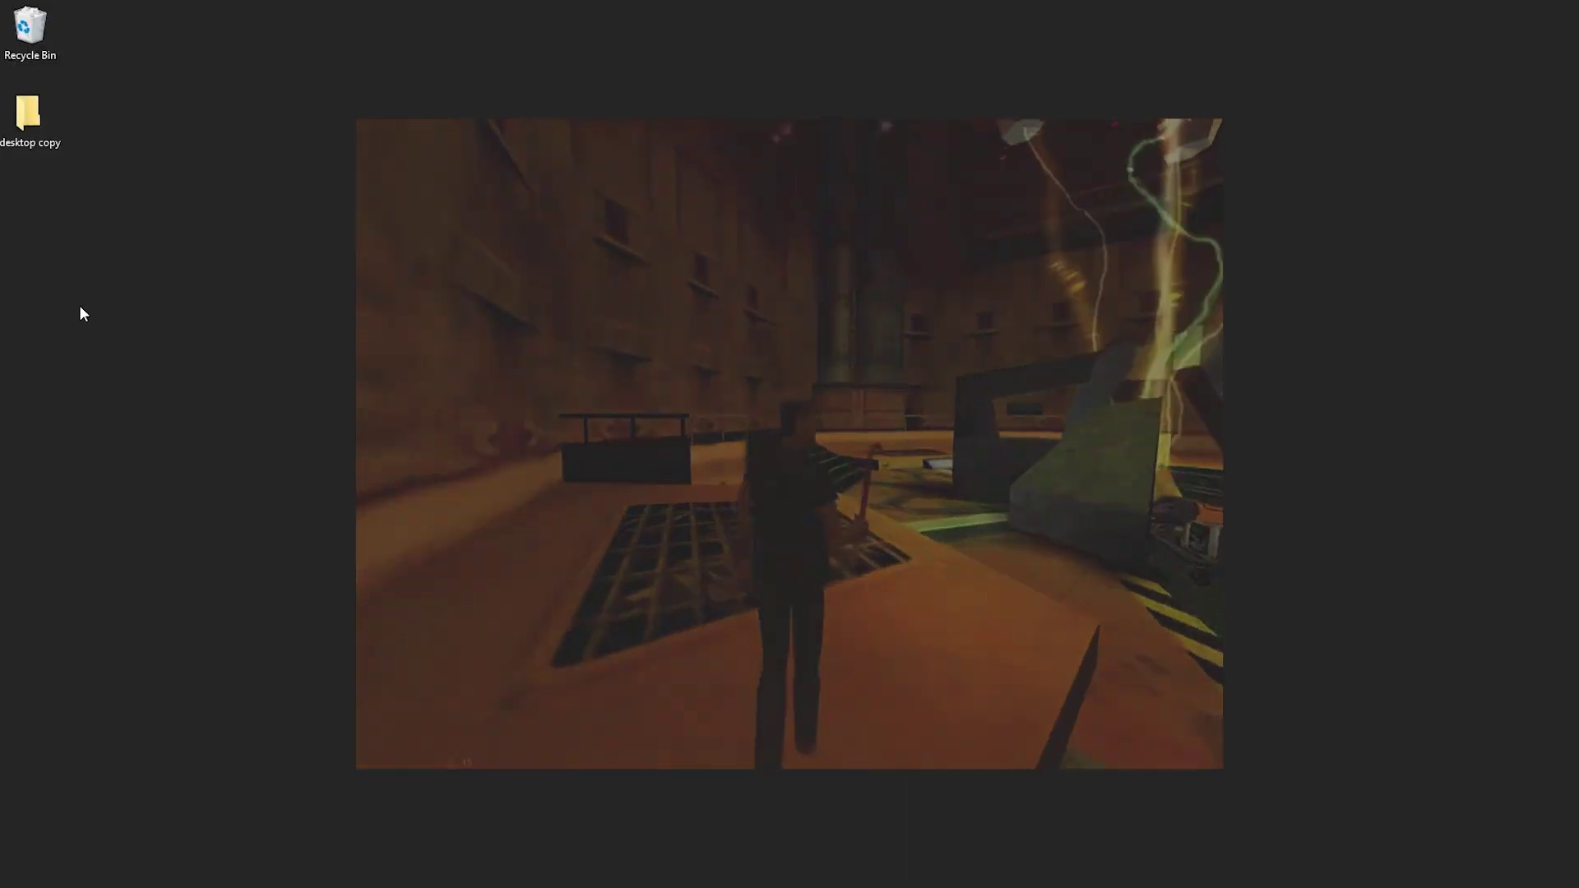
- Make a new folder on the desktop named 'hl1 work folder', correcting typos in the name
right_click(11, 241)
mouse_move(105, 462)
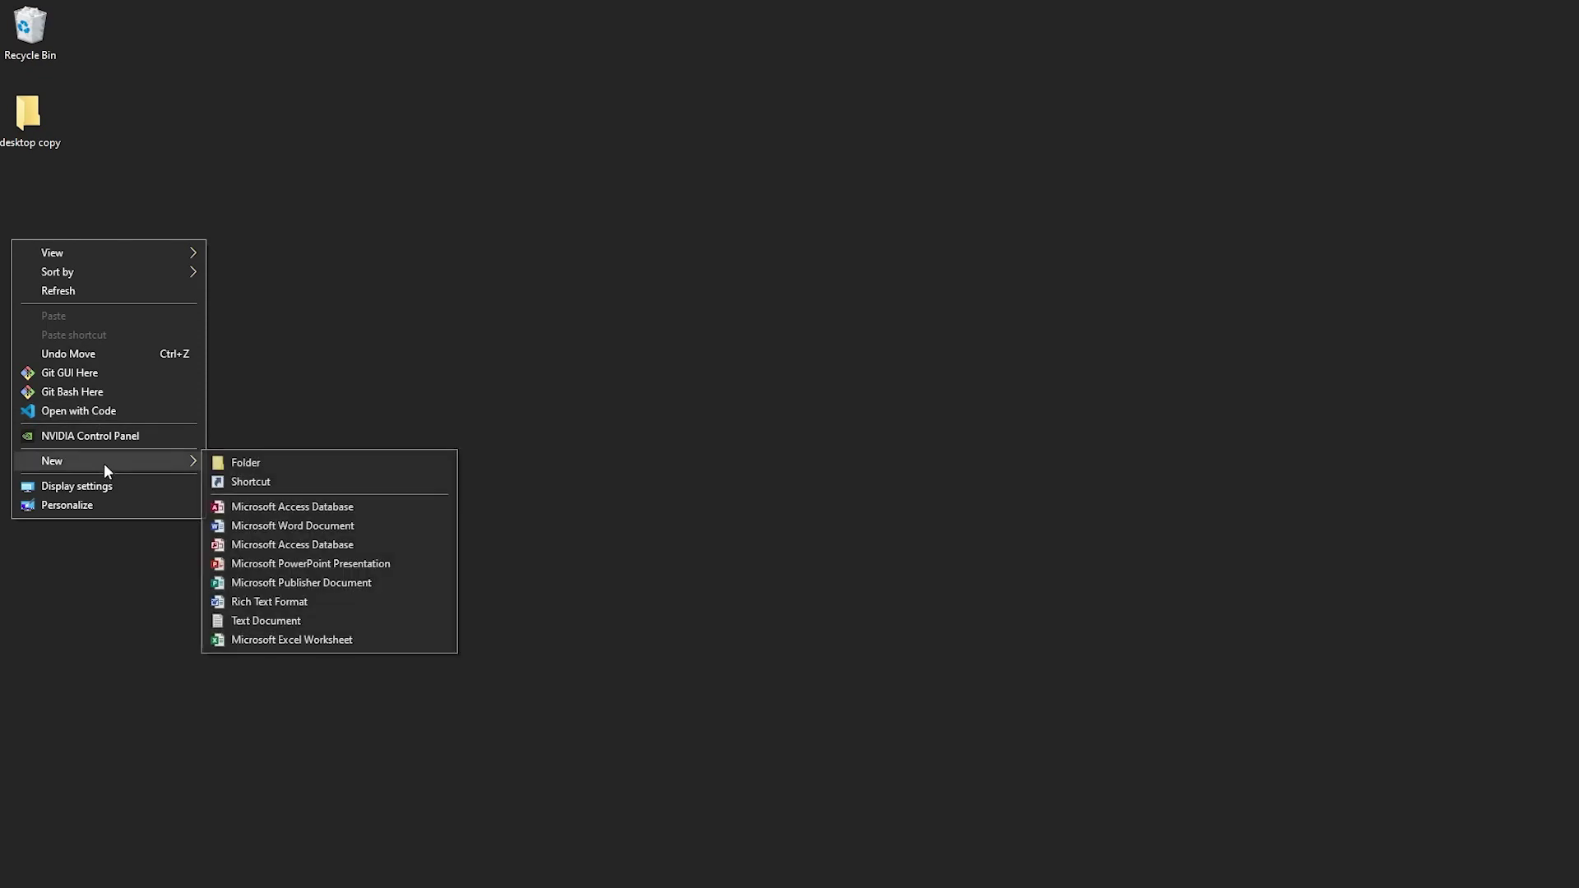
left_click(262, 461)
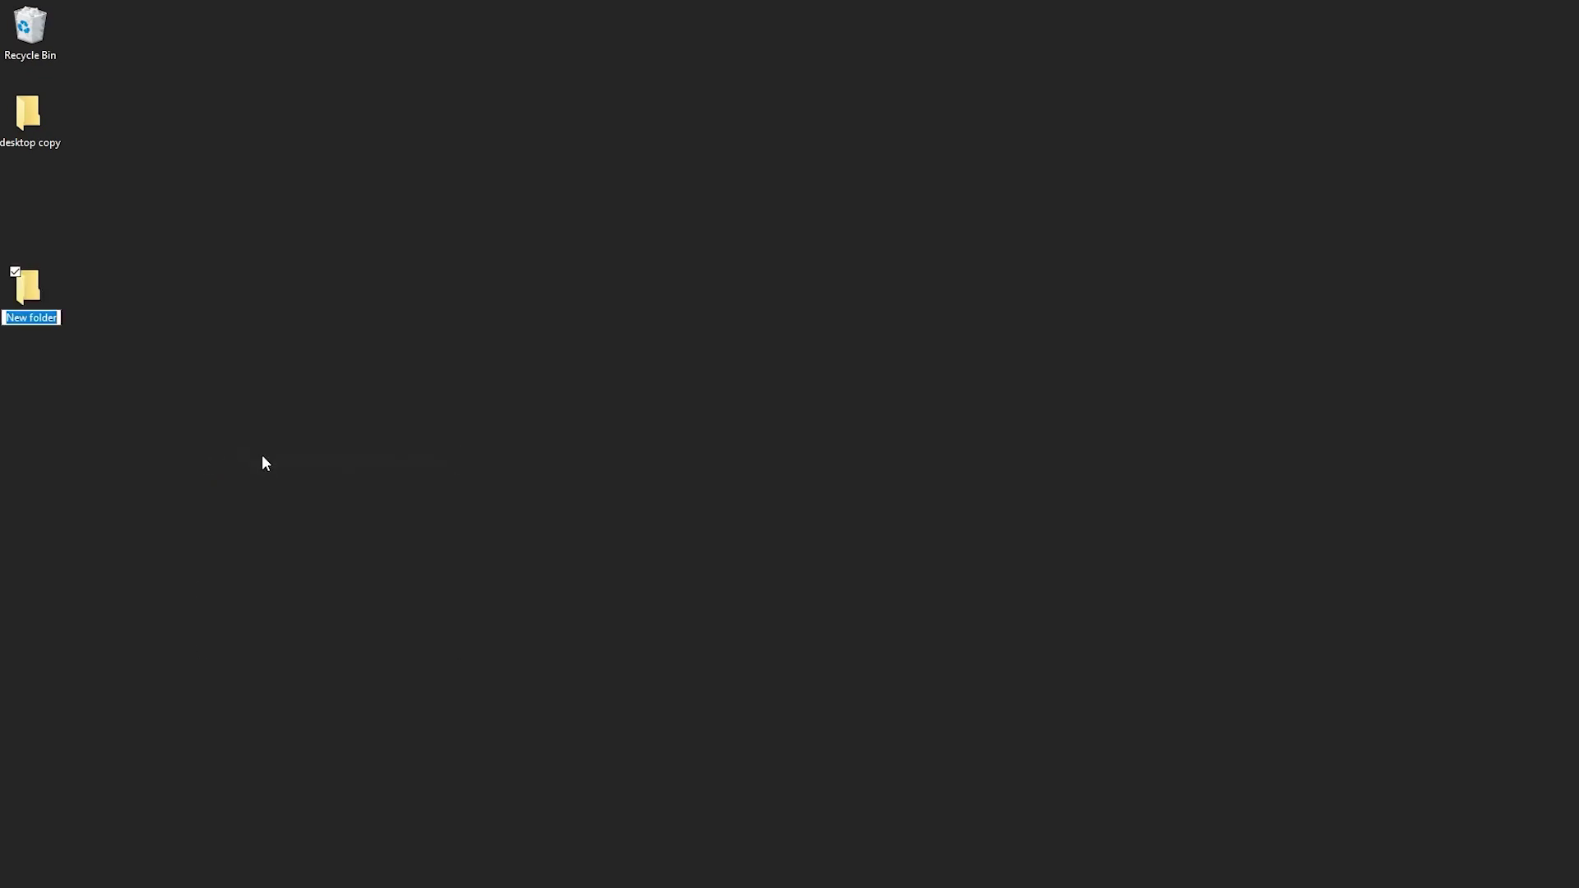
type("h")
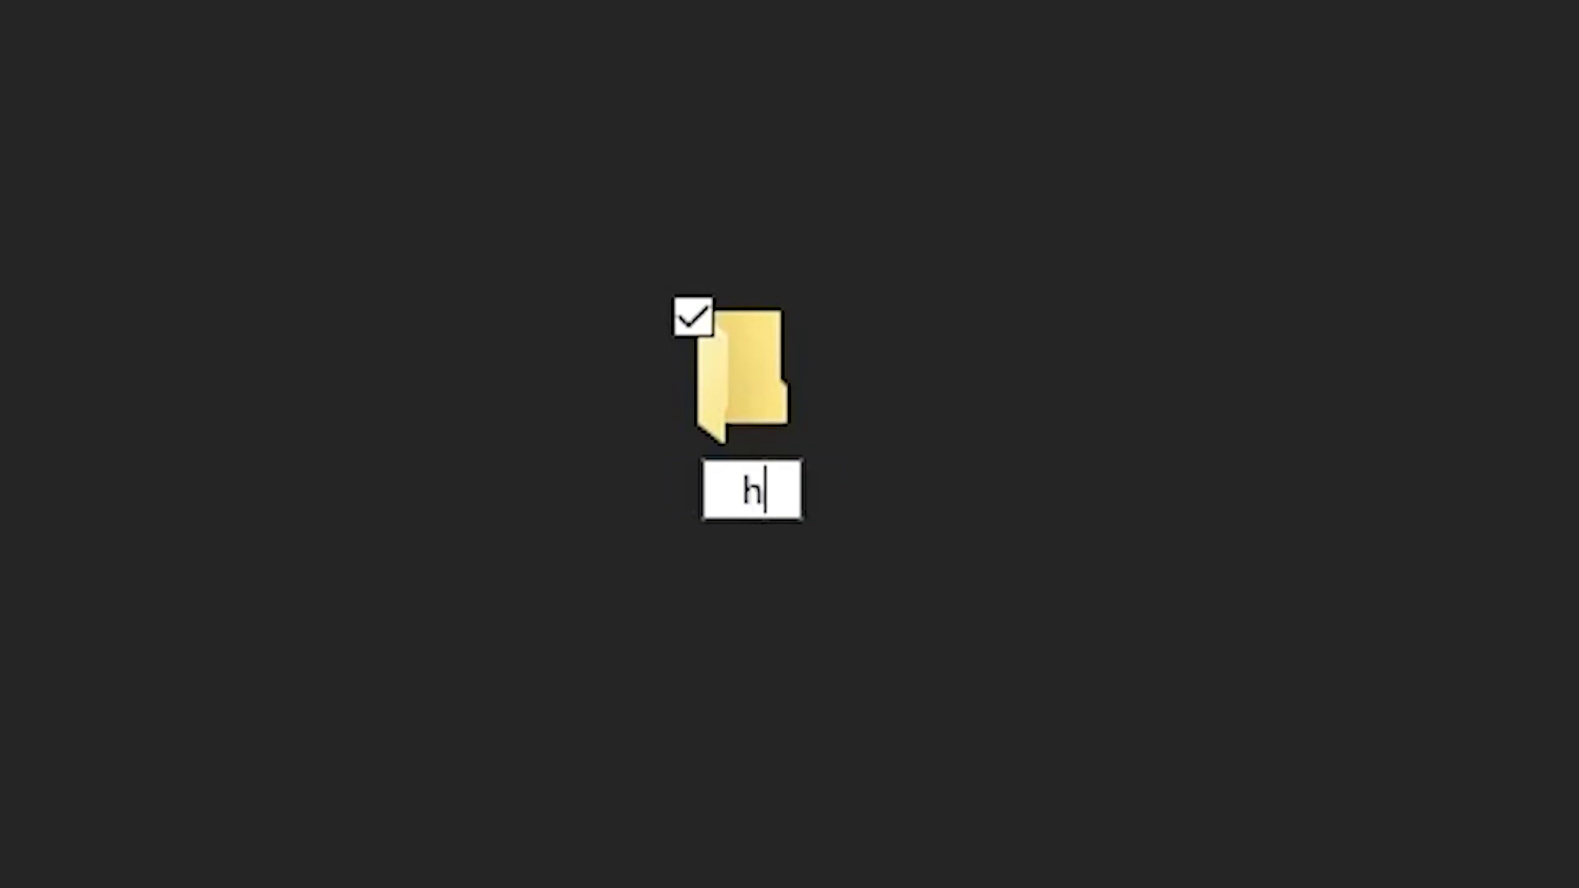
type("ok")
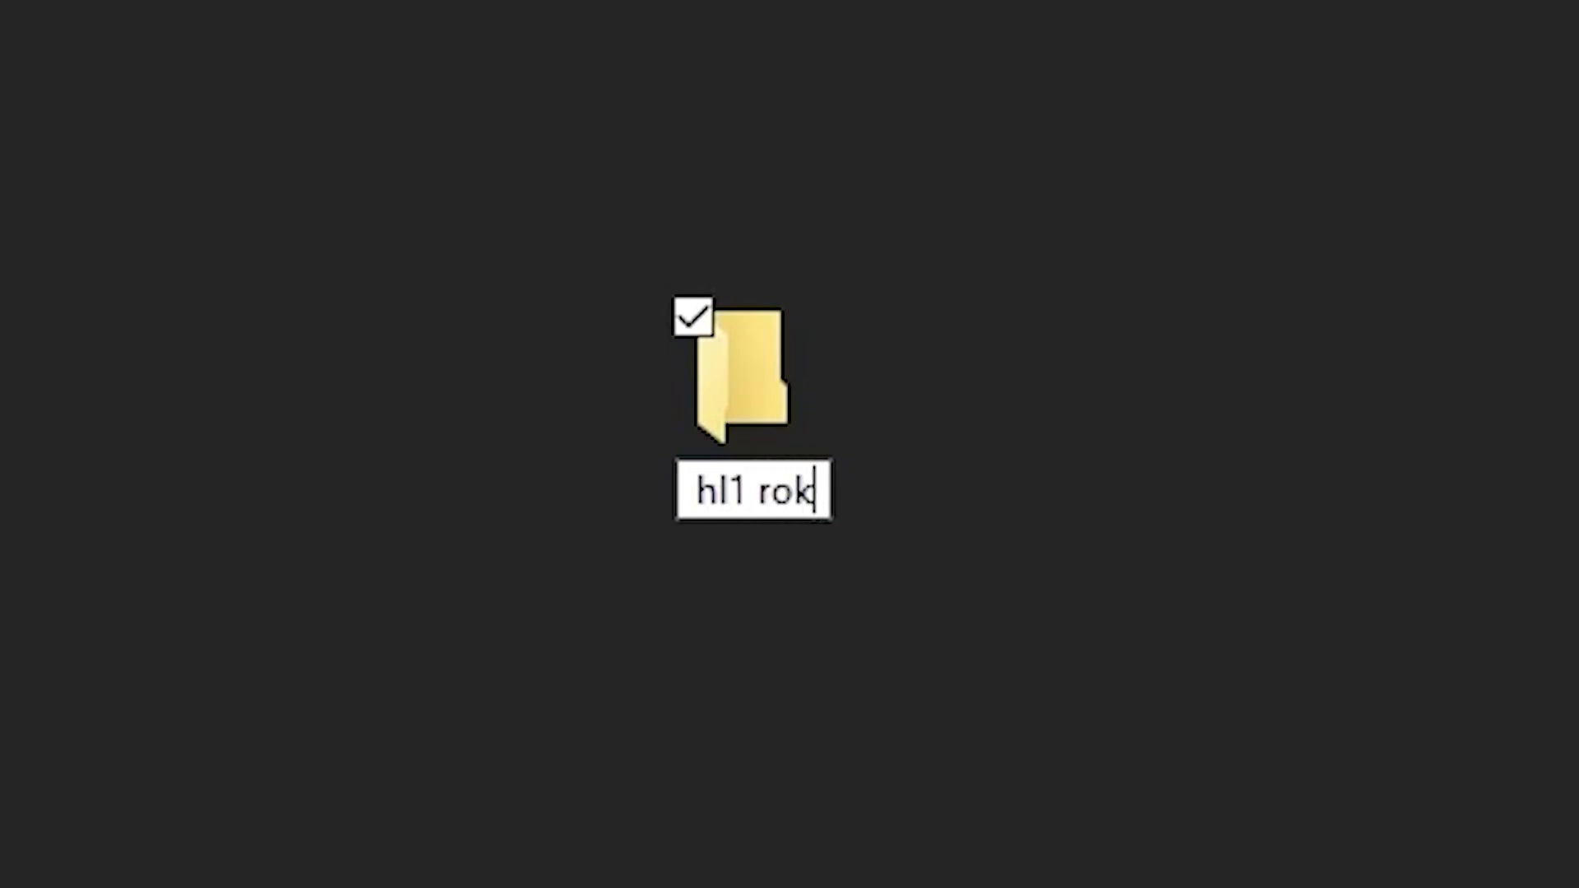
key("BackSpace")
key("BackSpace")
key("BackSpace")
key("BackSpace")
key("BackSpace")
type("w")
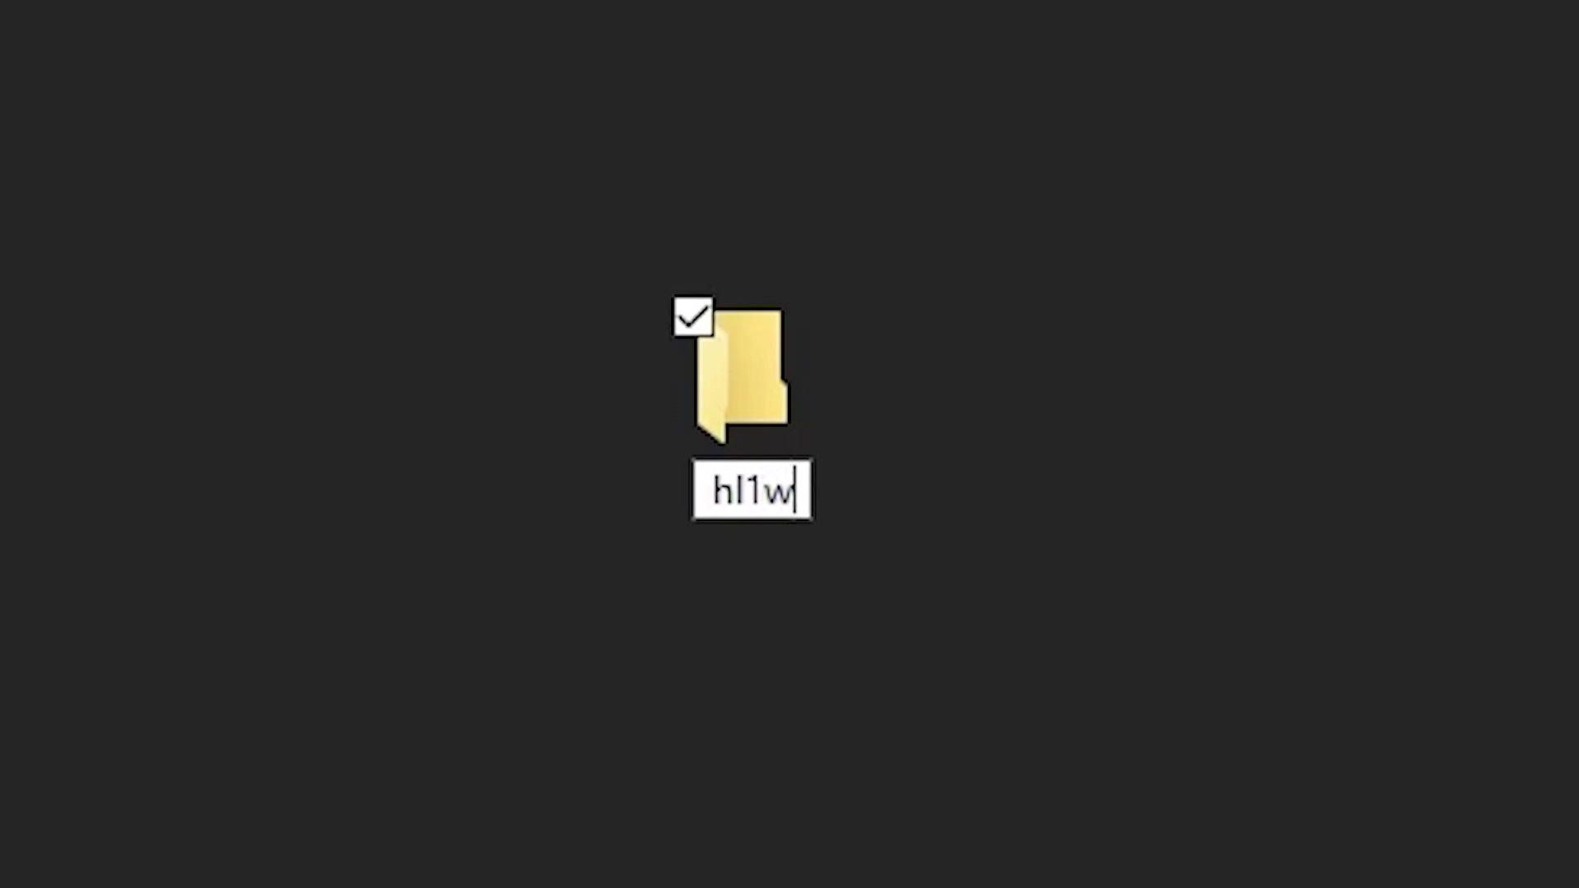
key("BackSpace")
type("work folder")
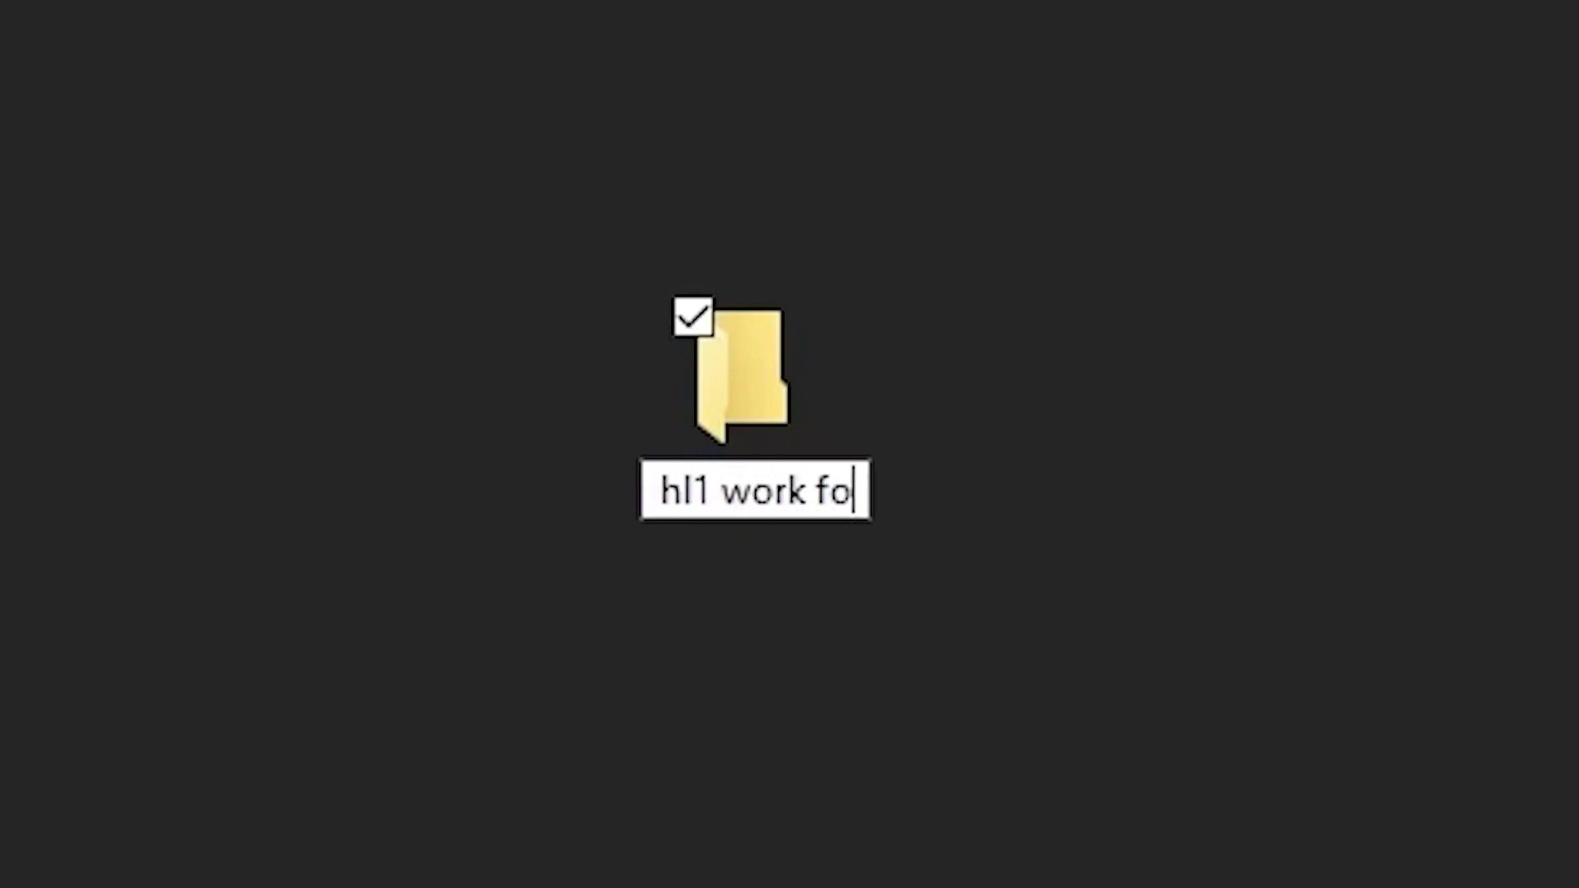
key("Return")
key("Return")
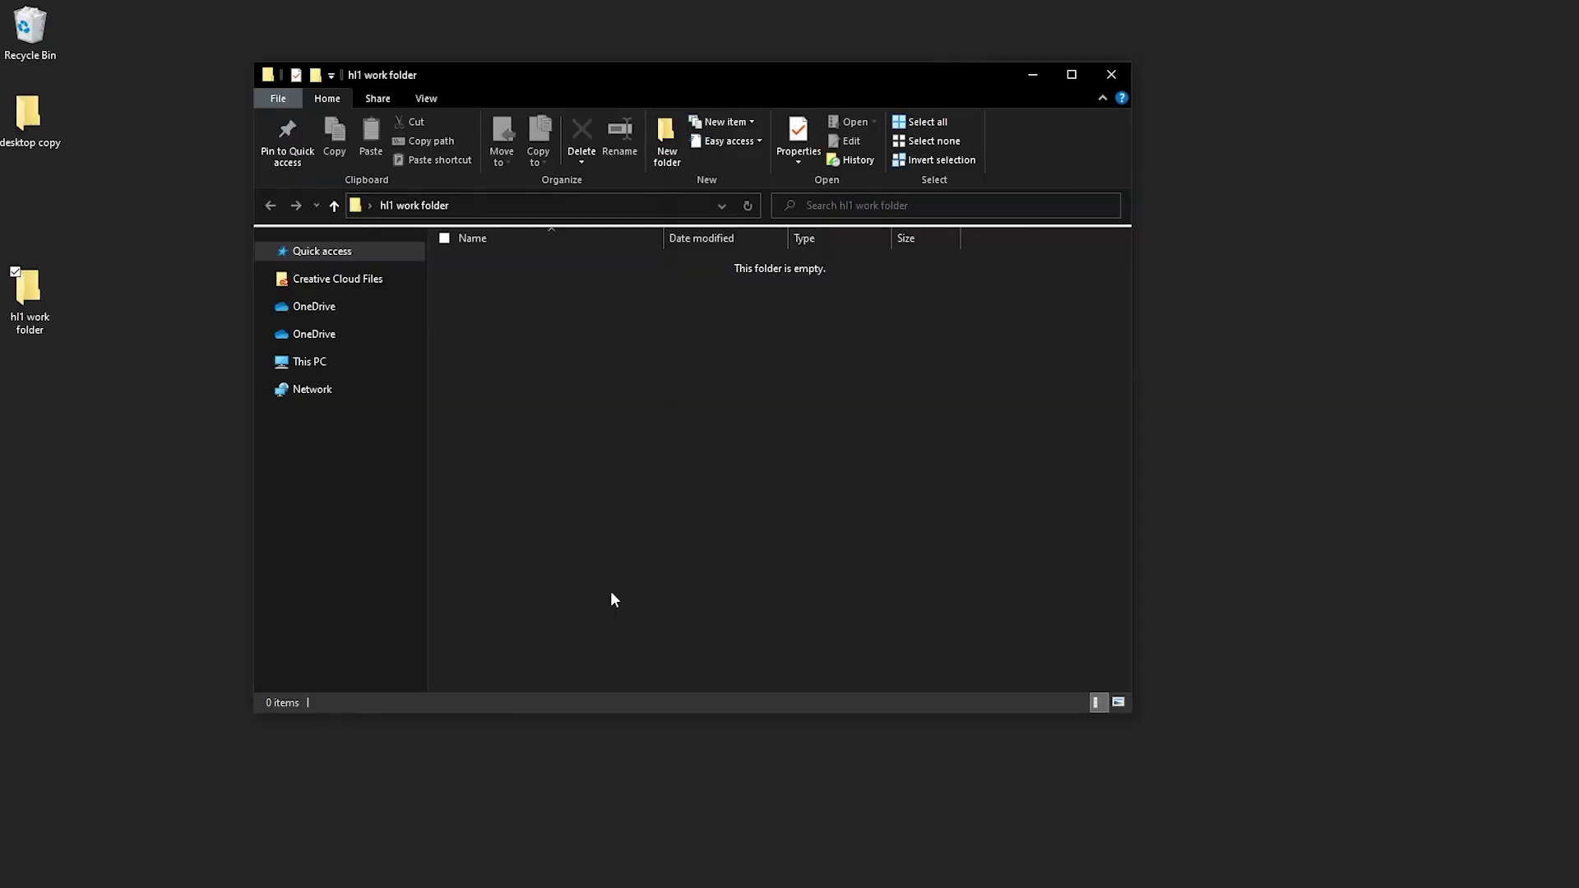
- Add a new subfolder named 'downloads' inside hl1 work folder
right_click(573, 421)
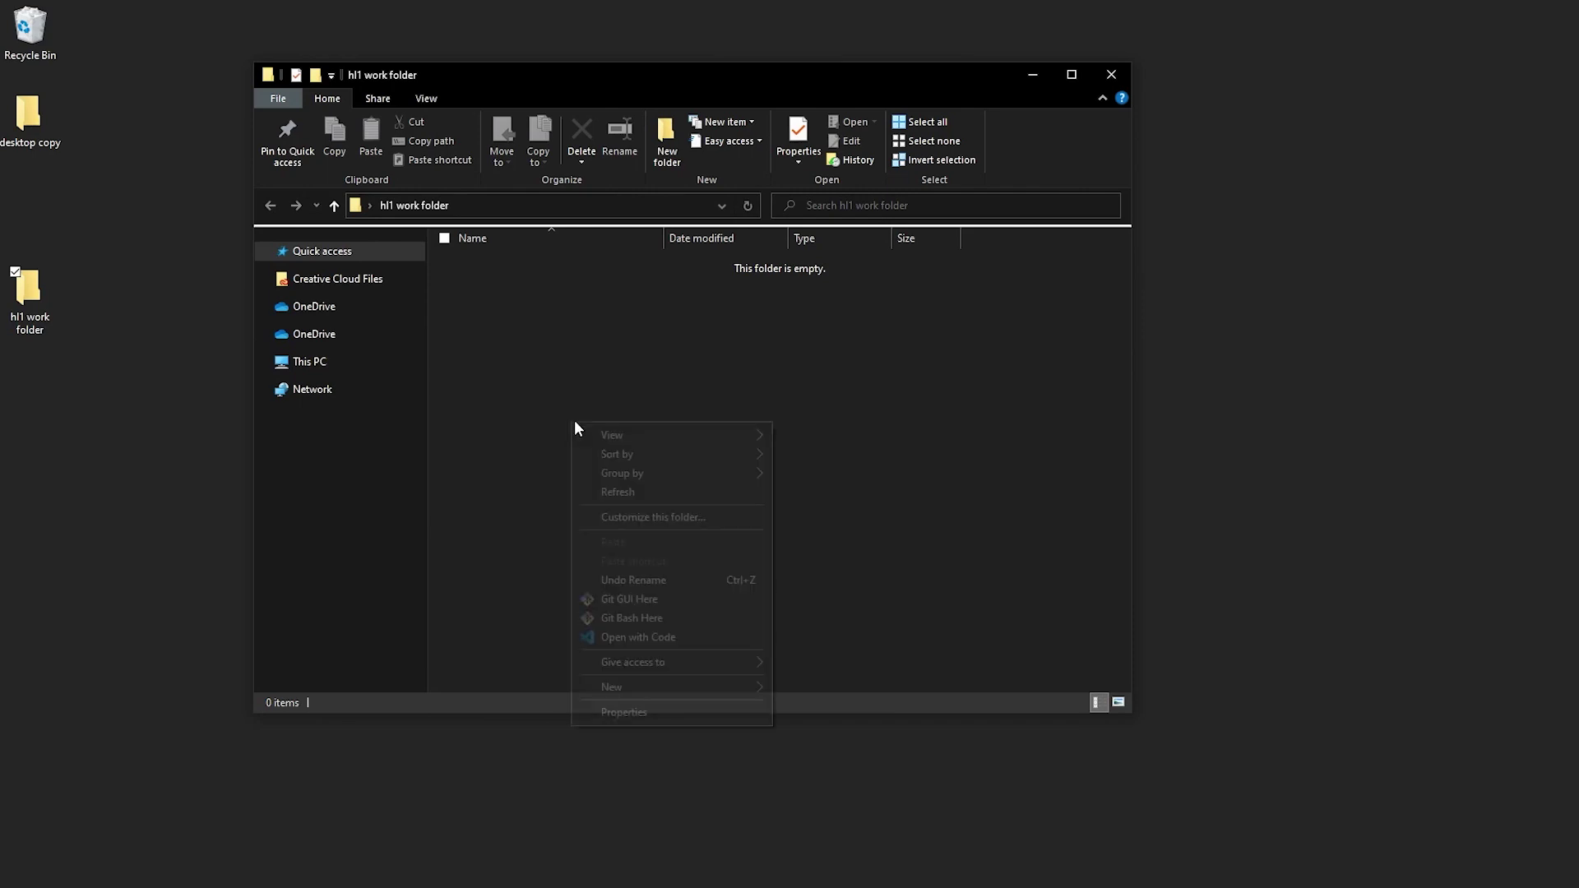
mouse_move(657, 689)
left_click(854, 685)
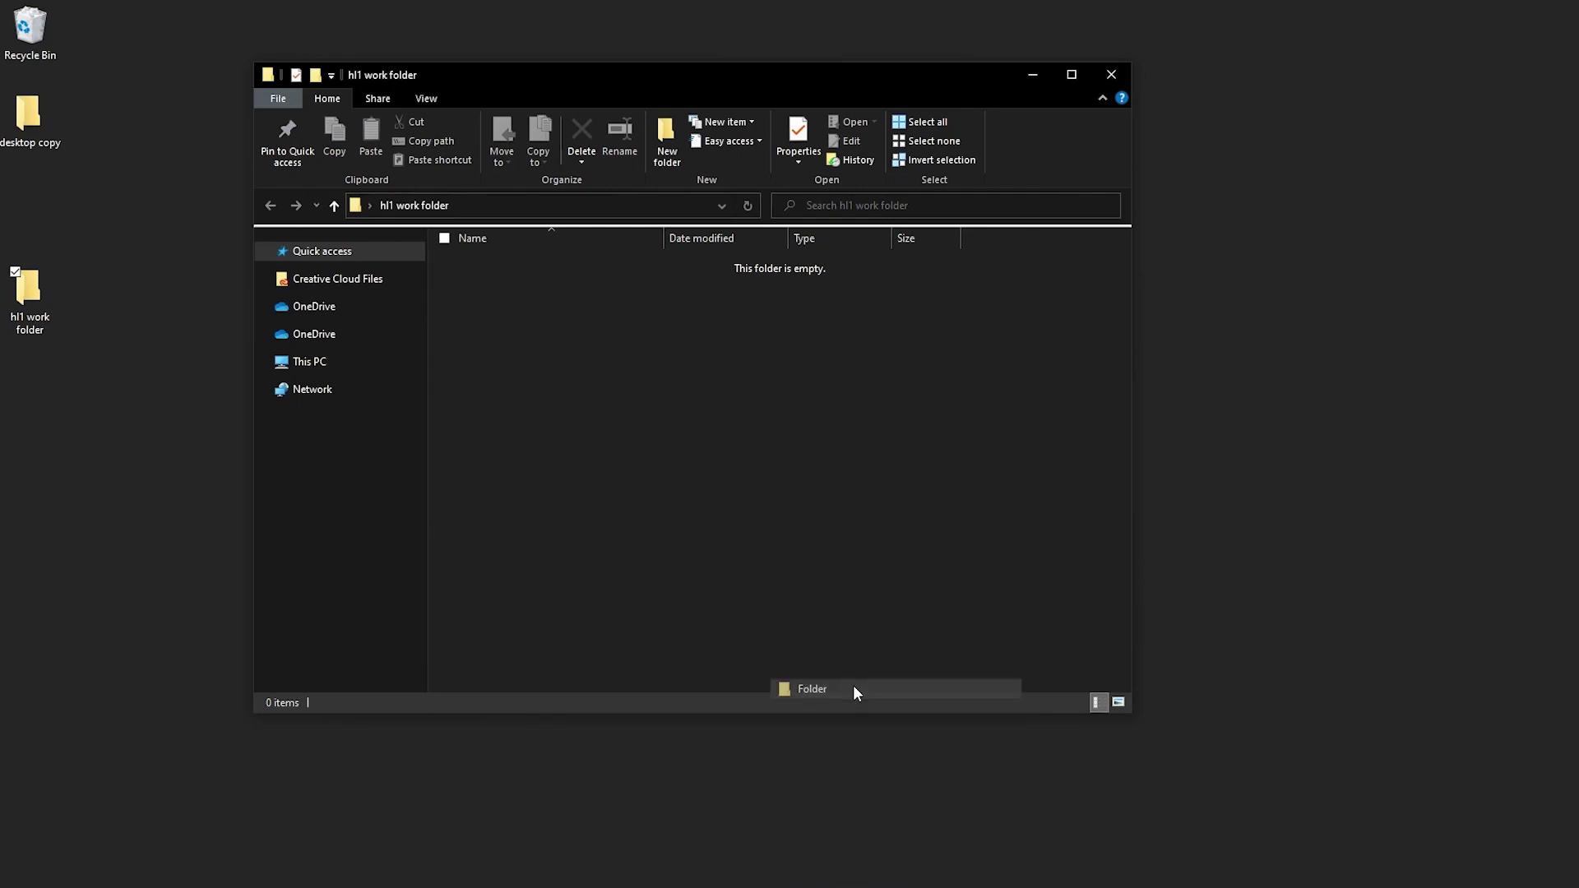
type("dowl")
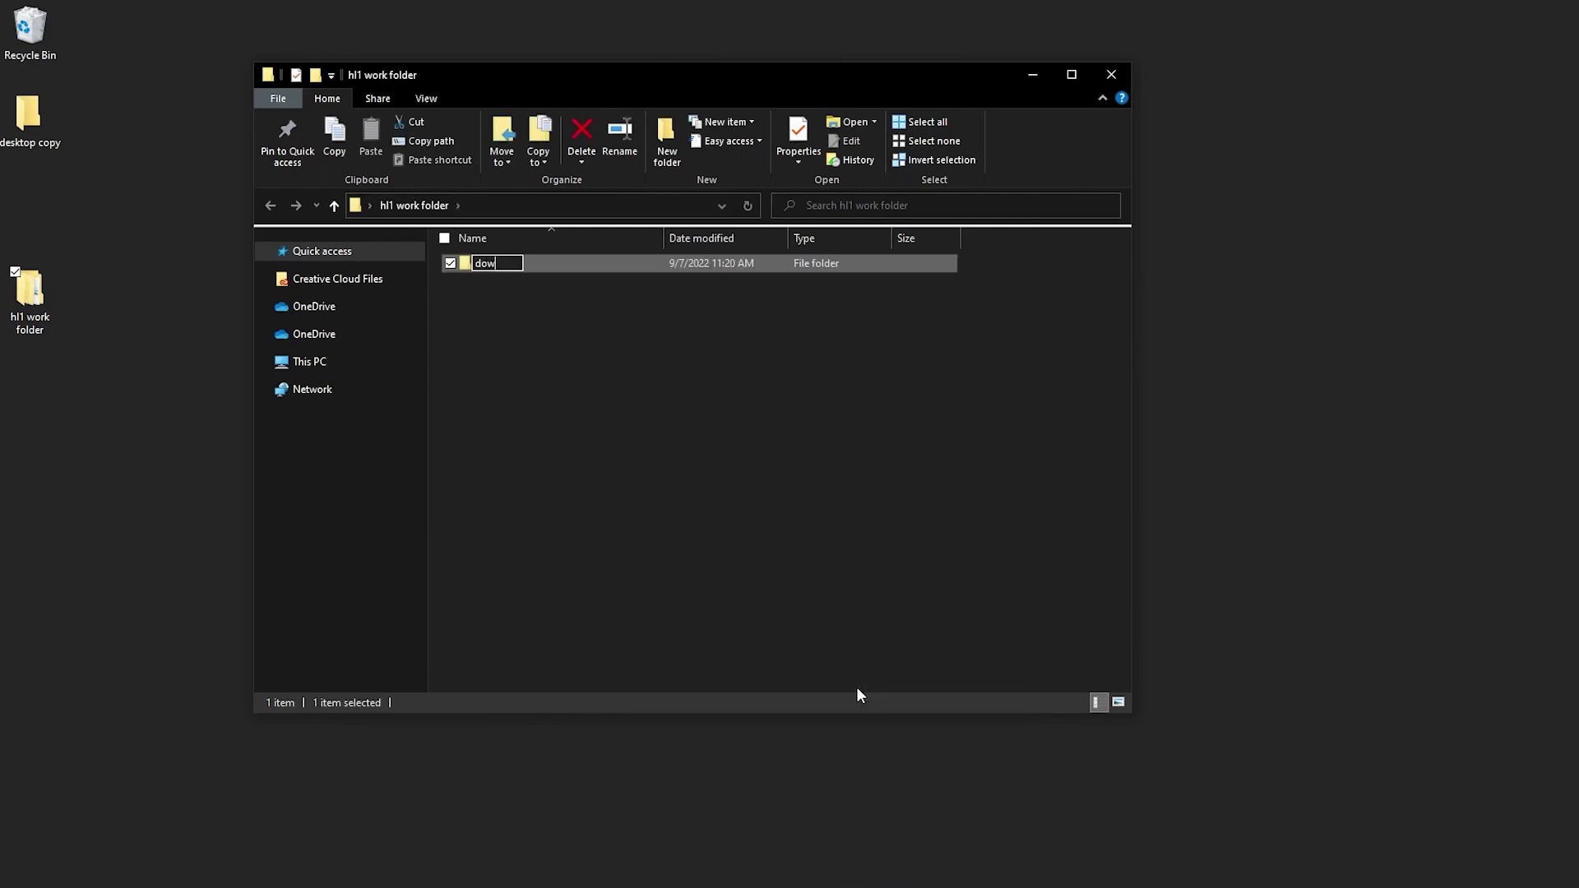
type("nloads")
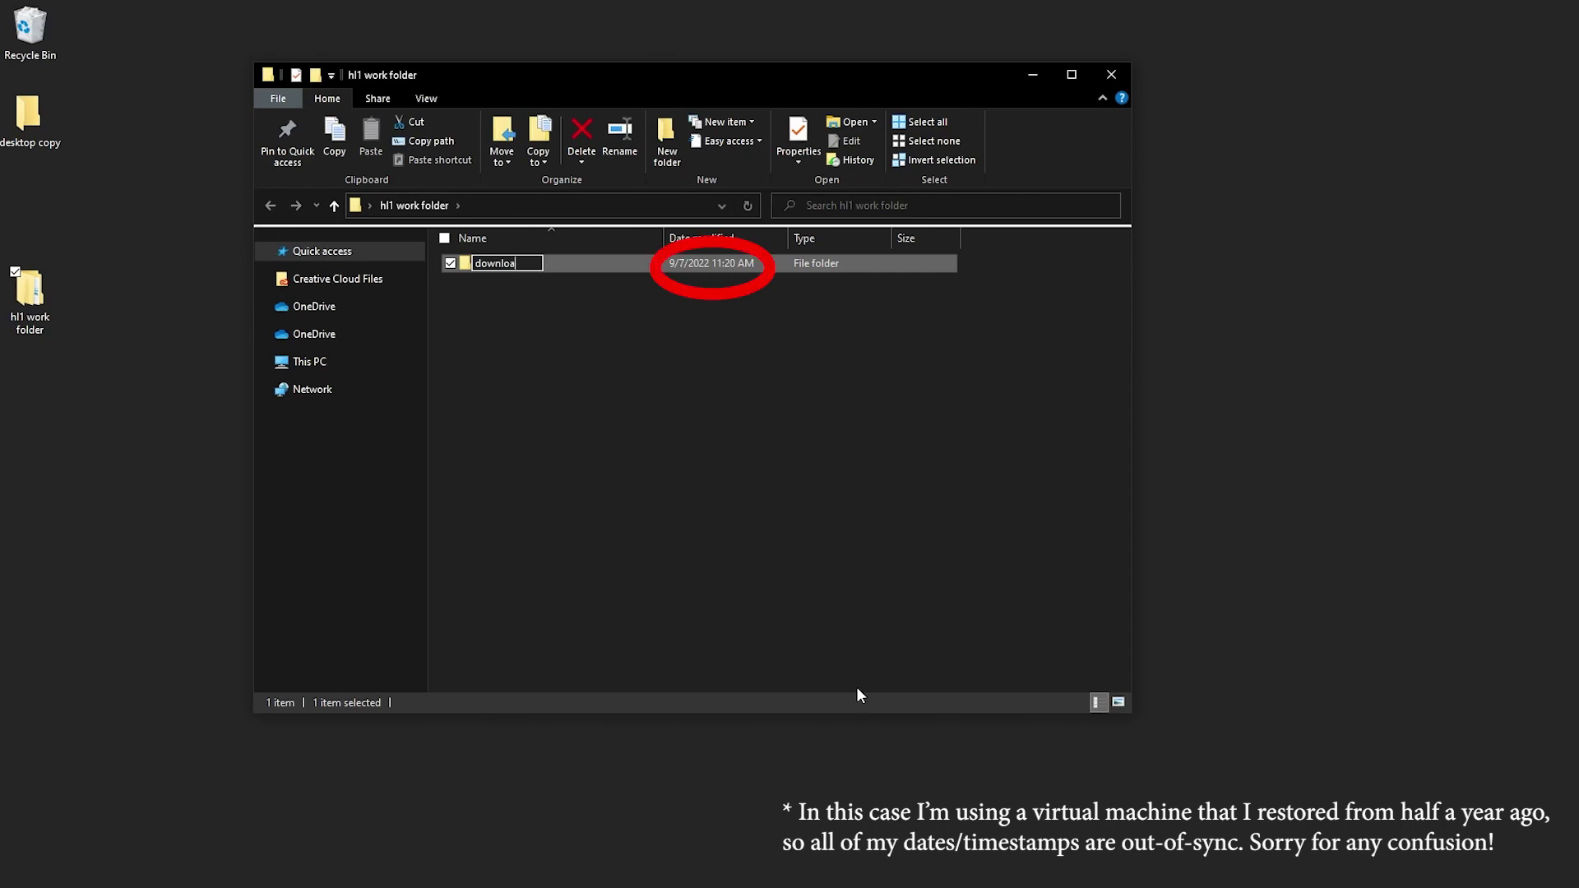
key("Return")
key("Return")
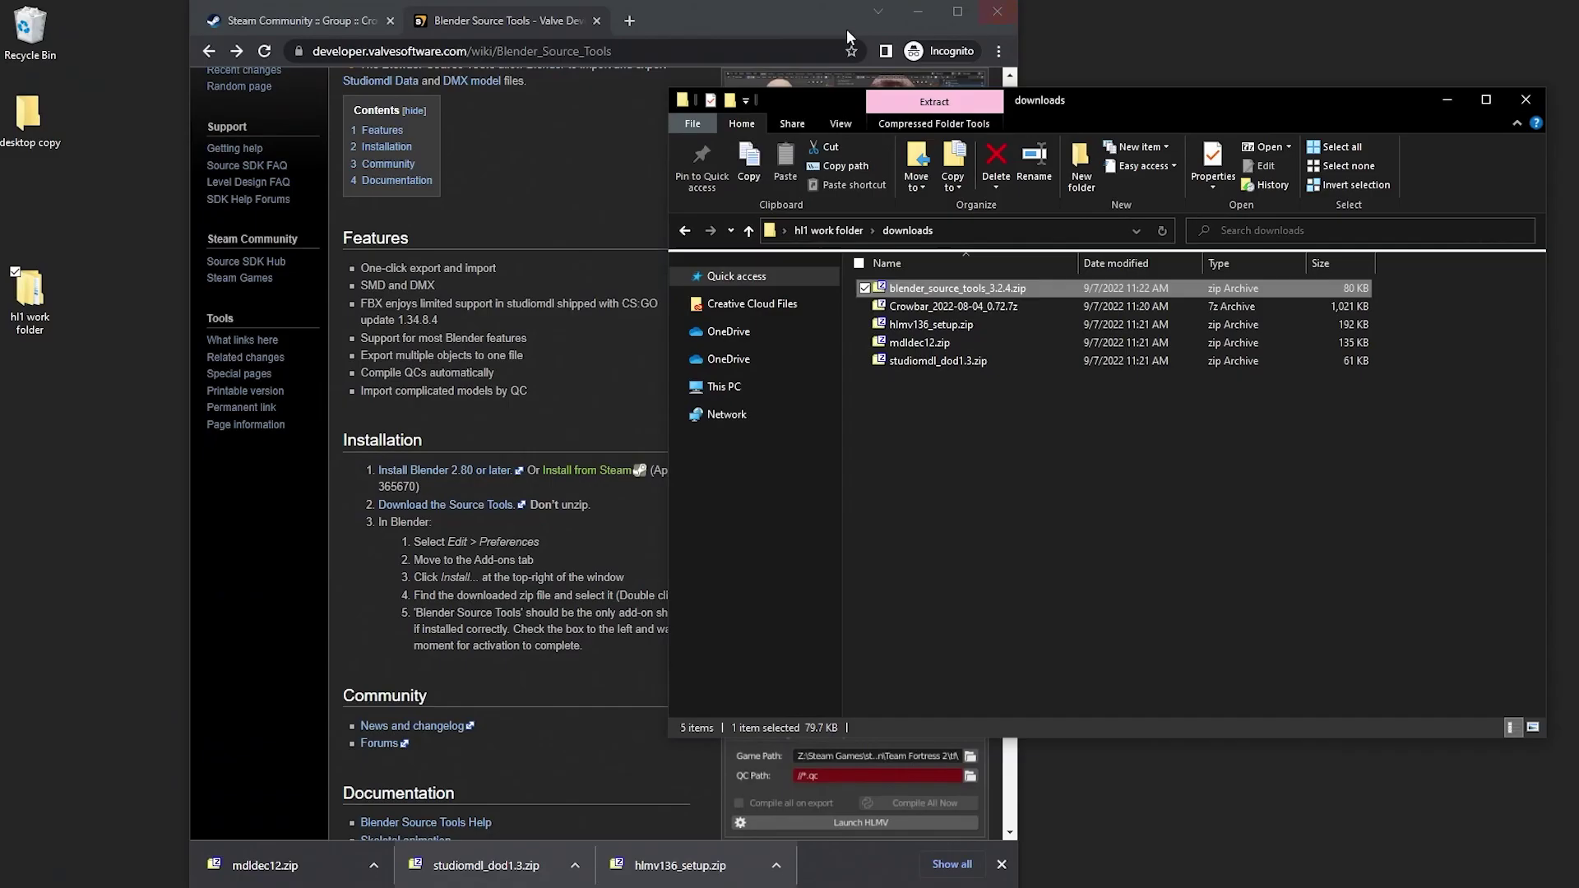
- Close the Blender Source Tools tab, then close the Chrome window
left_click(597, 20)
left_click(1379, 585)
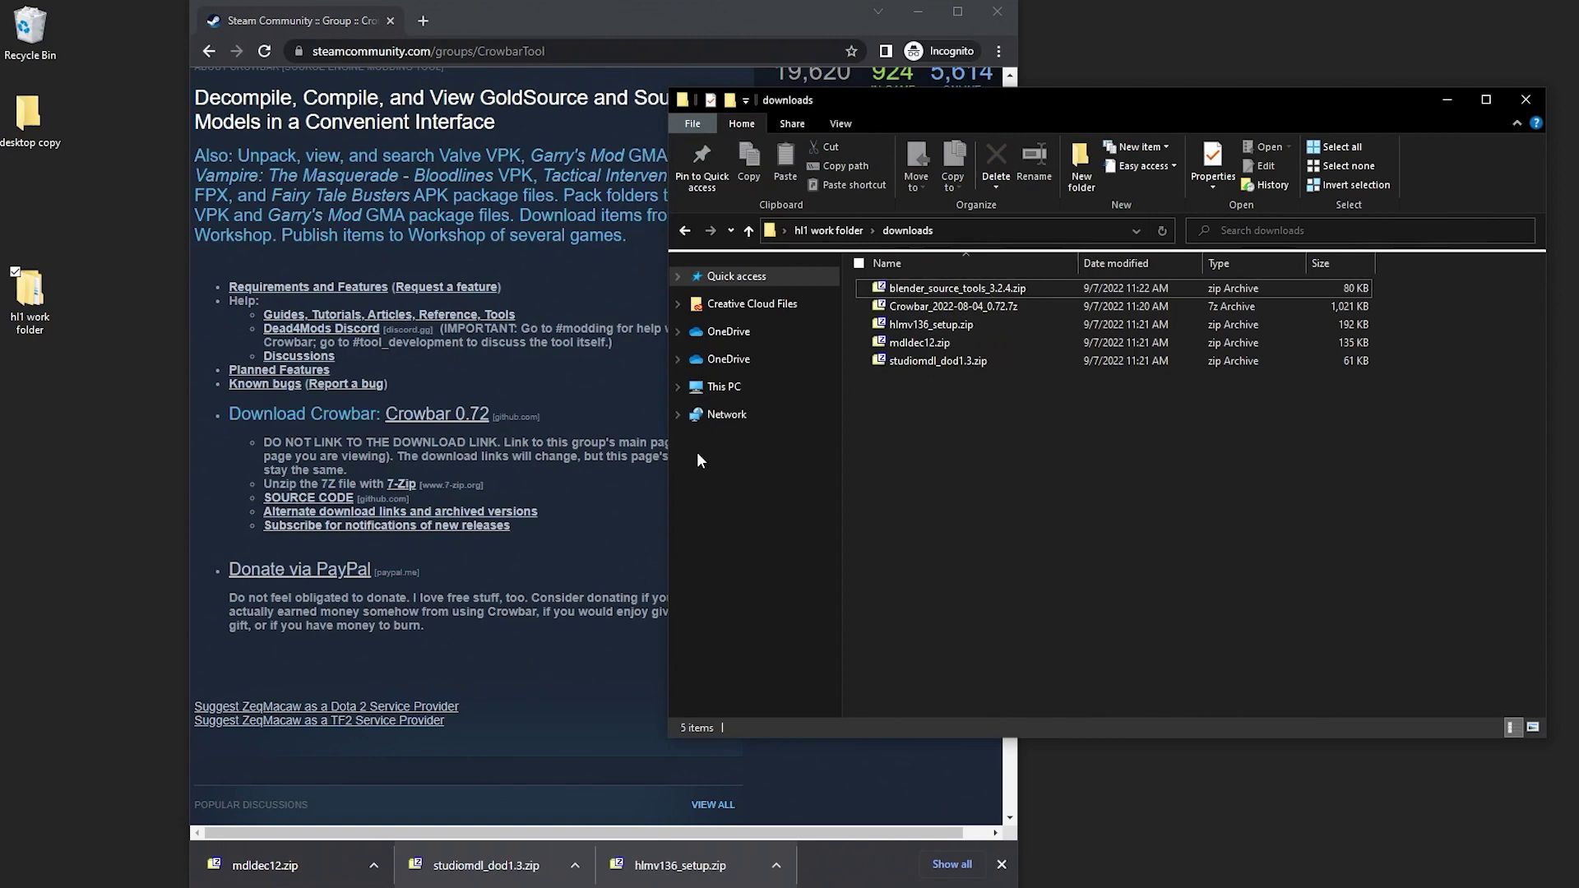
left_click(588, 414)
left_click(993, 8)
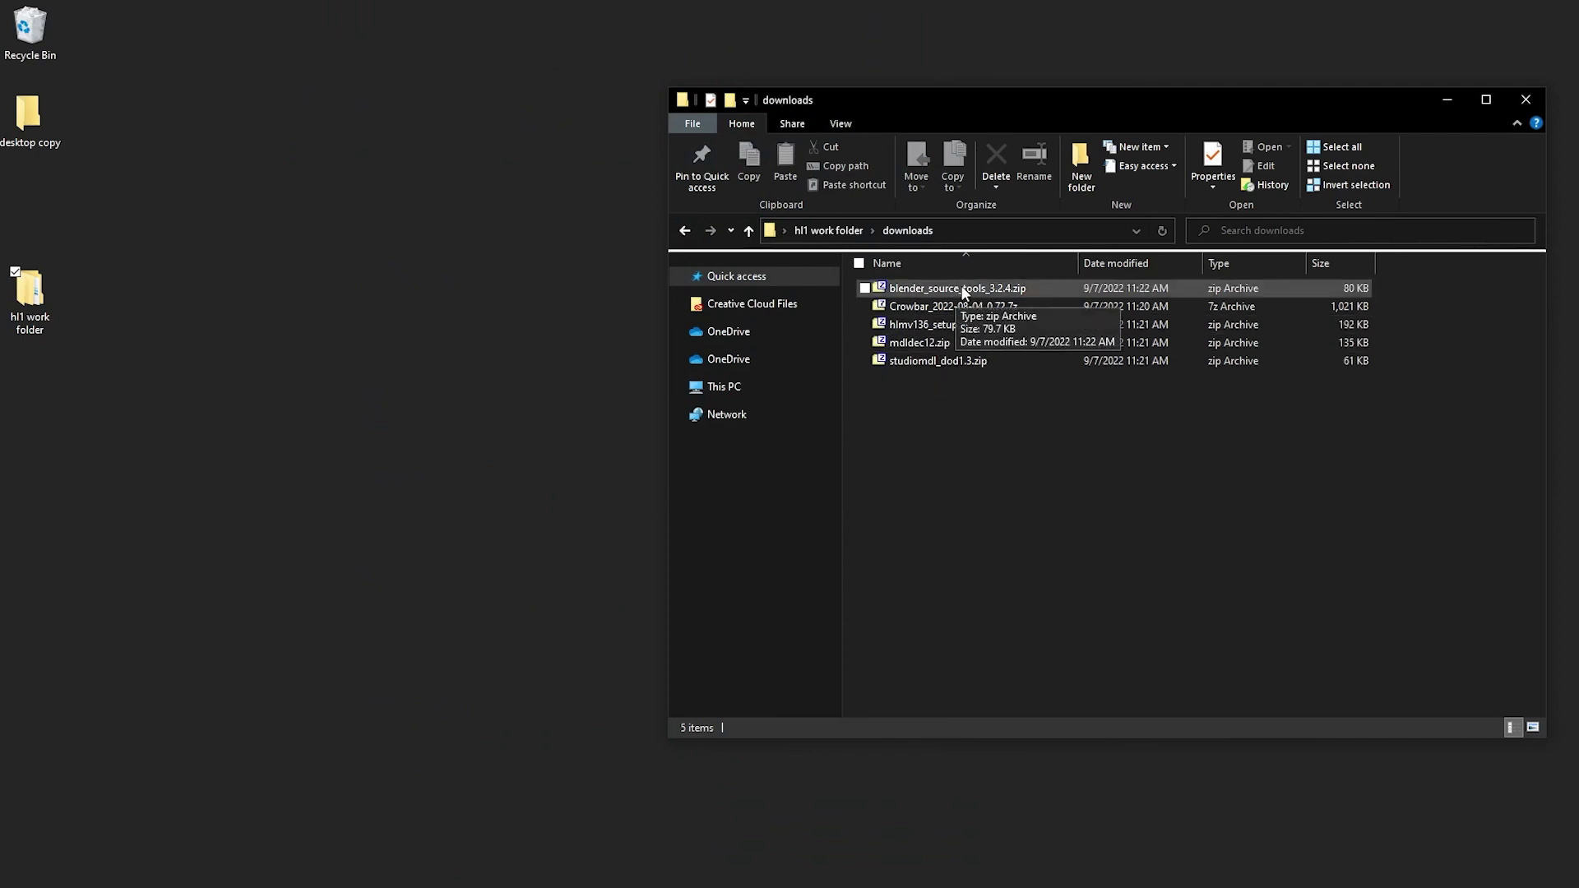
- Extract the Crowbar, hlmv136, mdldec12 and studiomdl archives each into its own folder
left_click_drag(944, 405, 953, 304)
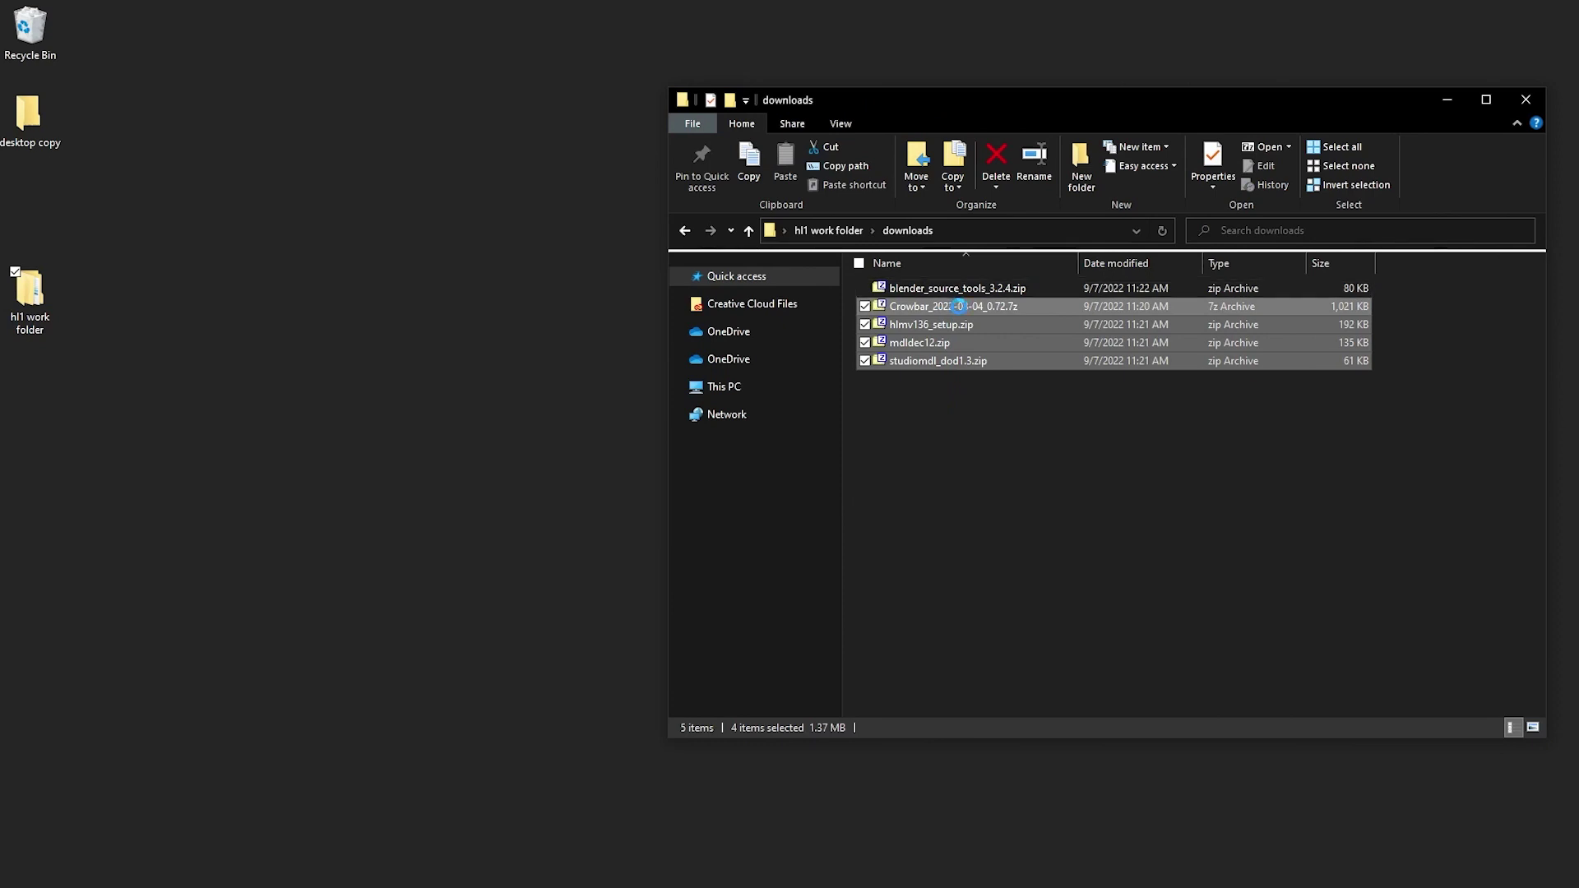
right_click(971, 311)
mouse_move(1014, 355)
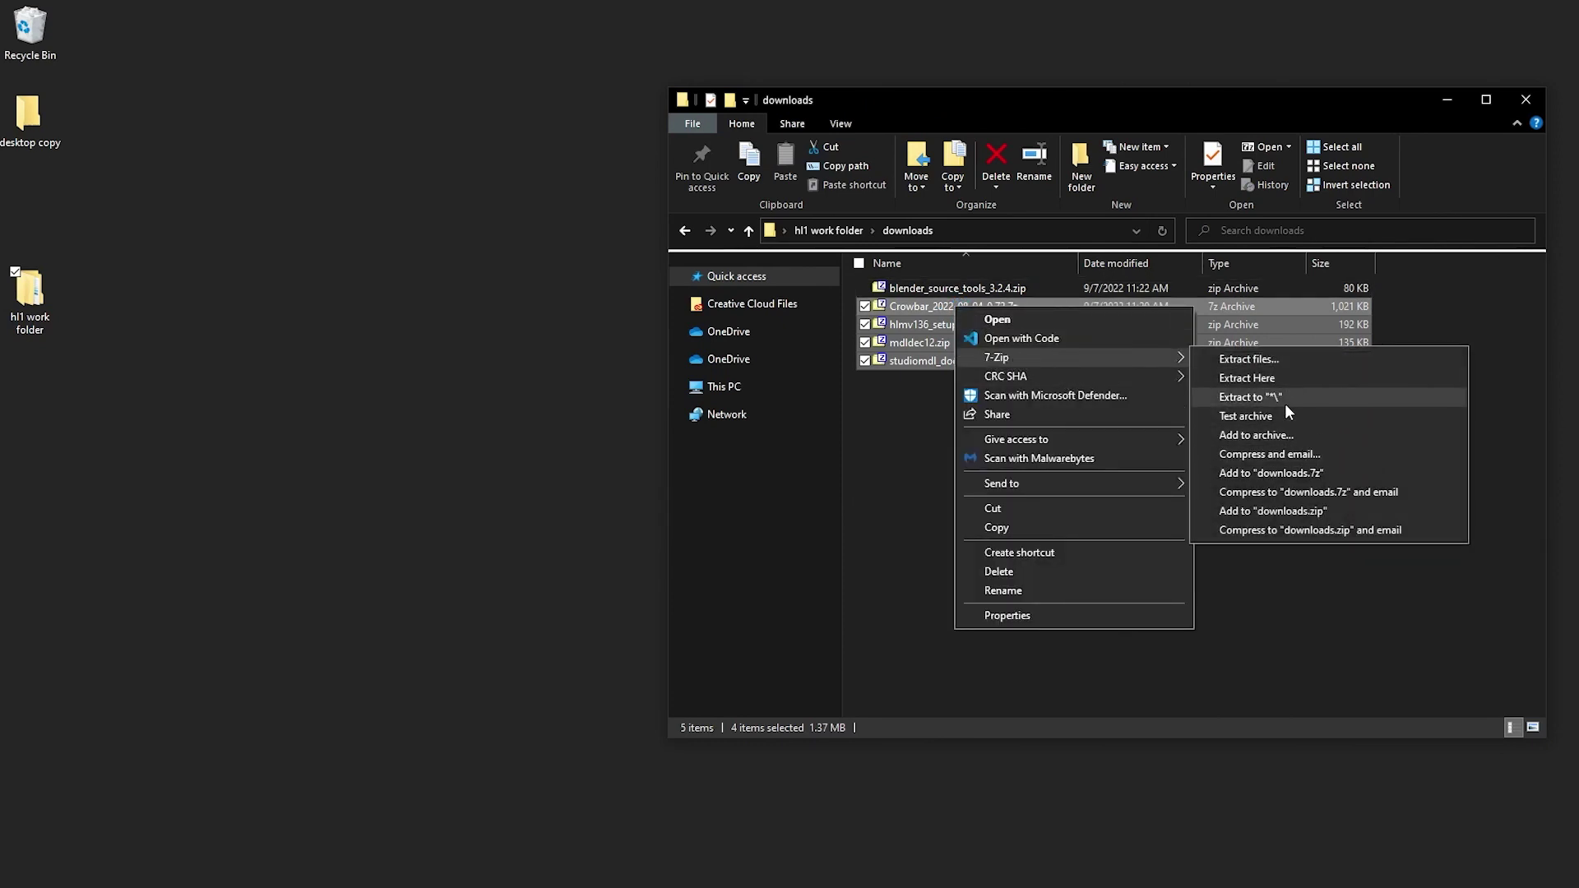
left_click(1285, 403)
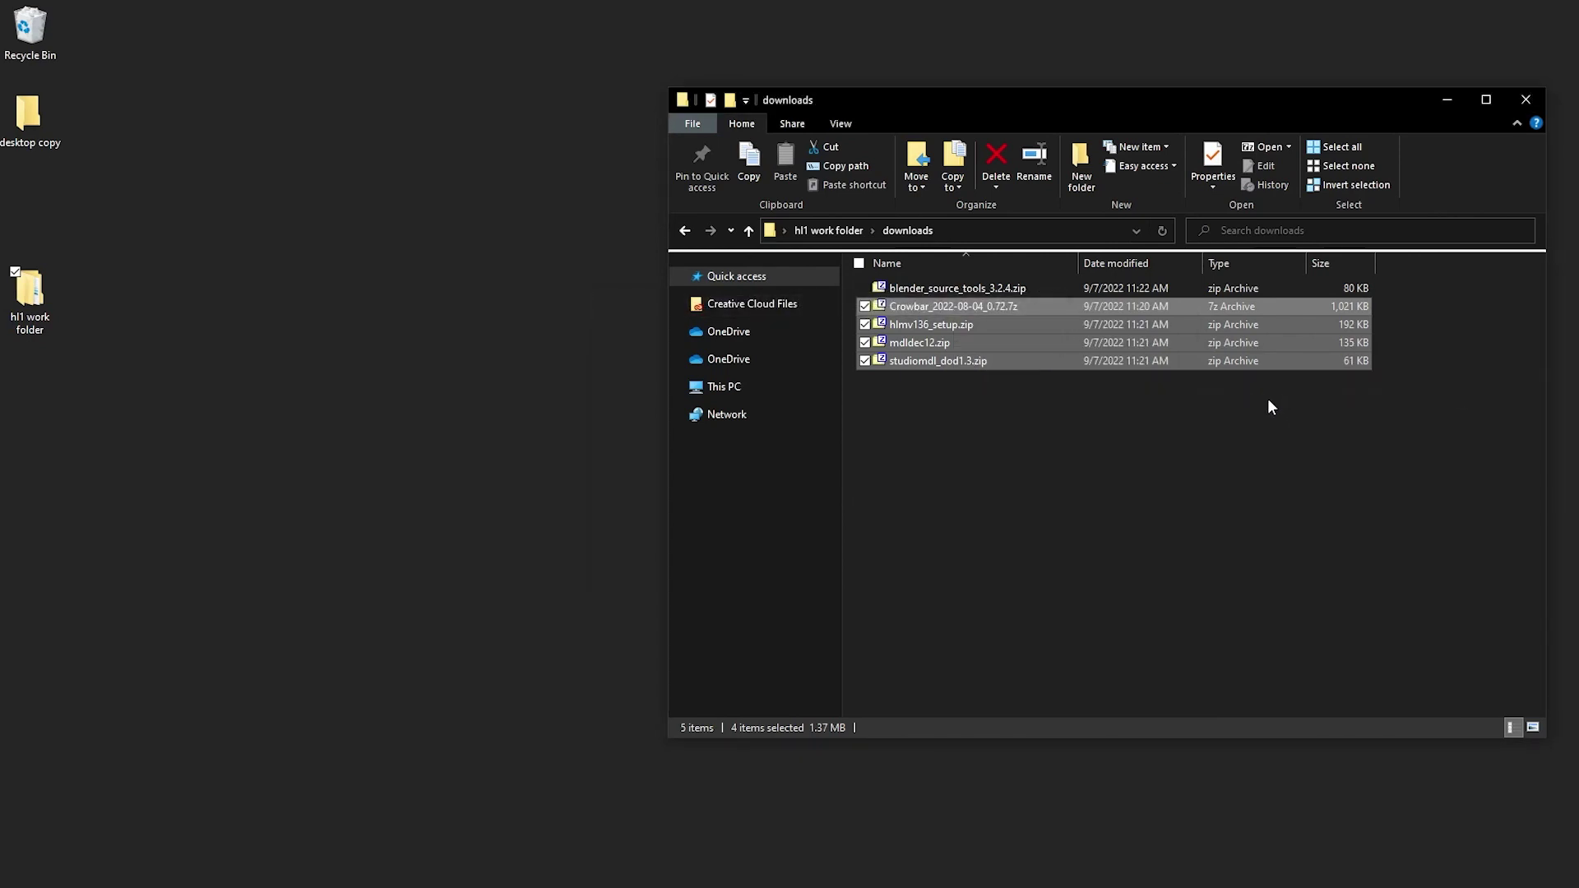
left_click(994, 518)
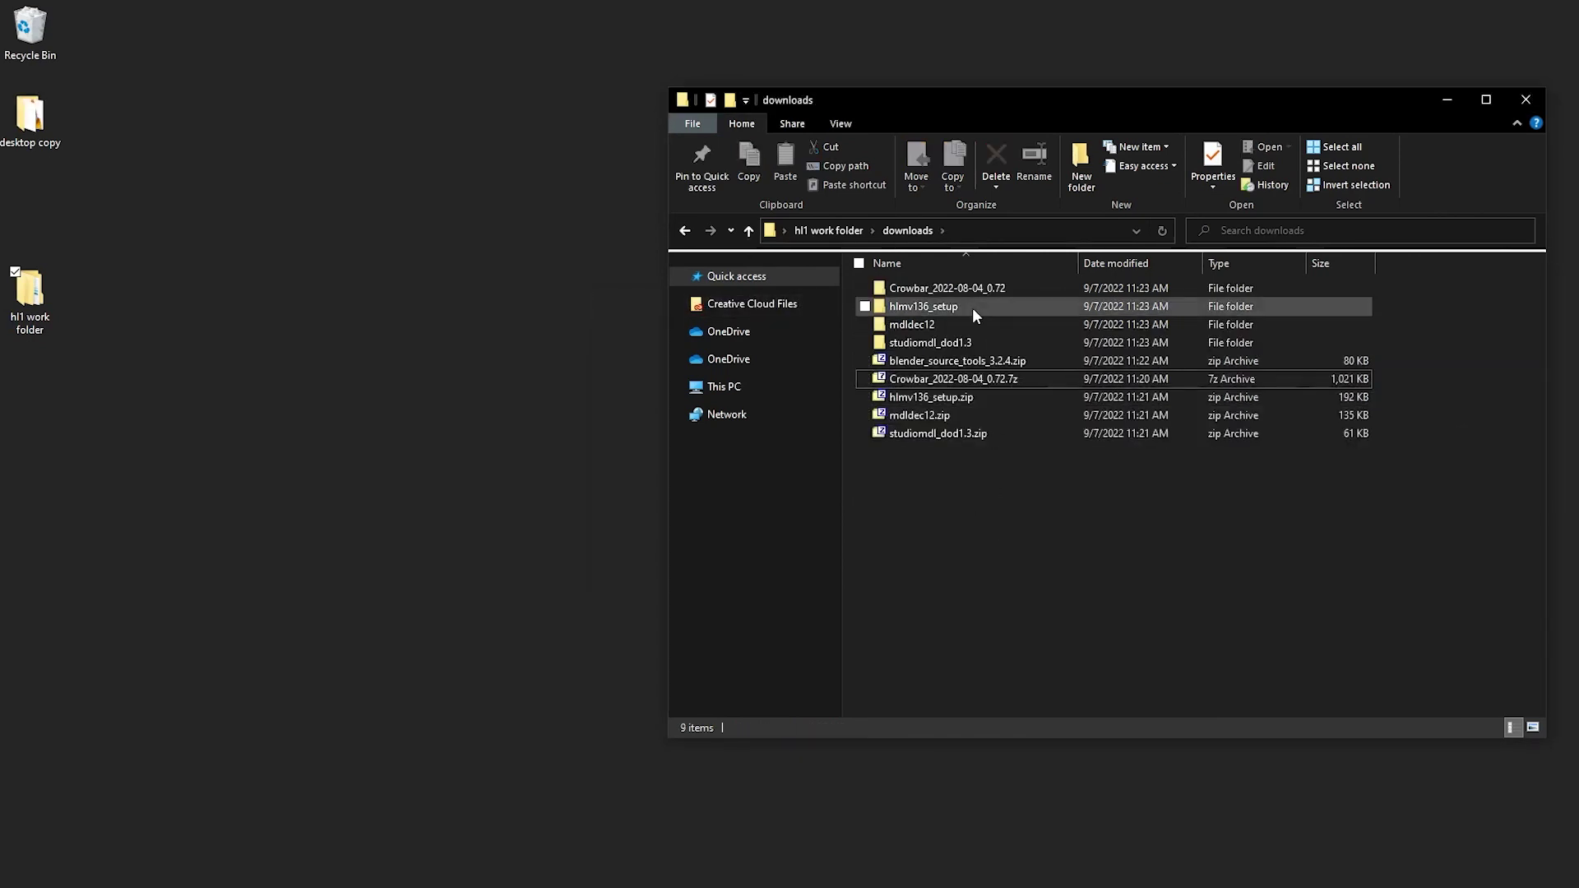
- Look inside the extracted studiomdl_dod1.3 and mdldec12 folders, returning to downloads each time
double_click(945, 342)
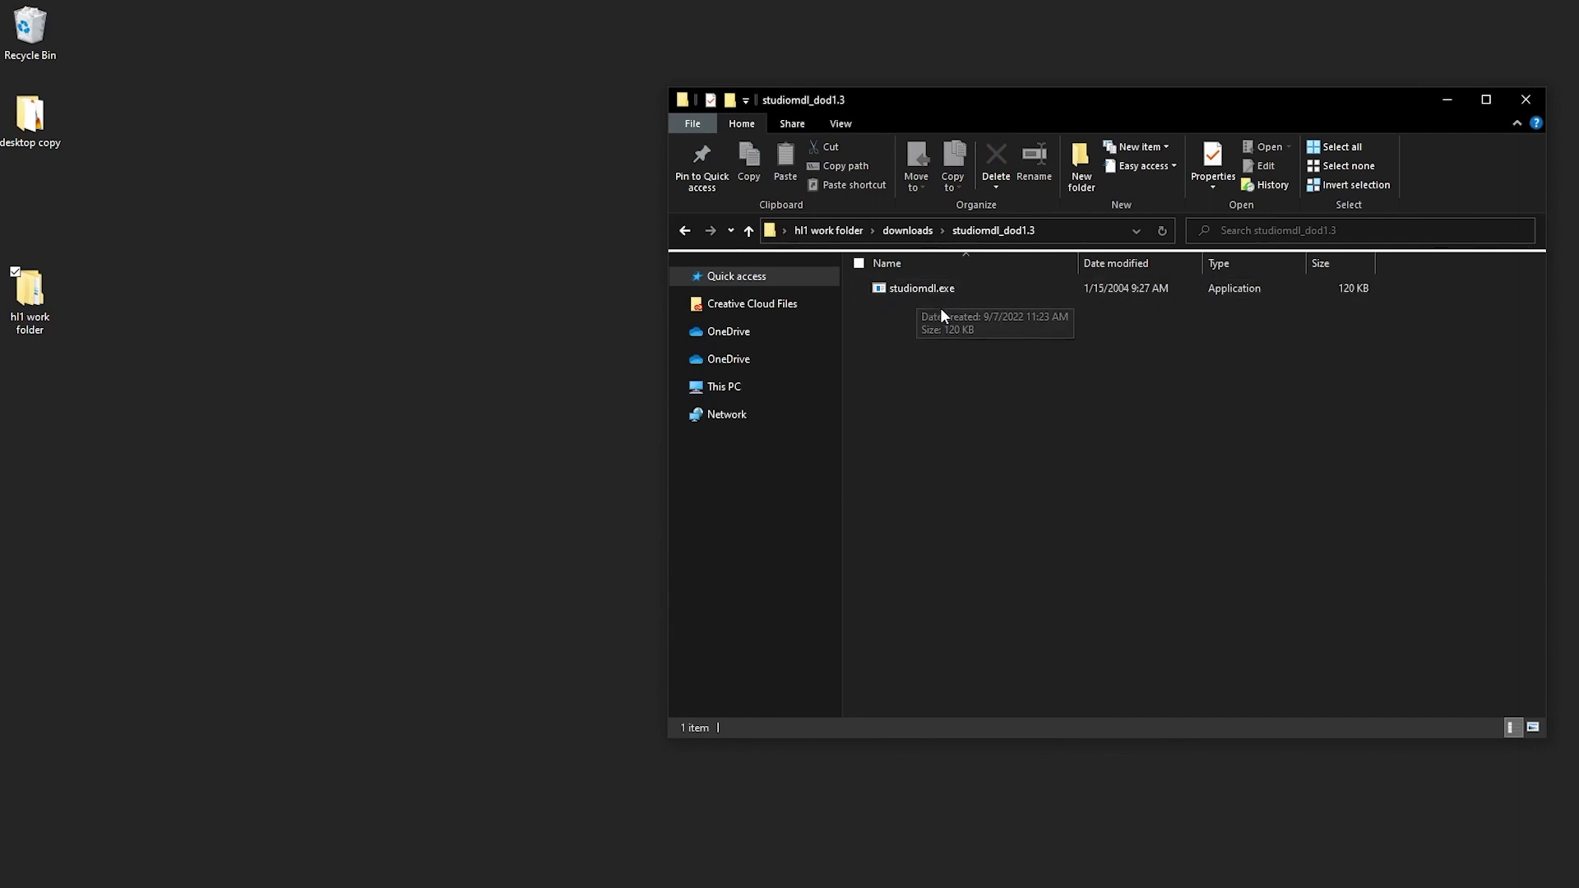
key("alt+Left")
double_click(939, 324)
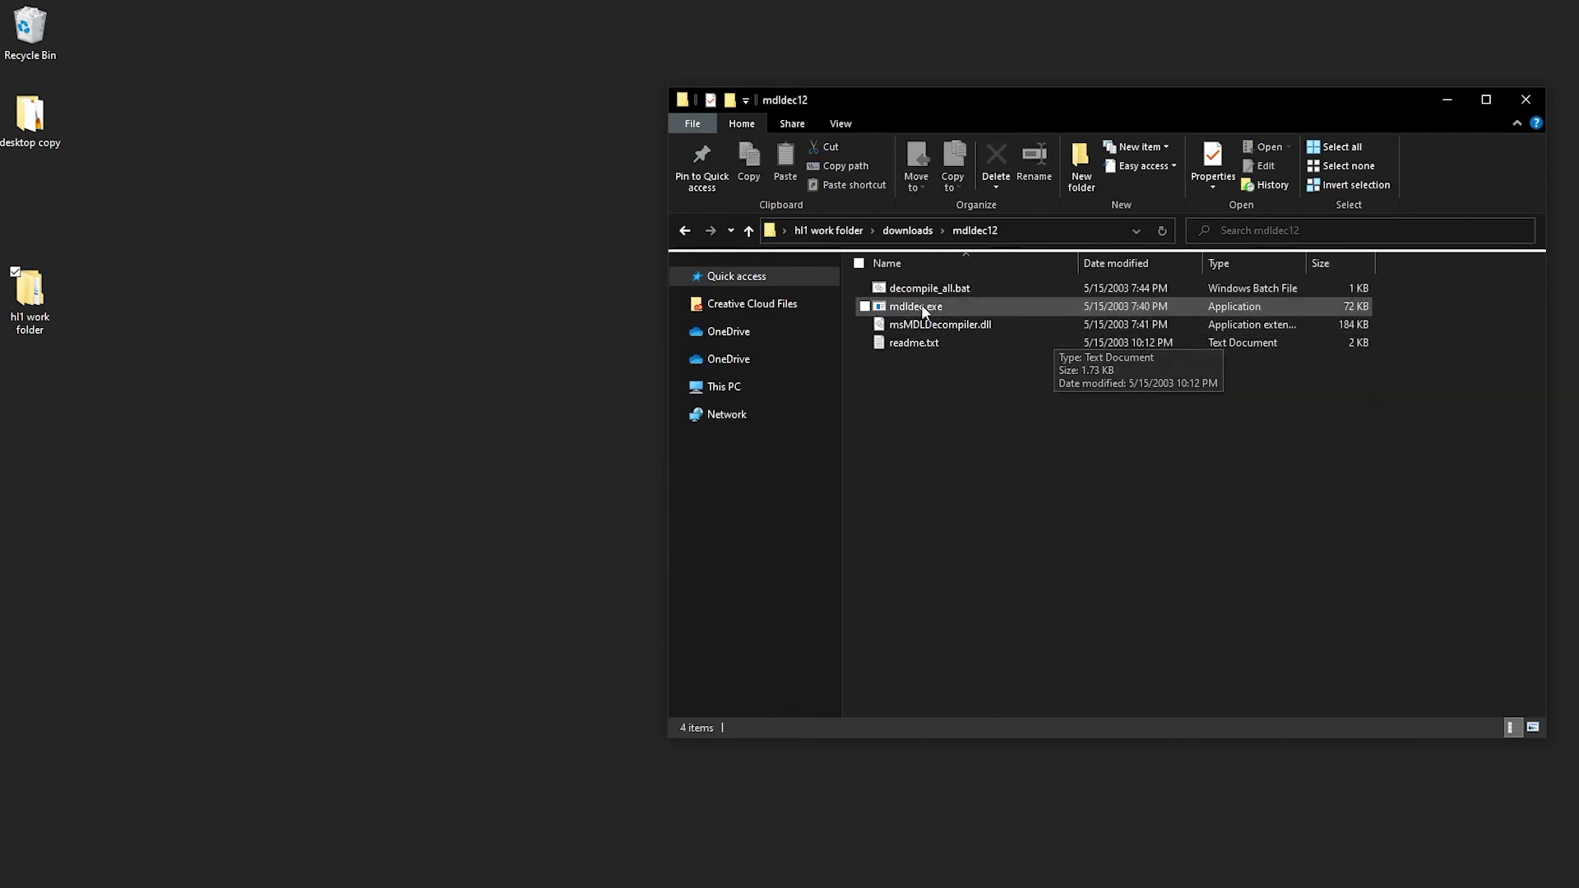
key("alt+Left")
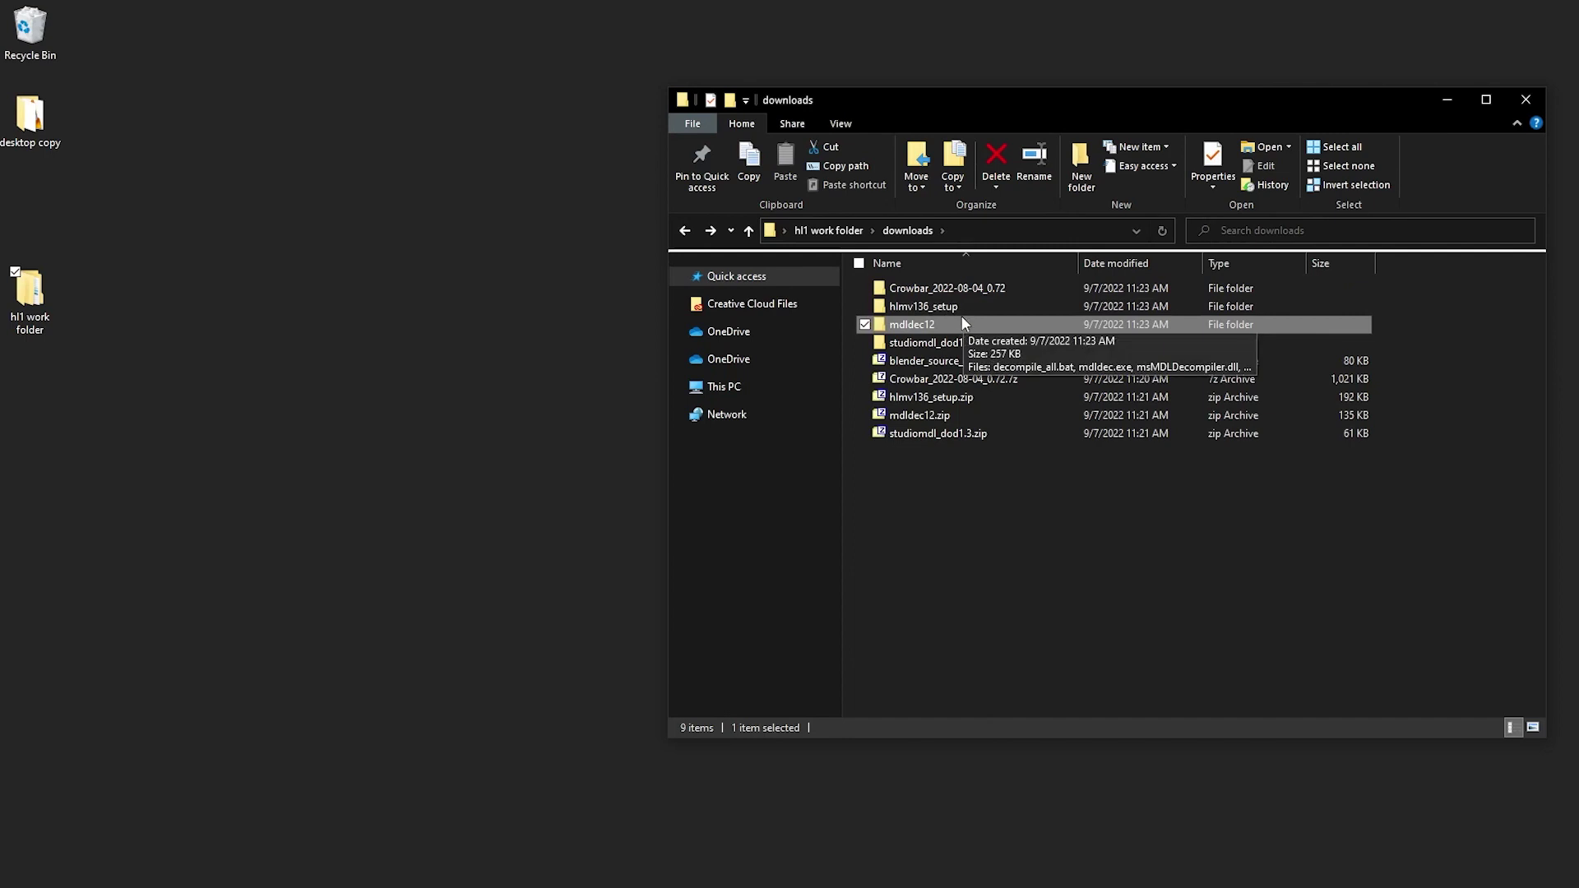
double_click(960, 322)
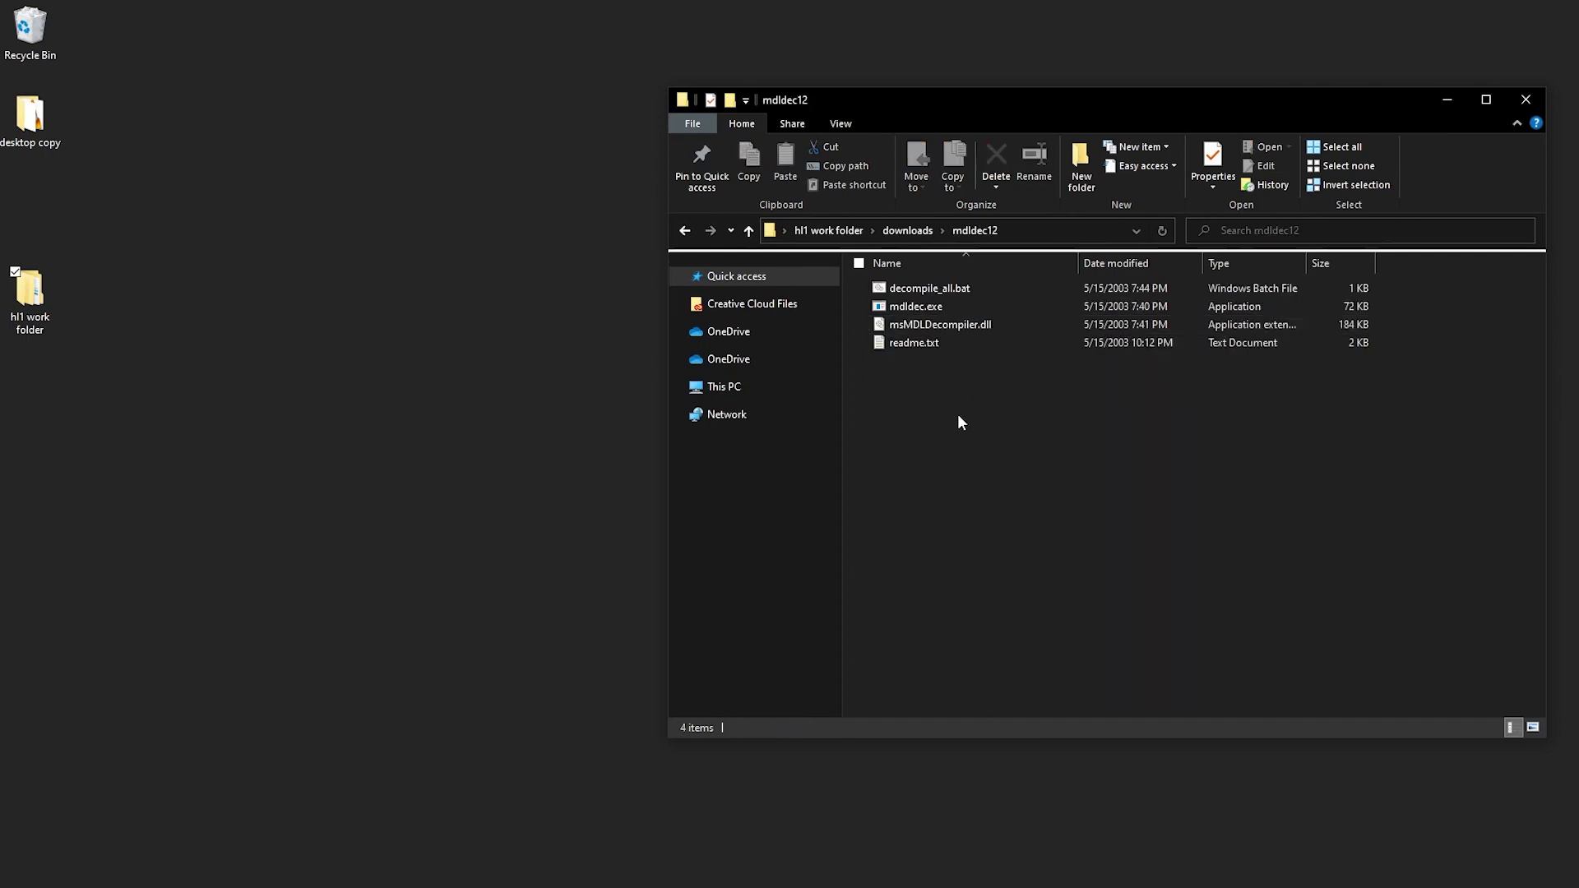
key("alt+Left")
- Install Jed's Half-Life Model Viewer 1.3.6 from hlmv136_setup and launch it when setup finishes
double_click(948, 311)
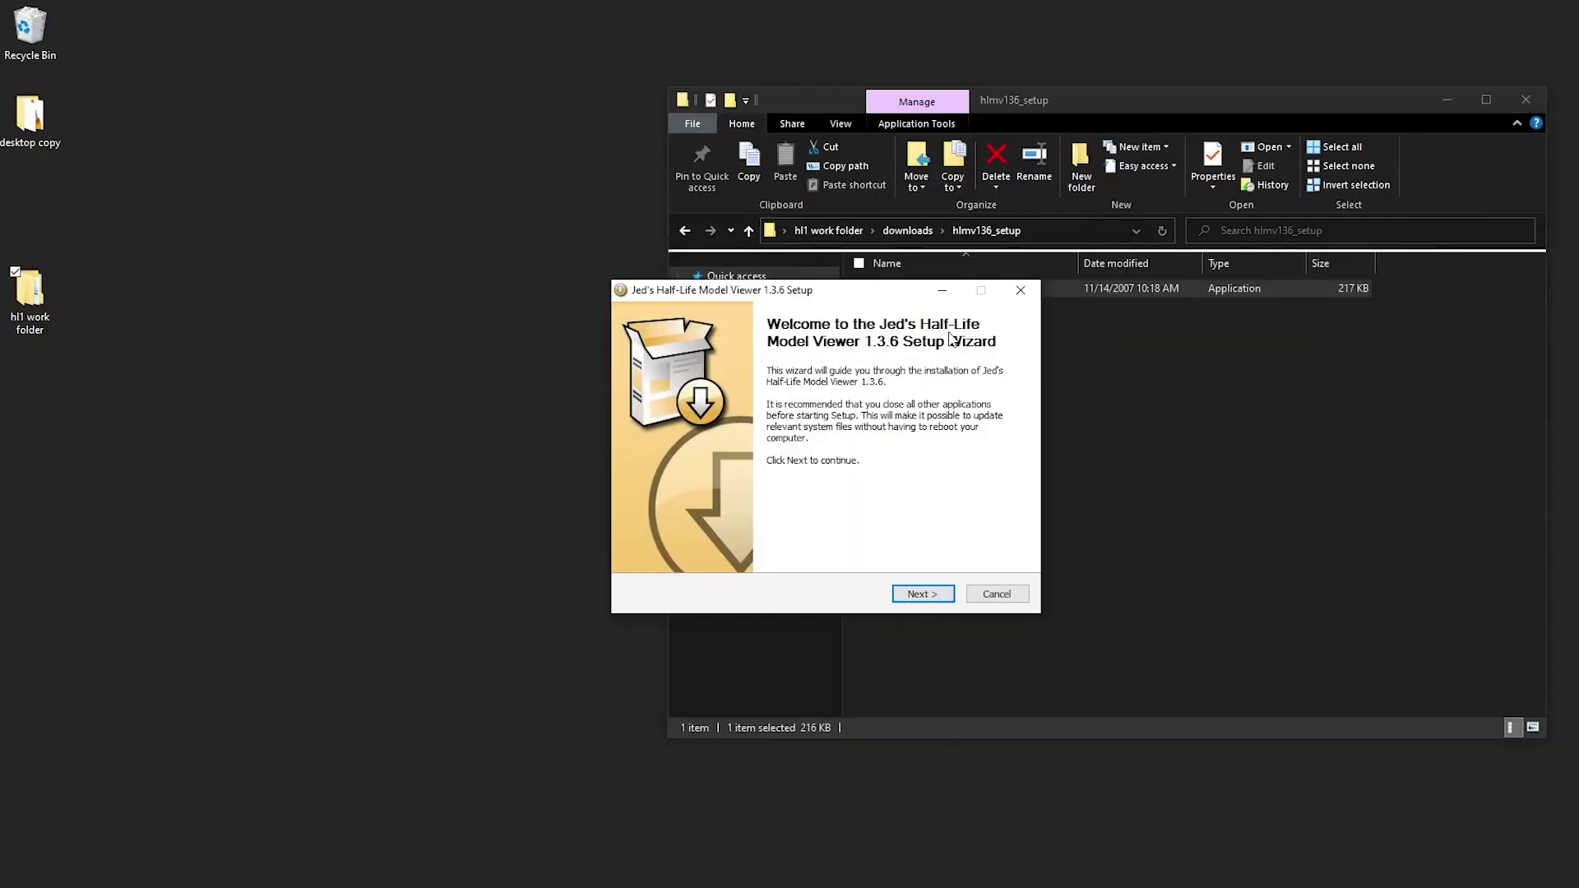
left_click(932, 593)
left_click(935, 595)
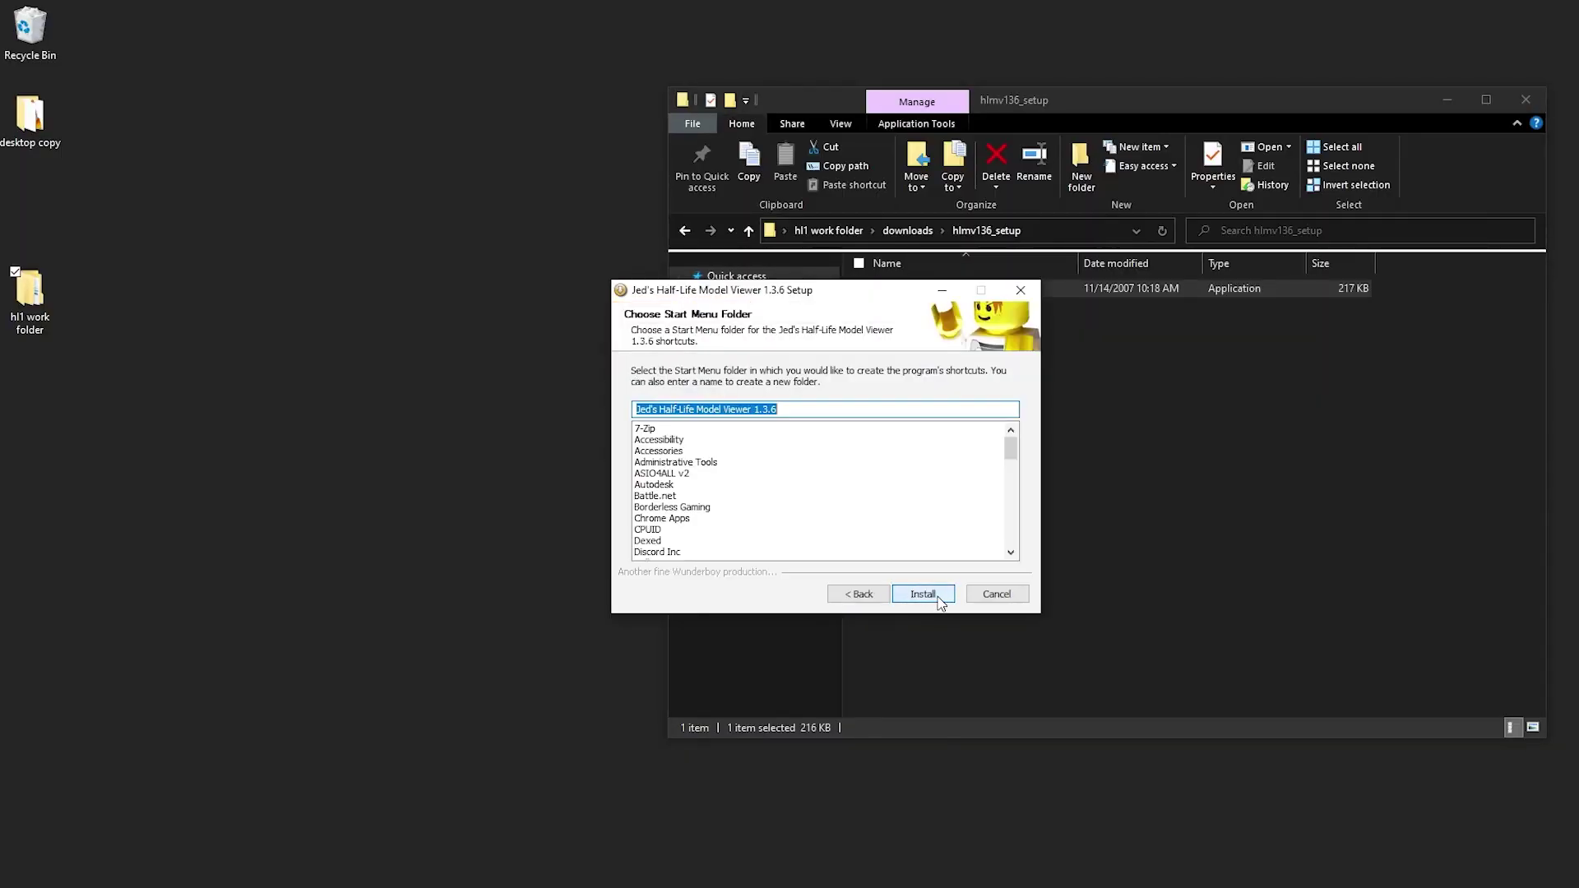
left_click(936, 599)
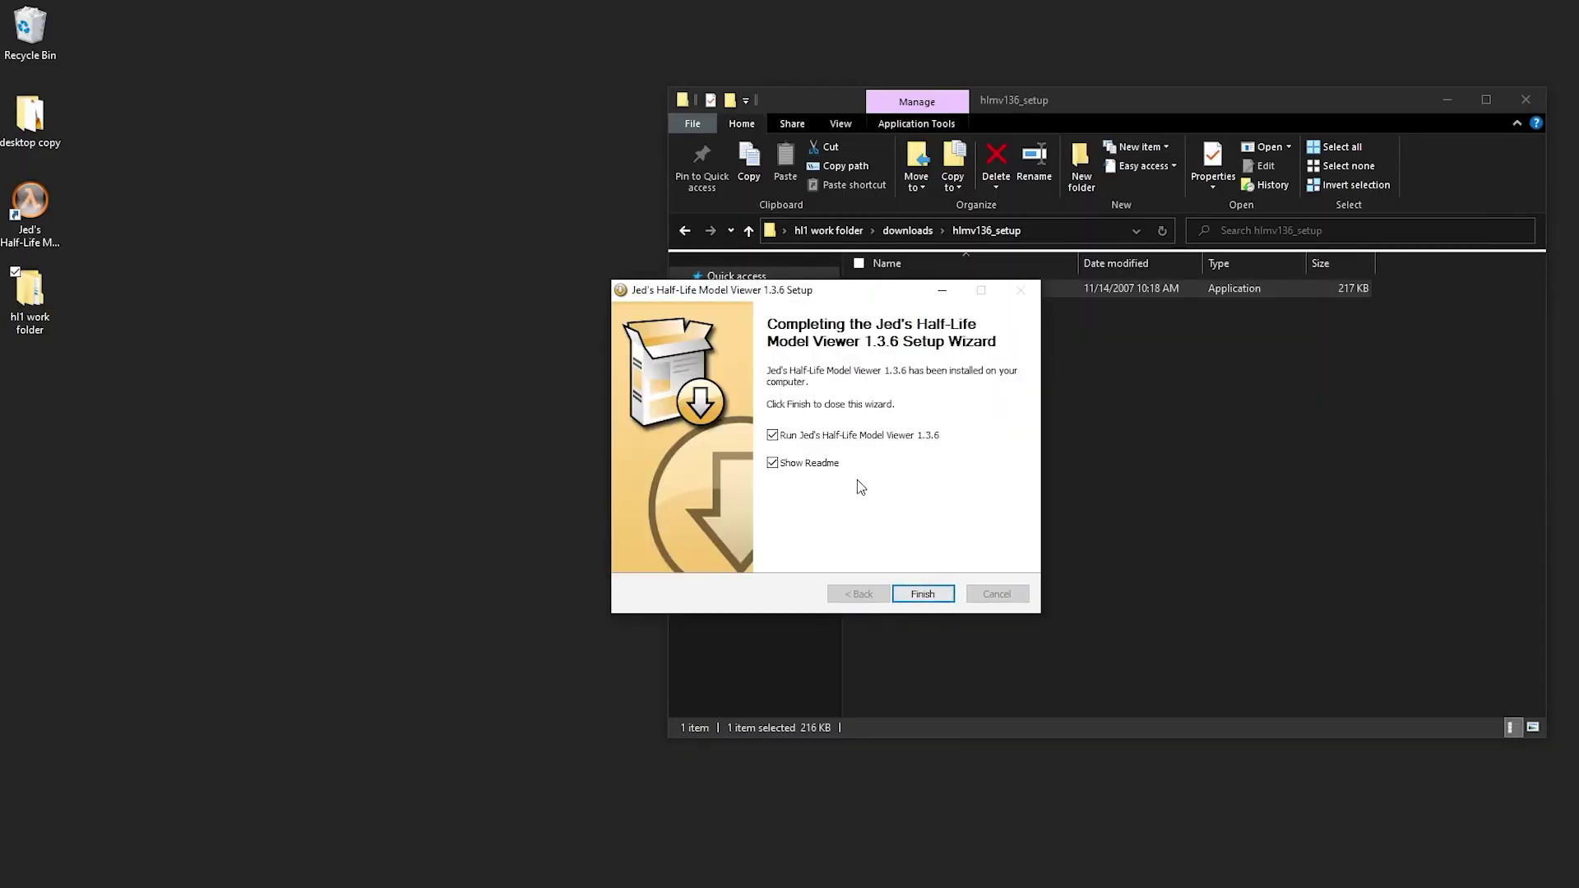
left_click(922, 594)
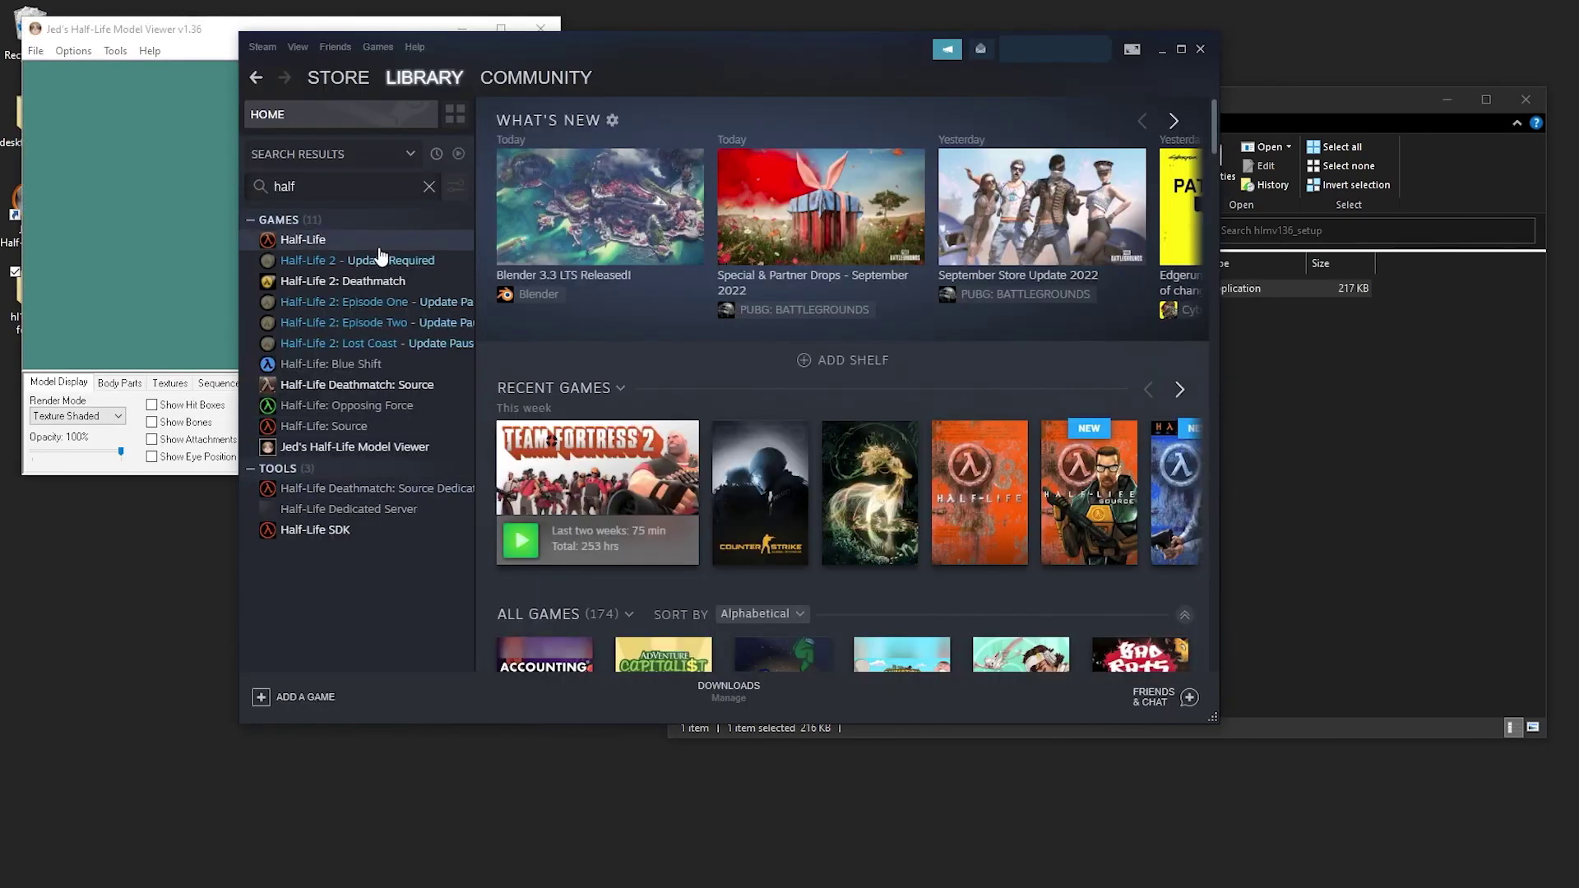
- Switch Half-Life to install on this computer and start its installation
left_click(329, 239)
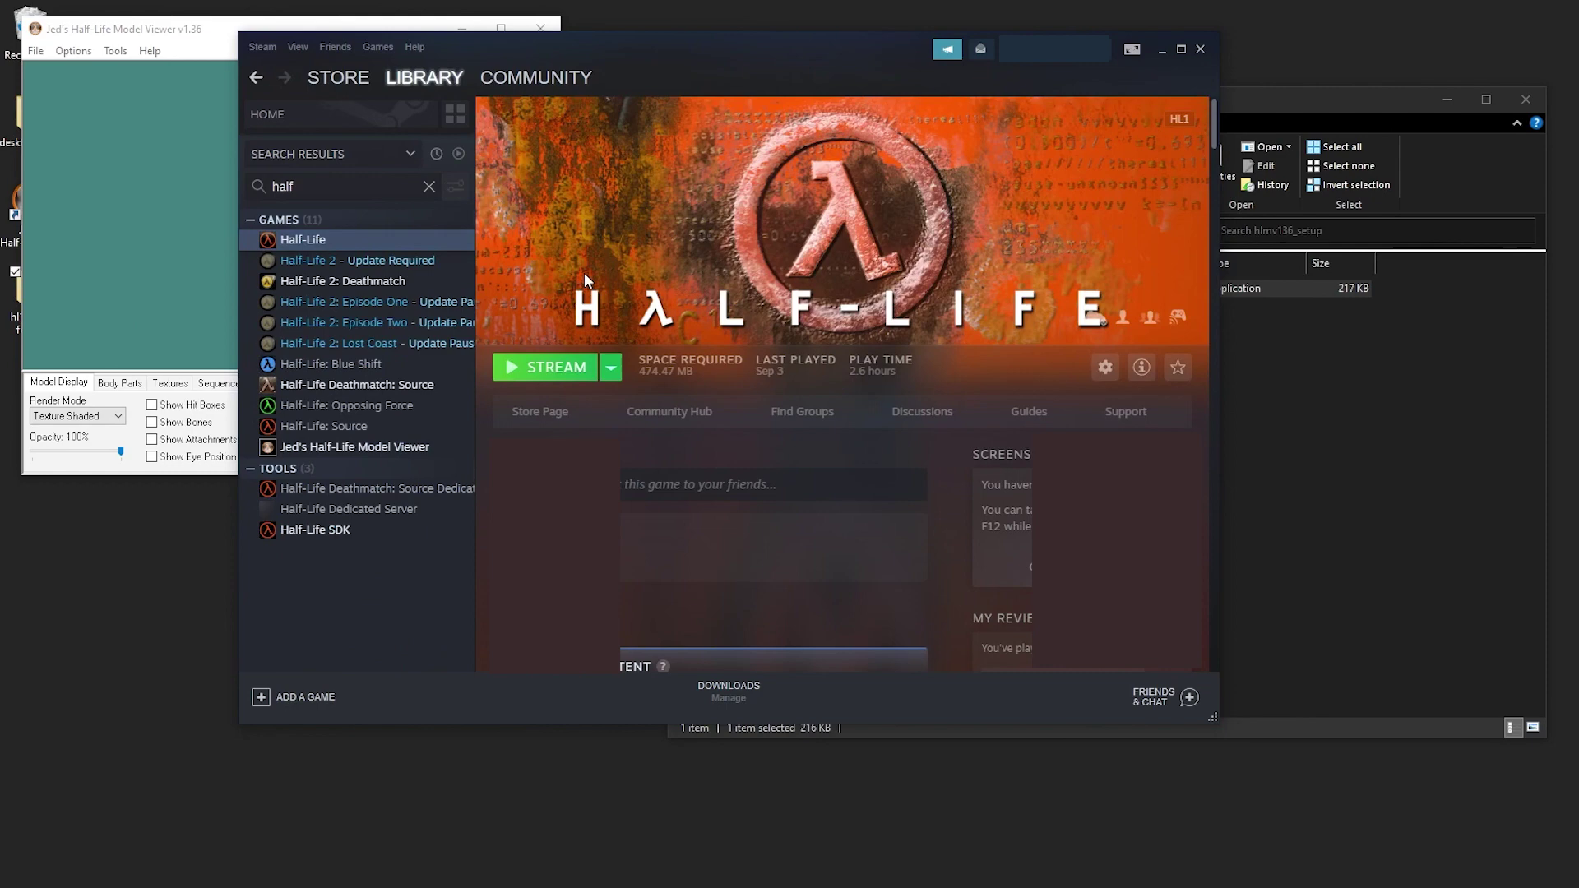
right_click(391, 239)
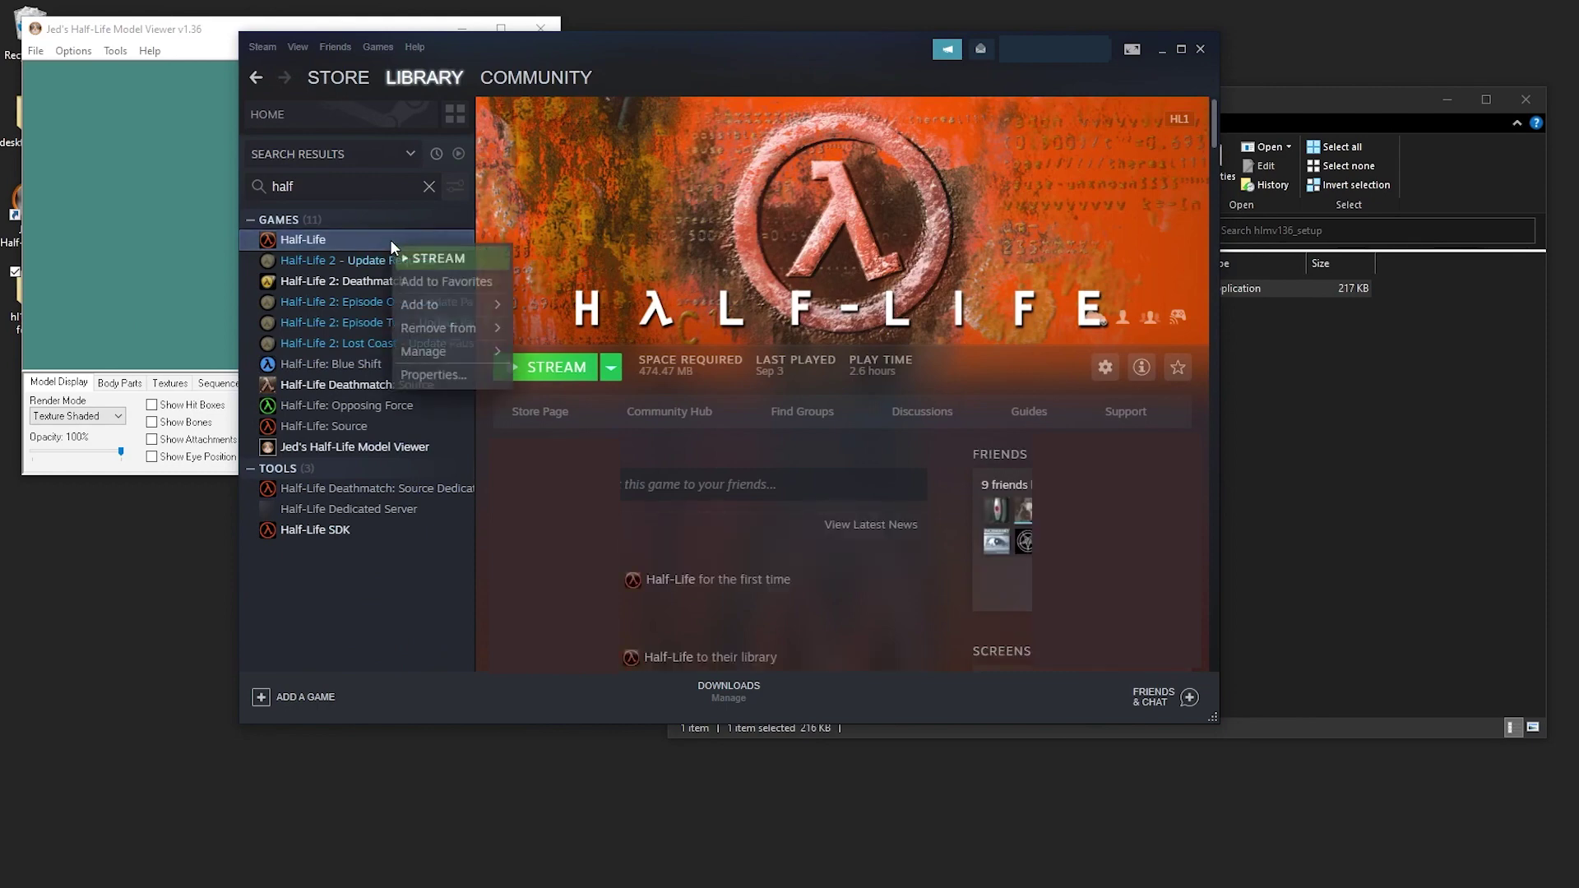
mouse_move(441, 350)
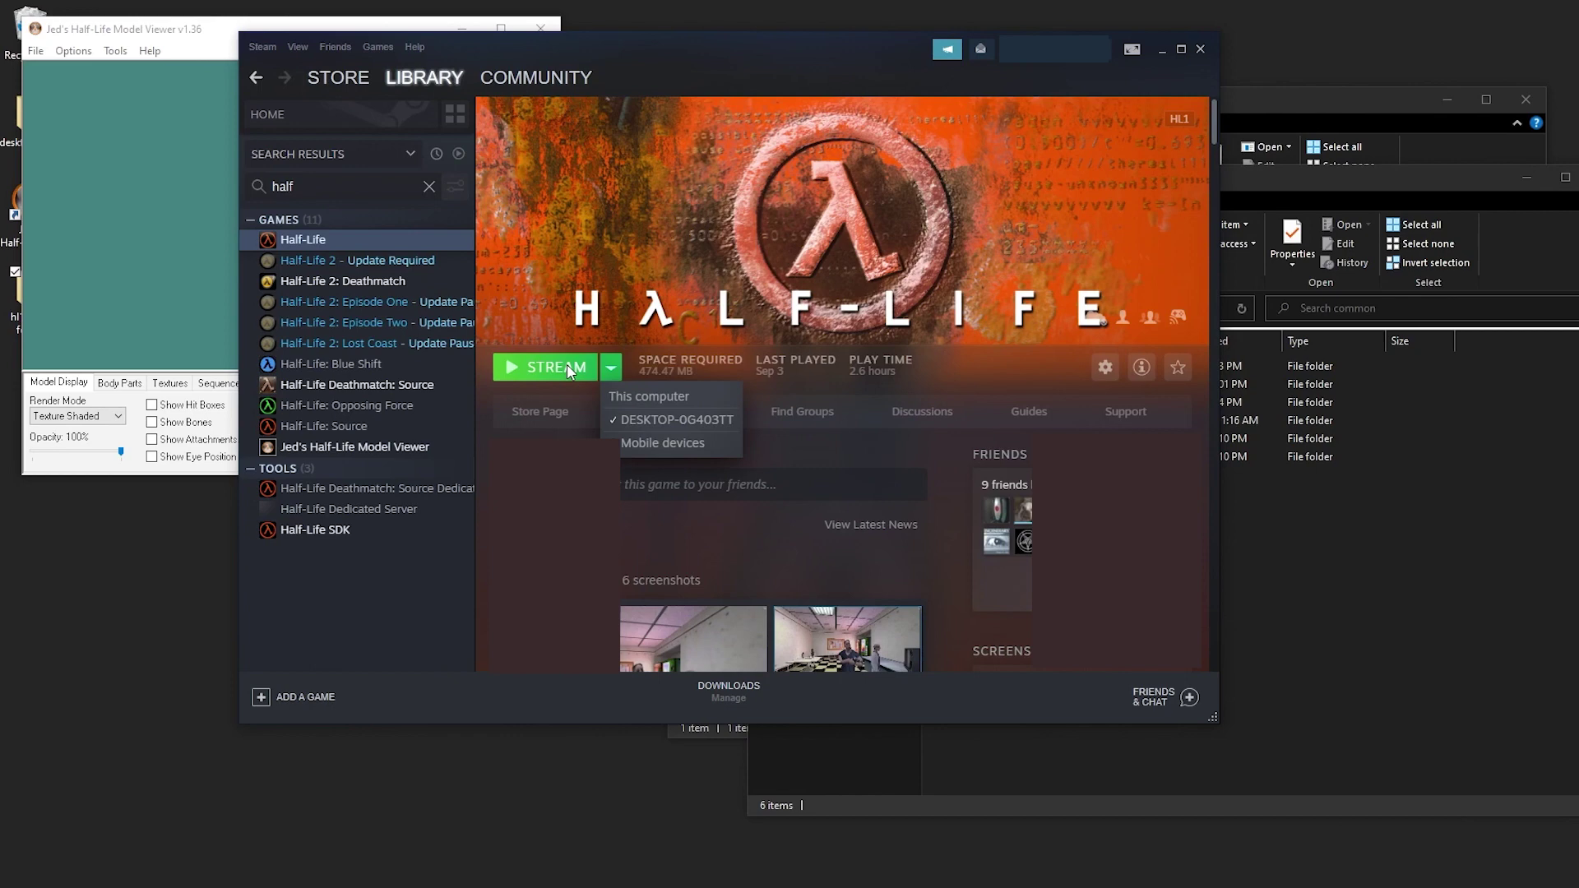
left_click(631, 393)
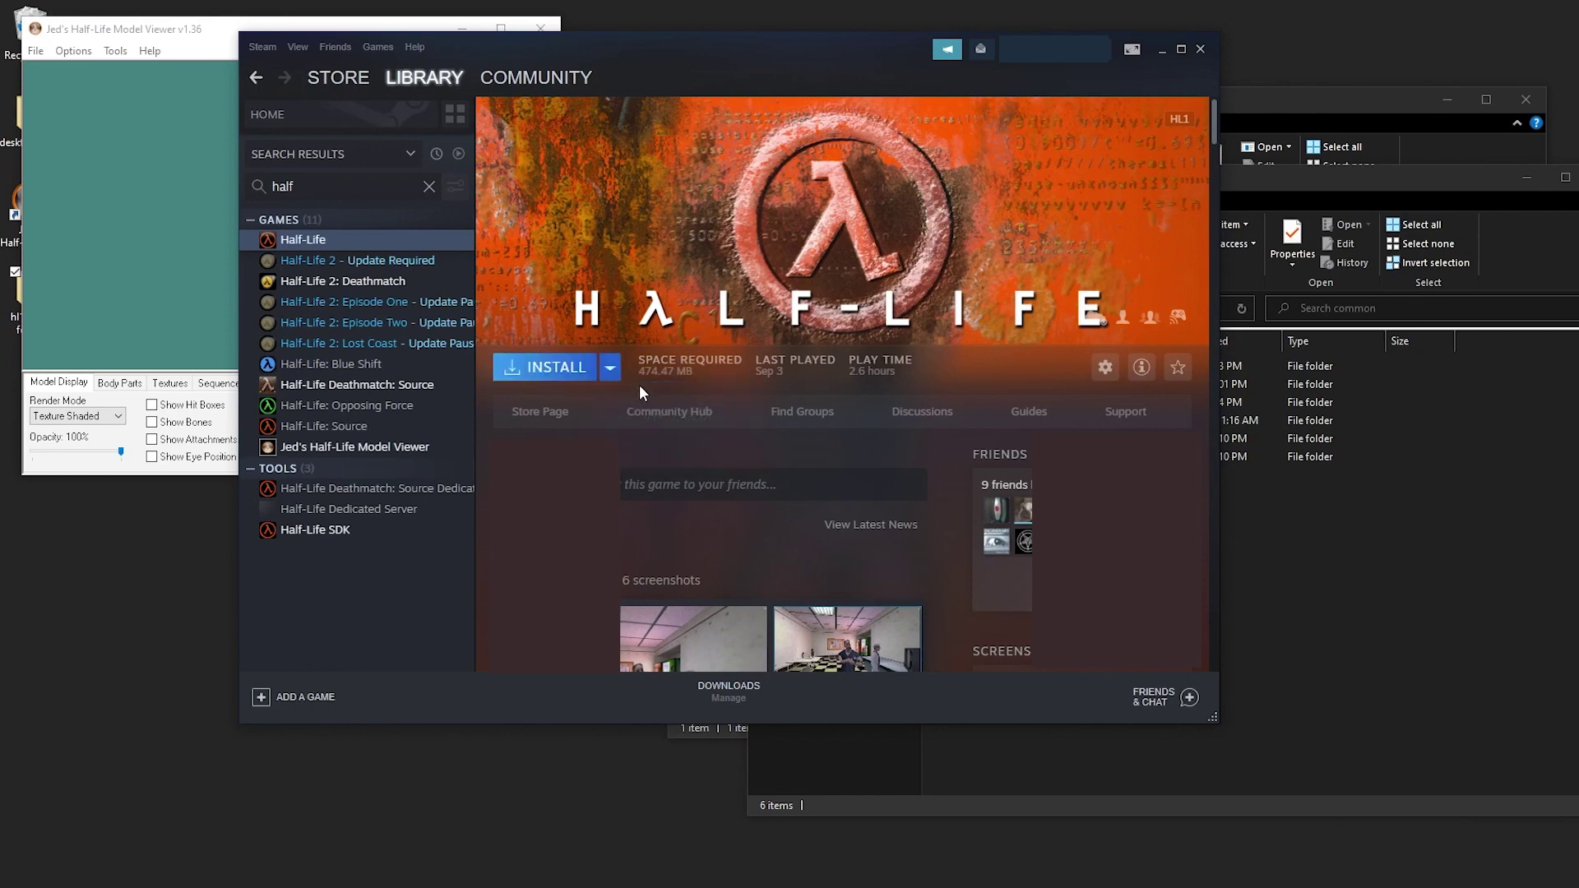
left_click(583, 368)
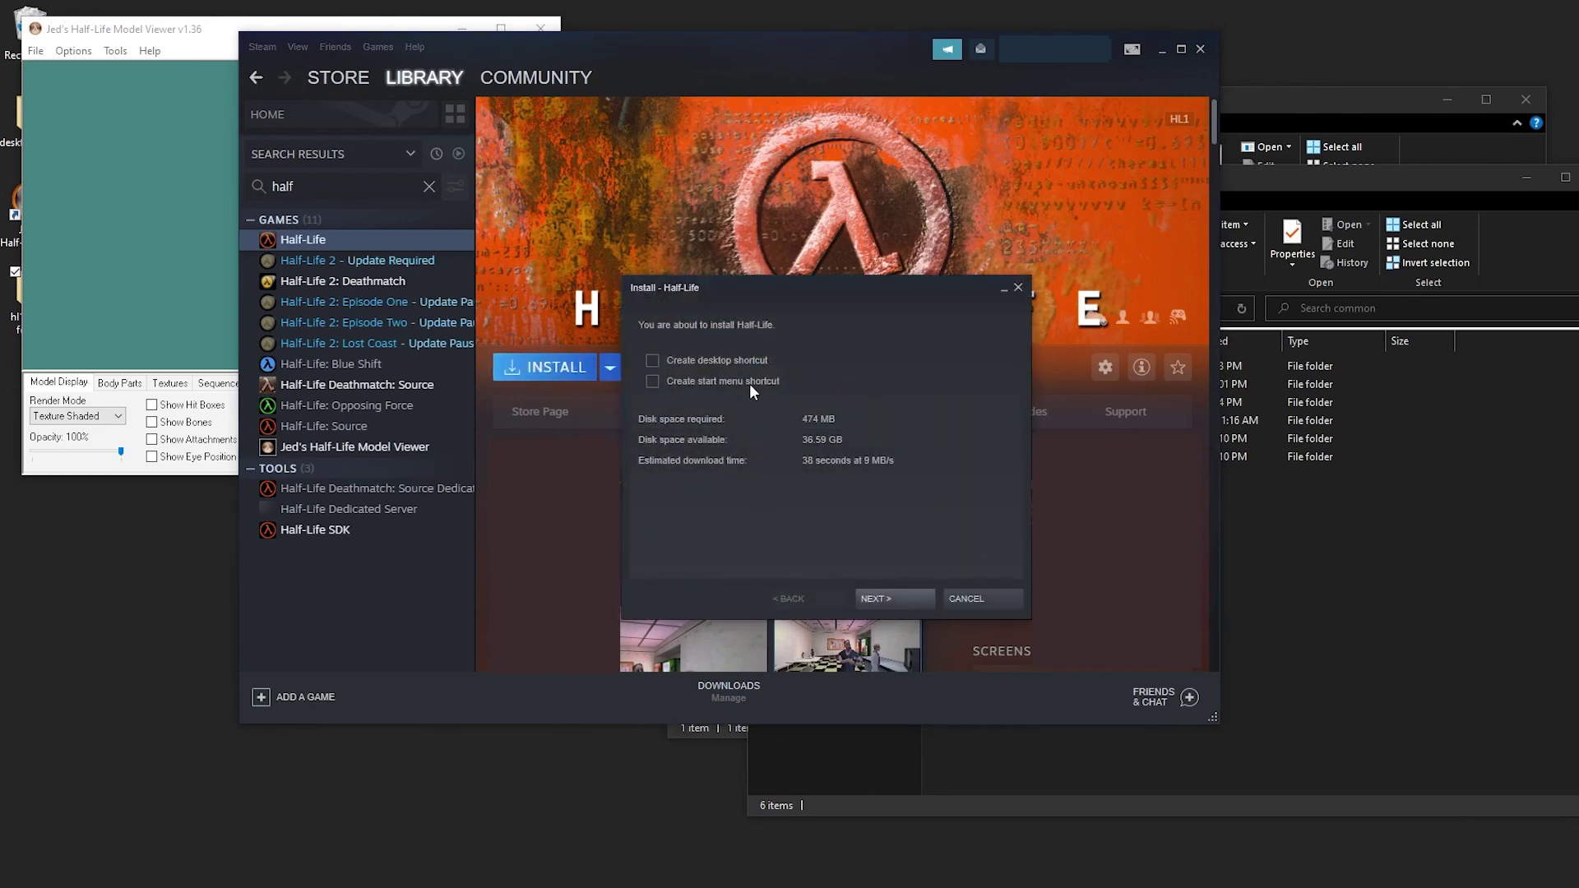
left_click(870, 594)
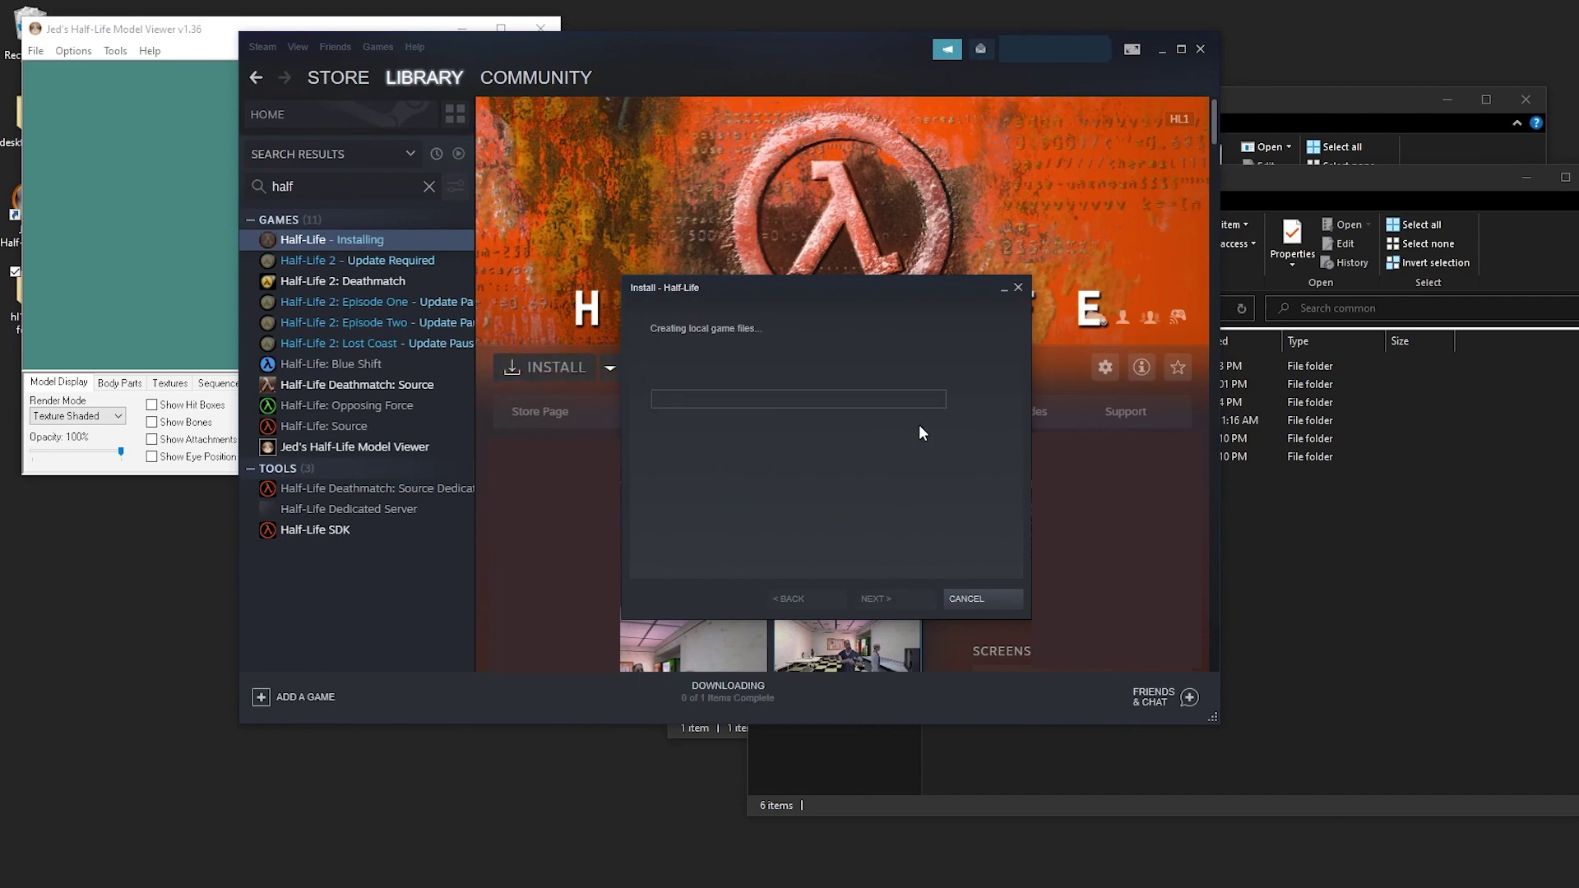
- Open the new Half-Life game folder in Explorer and finish the Steam install dialog
left_click(1327, 556)
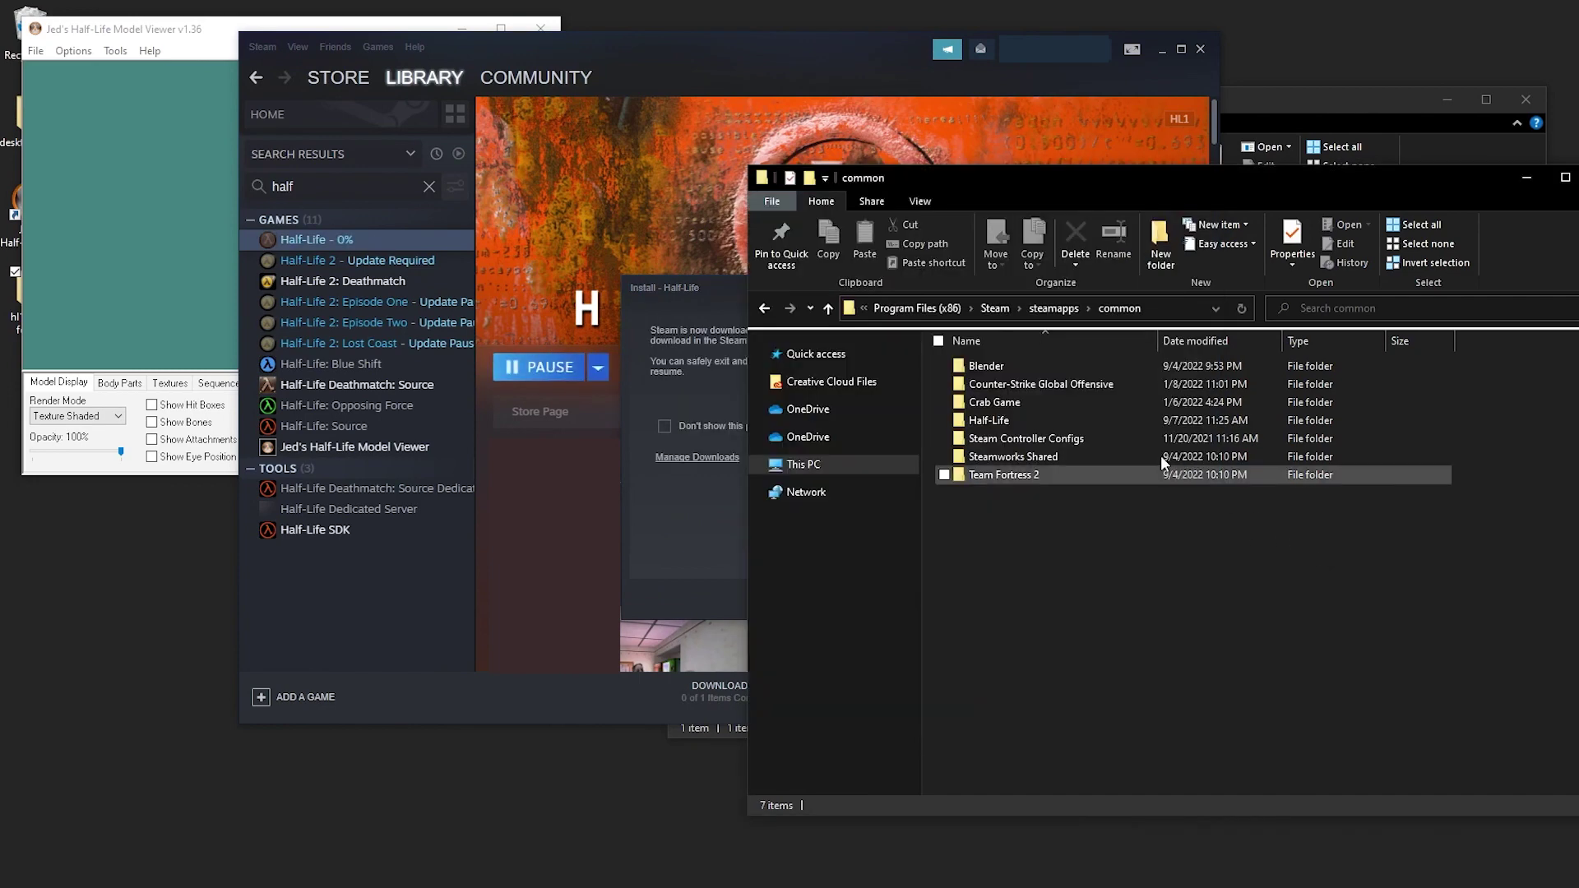
double_click(1073, 422)
left_click(745, 337)
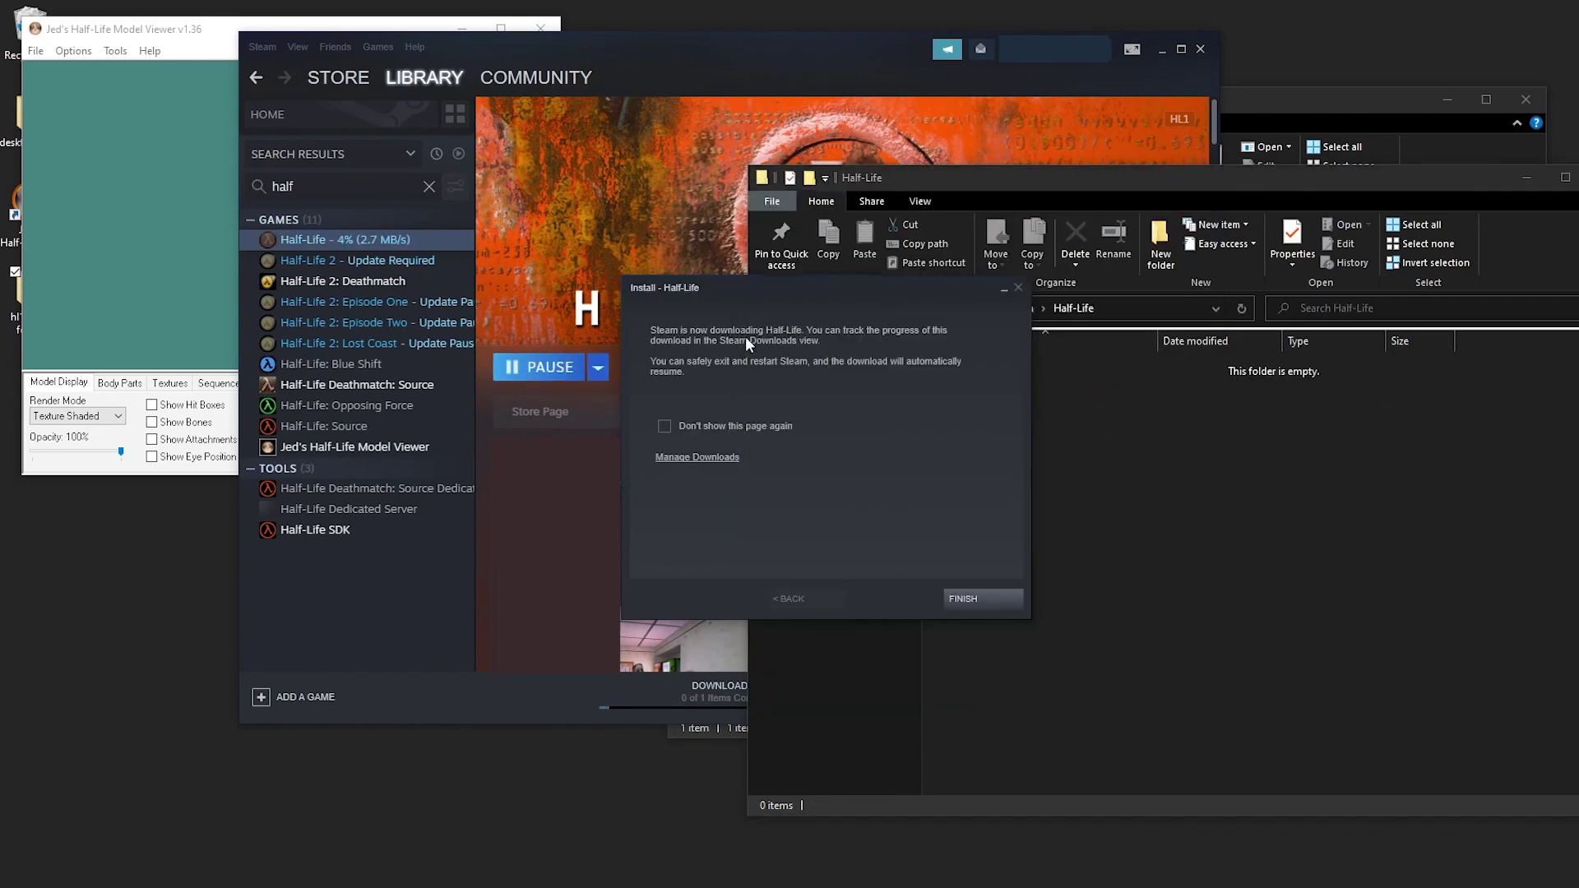
left_click(983, 596)
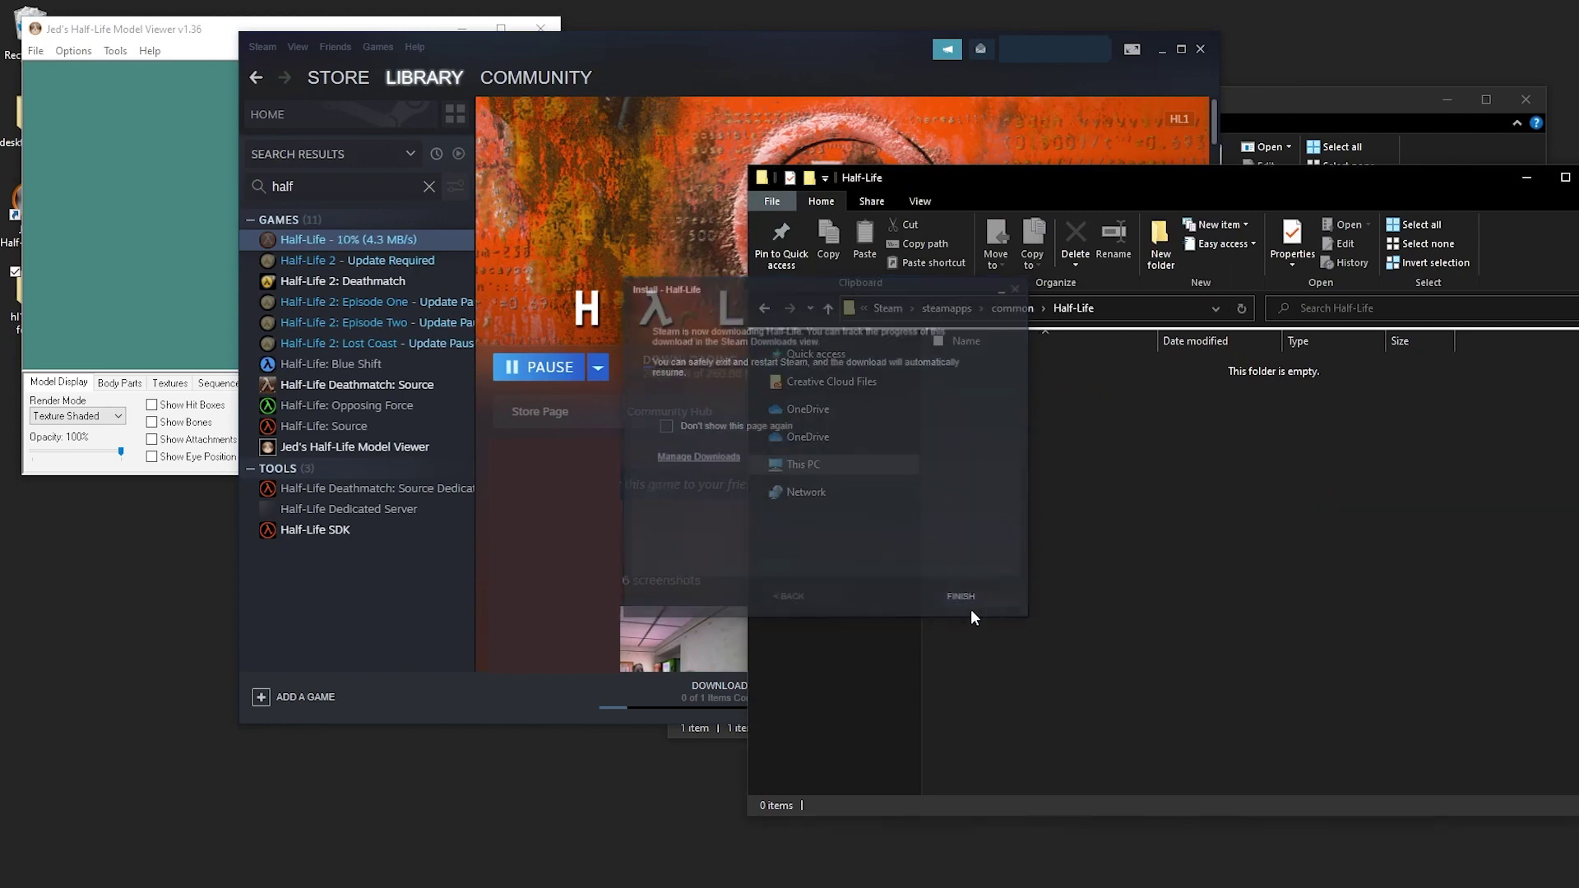
- Start the pending Blender update from the Downloads page and launch Blender
left_click(717, 691)
left_click(1150, 524)
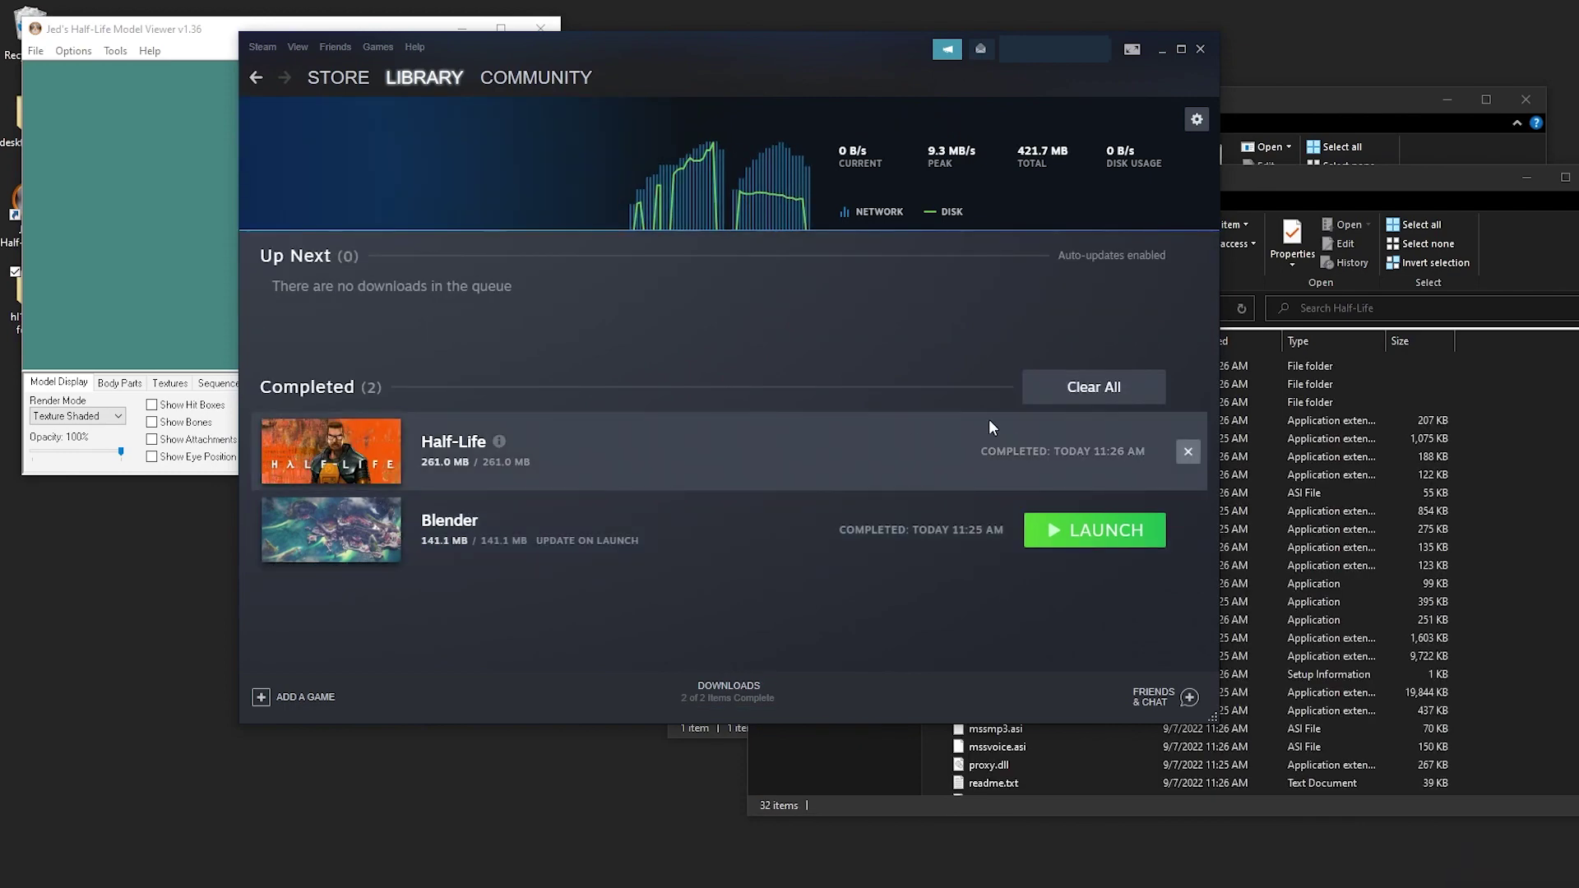
left_click(1100, 547)
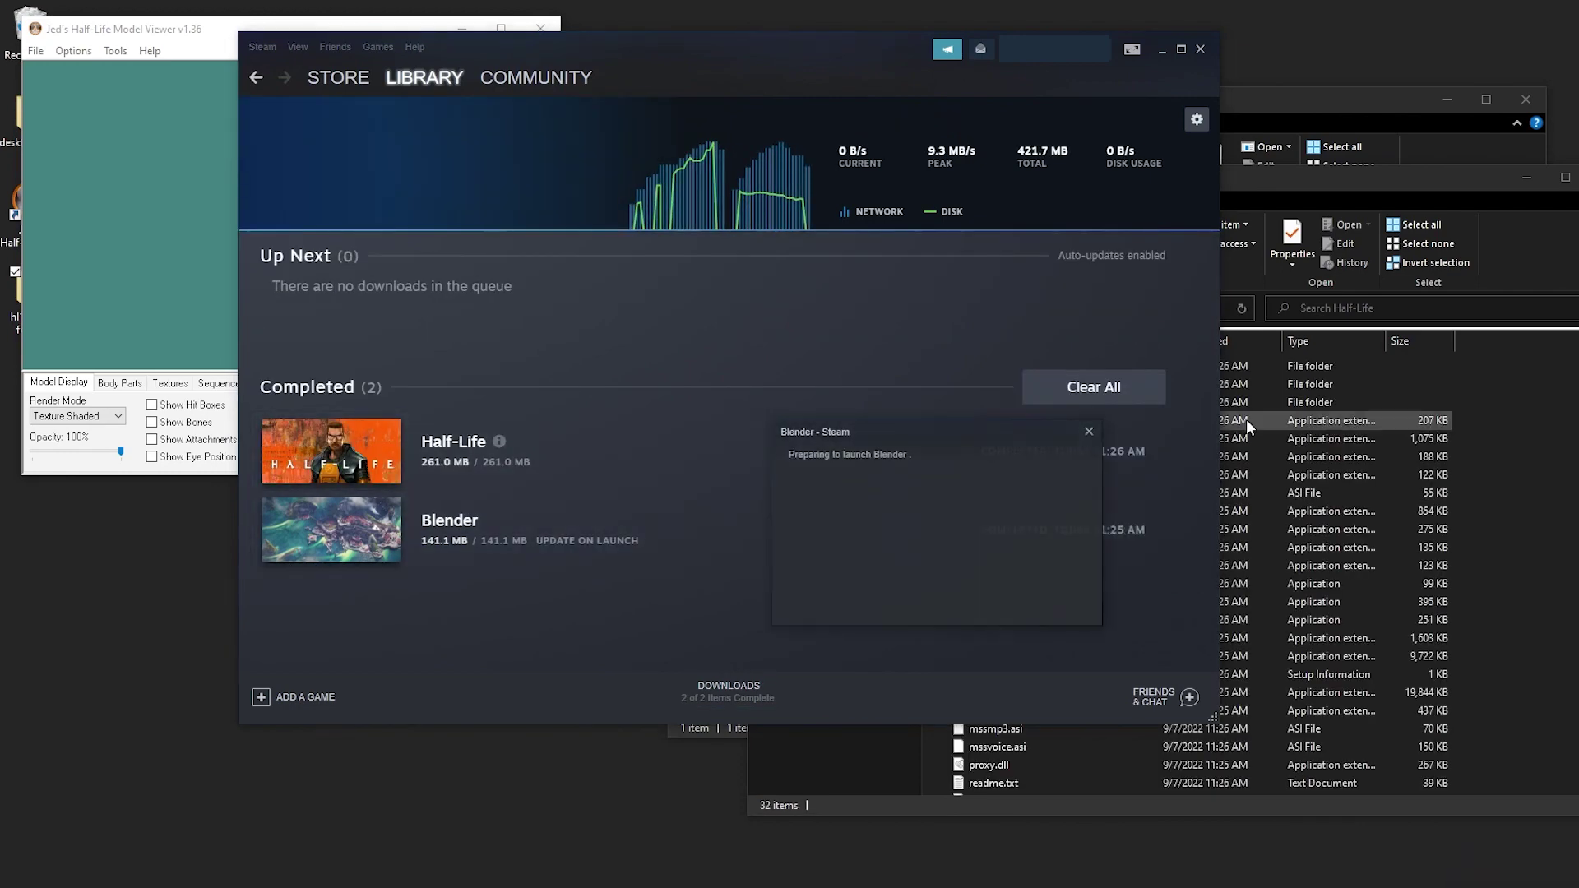
- Minimize Steam so Blender 3.3.0's default scene is in view
left_click(1159, 46)
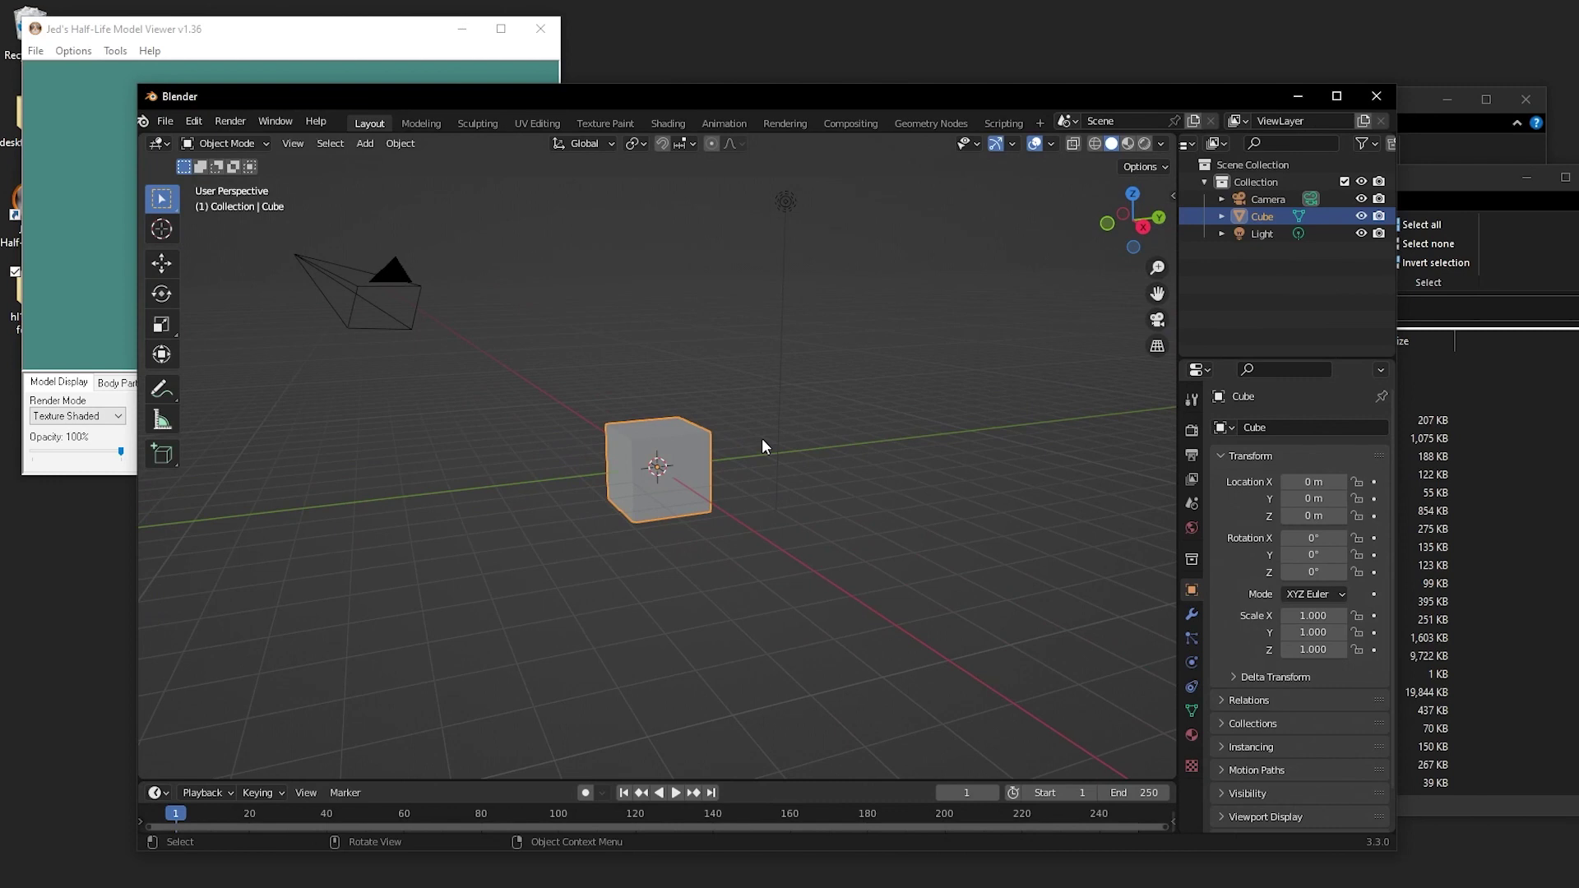
- Install blender_source_tools_3.2.4.zip from hl1 work folder\downloads as an add-on and enable it
left_click(194, 121)
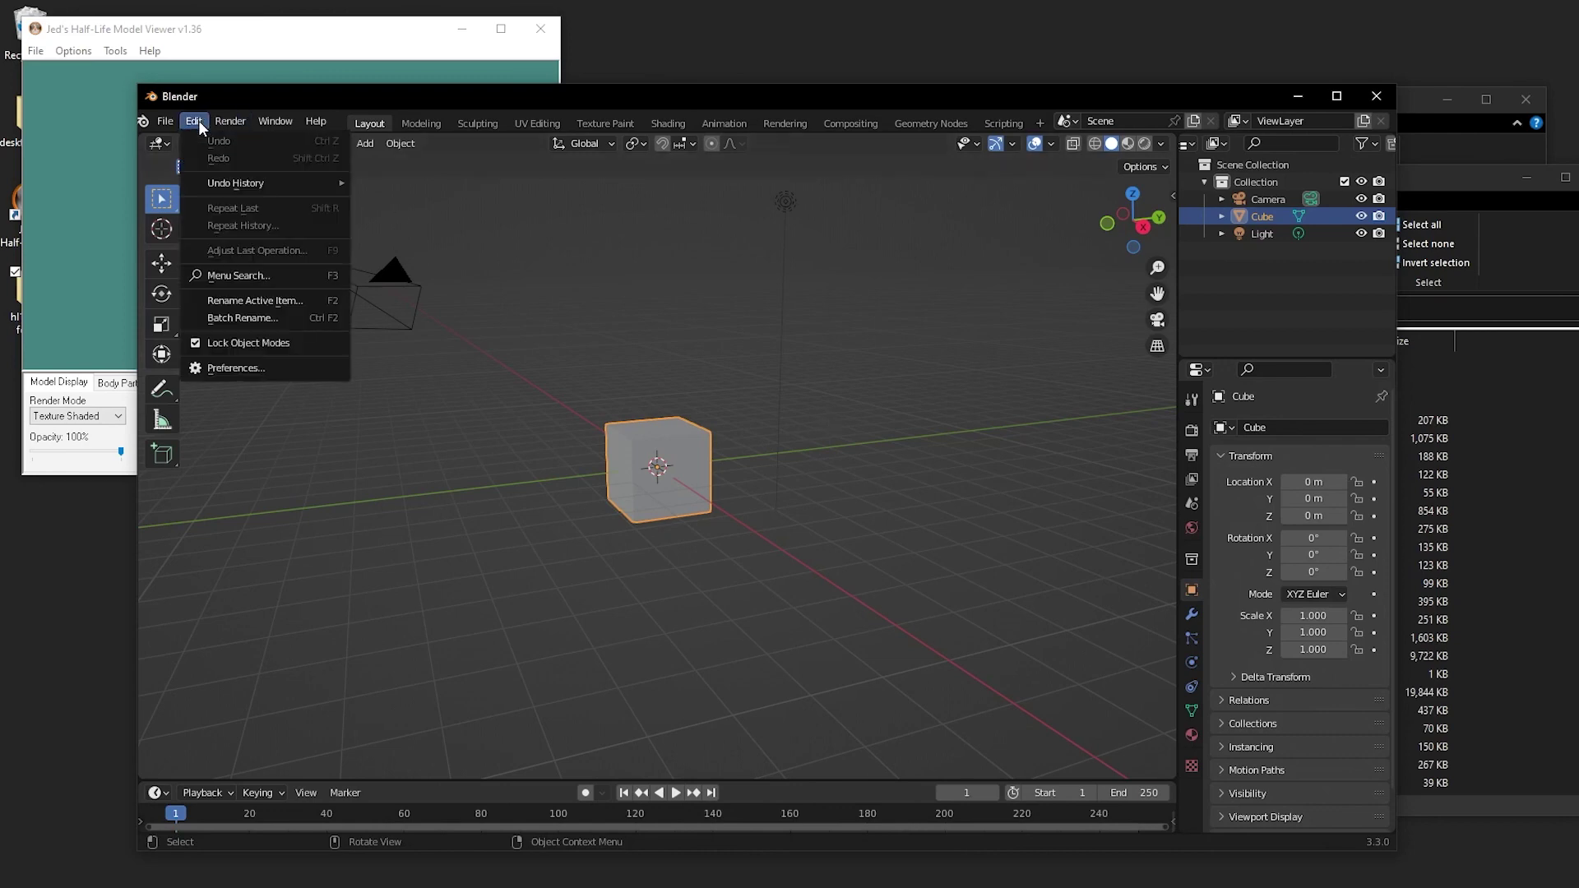
left_click(280, 367)
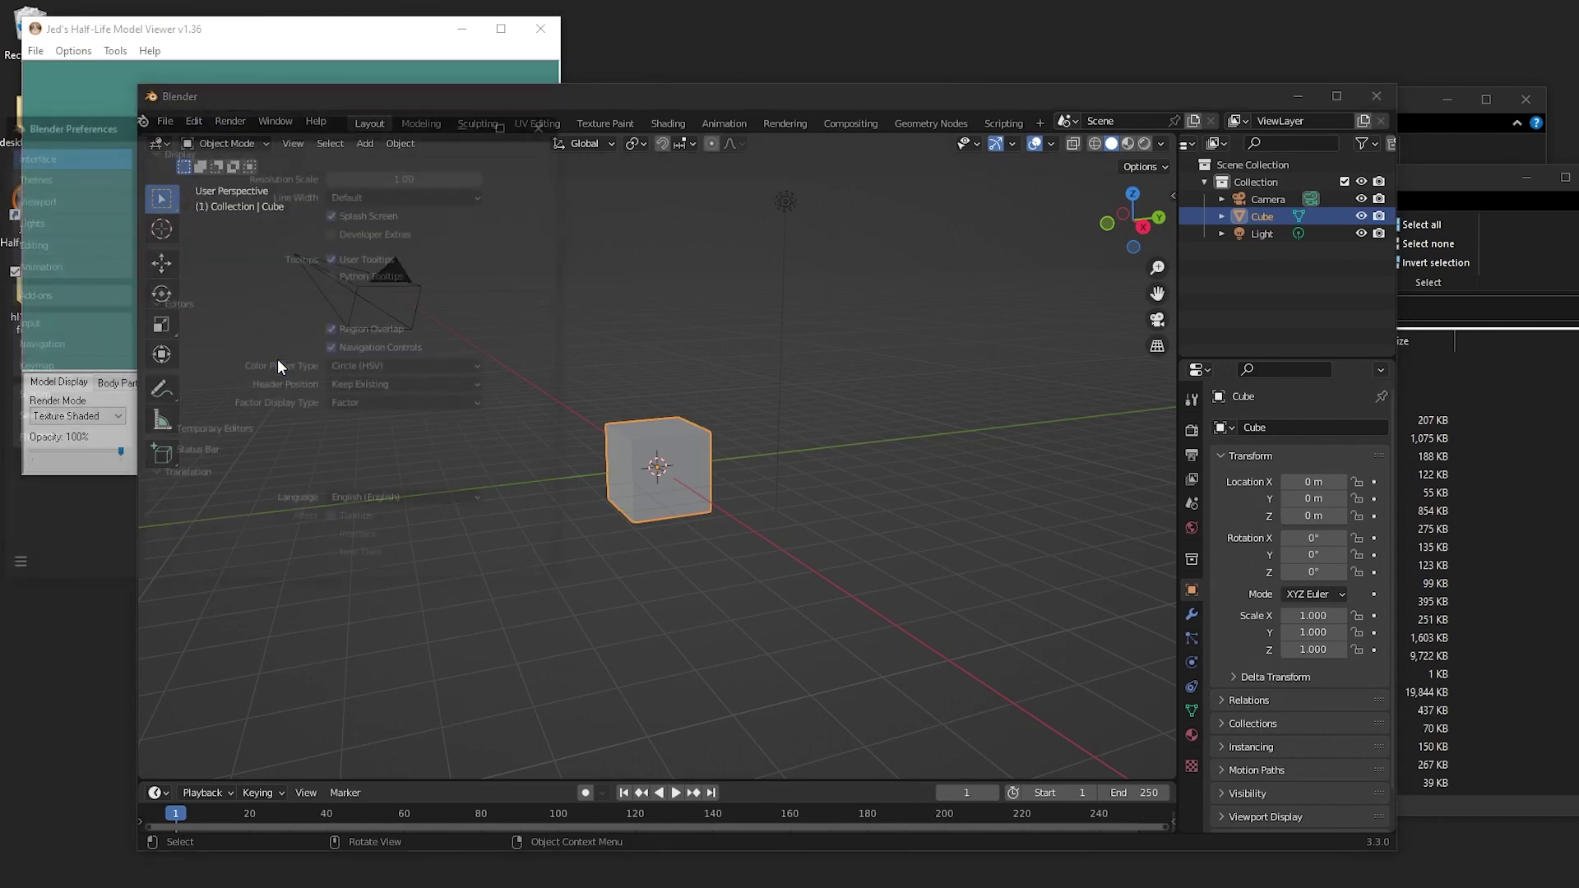
left_click_drag(209, 124, 293, 156)
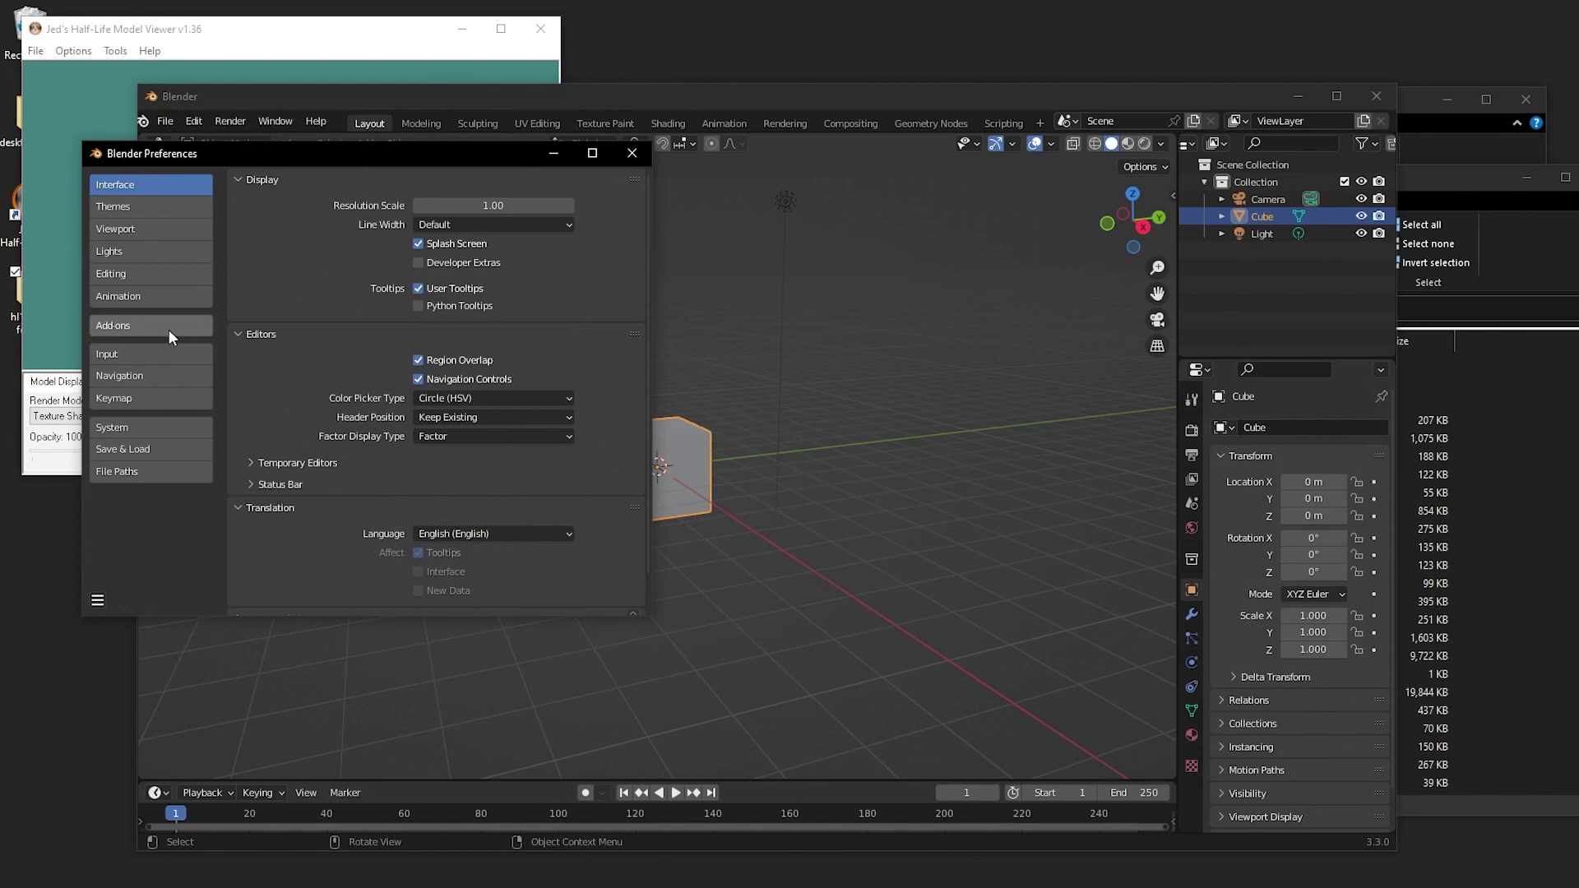
left_click(167, 327)
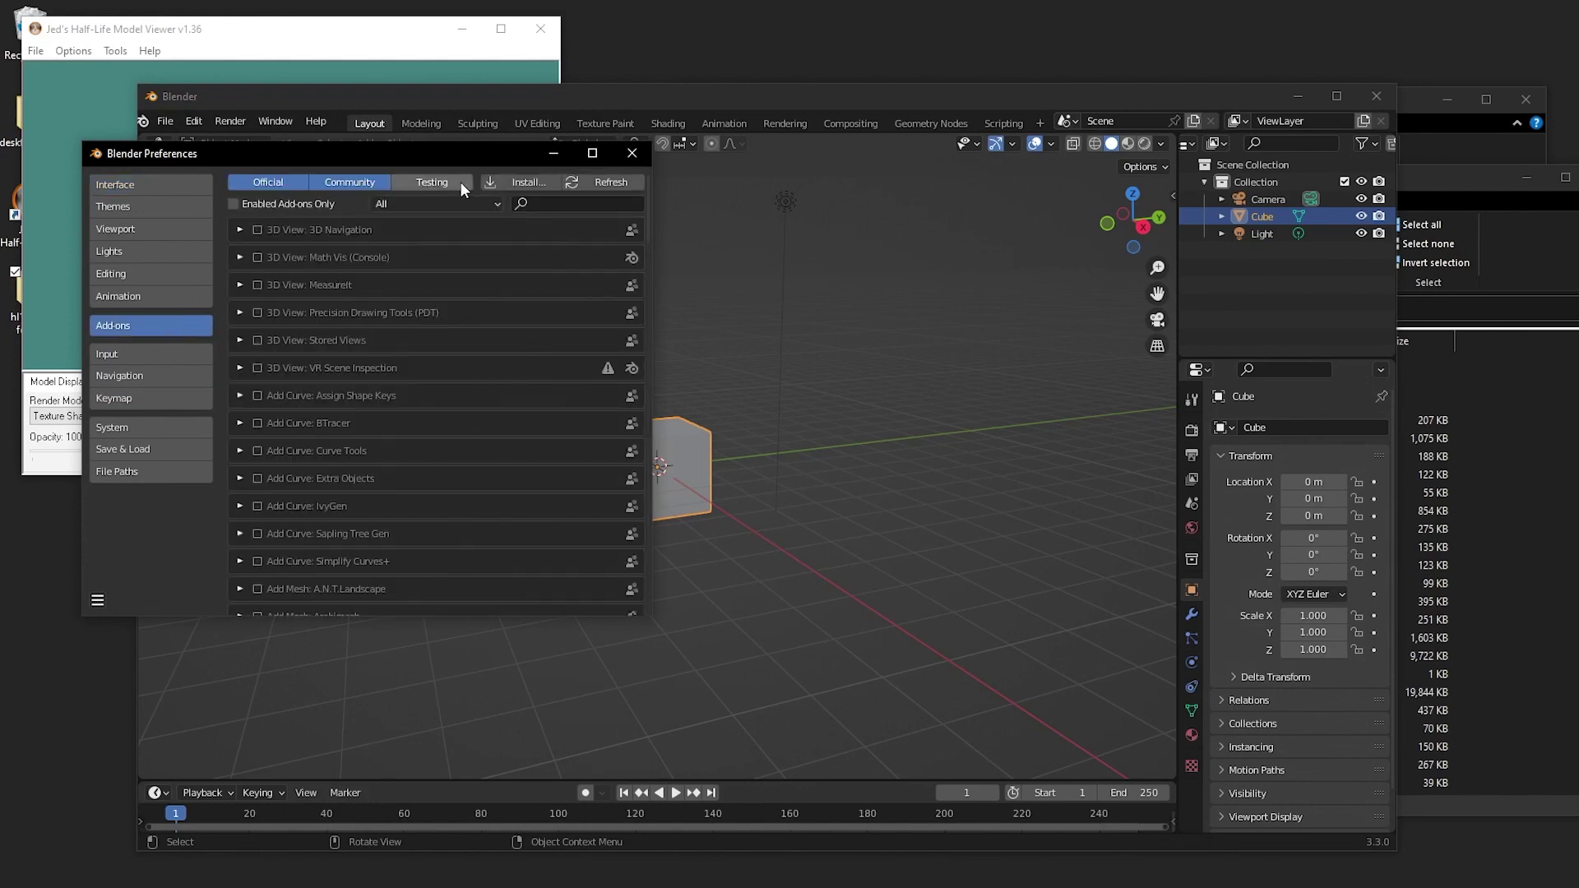
left_click(501, 177)
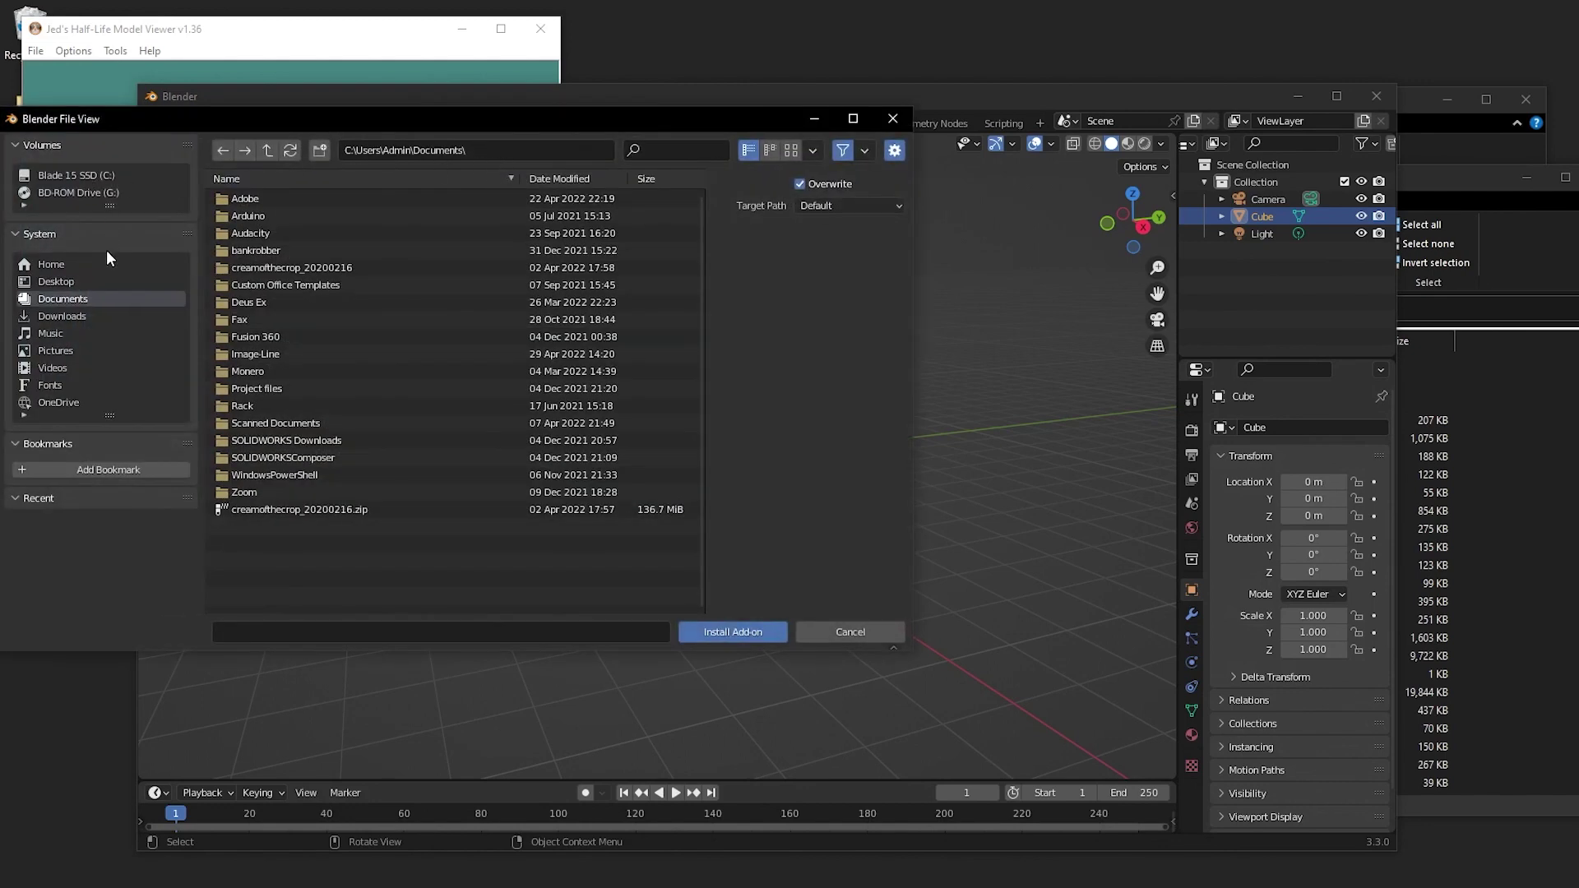
left_click(62, 283)
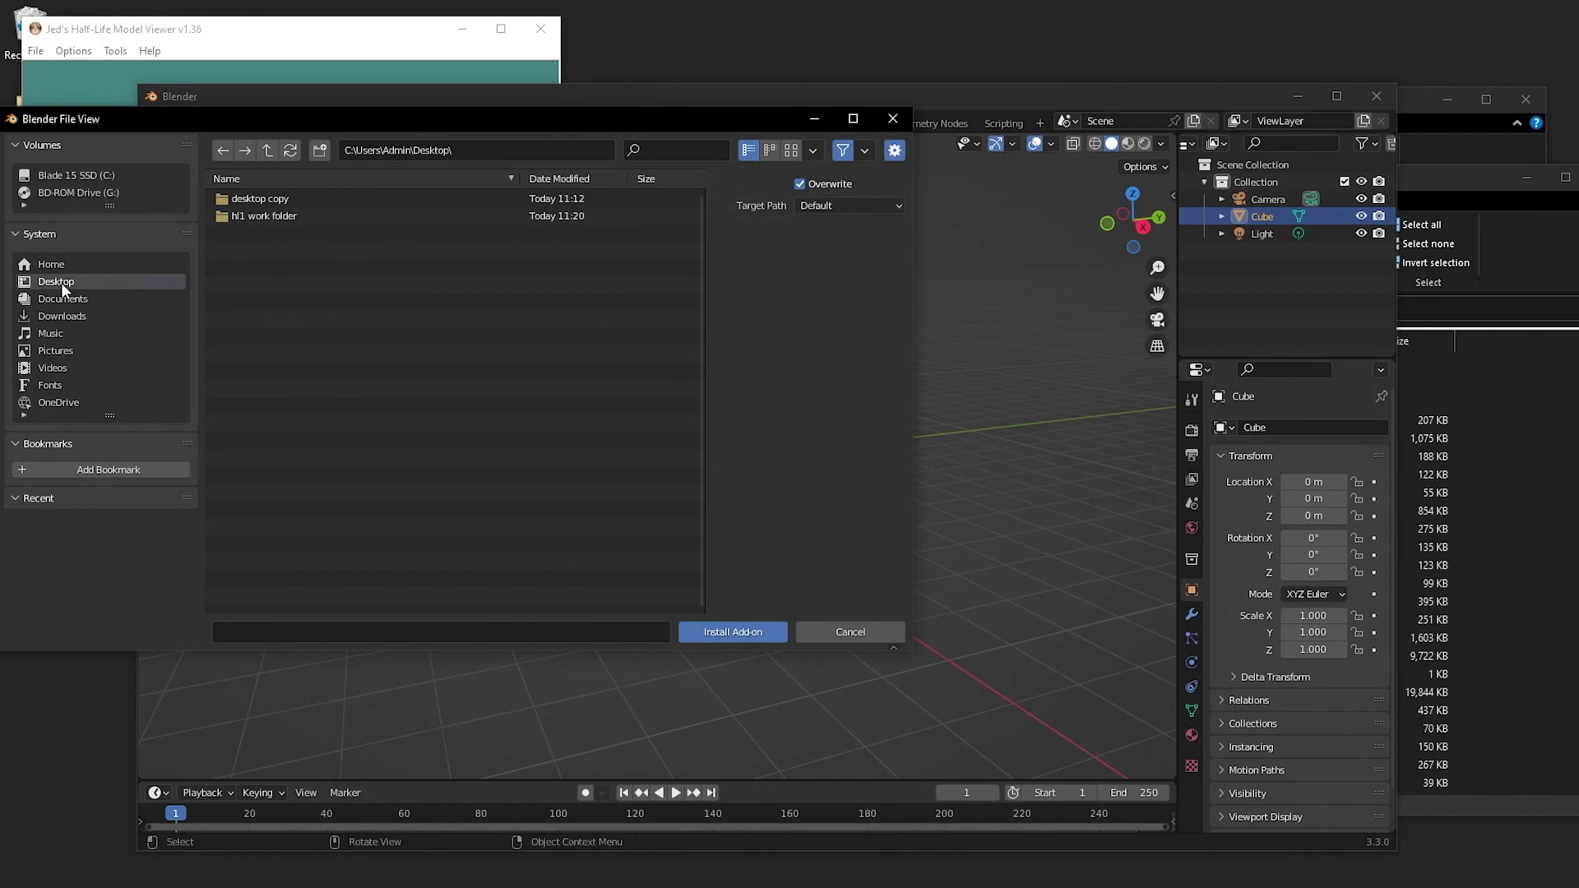
double_click(293, 216)
double_click(289, 211)
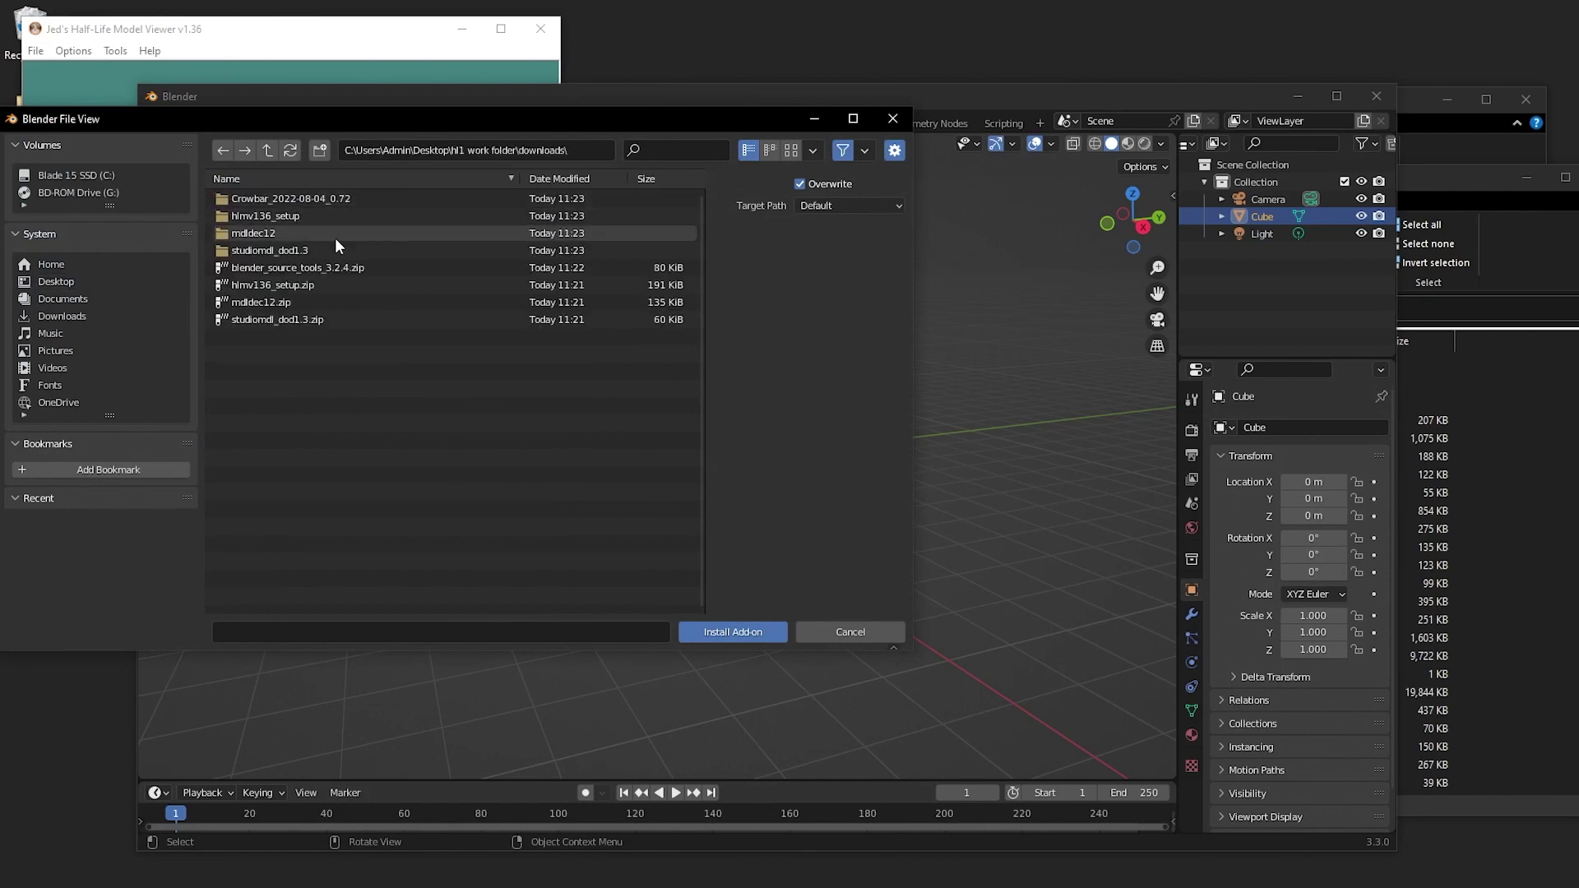
double_click(350, 269)
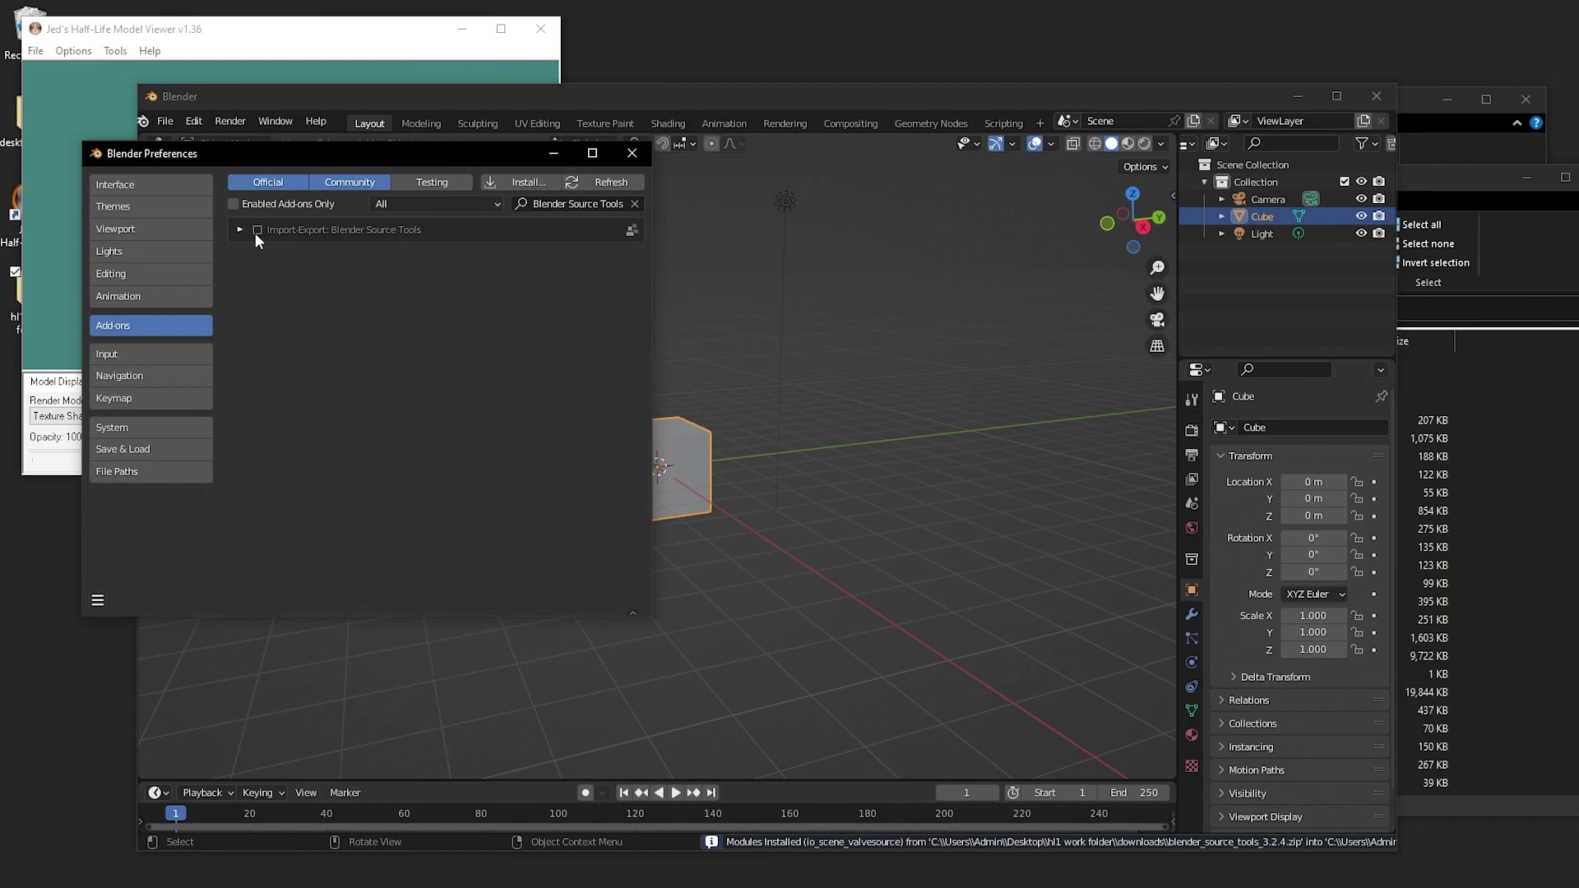
left_click(257, 230)
- Close Preferences and peek into Half-Life's valve and valve_hd folders in Explorer
left_click(636, 158)
left_click(1502, 274)
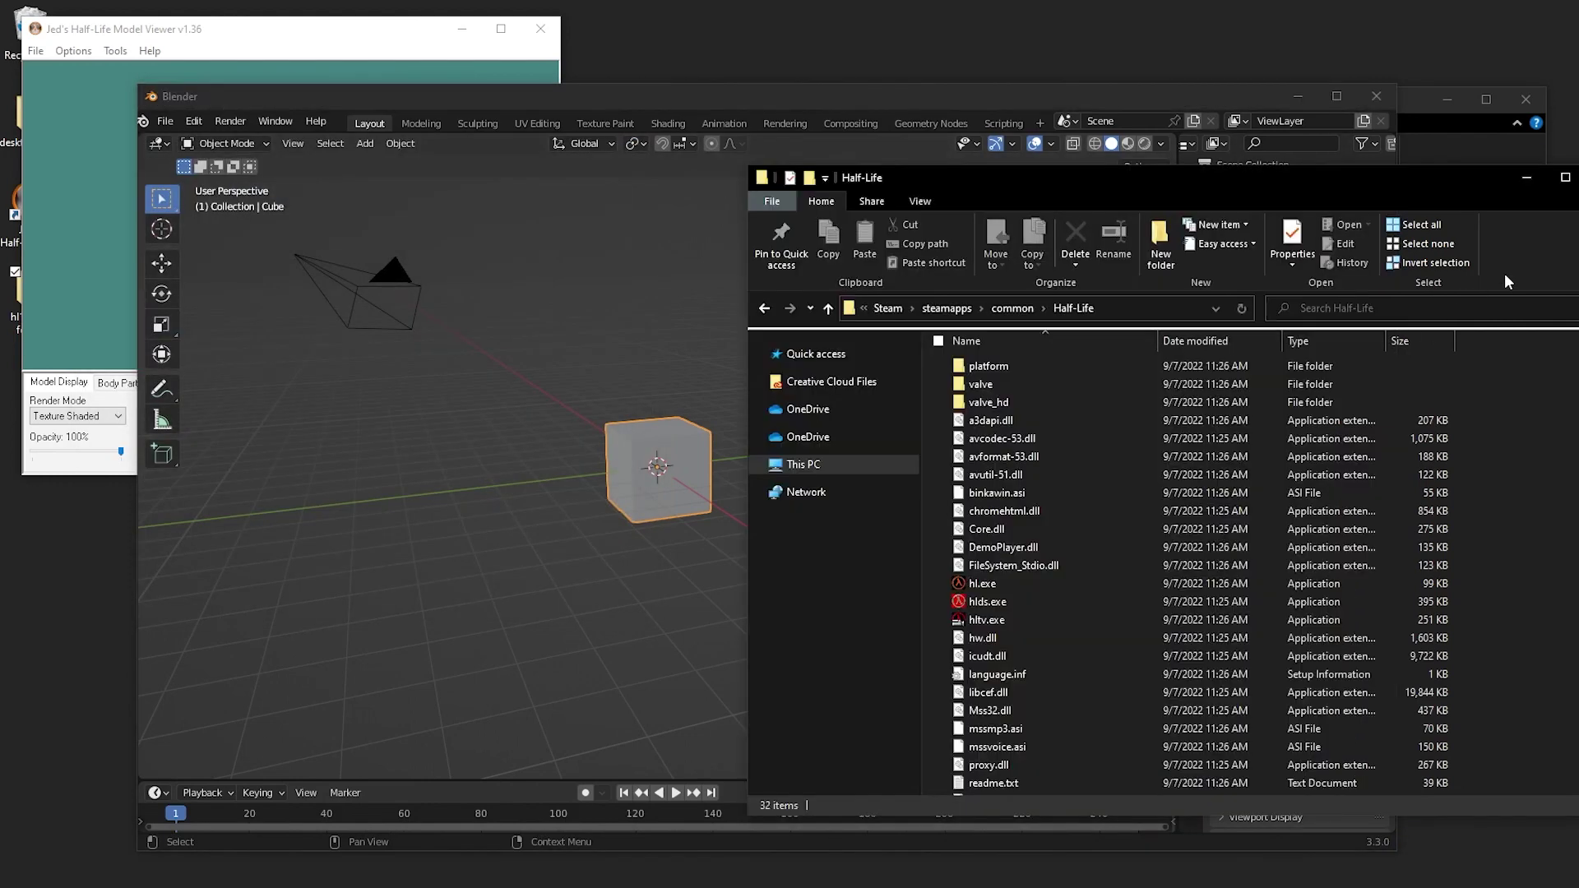
double_click(984, 384)
key("alt+Left")
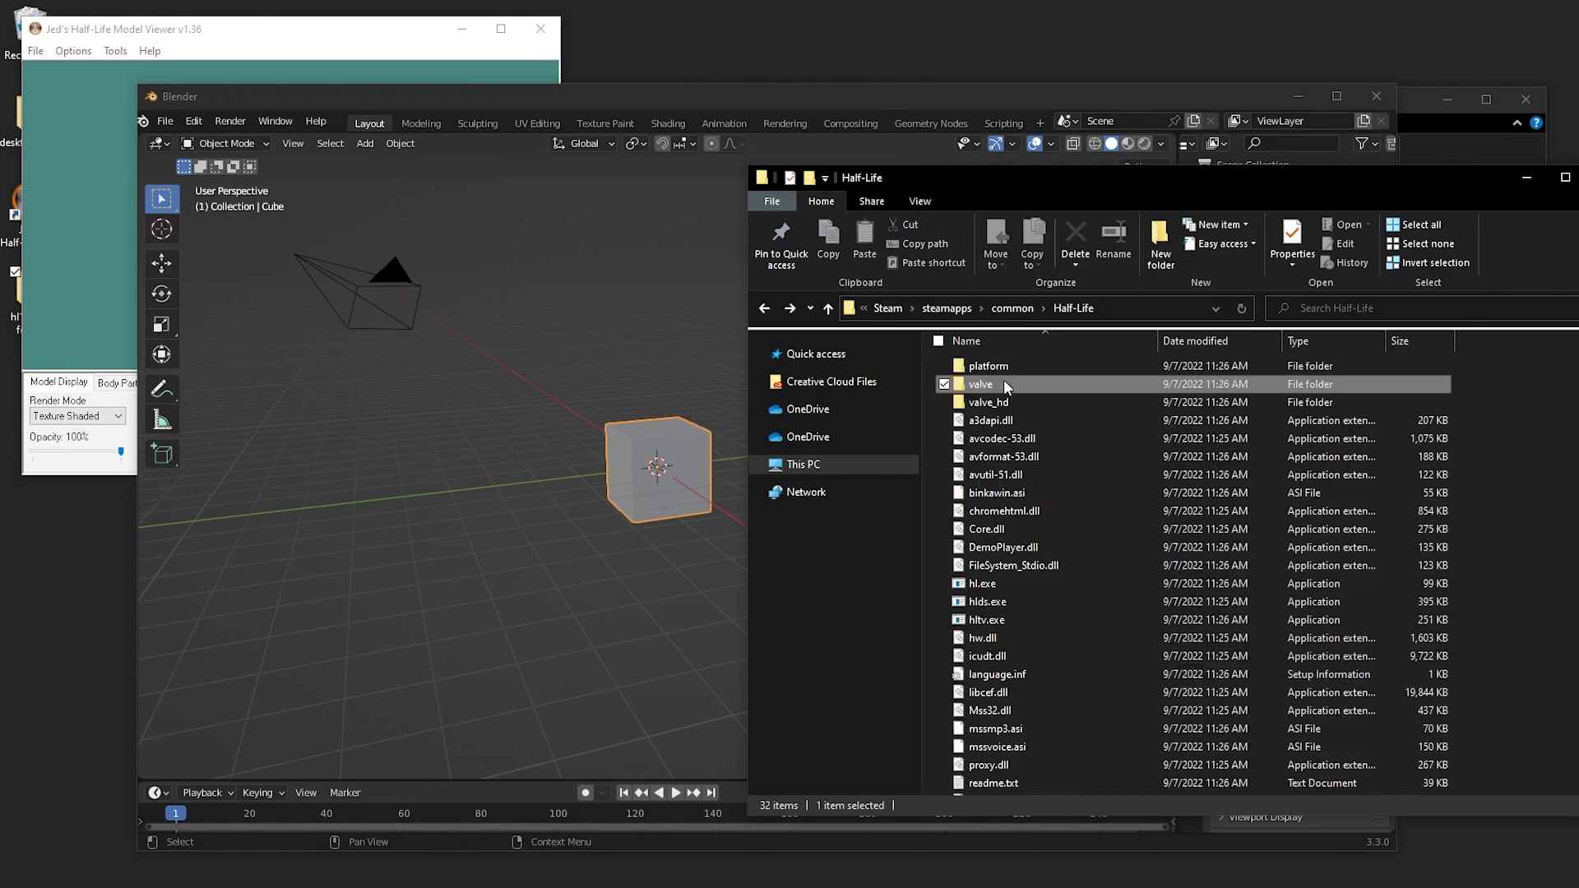
double_click(995, 402)
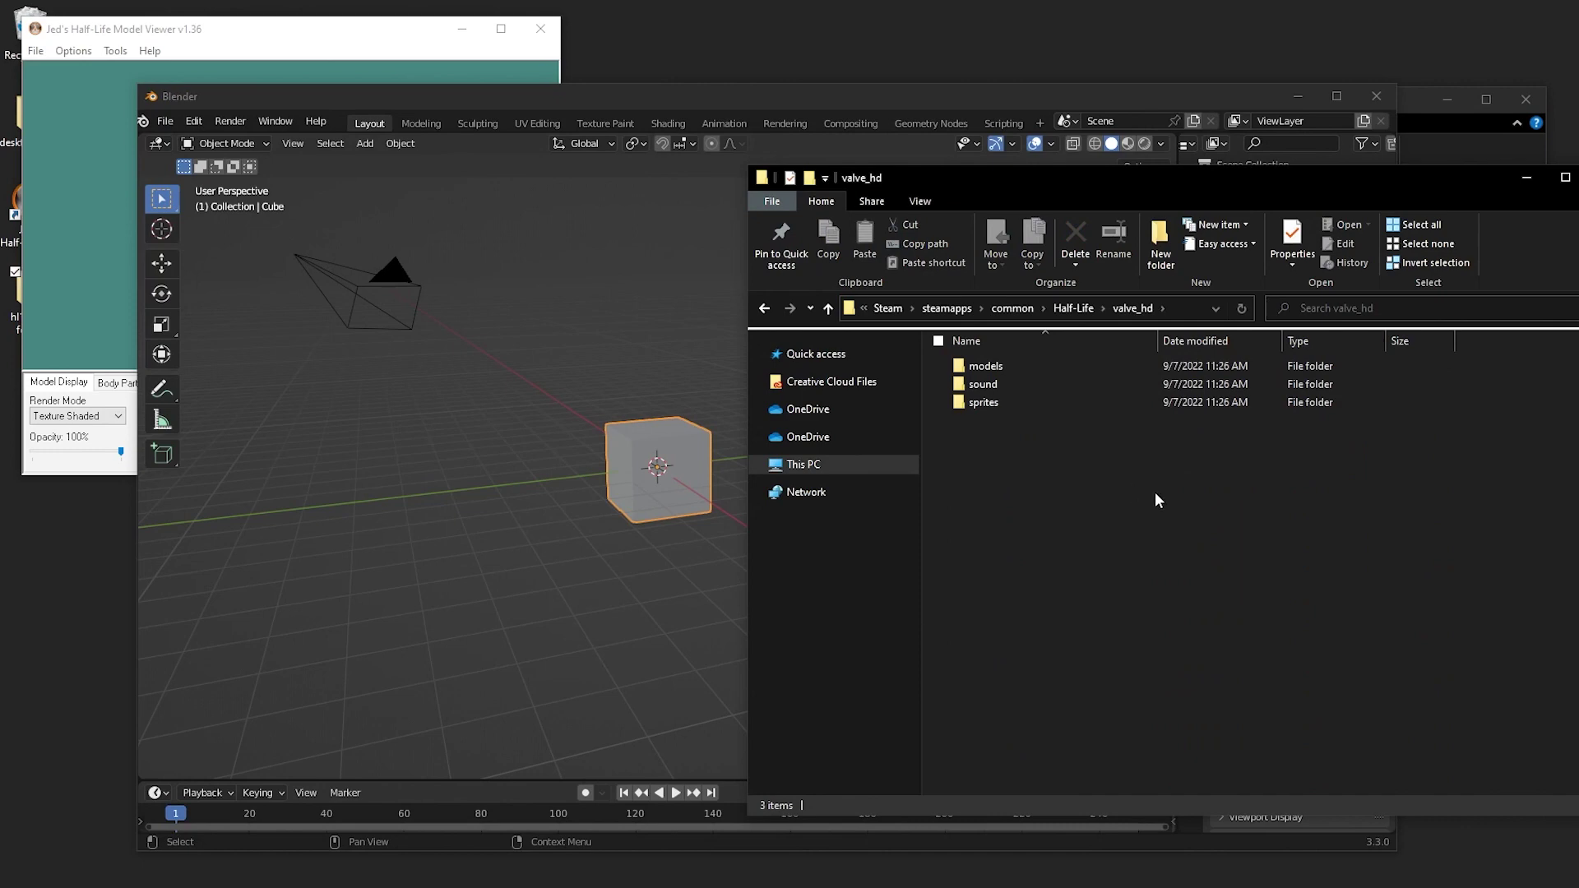
key("alt+Left")
- Open valve > models > player > gordon inside the Half-Life game folder
double_click(1018, 384)
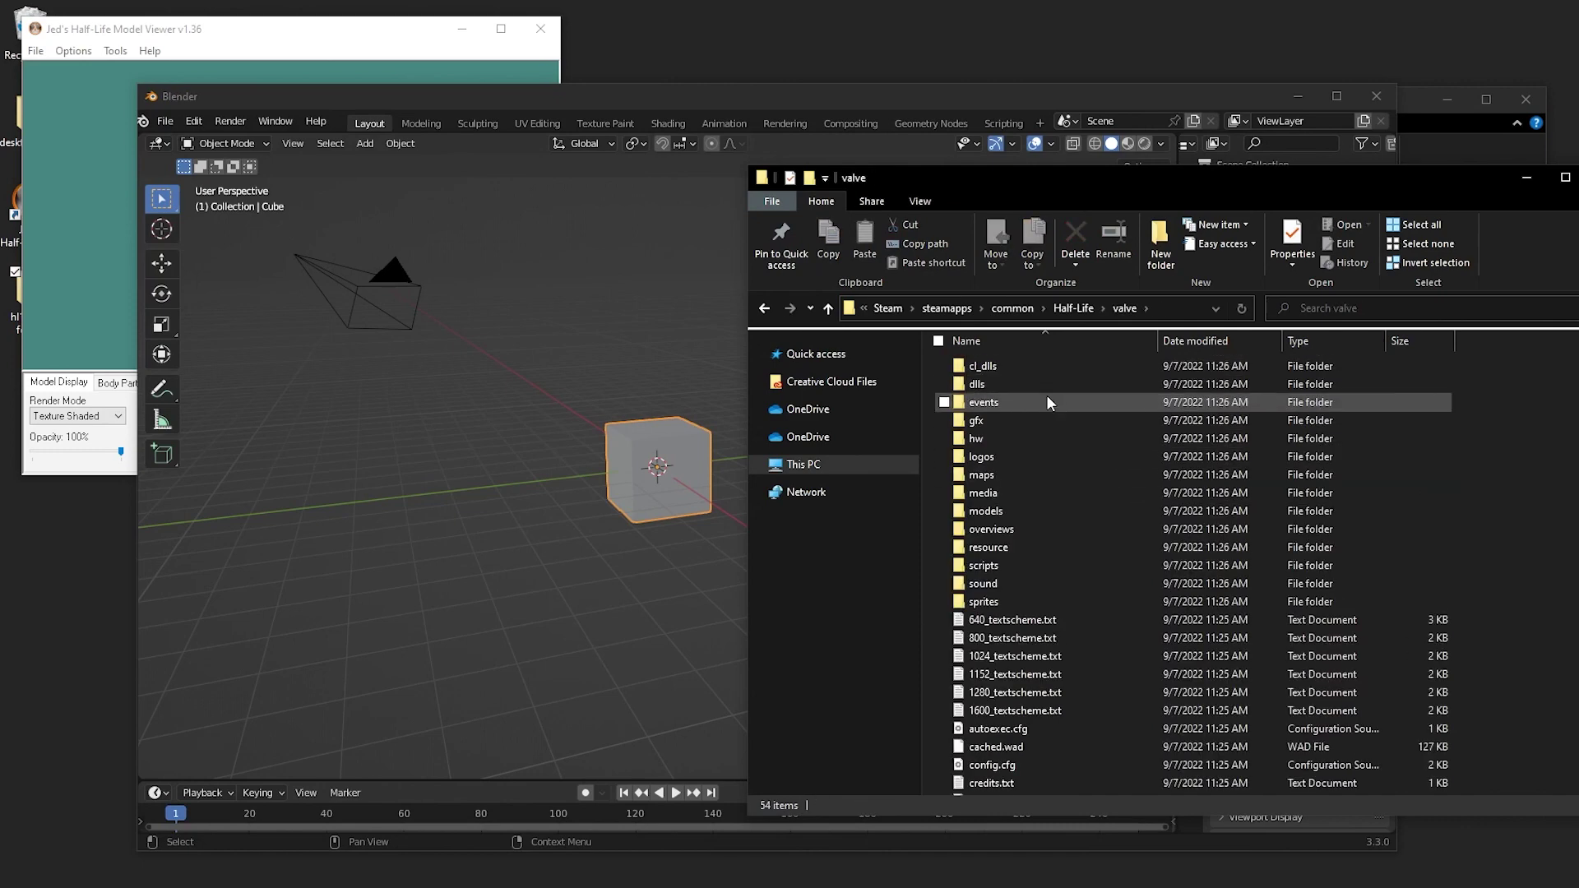
double_click(1008, 513)
double_click(1005, 366)
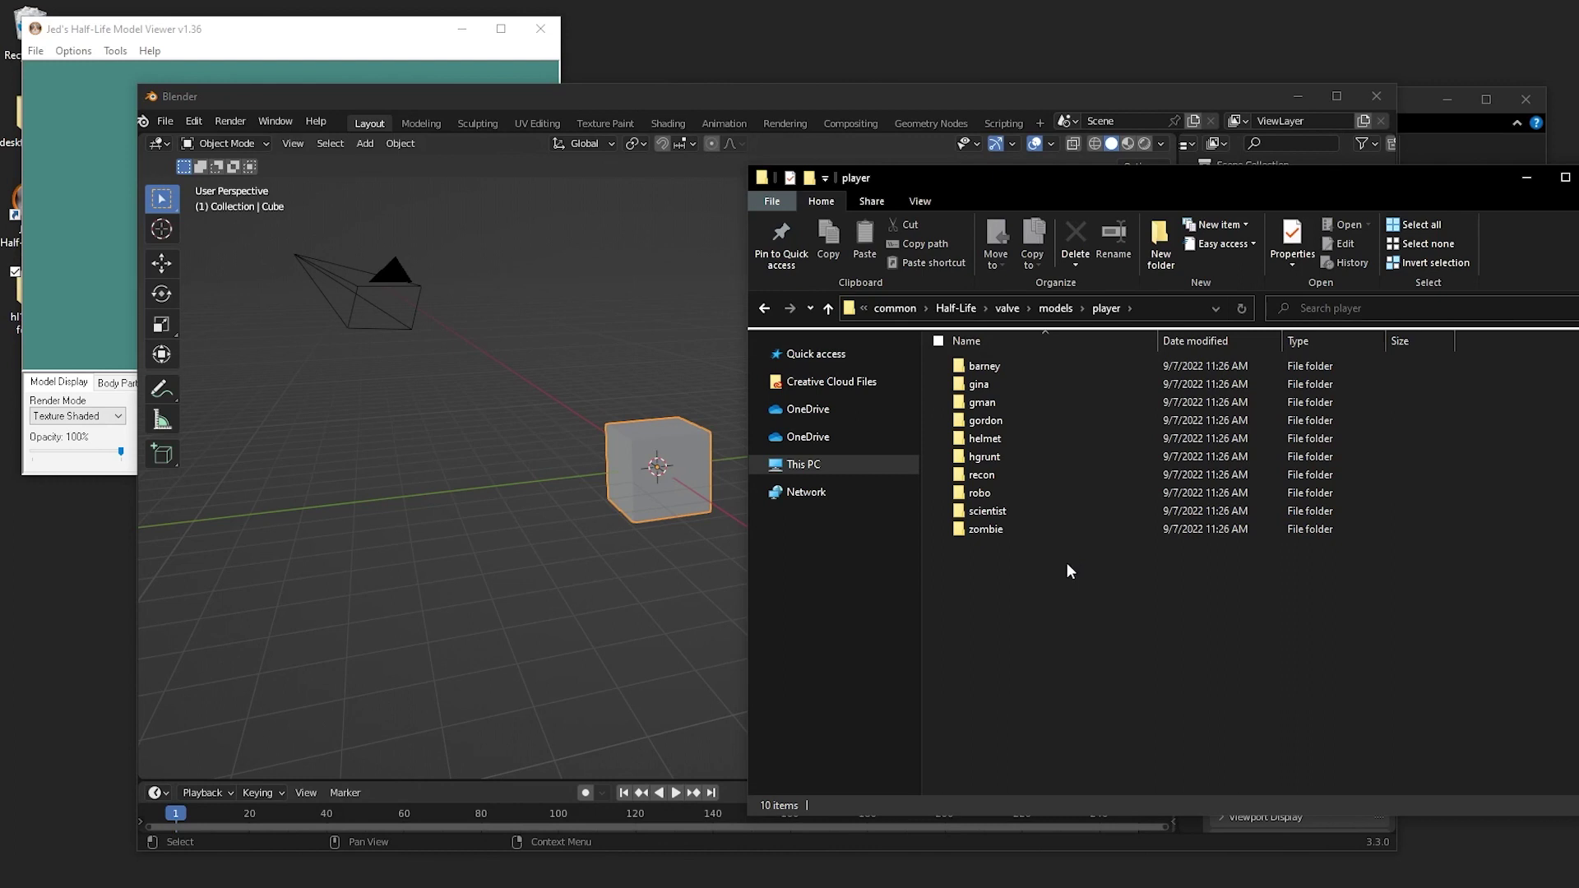
double_click(1004, 420)
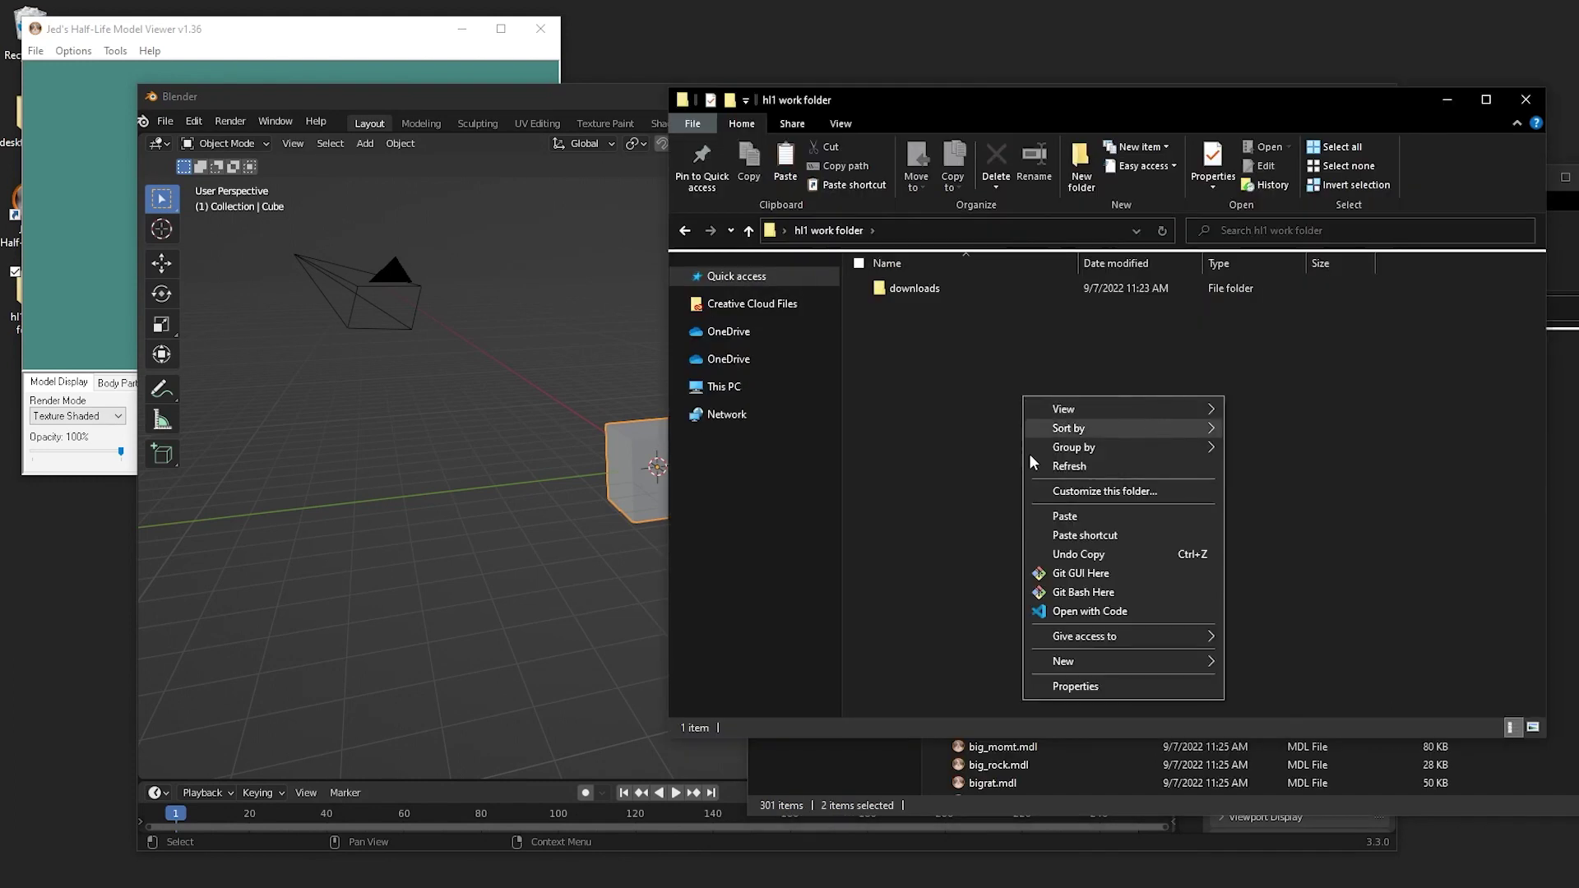
- Create an 'original models' folder in hl1 work folder and paste player and player.mdl into it
mouse_move(1133, 653)
left_click(1286, 668)
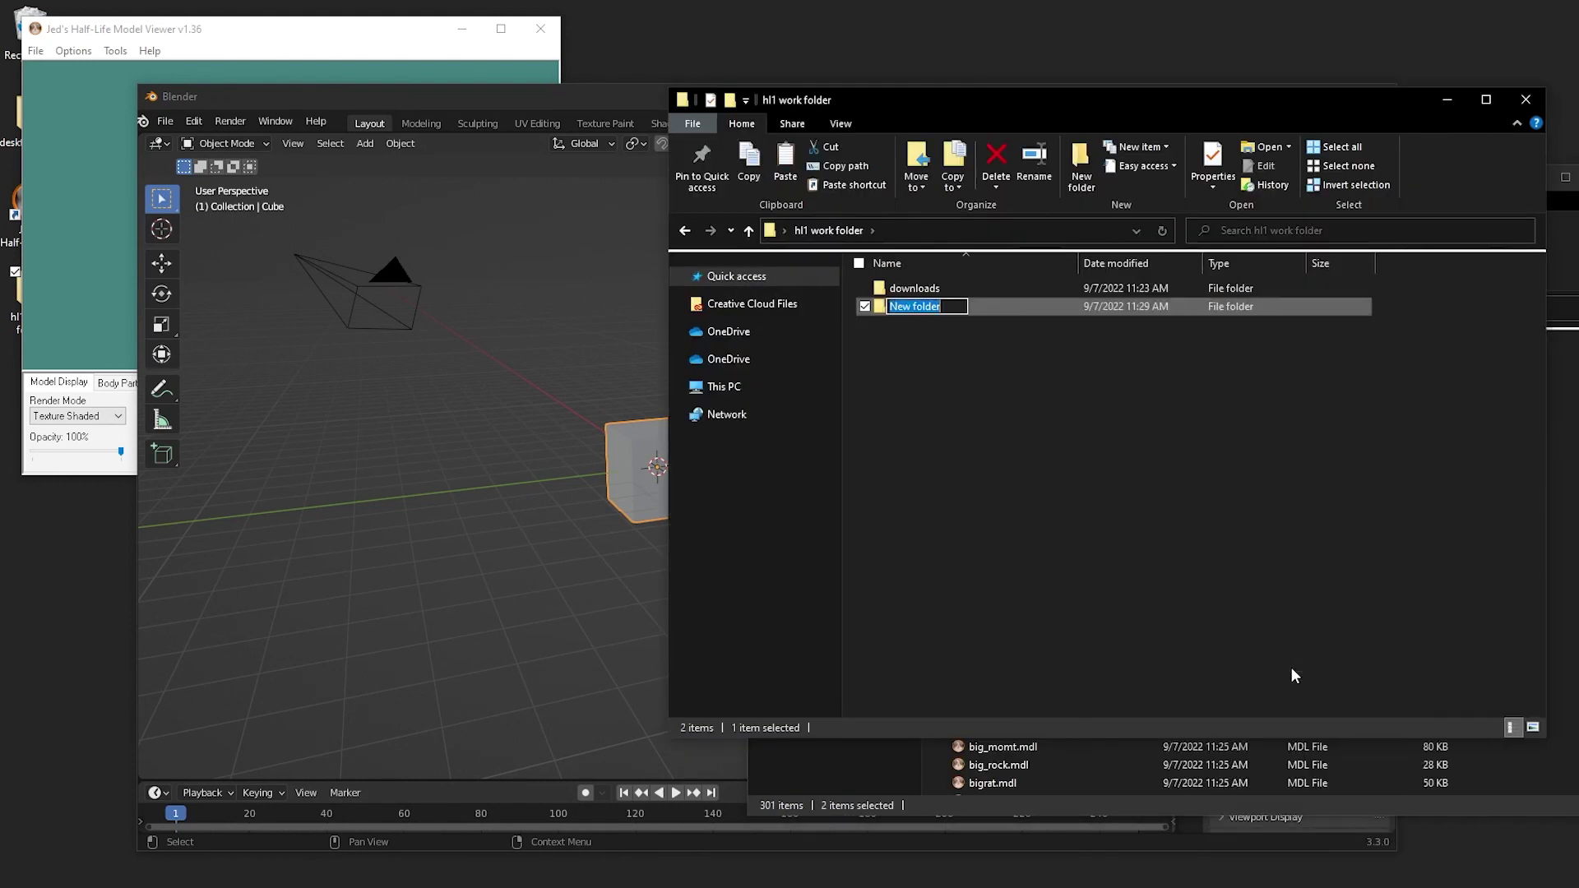
type("original models")
key("Return")
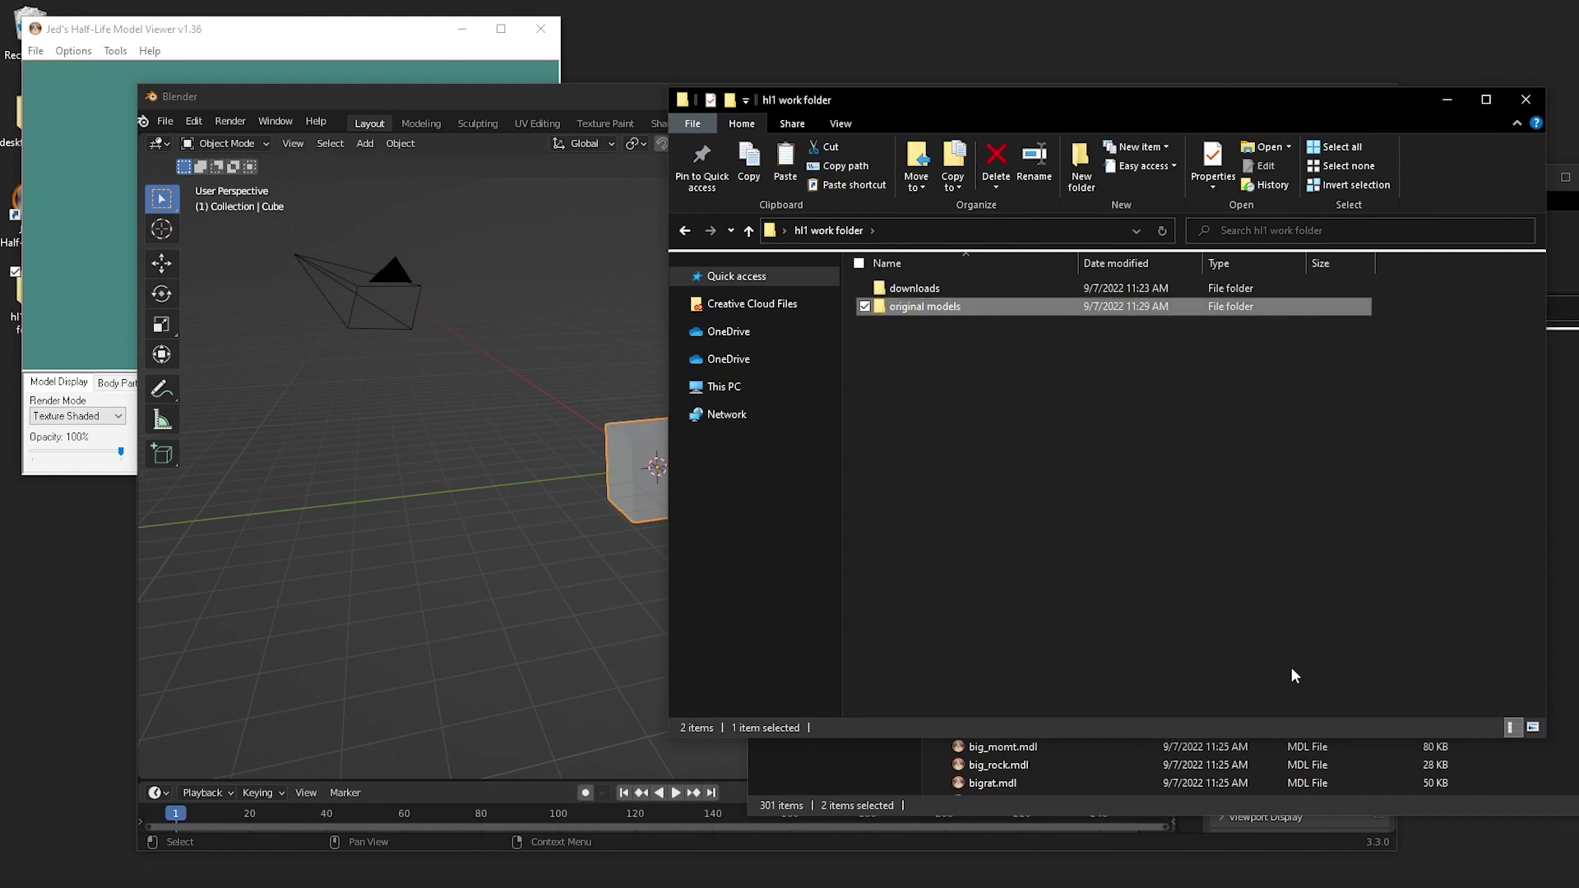
key("Return")
key("ctrl+v")
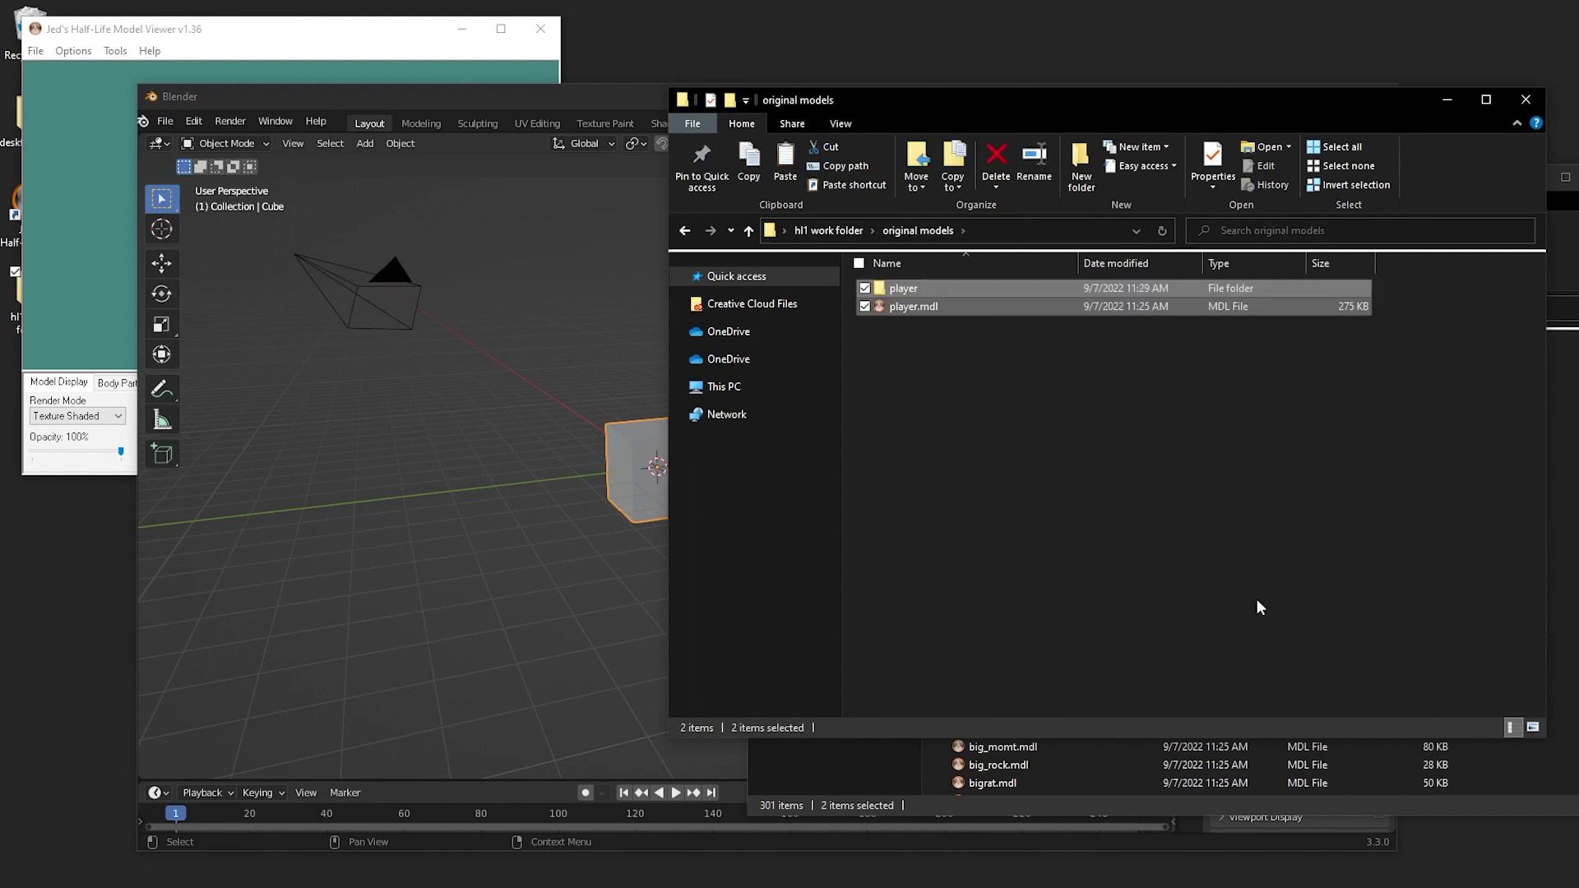
- Close the game models window and clear the pasted selection
left_click(1564, 271)
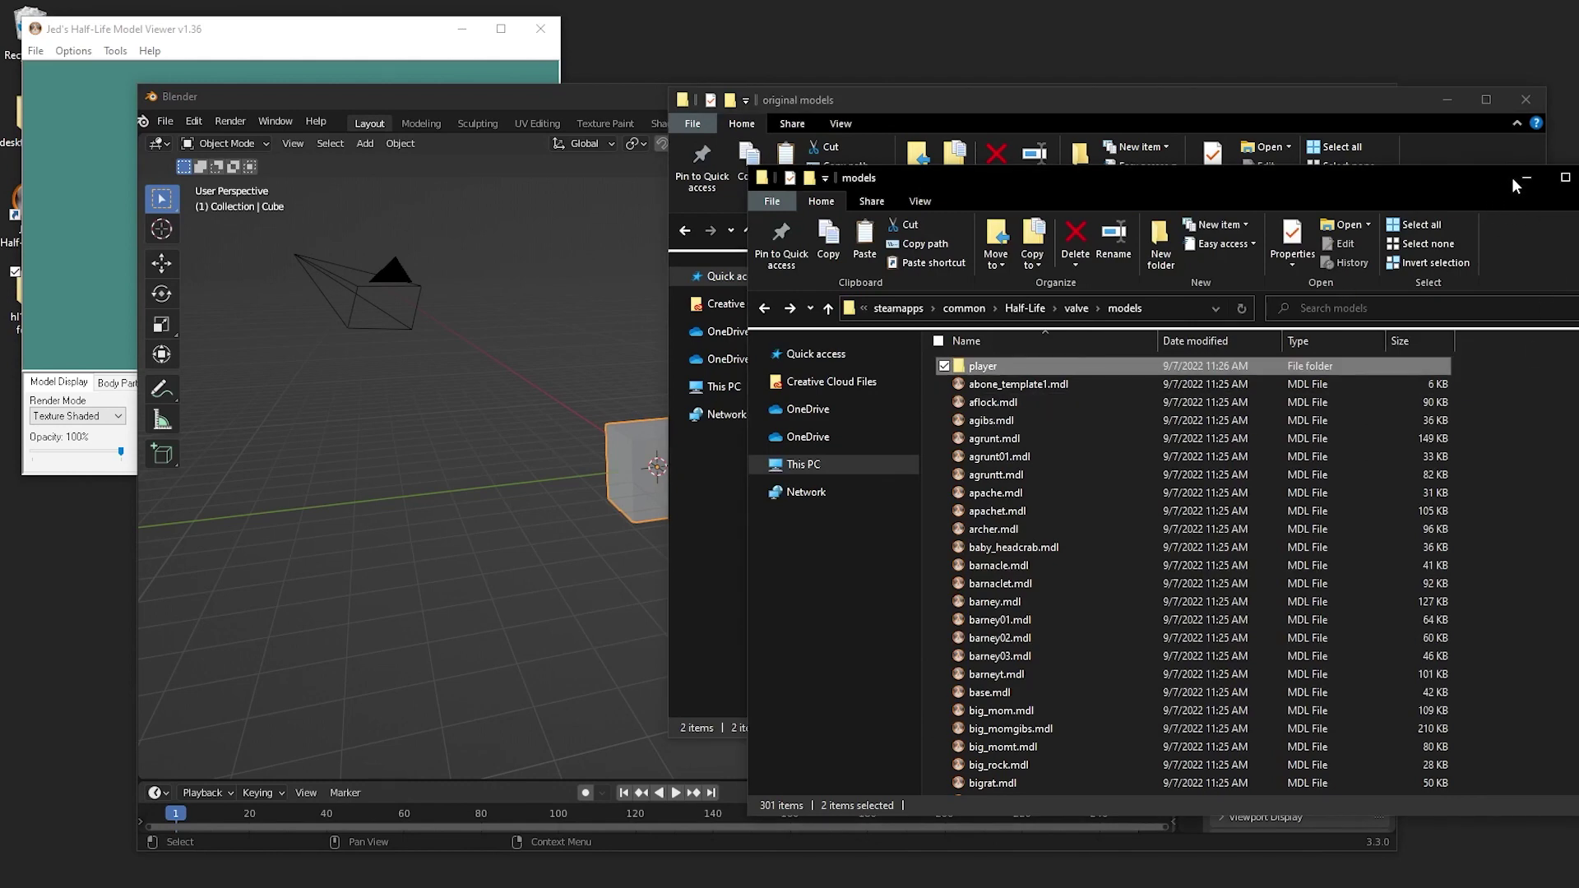
key("ctrl+w")
left_click(1148, 423)
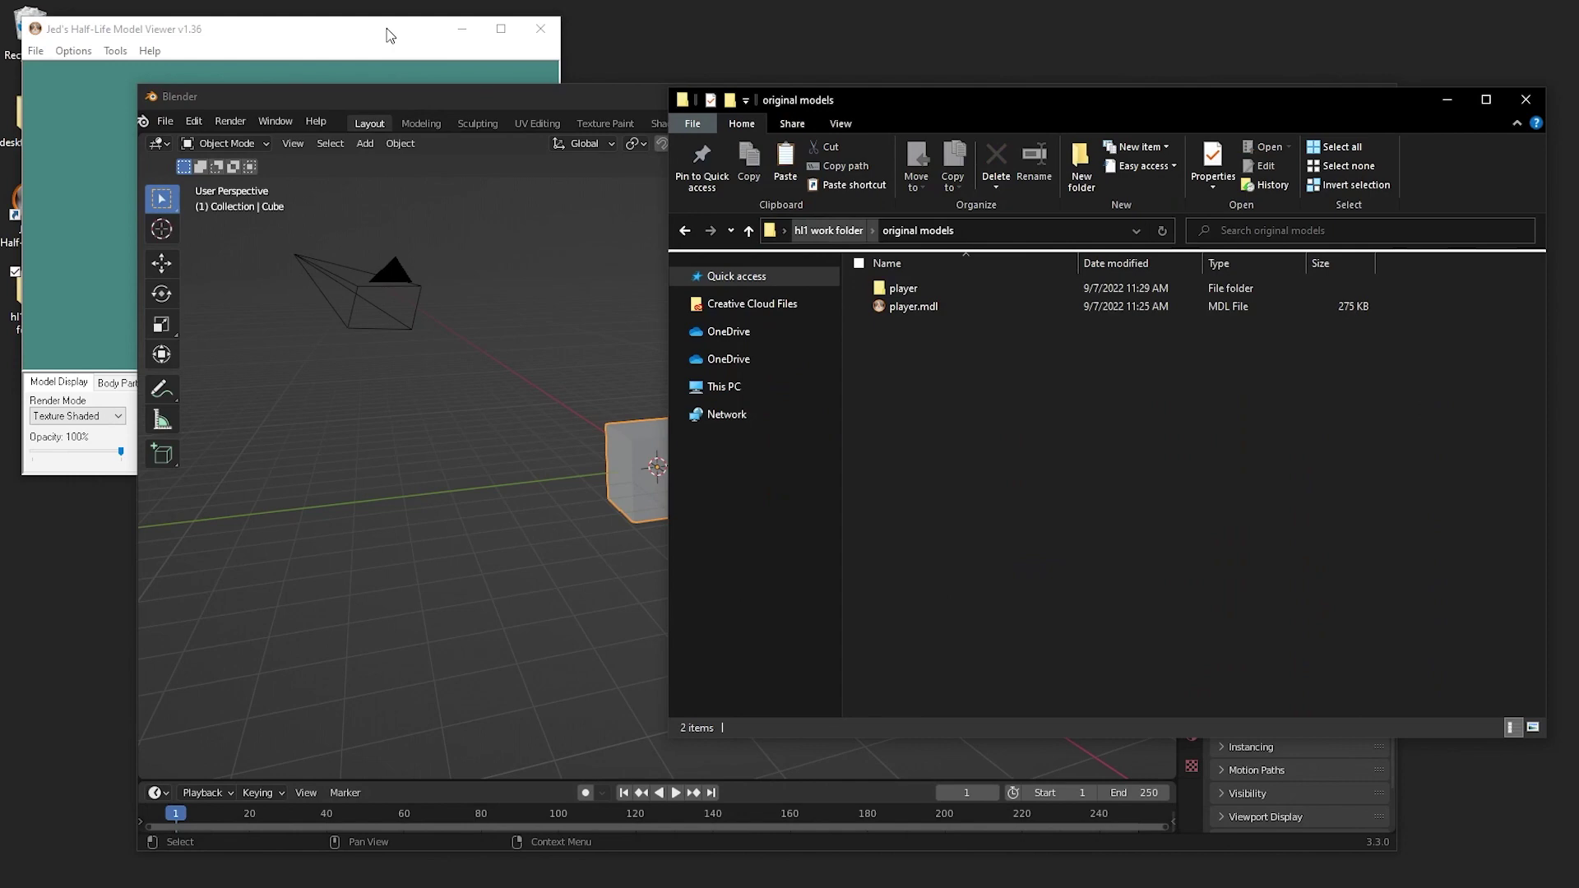
- Start Load Model and try the original models path, dismissing the location error
left_click(39, 51)
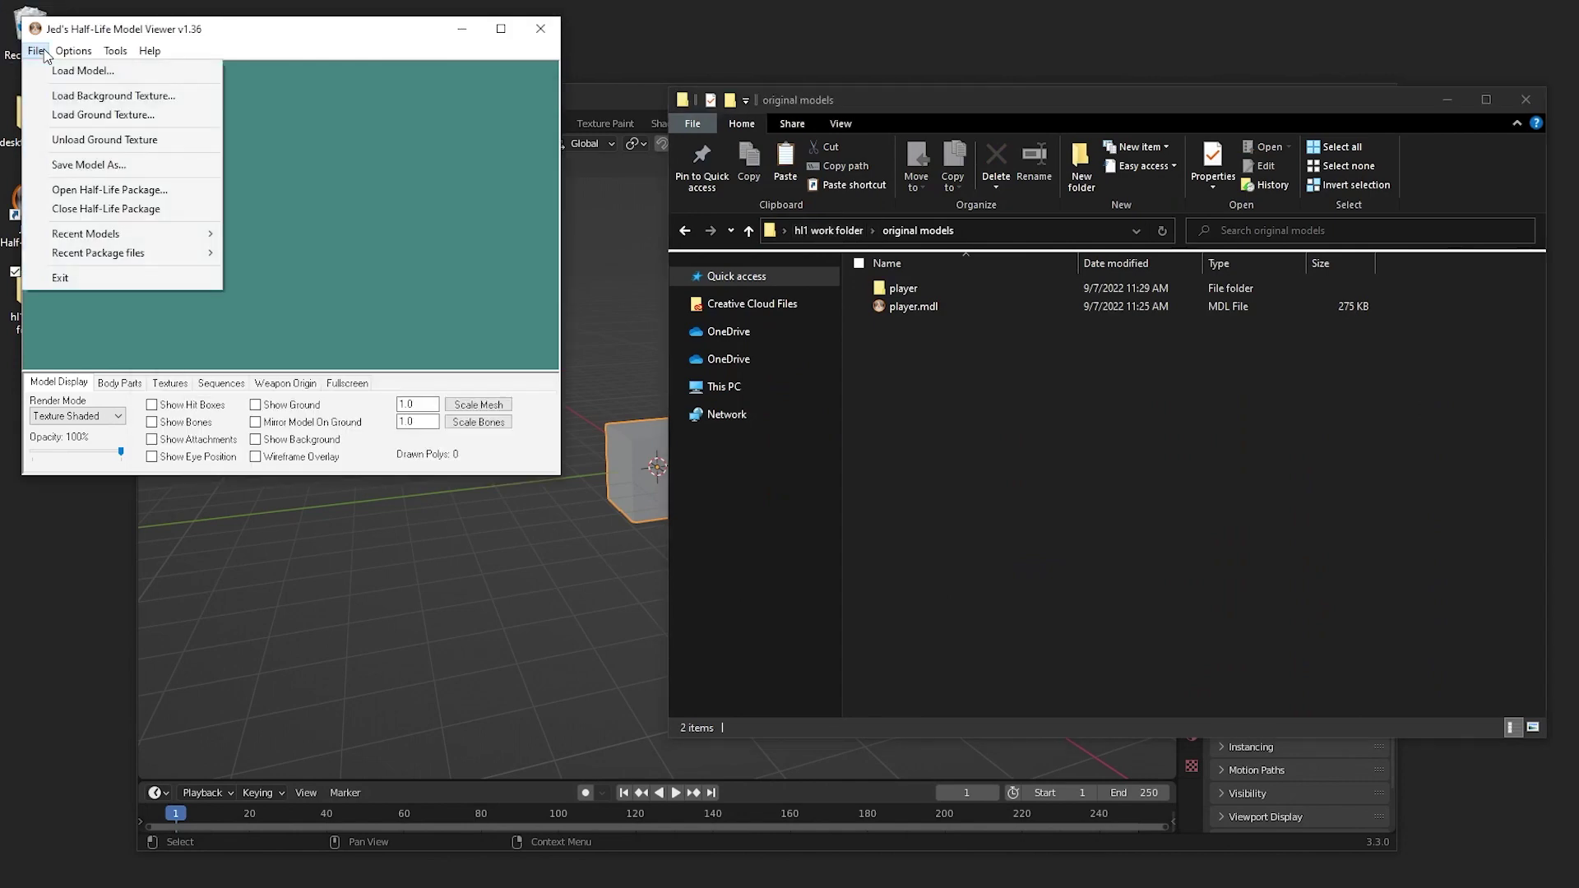
left_click(73, 72)
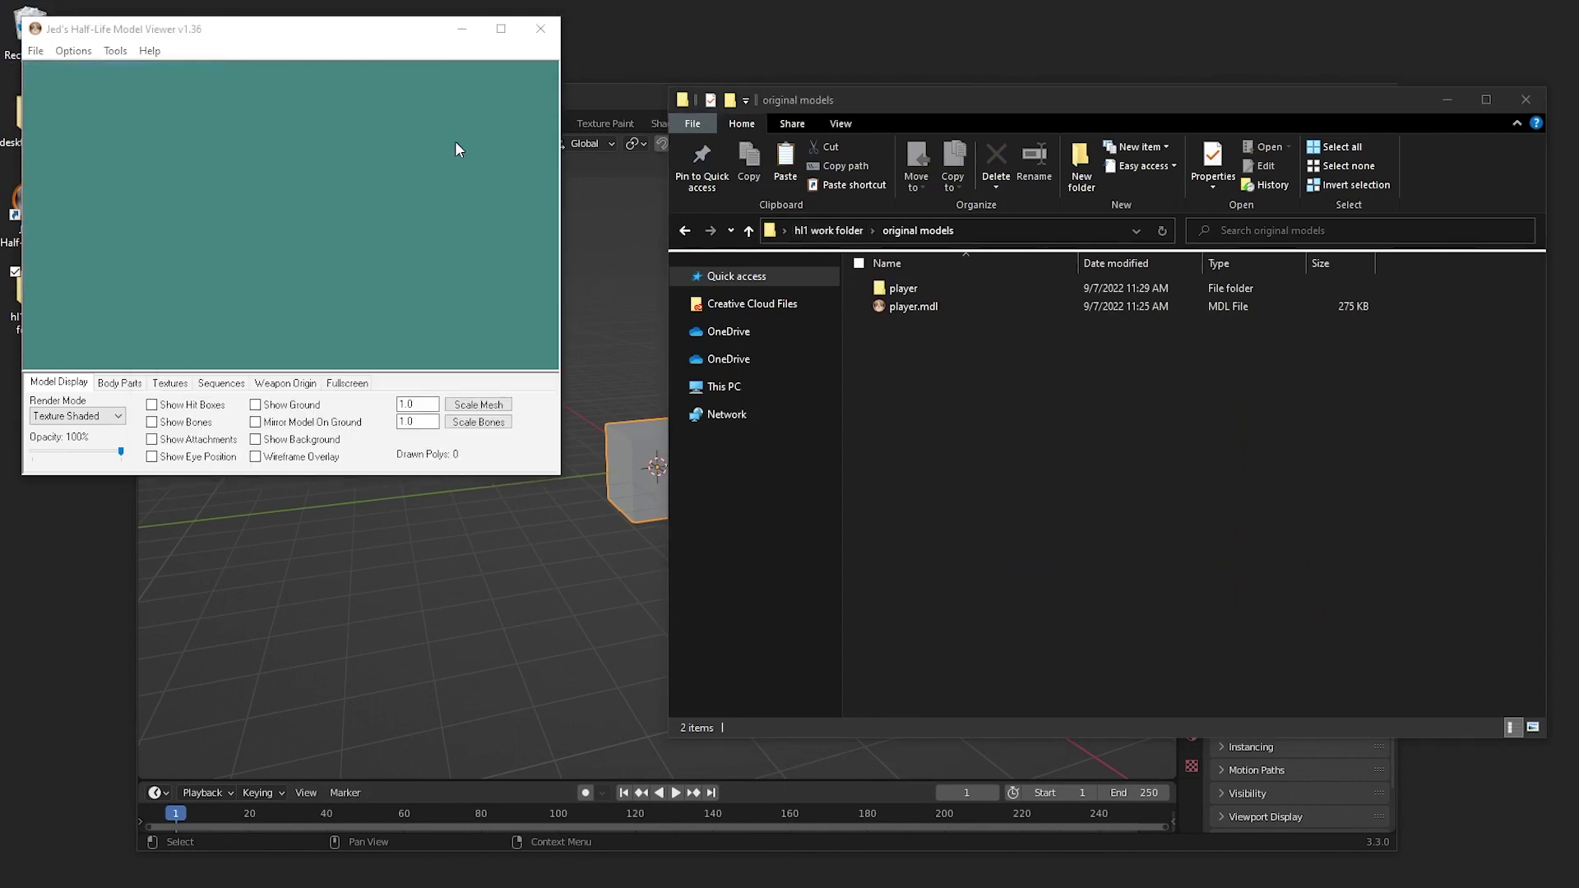
left_click(1026, 232)
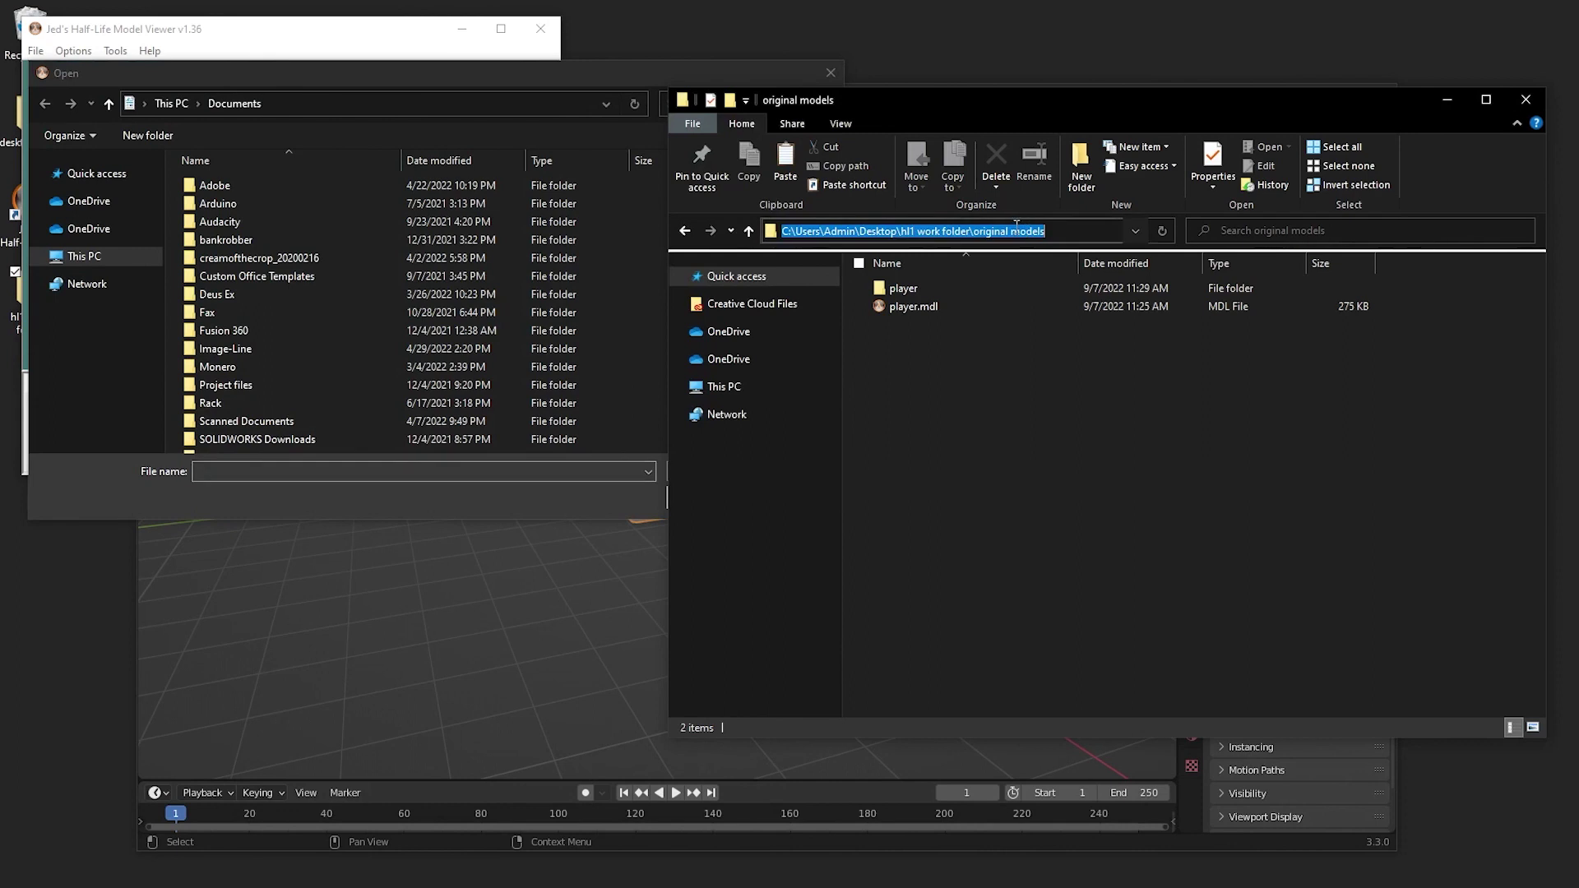
key("ctrl+c")
left_click(436, 92)
type("v")
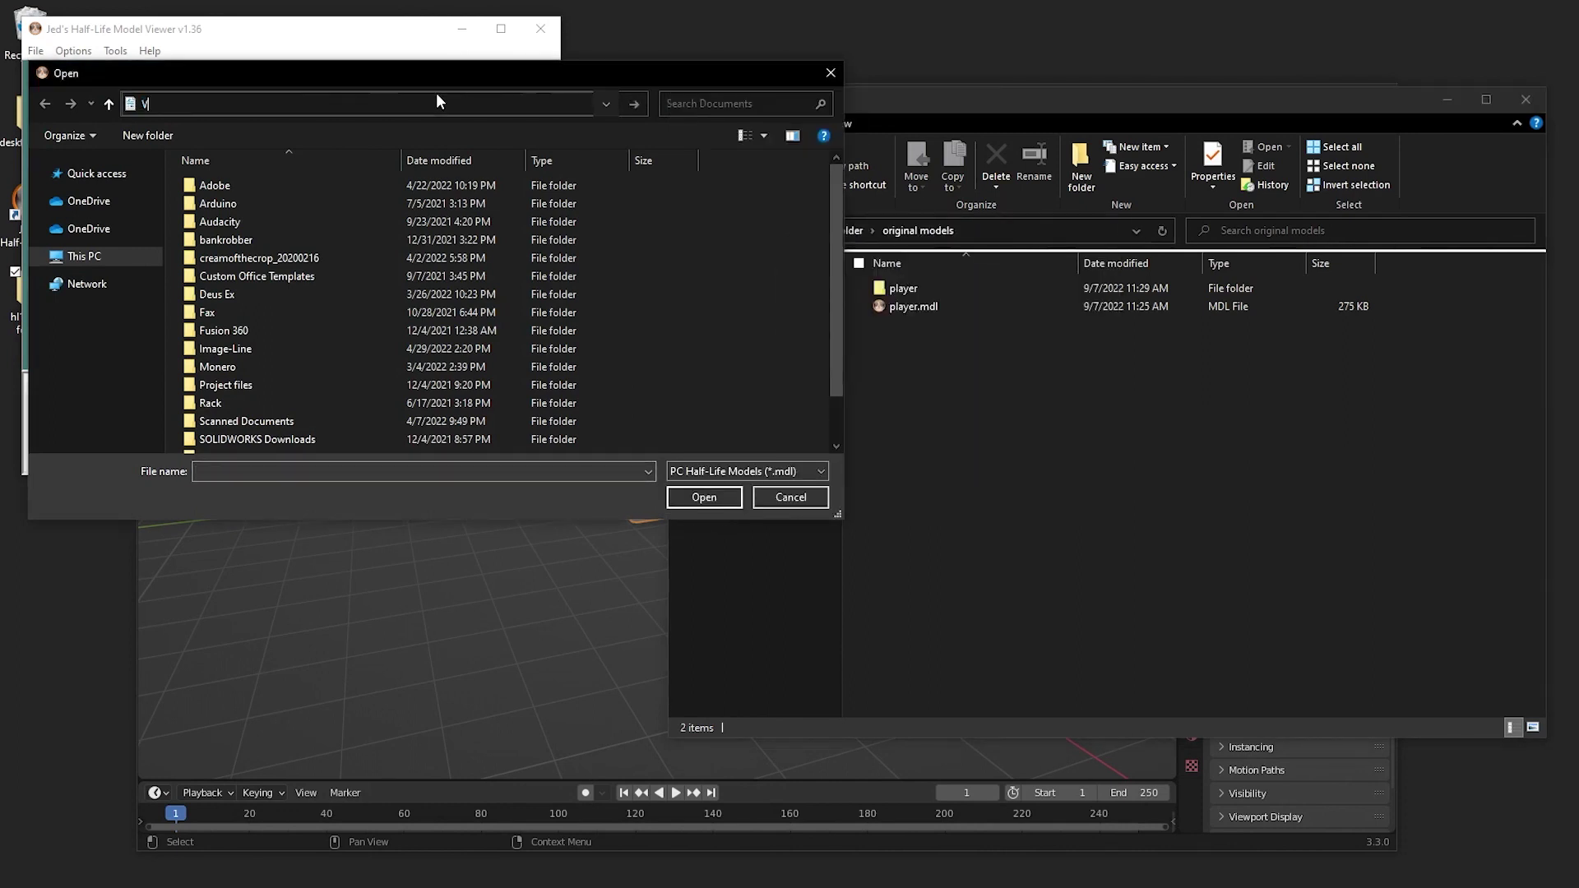
key("ctrl+v")
key("Return")
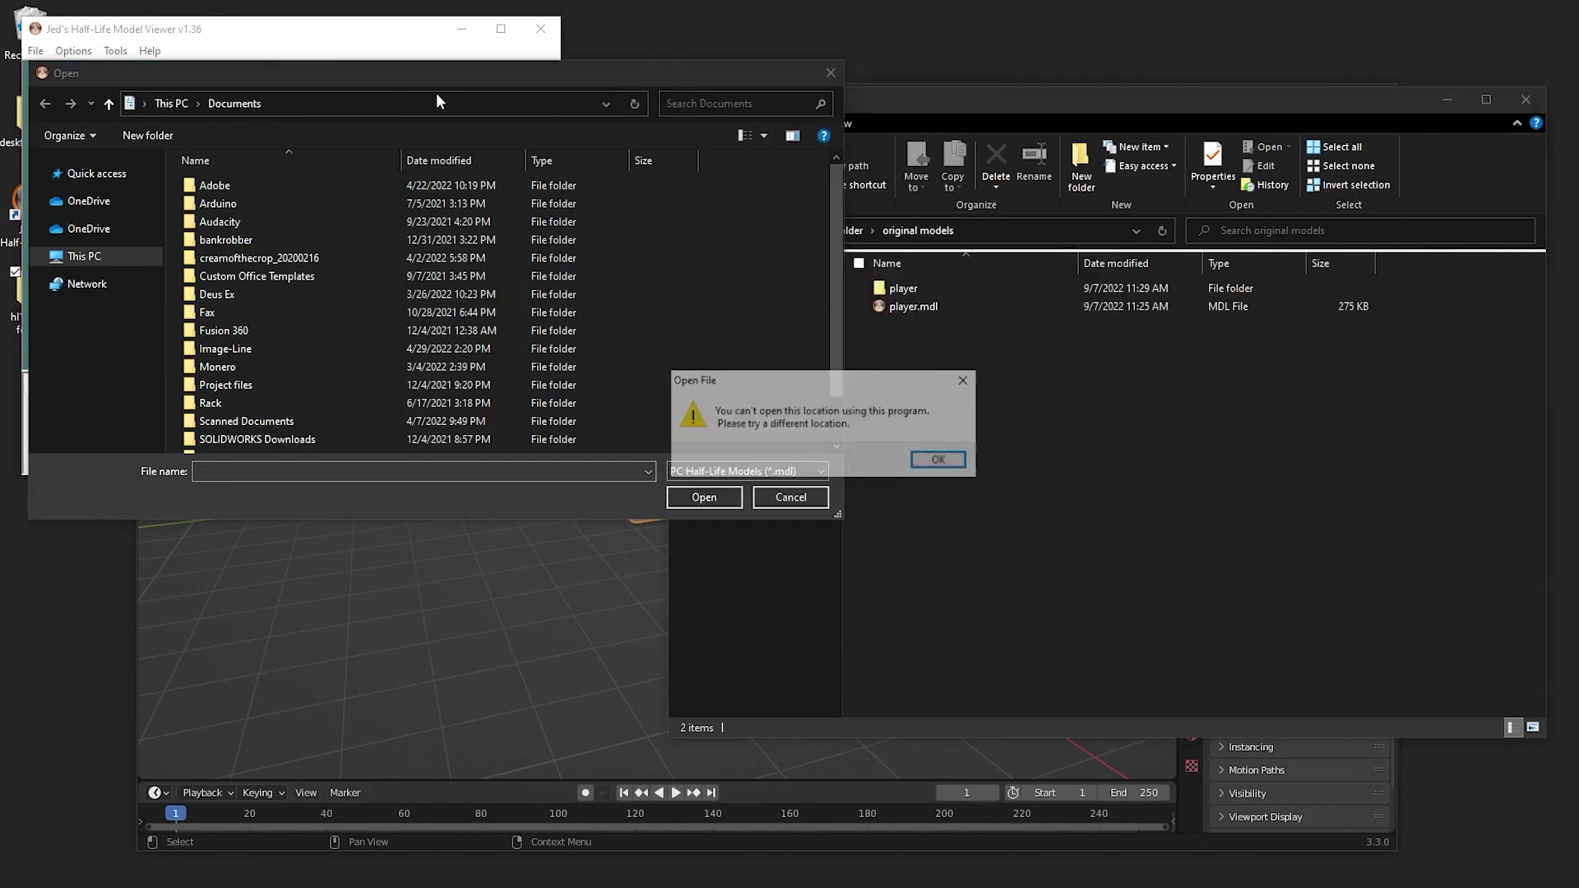
left_click(940, 459)
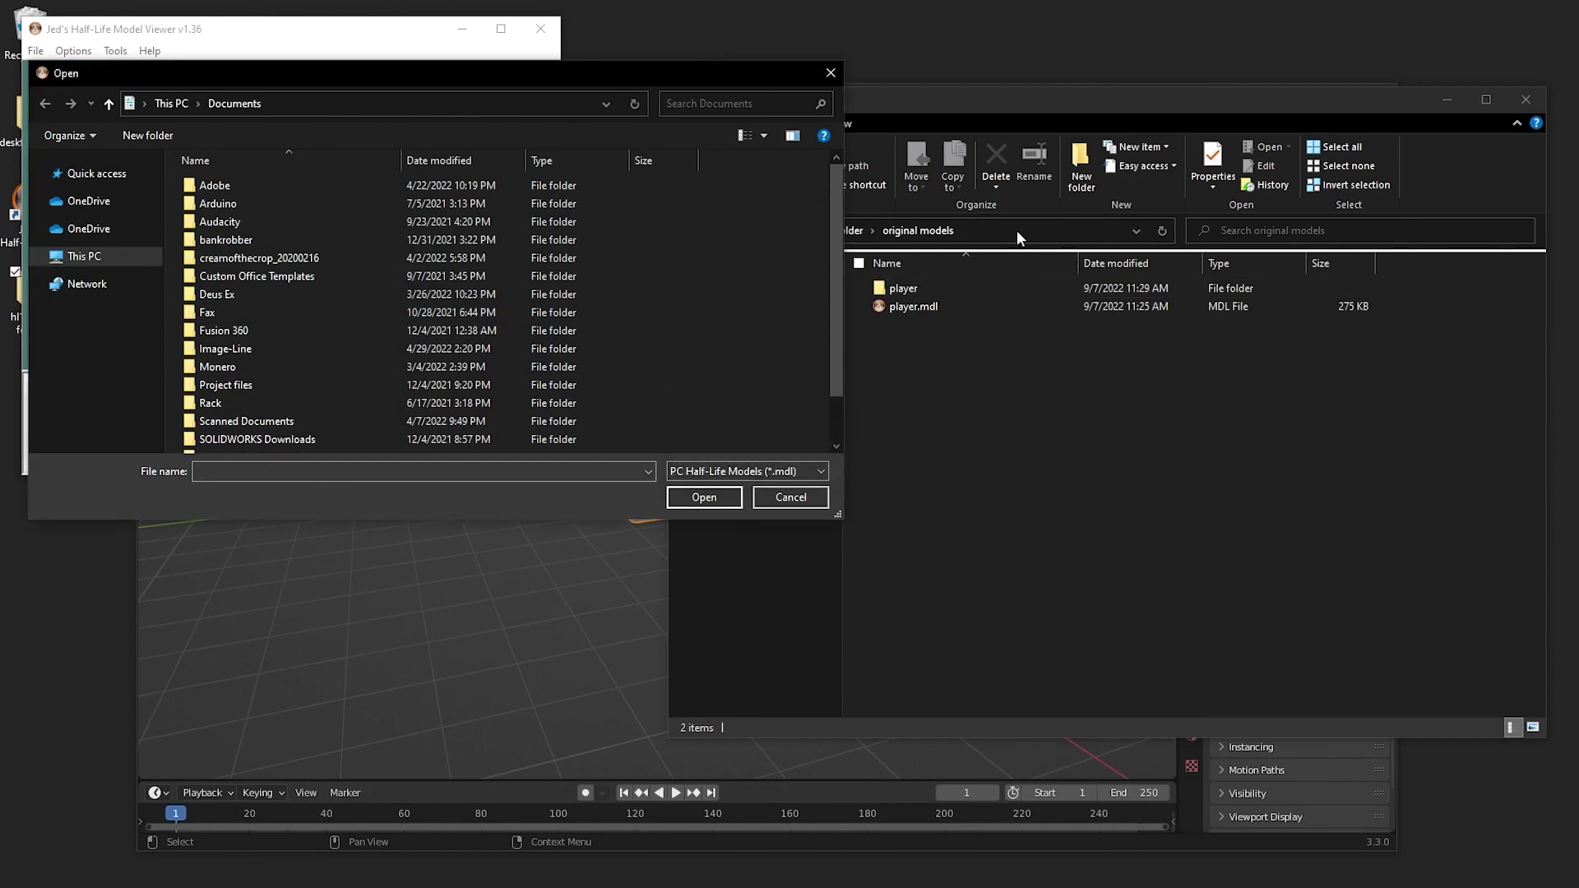
- Re-enter the original models path and open player.mdl, which fails with a post-loading error
left_click(1017, 231)
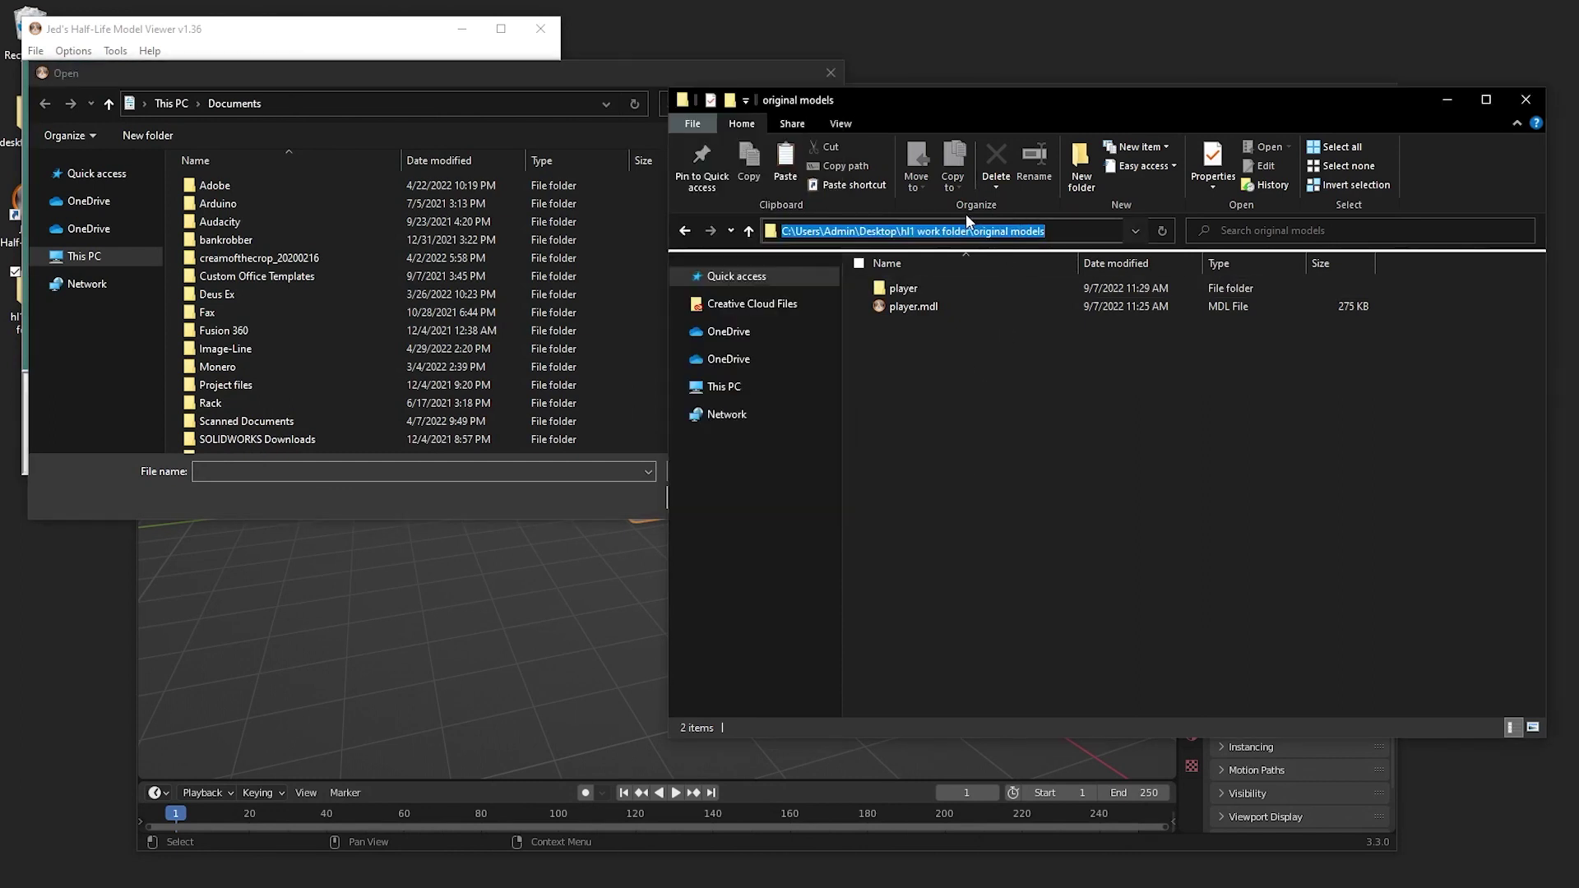
key("ctrl+c")
left_click(482, 104)
key("ctrl+v")
key("Return")
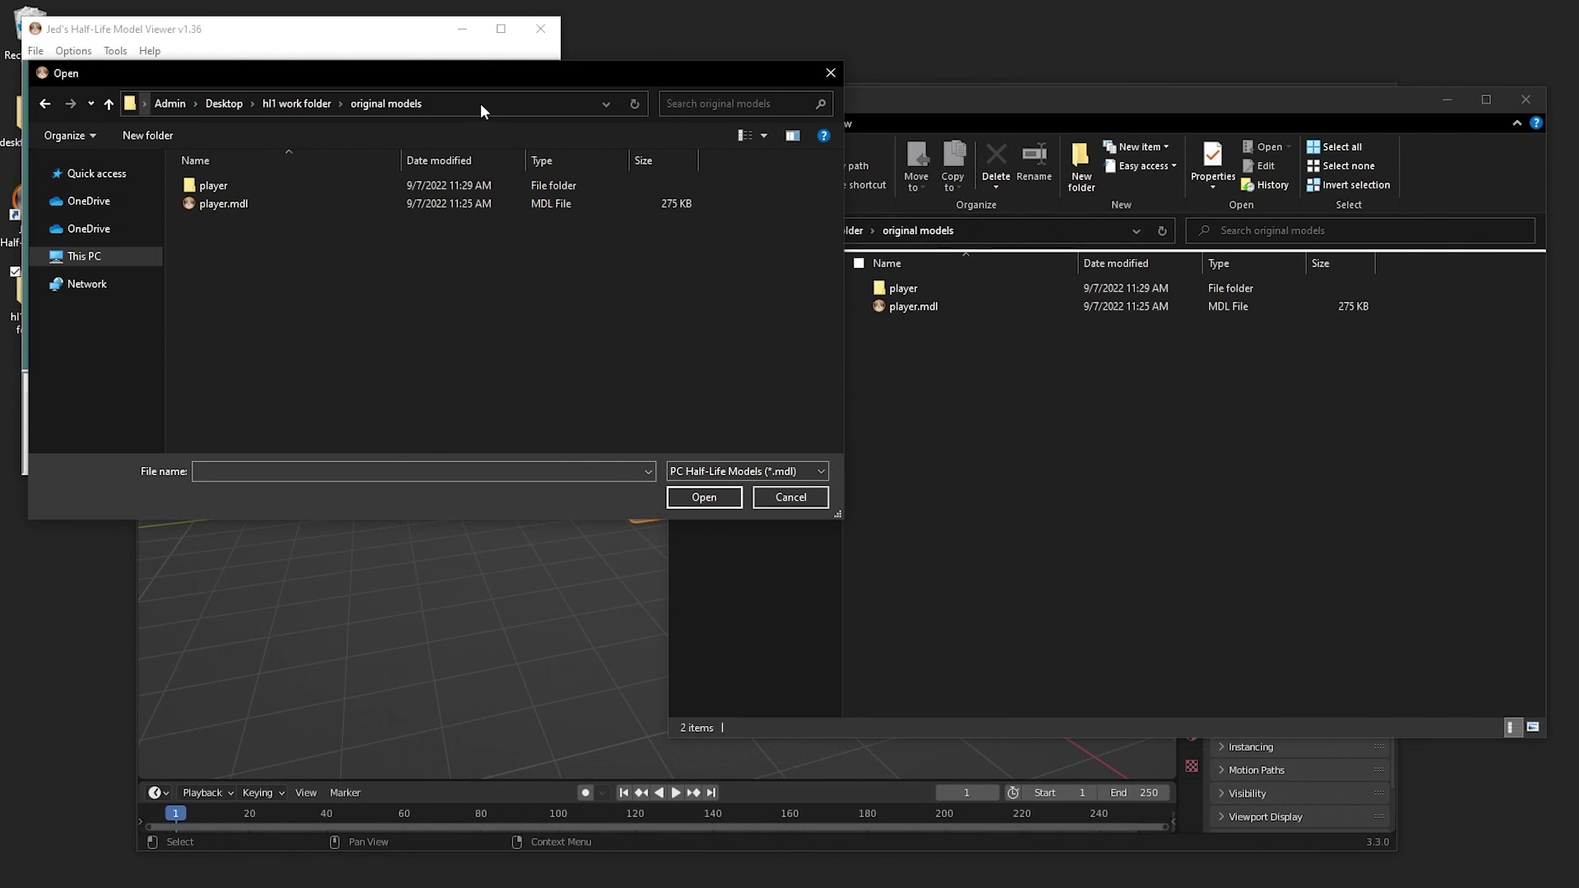
double_click(317, 204)
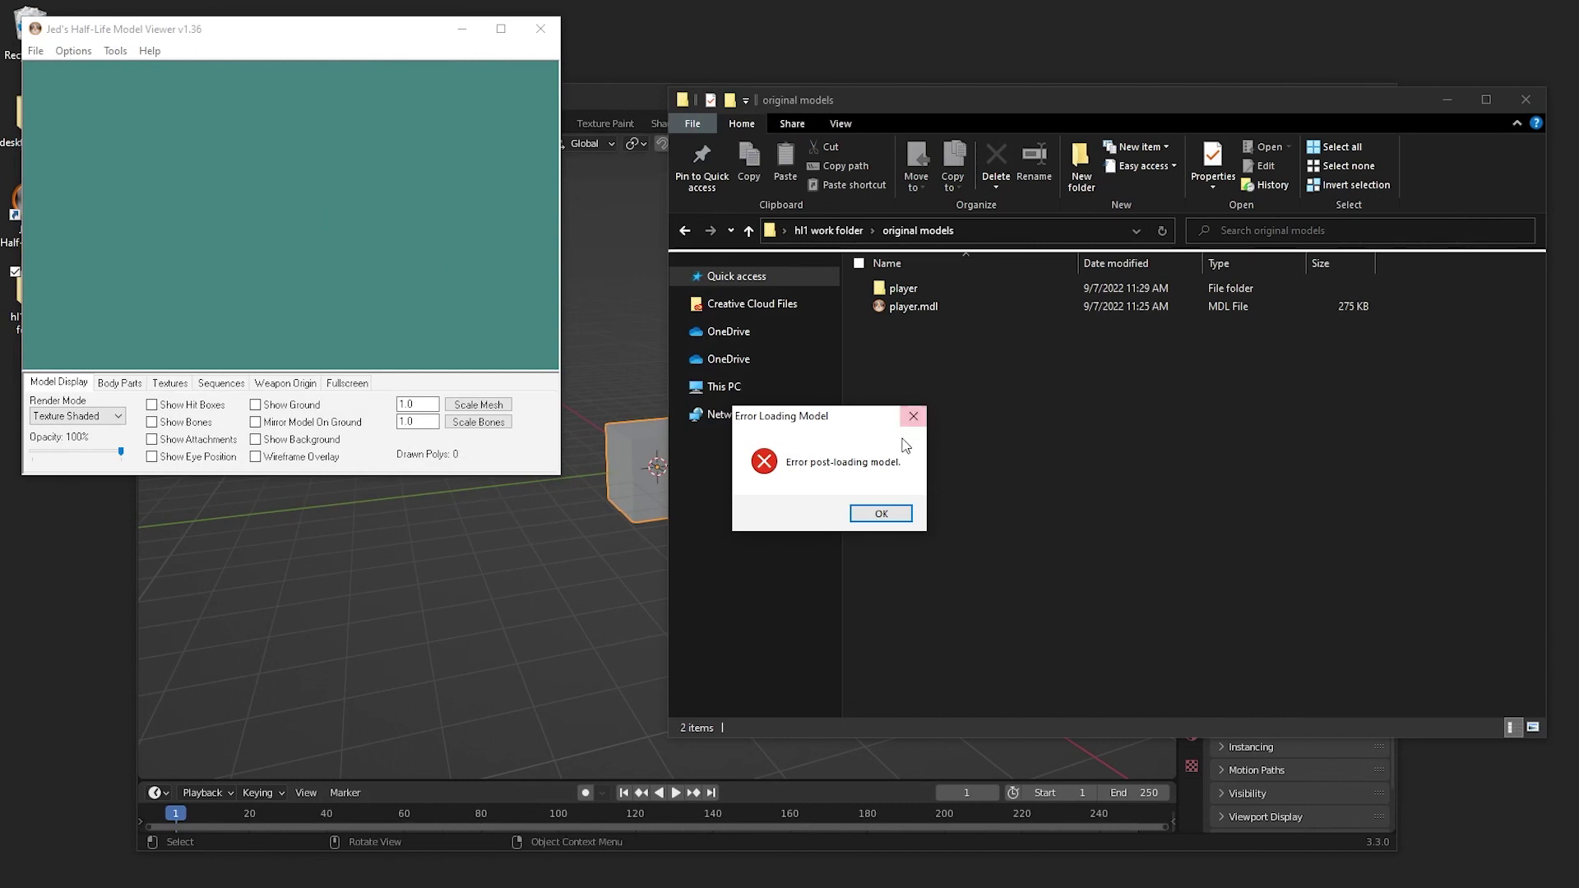
- Dismiss the error and set the compiler path to studiomdl.exe in downloads\studiomdl_dod1.3
left_click(880, 514)
left_click(115, 50)
left_click(142, 73)
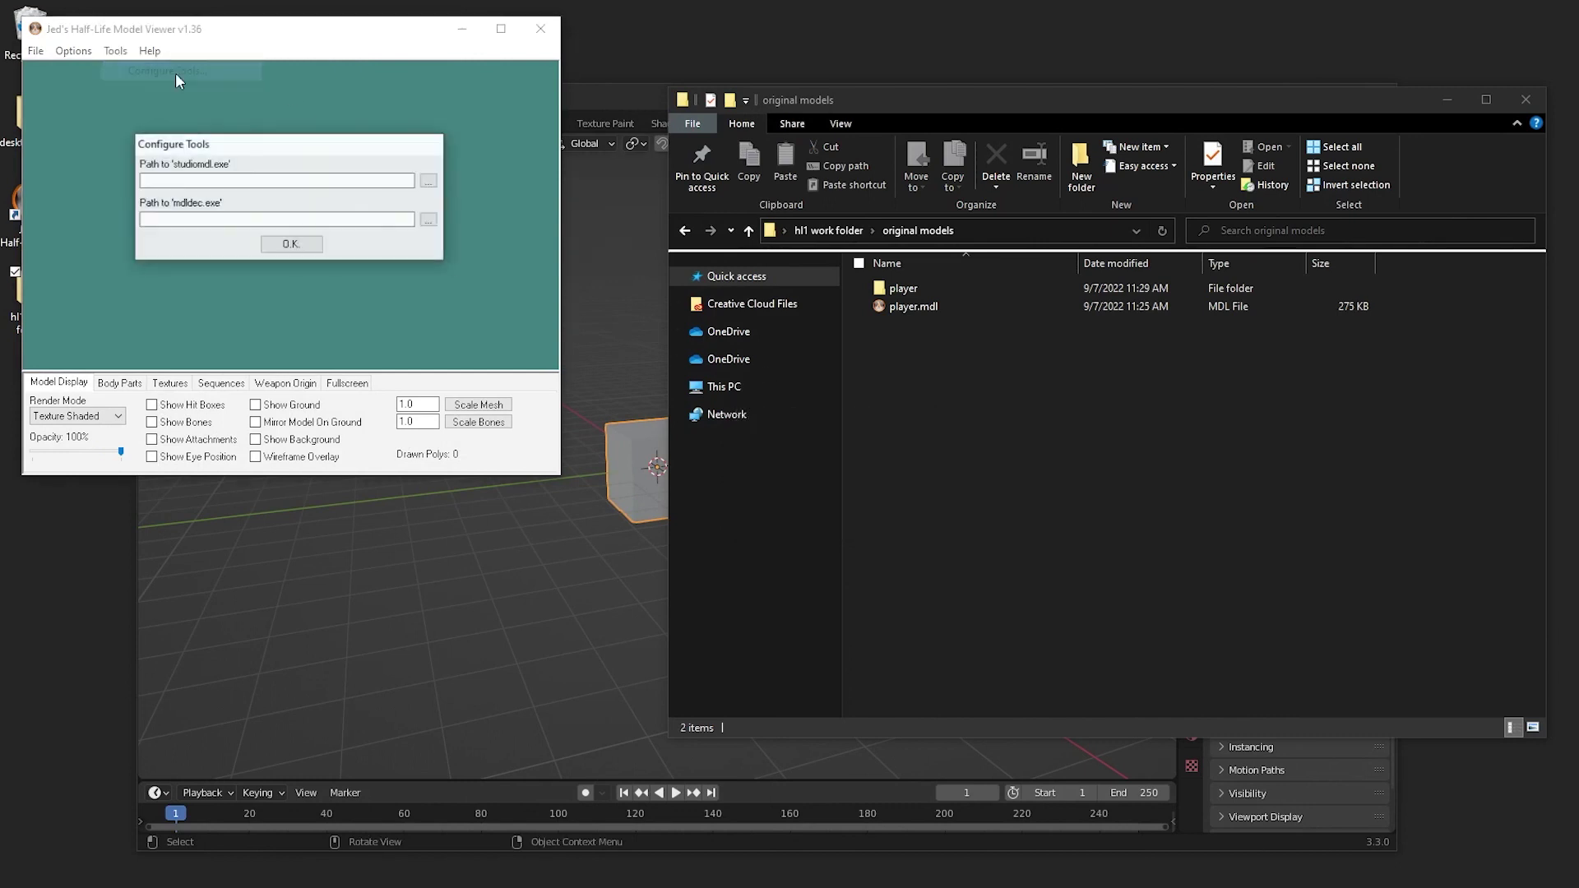
left_click(429, 185)
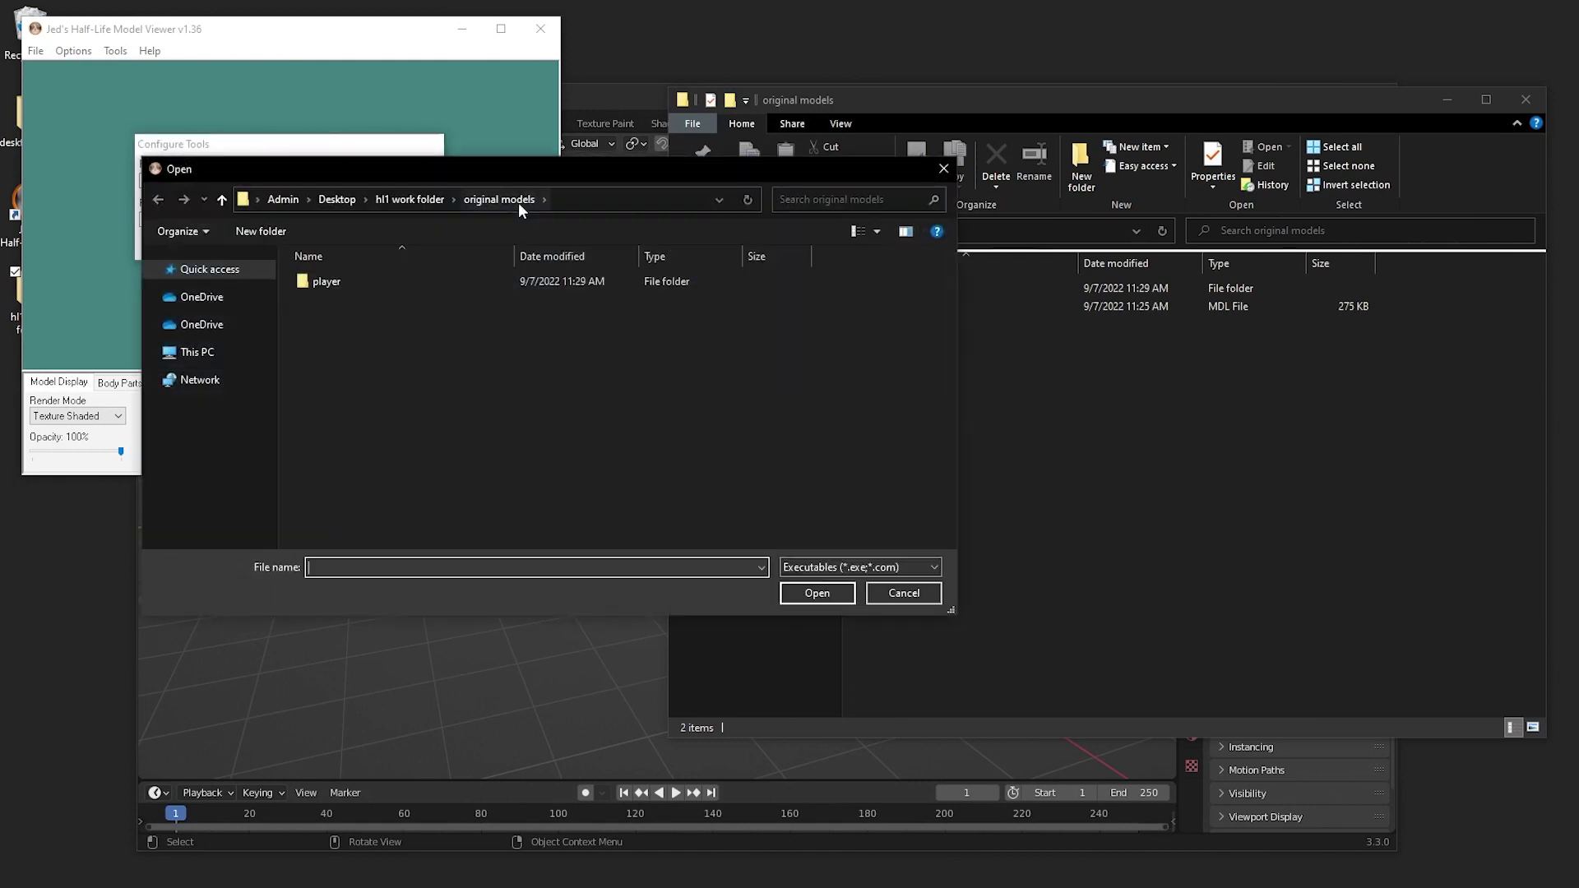
left_click(421, 200)
double_click(383, 280)
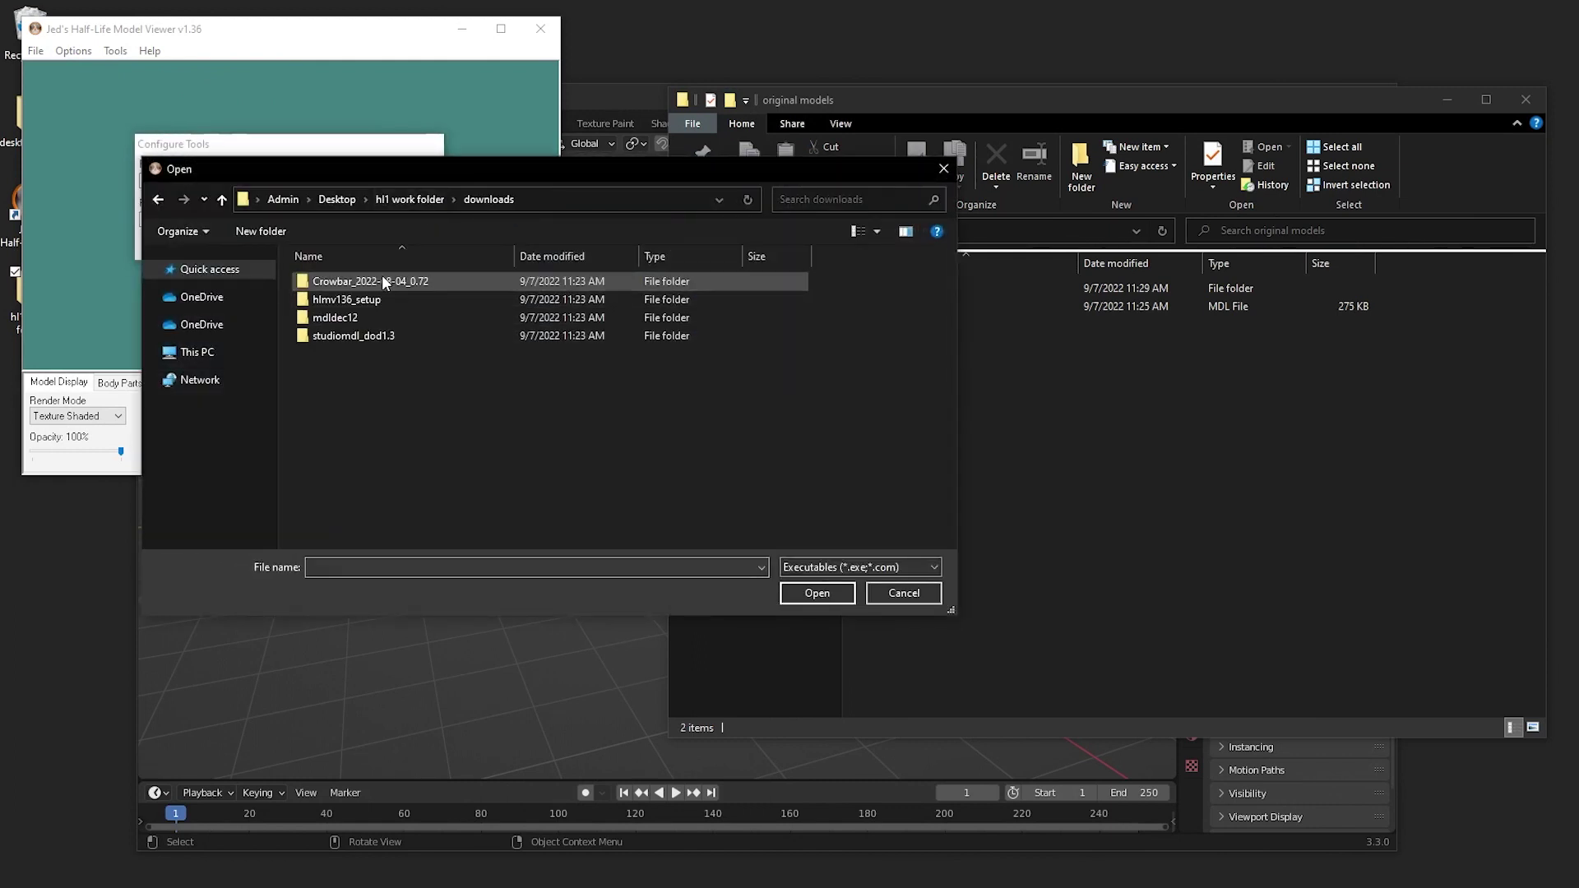
left_click(412, 322)
double_click(412, 322)
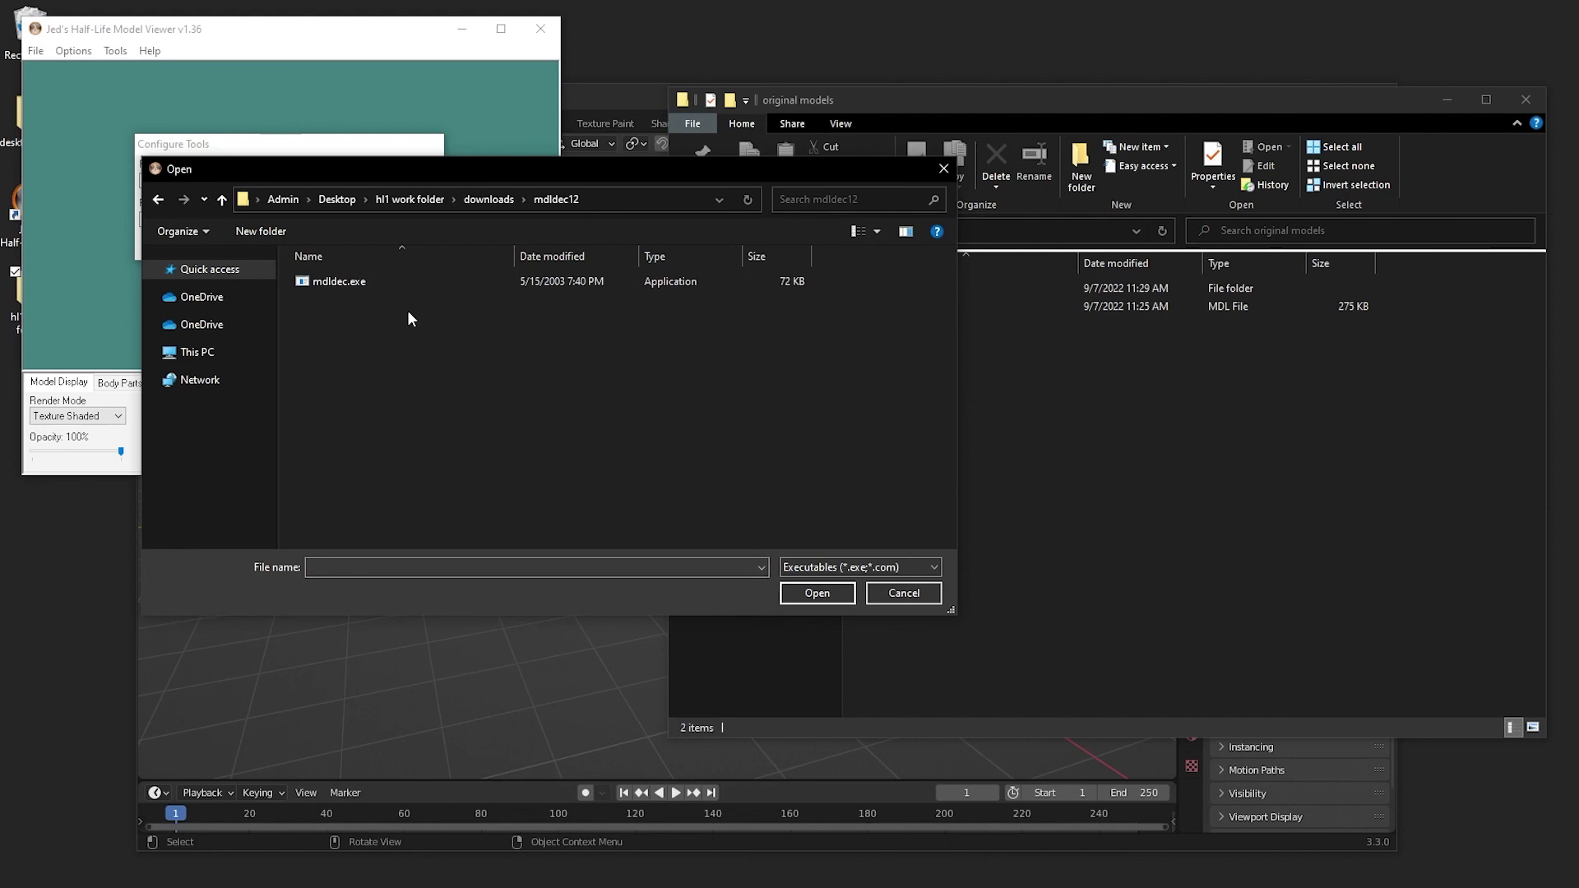
left_click_drag(324, 173, 633, 305)
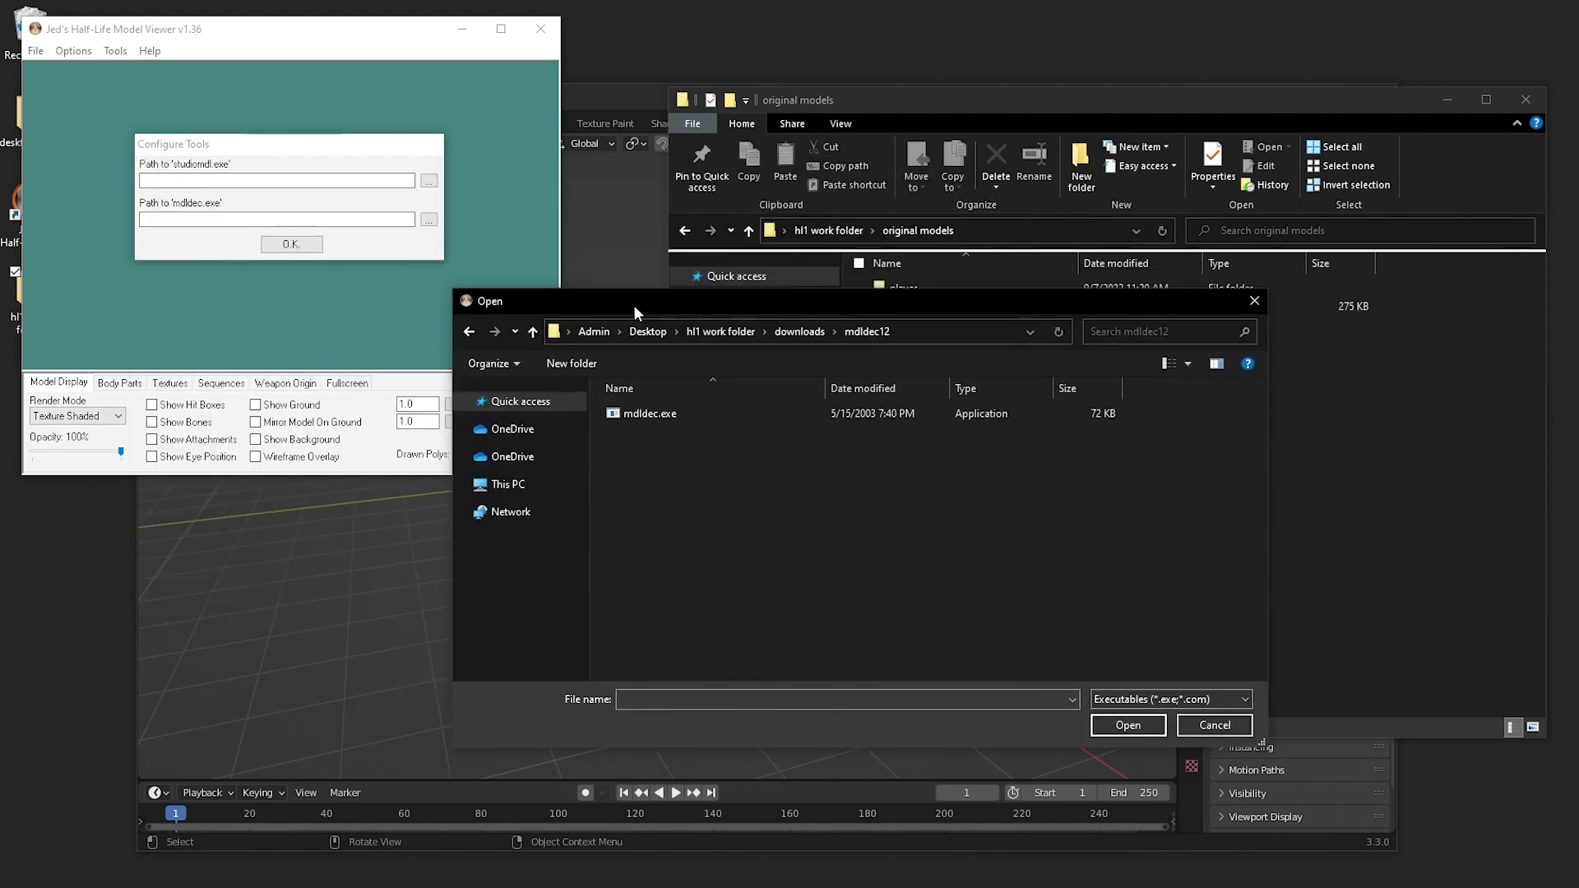
left_click(803, 333)
double_click(732, 464)
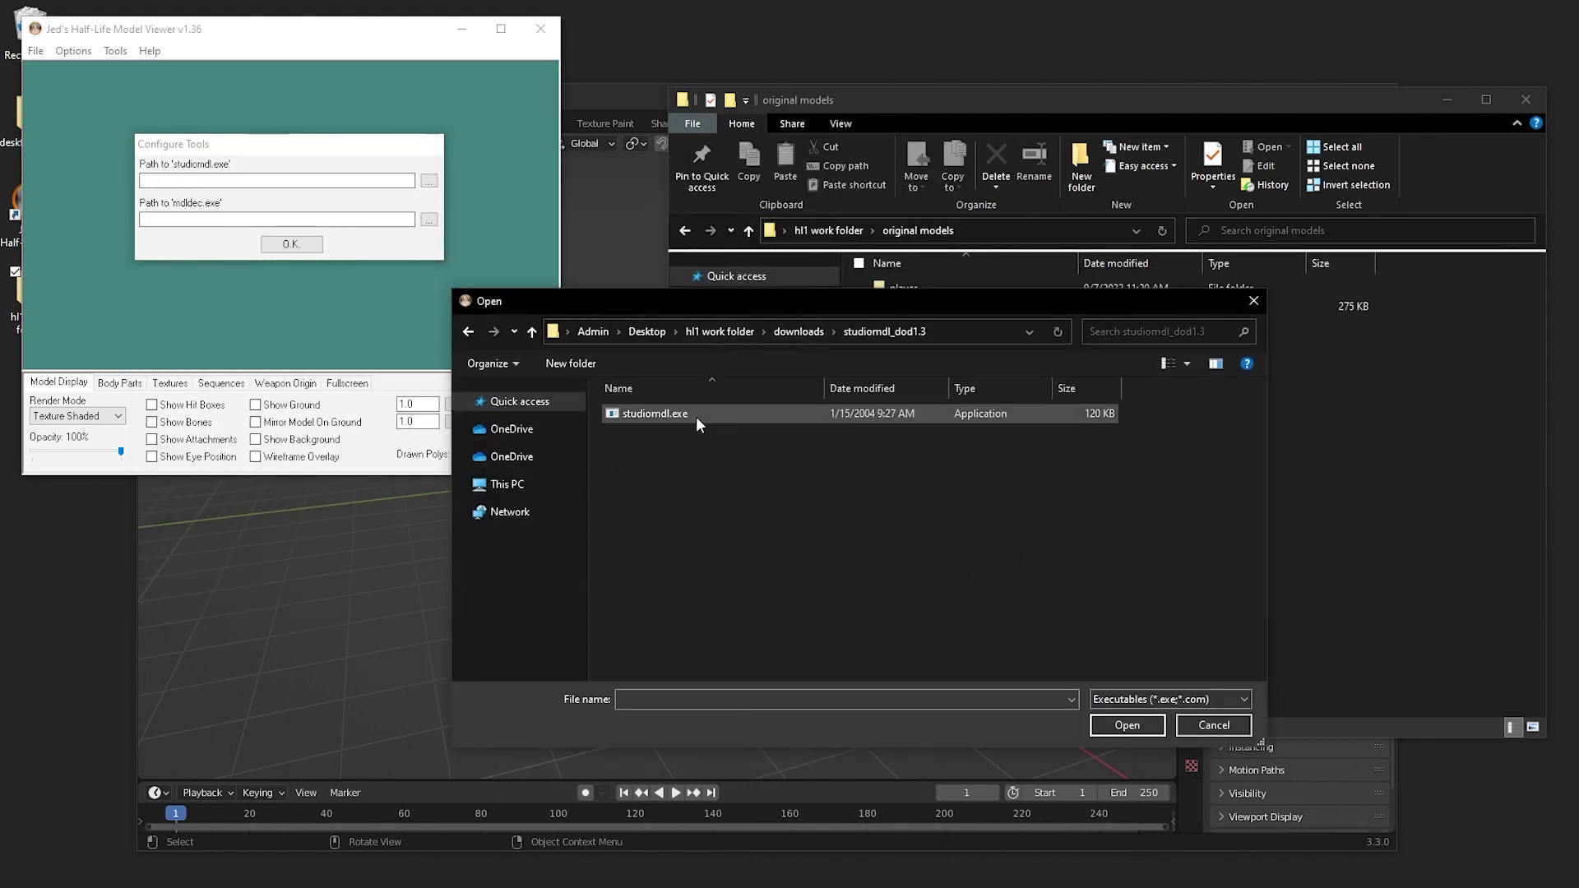
double_click(656, 413)
- Set the decompiler path to mdldec.exe in downloads\mdldec12 and save with O.K
left_click(429, 219)
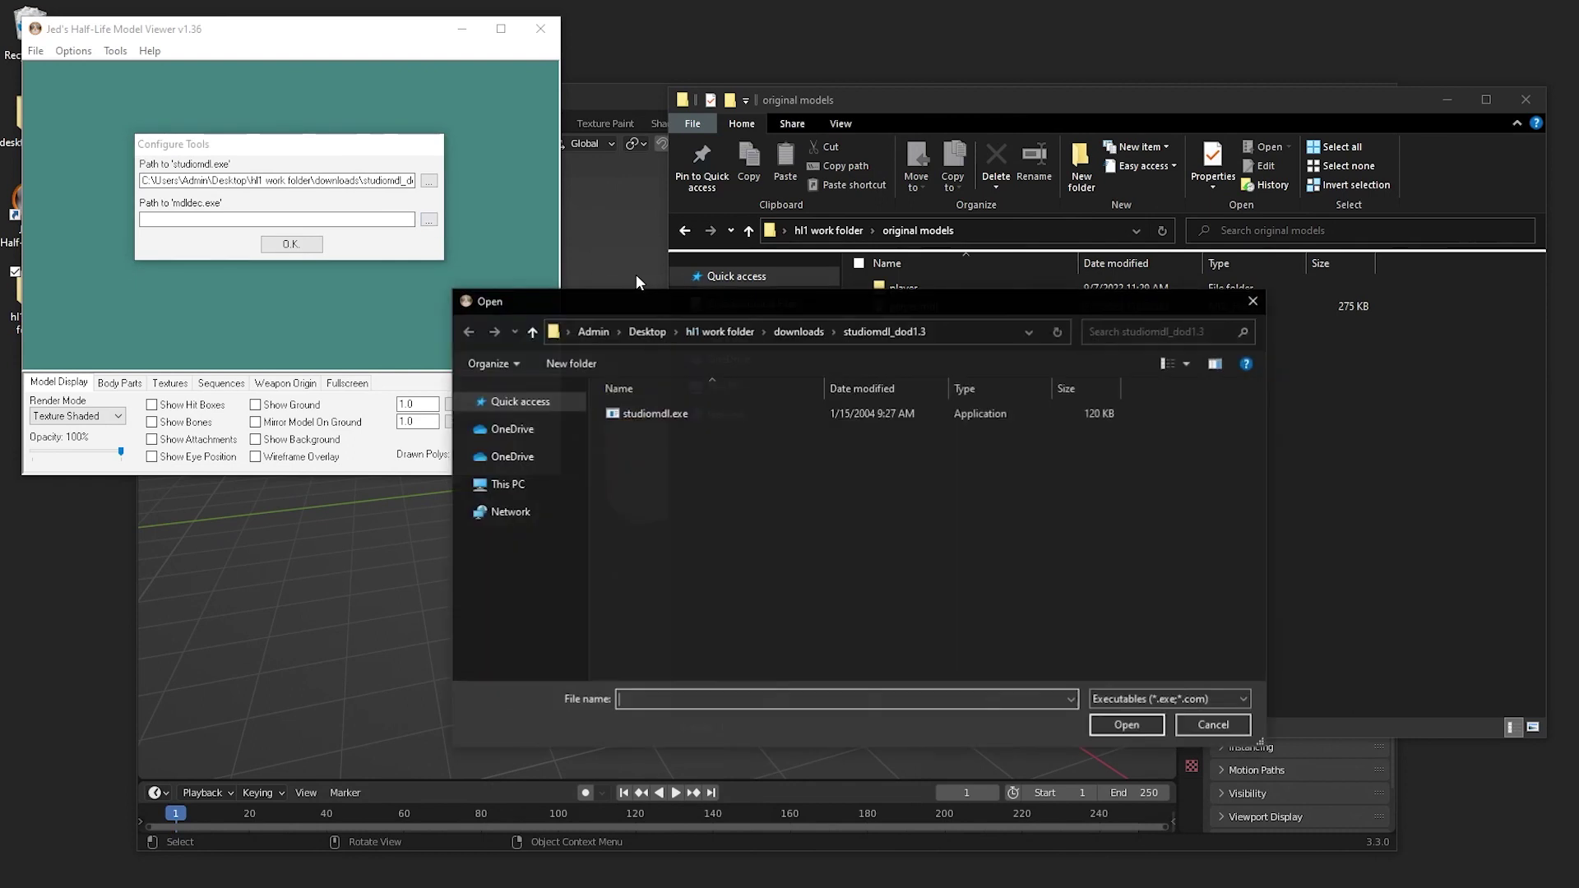
left_click(780, 329)
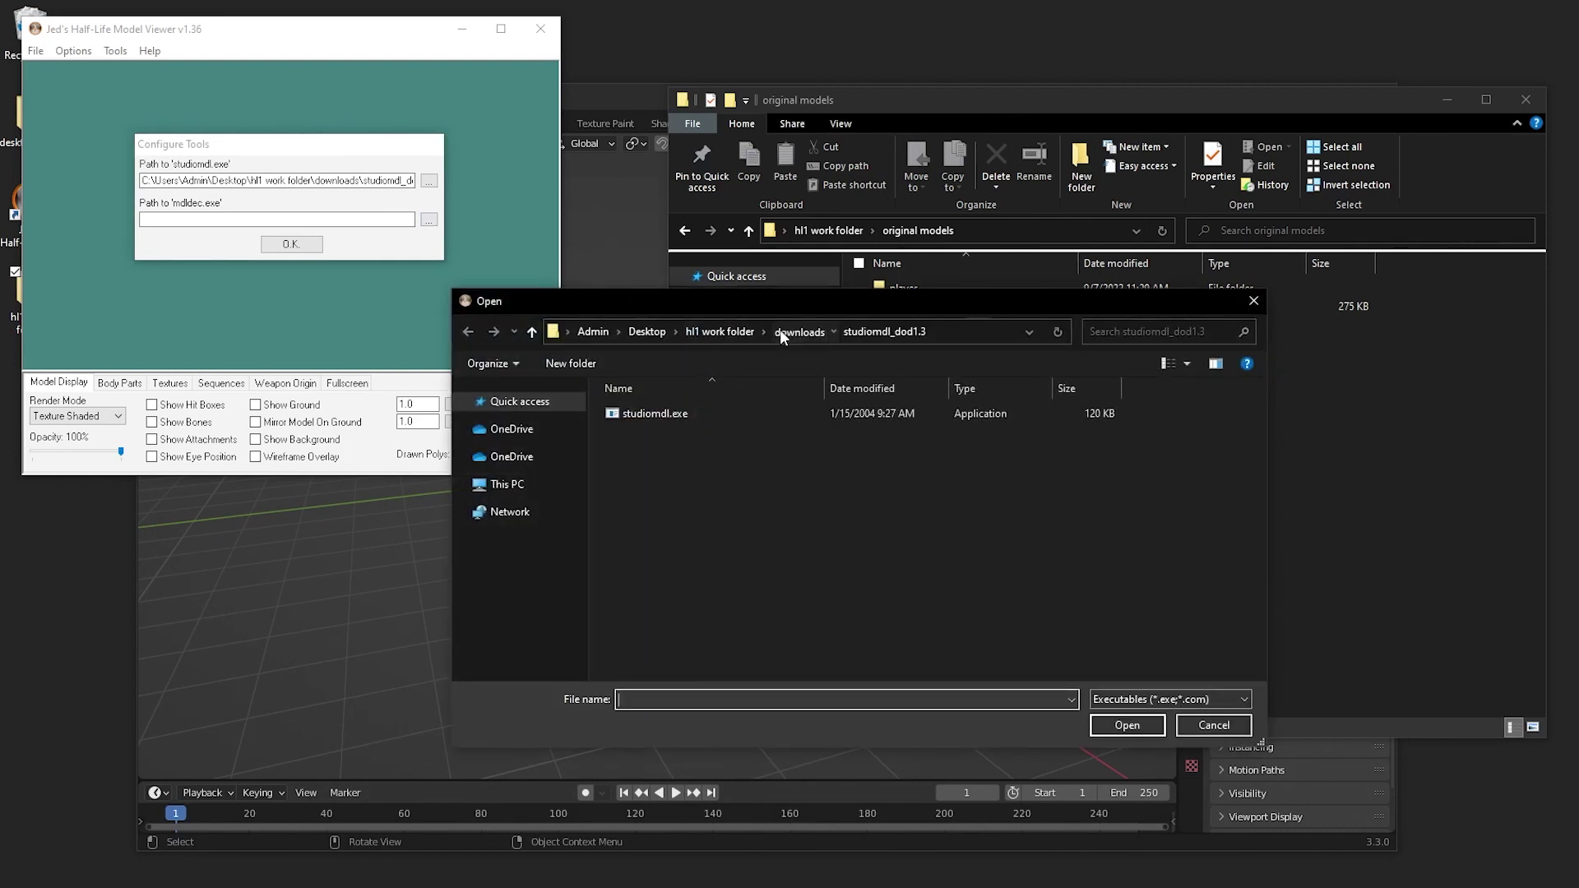
double_click(724, 450)
double_click(694, 413)
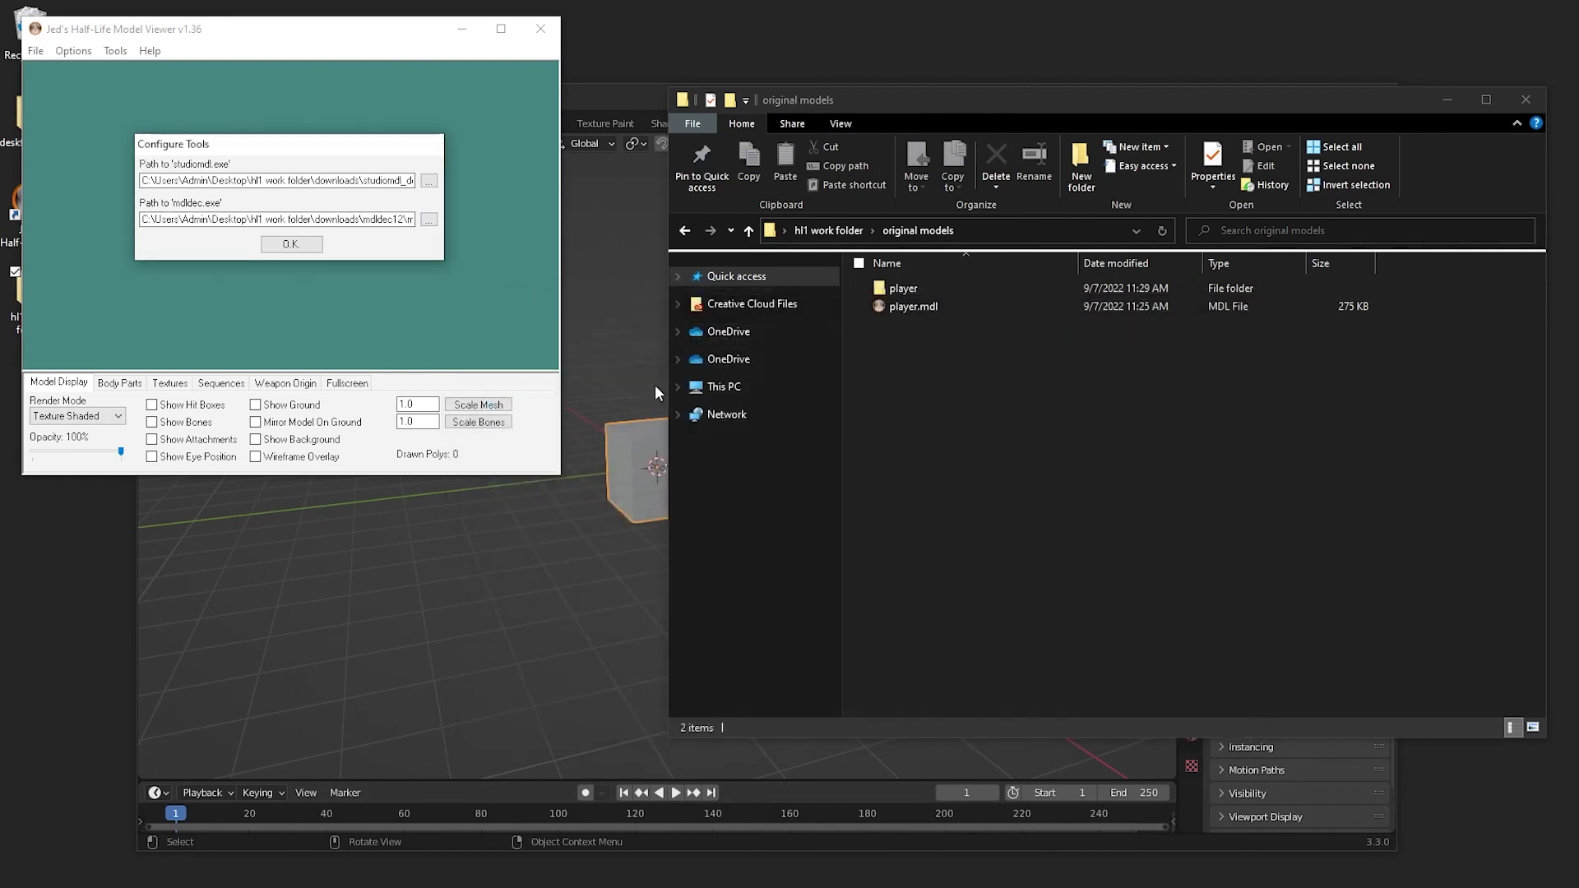
left_click(291, 243)
- Load player.mdl from the original models folder once more
left_click(36, 51)
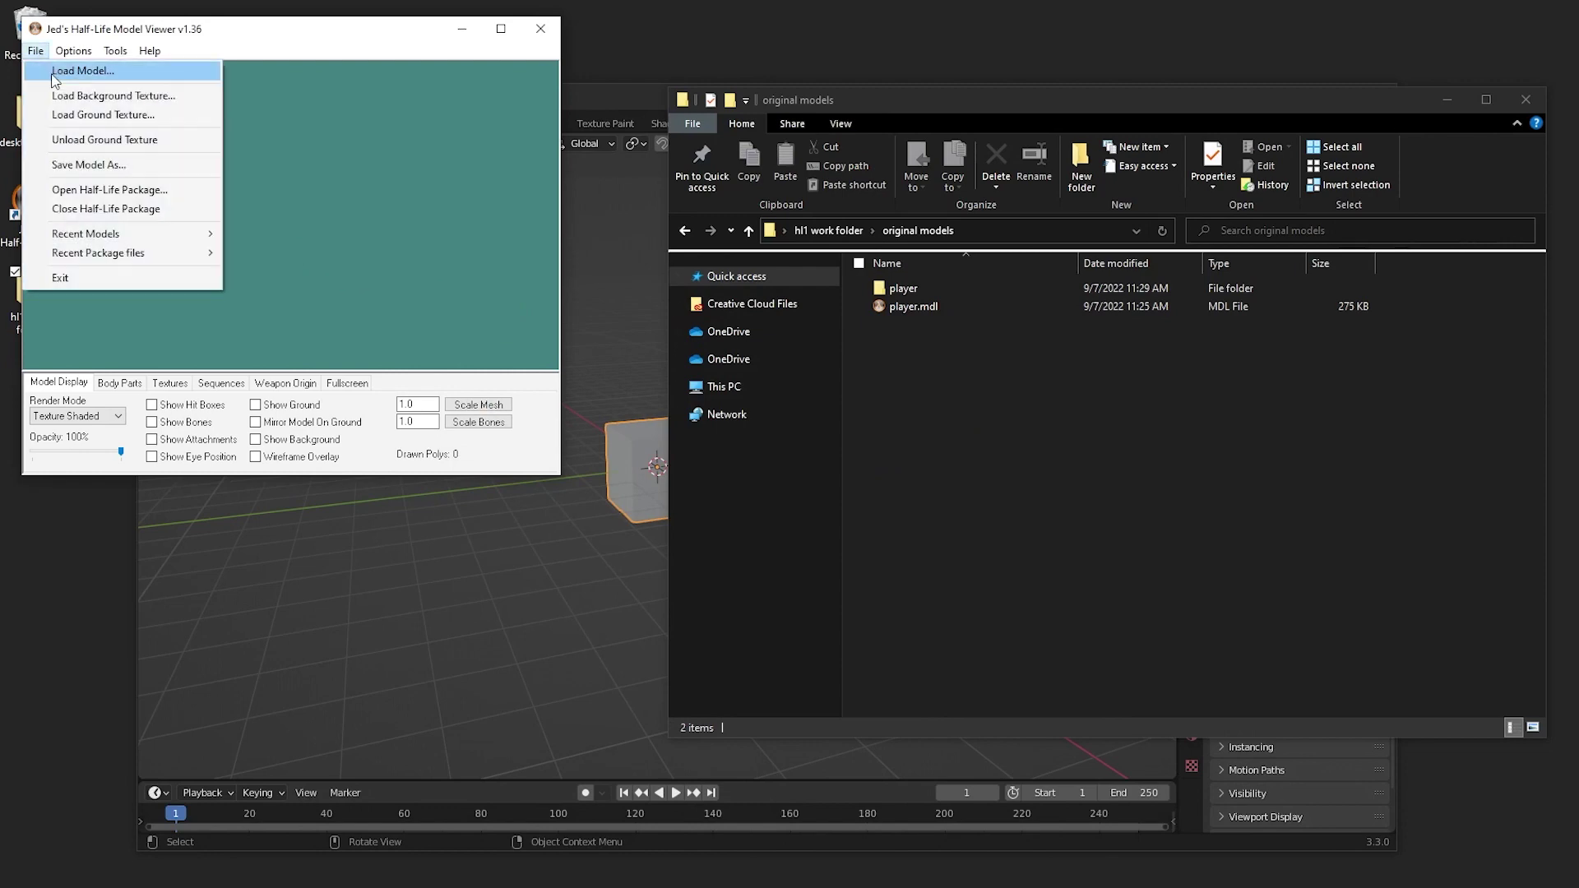
left_click(51, 71)
left_click(294, 103)
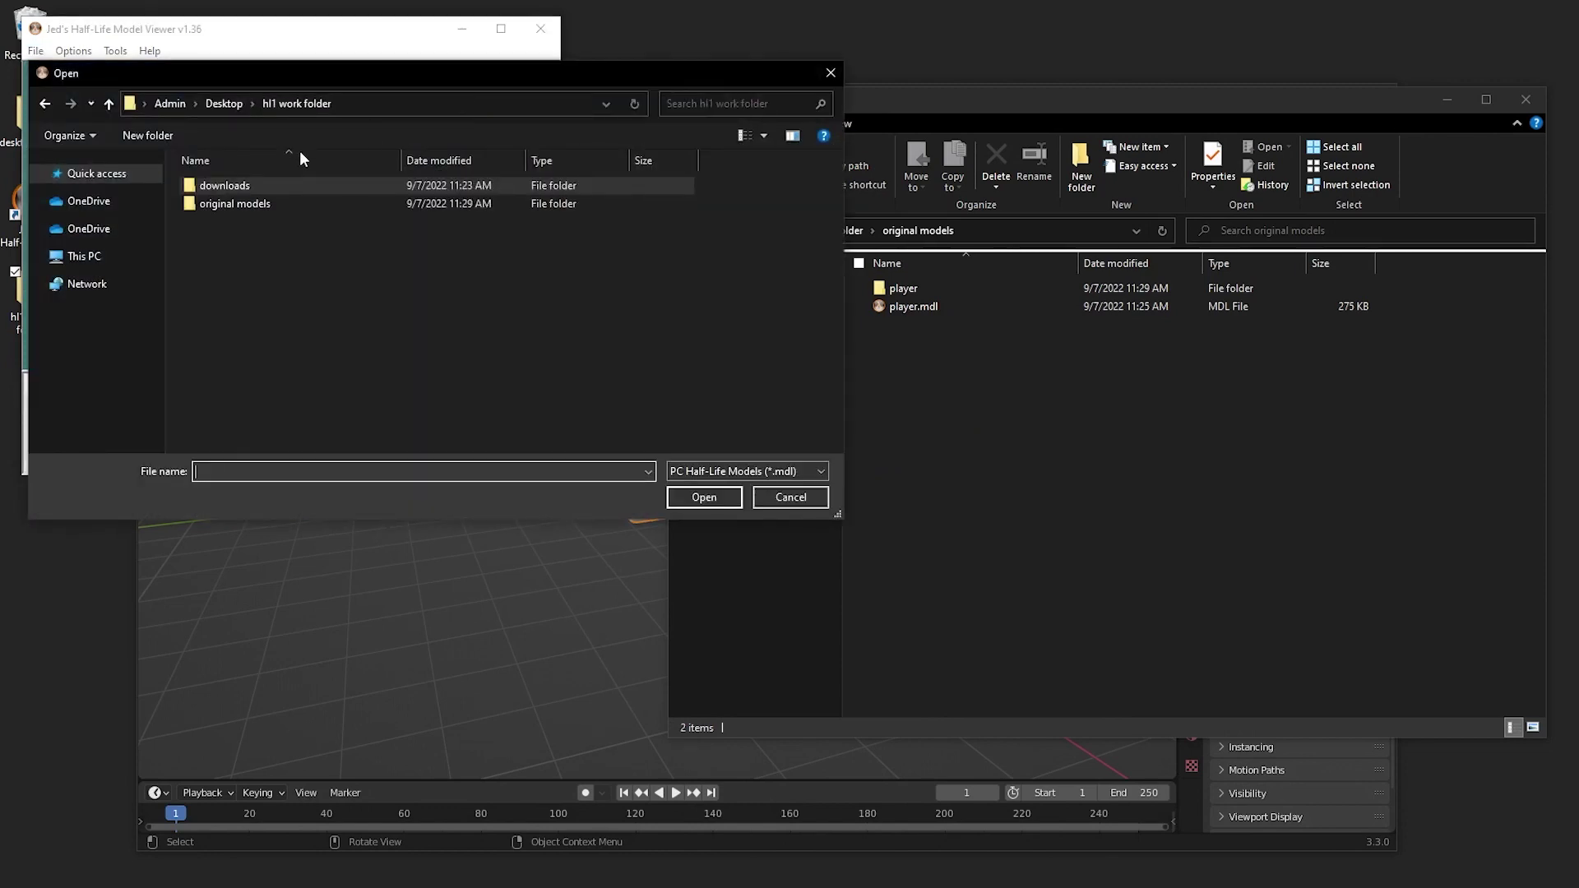
double_click(287, 202)
left_click(231, 204)
double_click(231, 204)
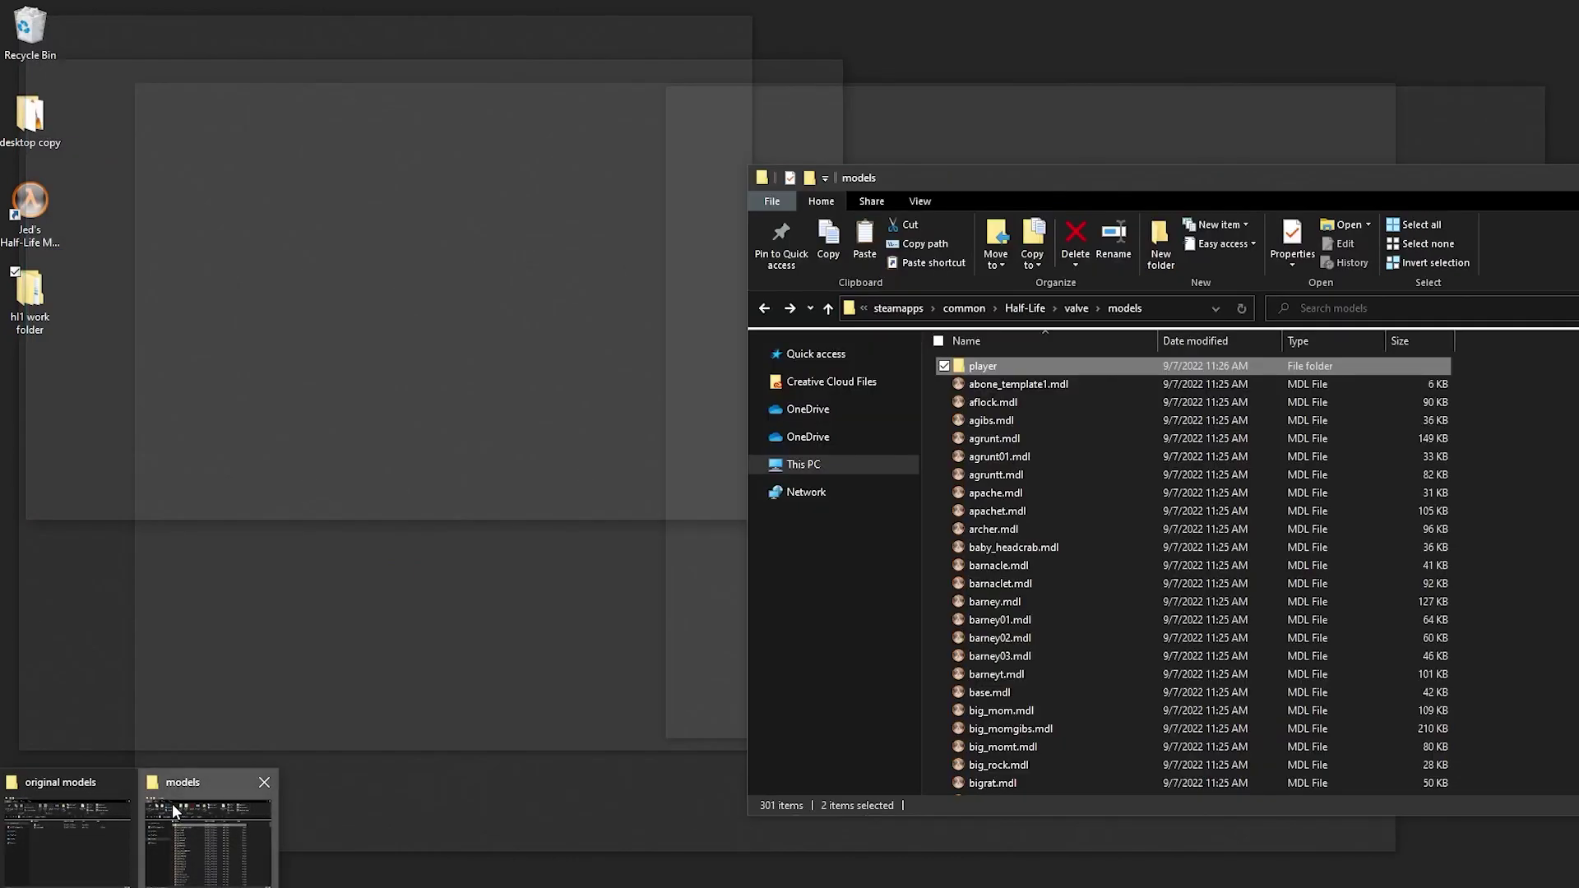
- Open player.mdl from Steam's Half-Life\valve\models folder, showing the 639-poly textured model
left_click(172, 806)
left_click(1149, 306)
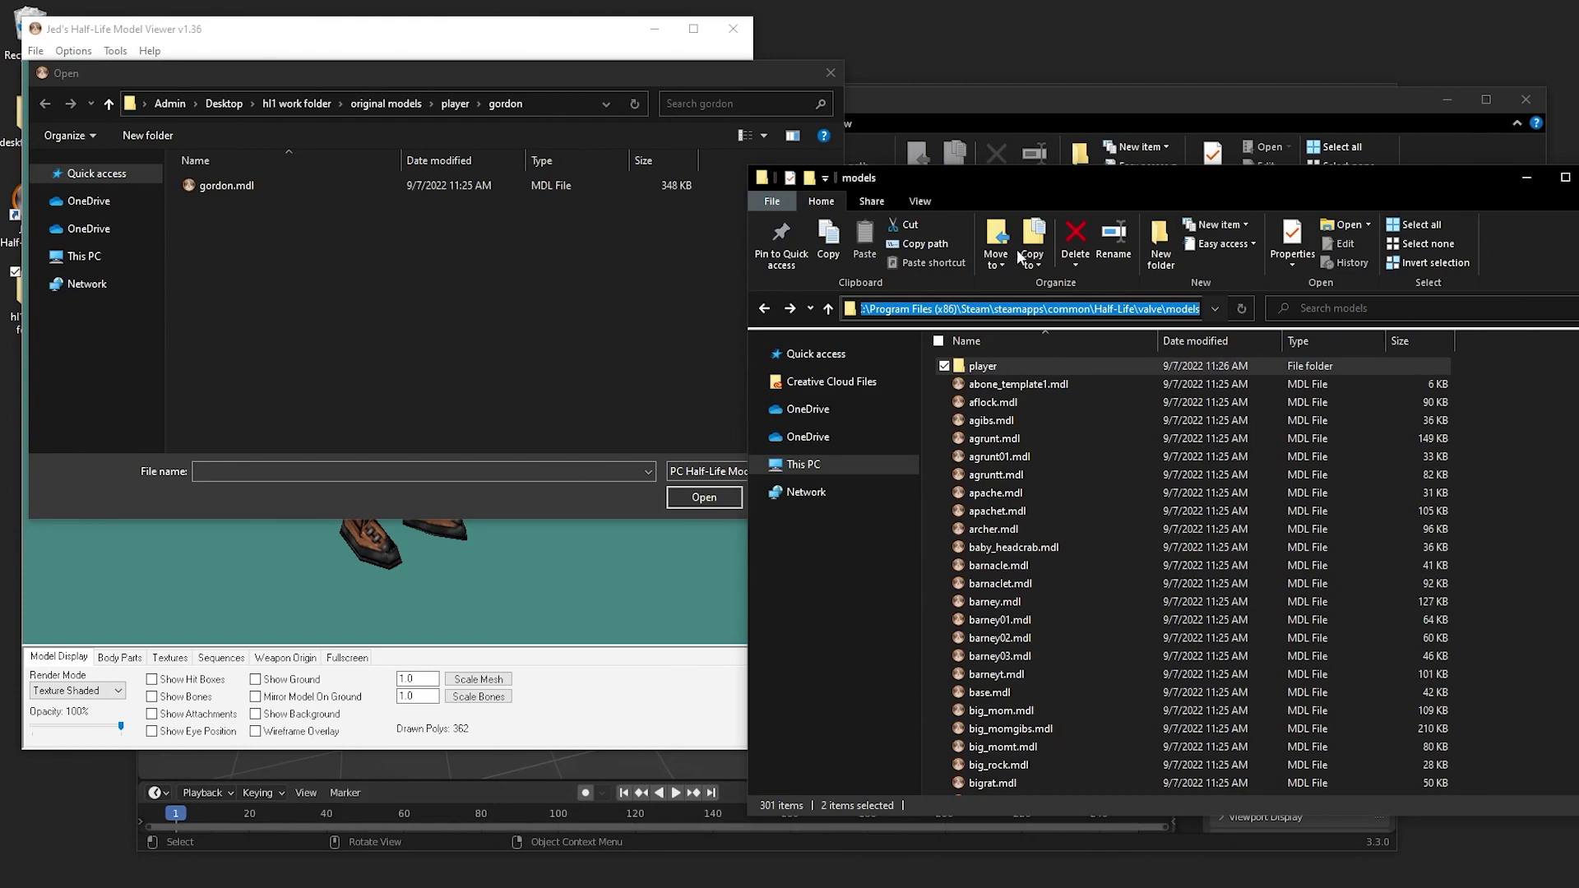
key("ctrl+c")
left_click(555, 102)
key("ctrl+v")
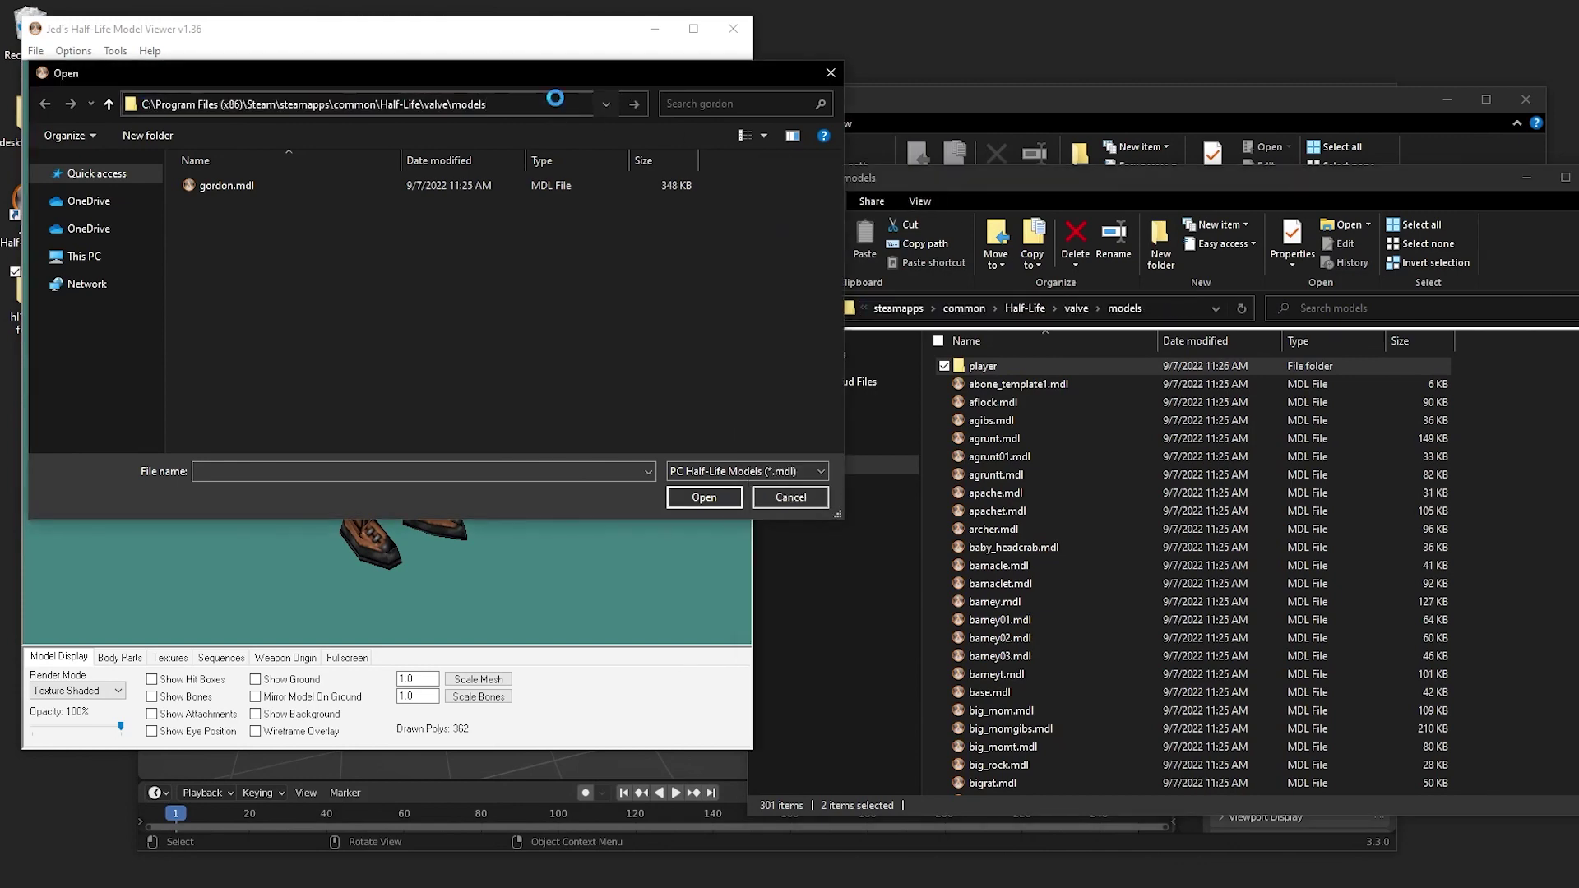
key("Return")
scroll(401, 359, "down", 10)
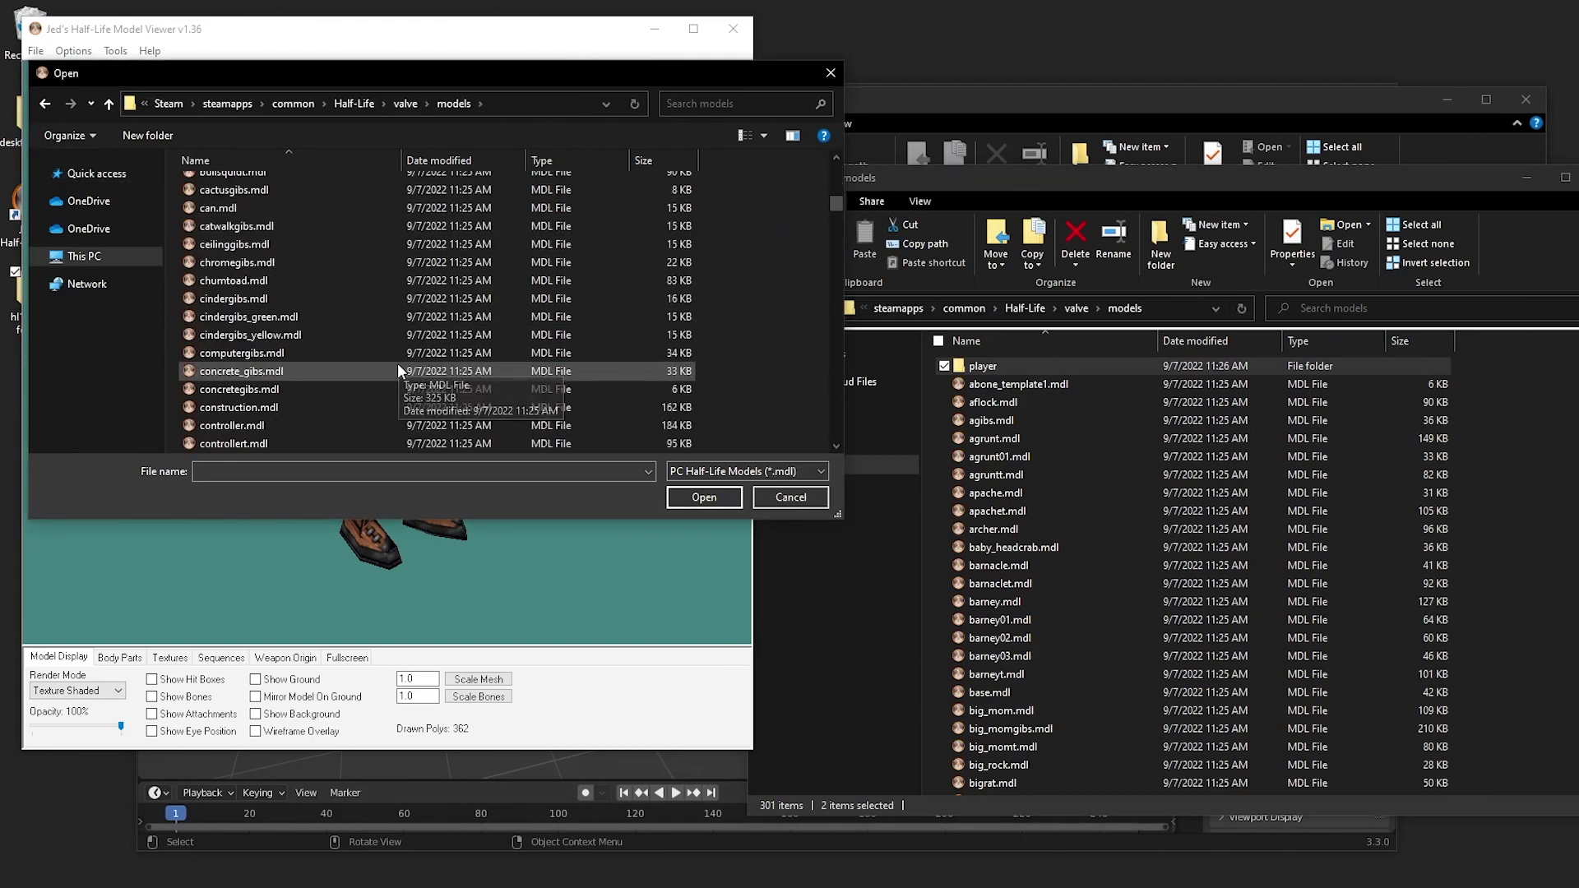
scroll(397, 362, "down", 12)
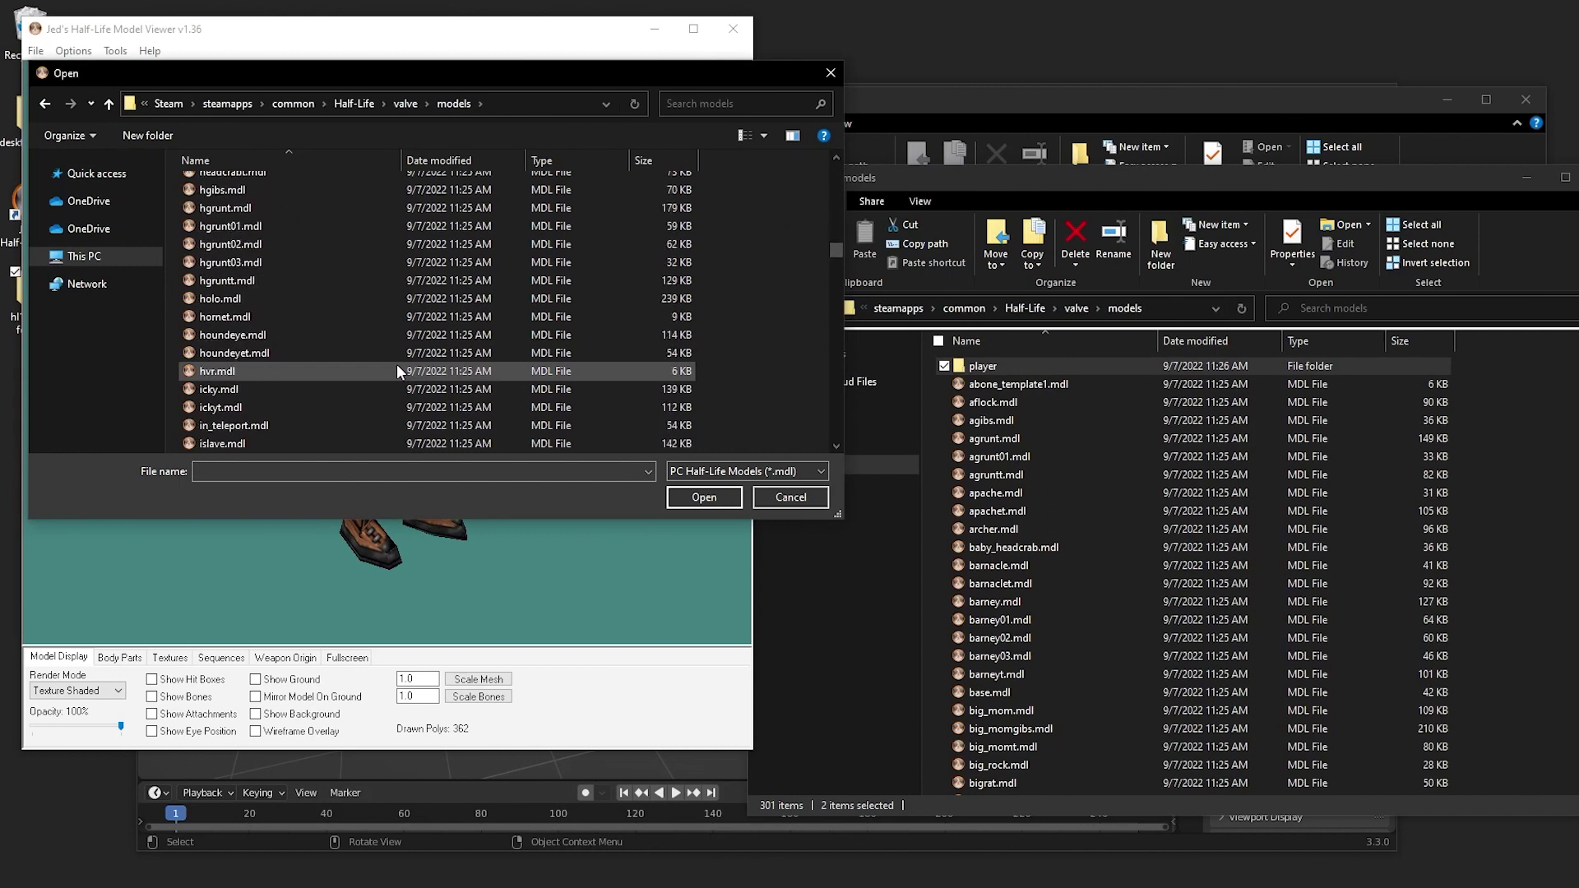
scroll(396, 363, "down", 15)
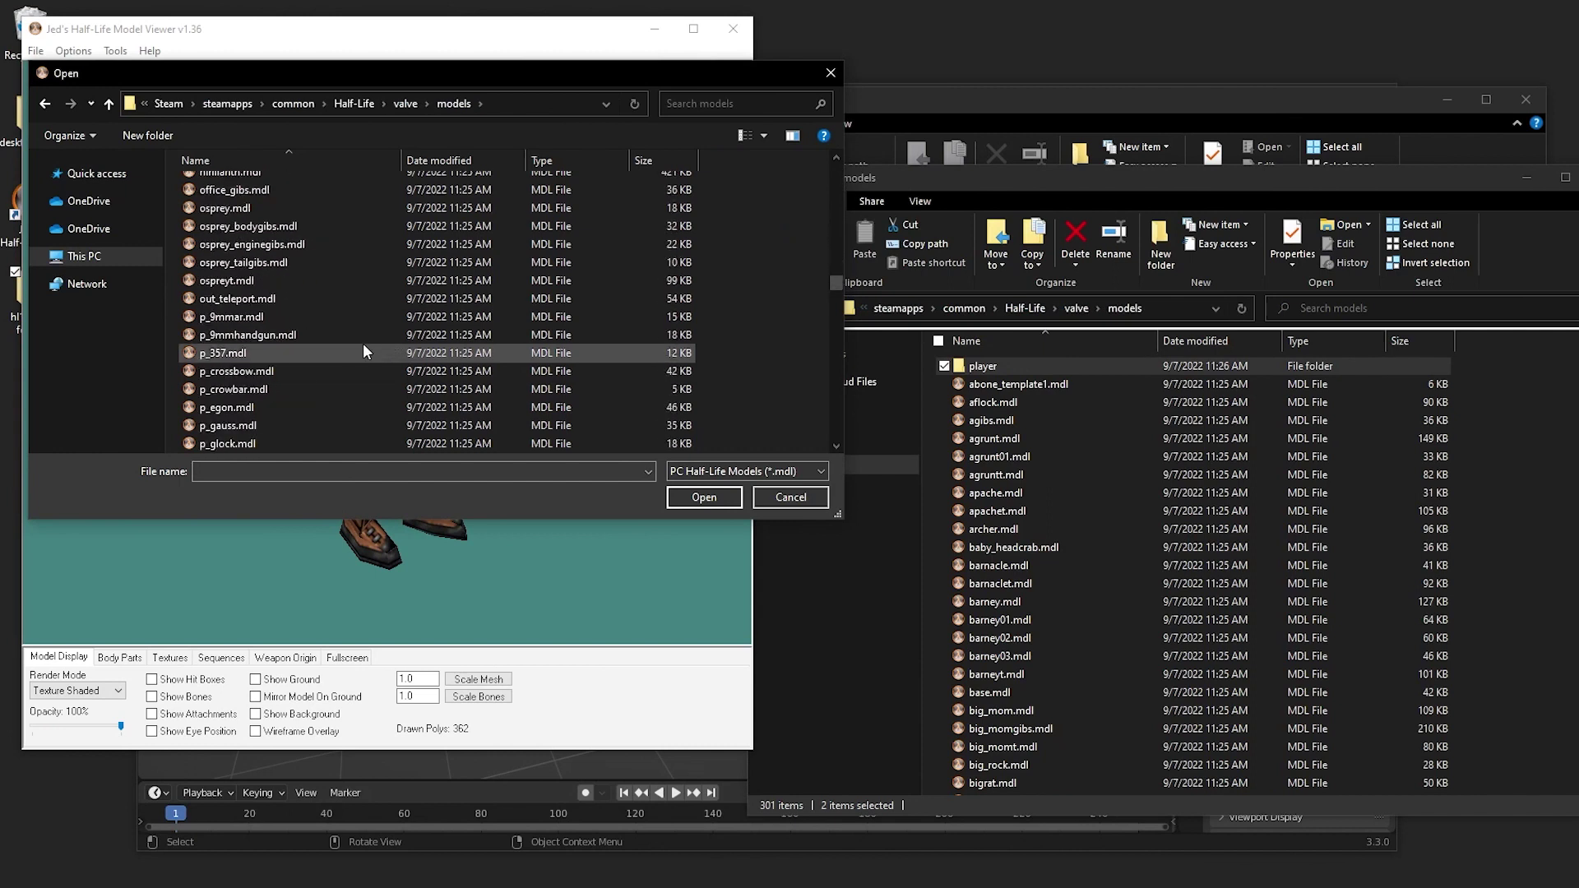
scroll(325, 299, "down", 5)
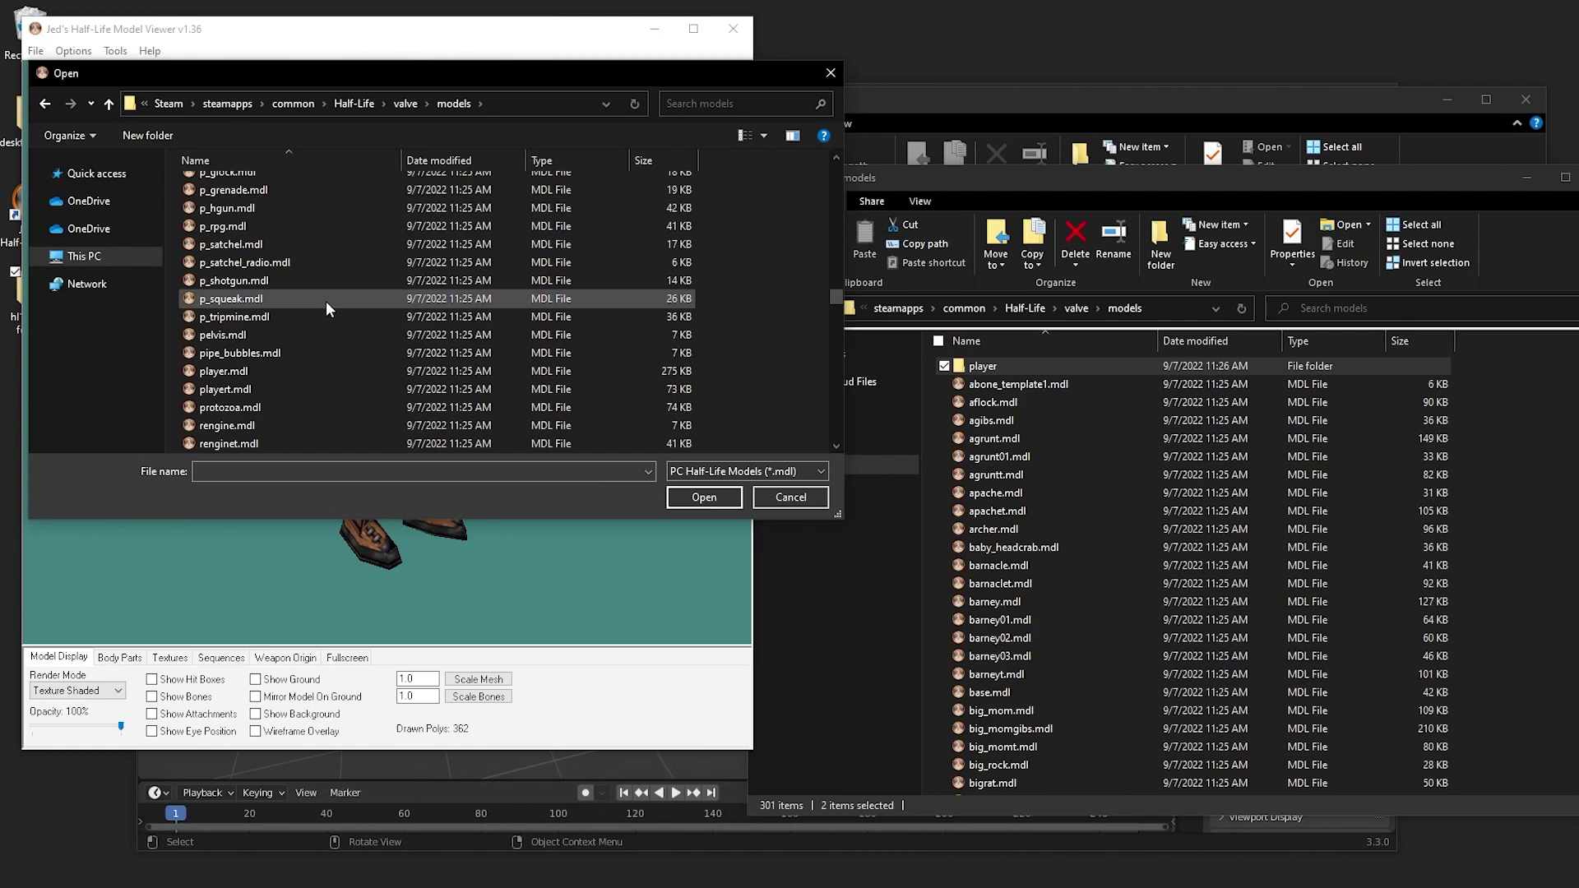
scroll(325, 301, "down", 1)
double_click(301, 316)
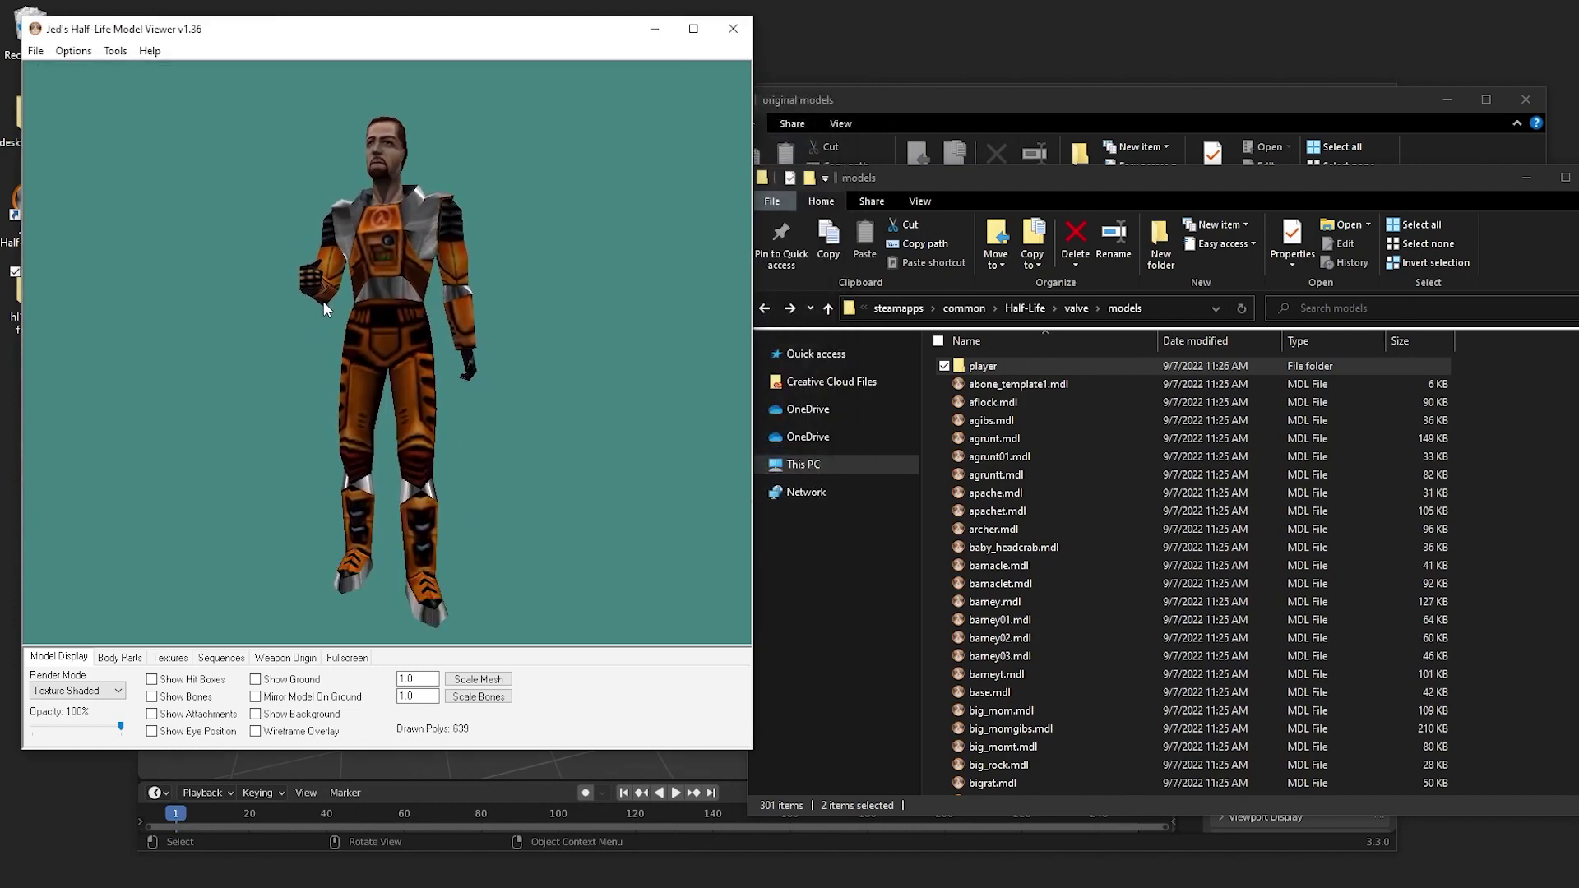
mouse_move(323, 301)
left_mouse_down()
mouse_move(309, 291)
mouse_move(346, 303)
left_mouse_up()
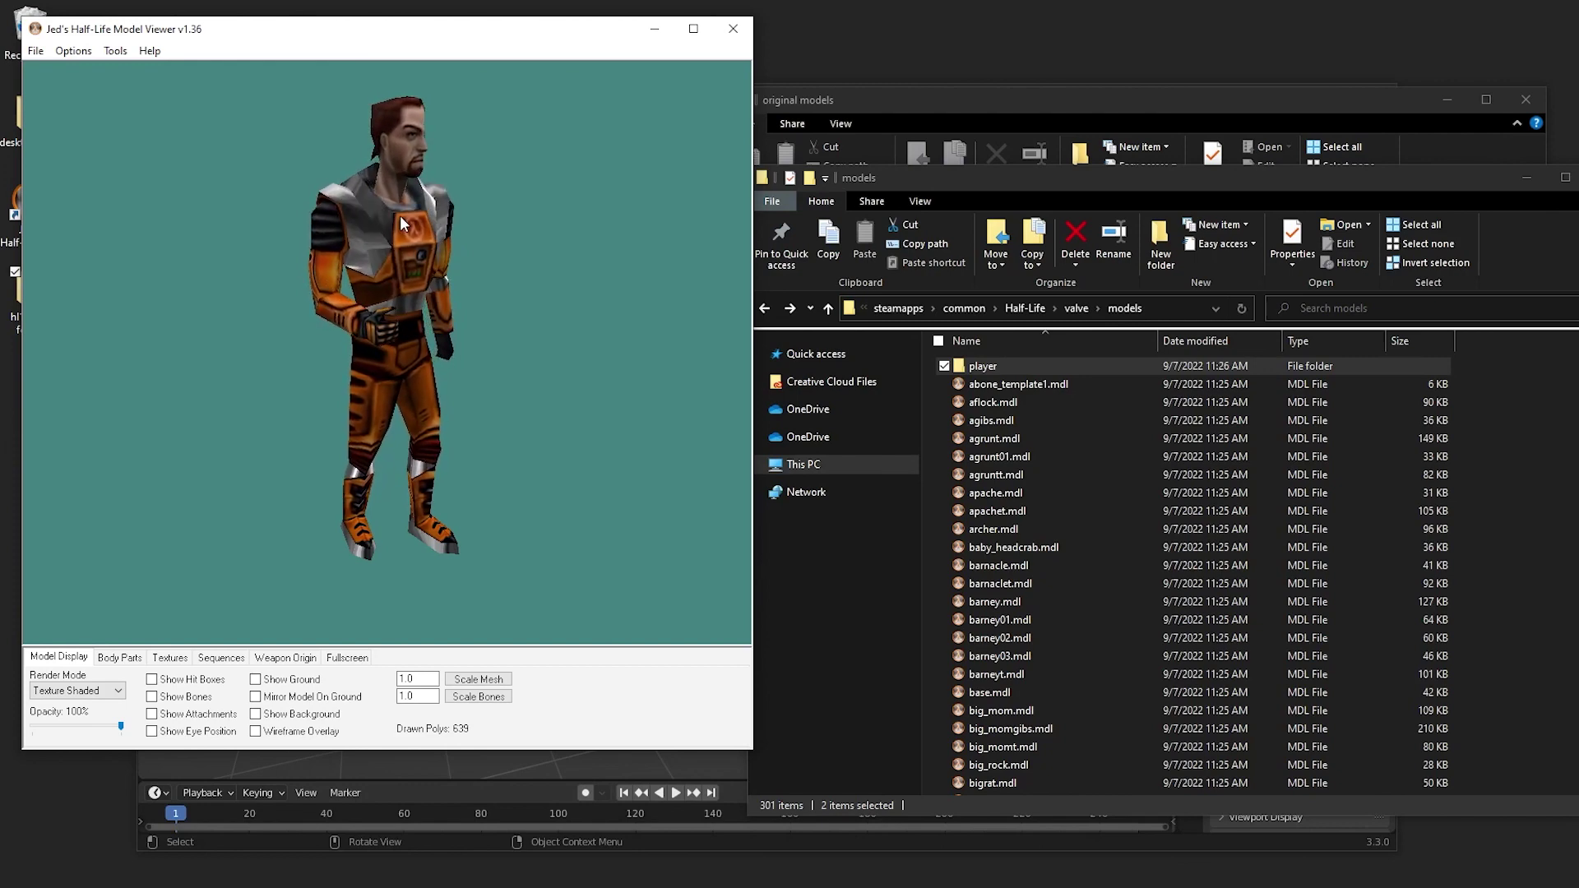
left_click(36, 50)
left_click(53, 71)
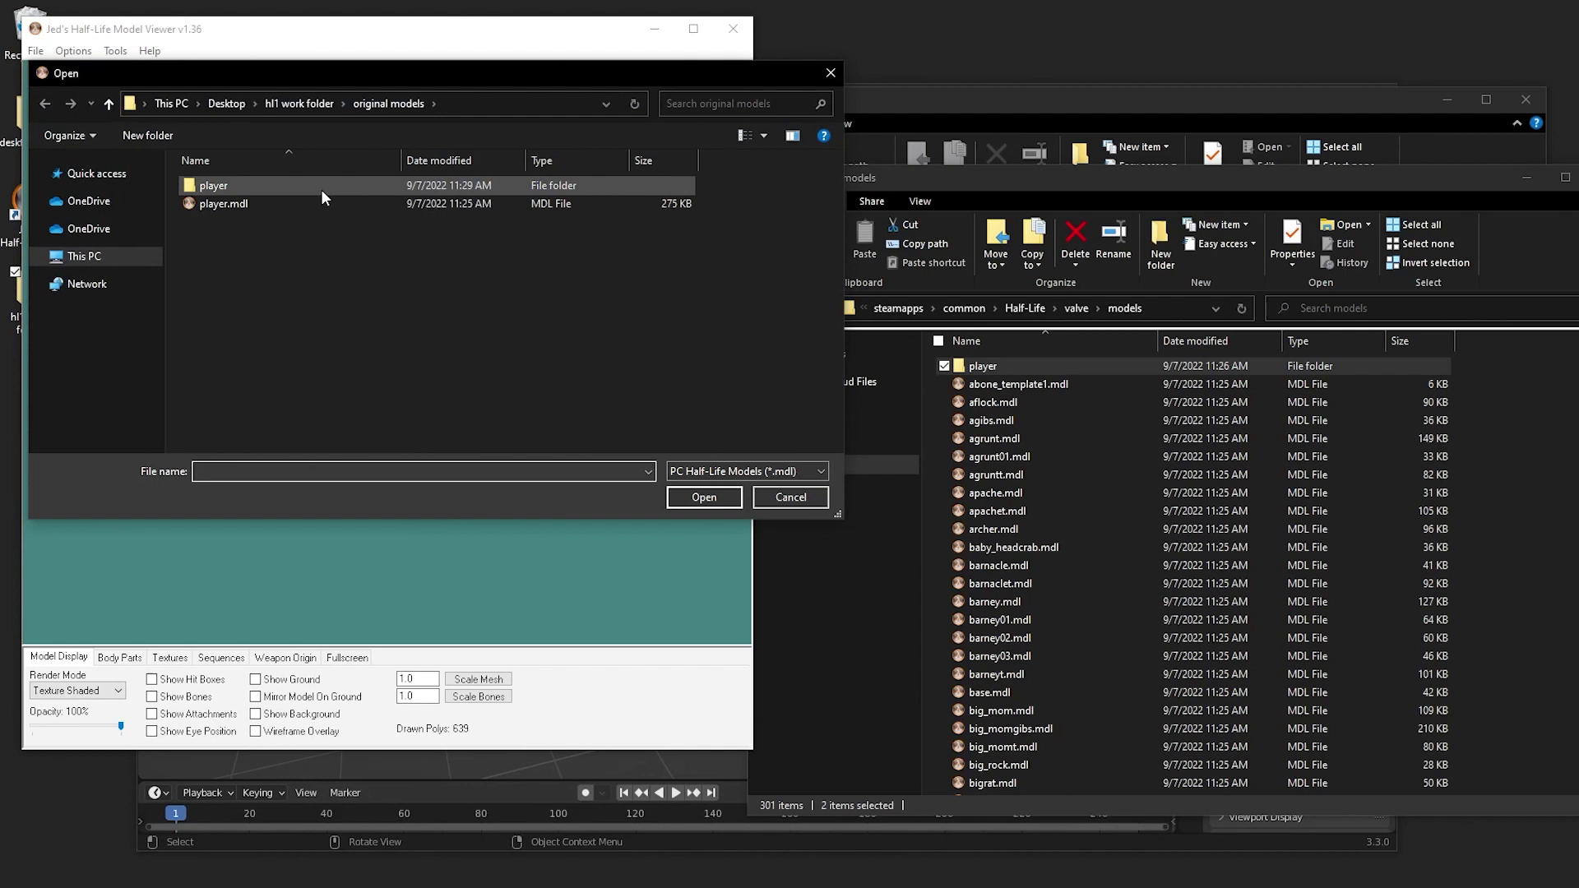
left_click(790, 497)
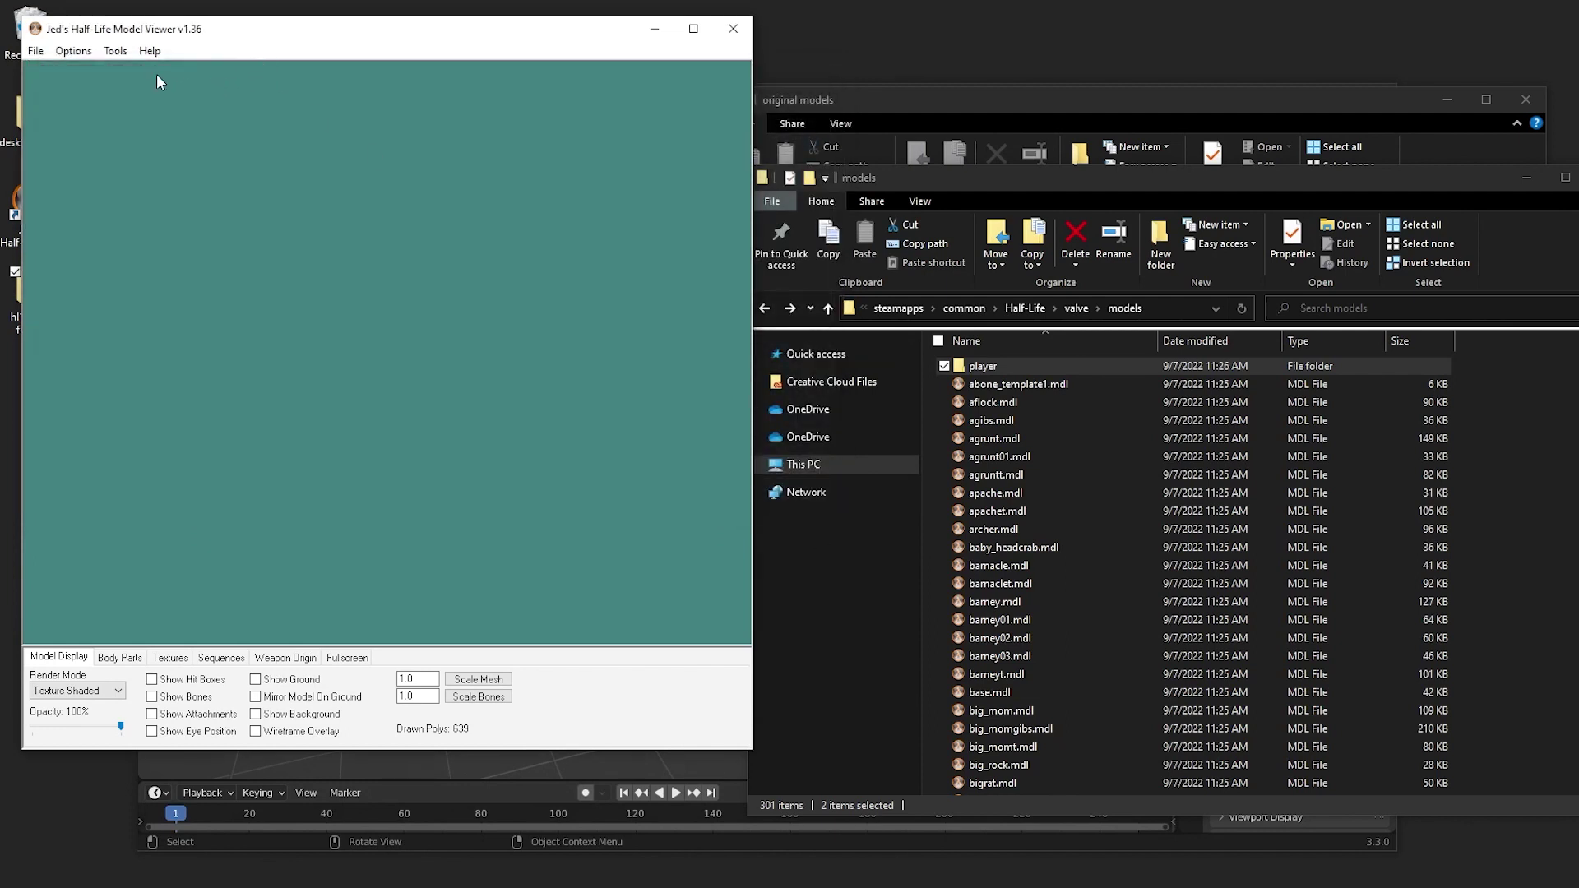
- Run Decompile Model on gordon.mdl in original models\player\gordon
left_click(115, 51)
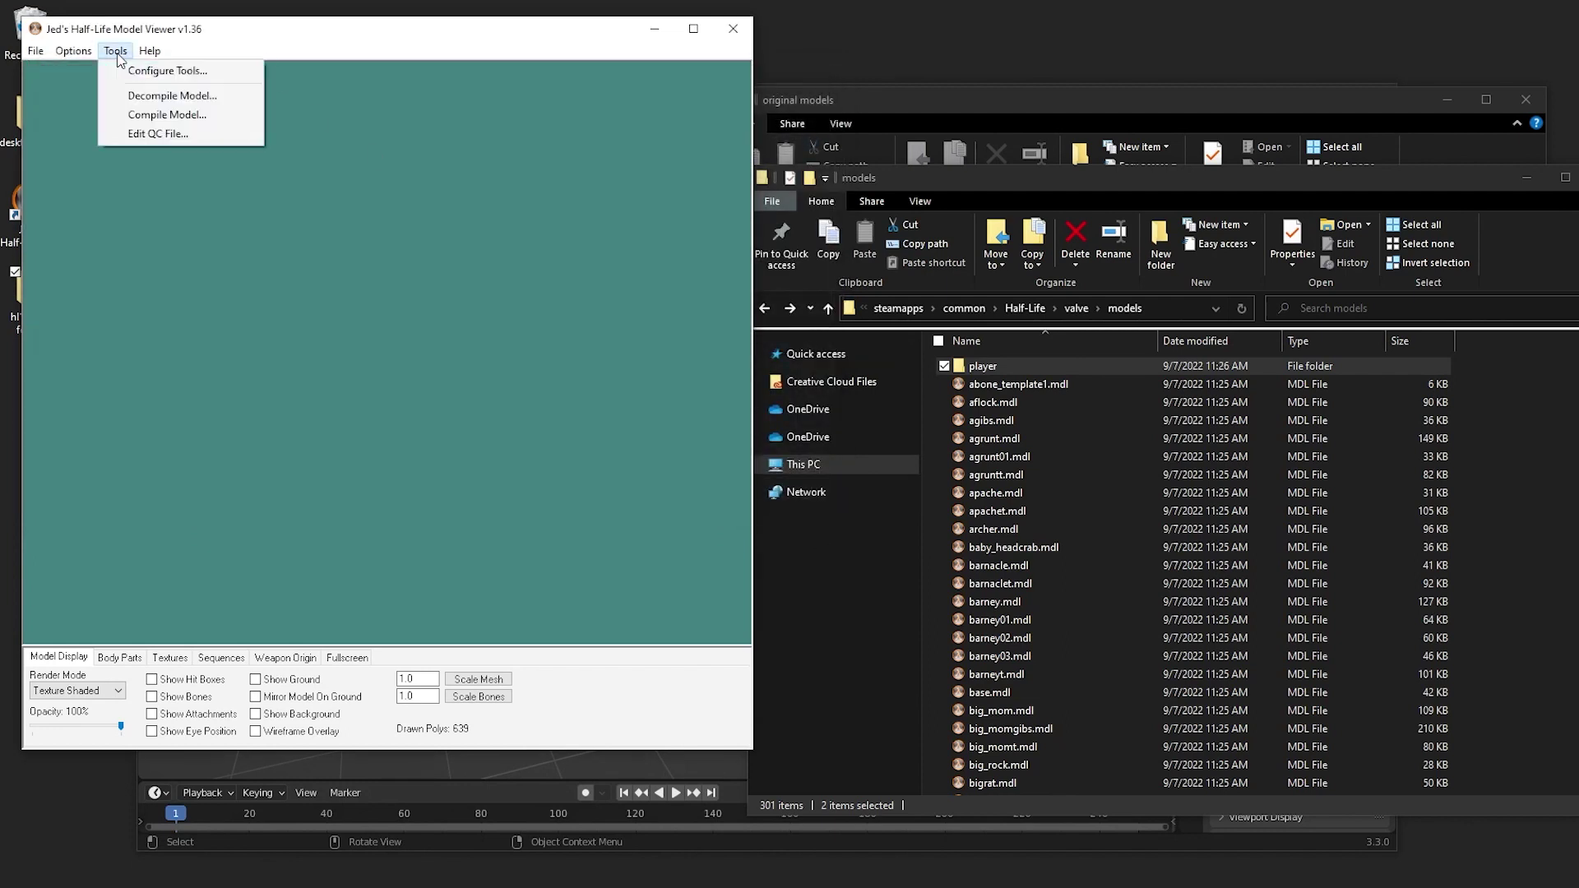
left_click(172, 96)
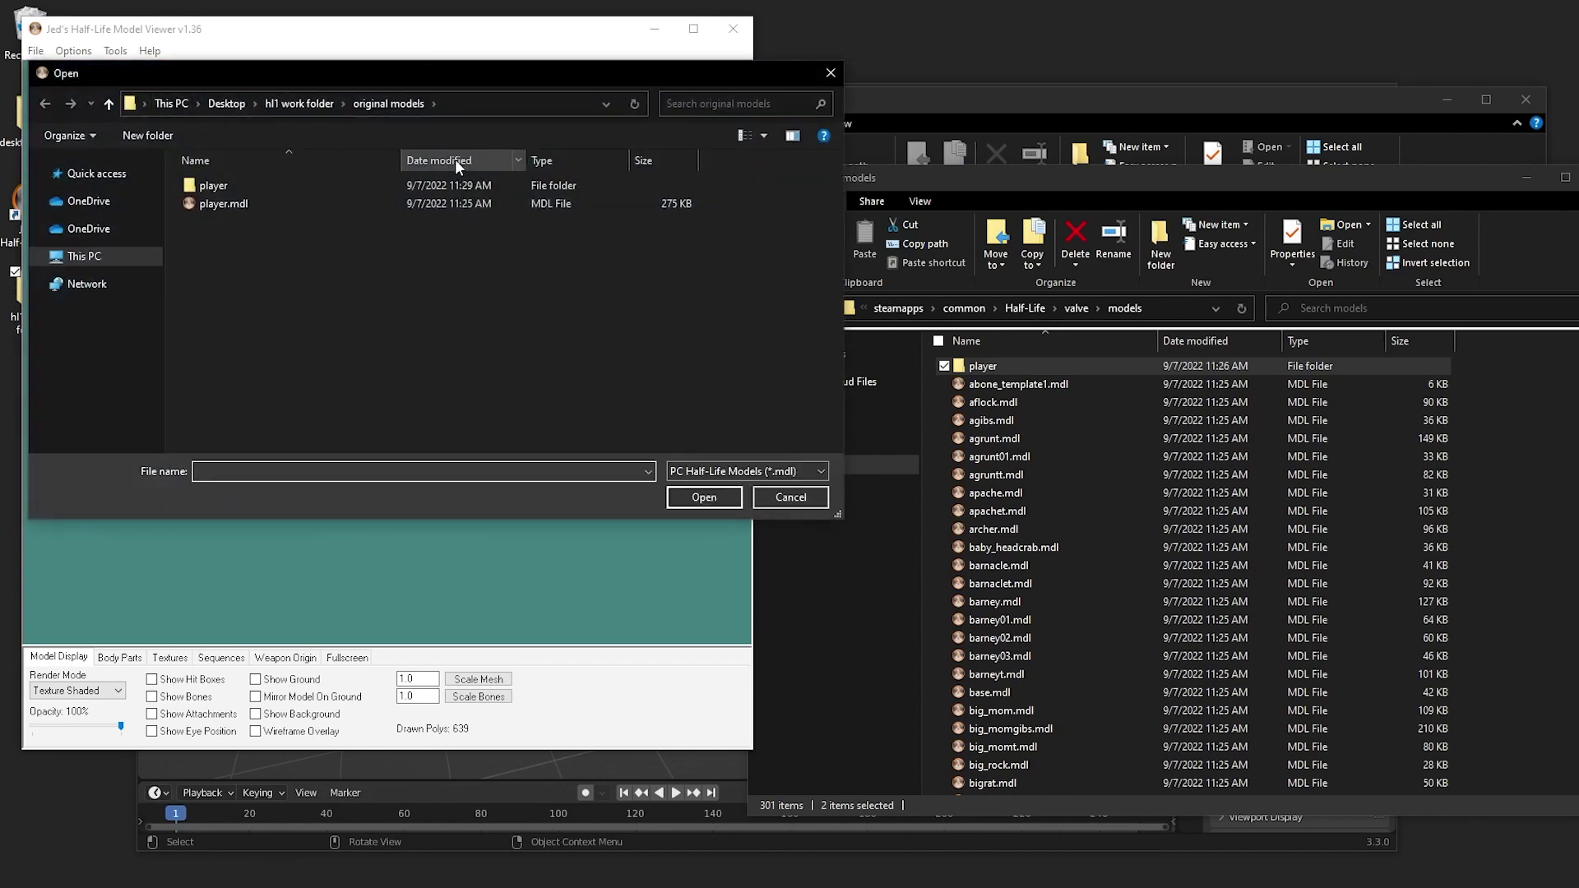
left_click(338, 184)
double_click(338, 184)
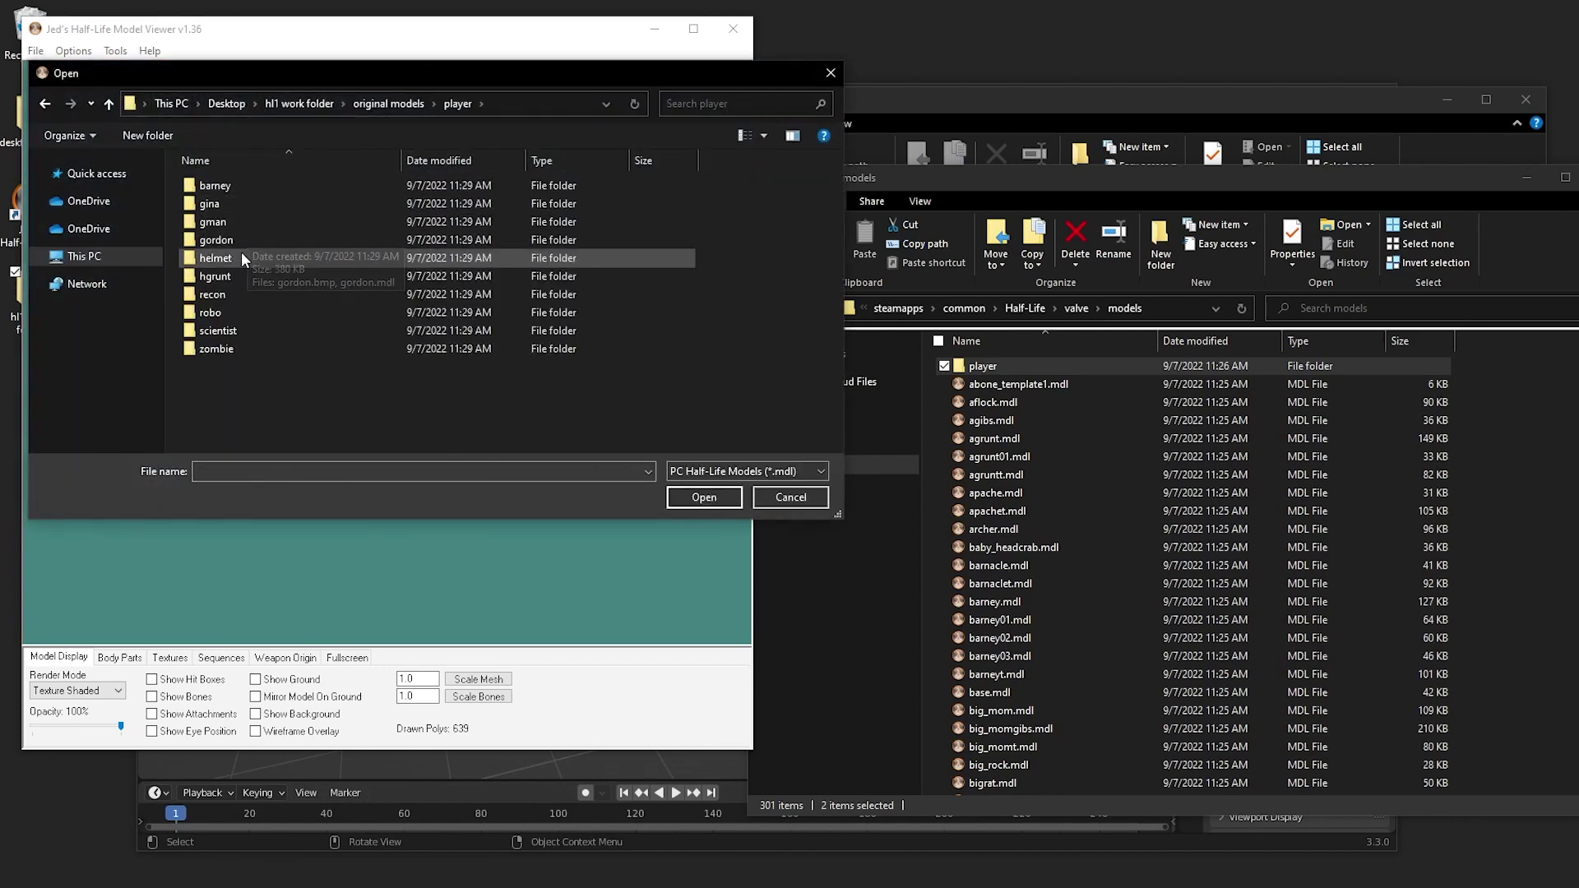
double_click(245, 238)
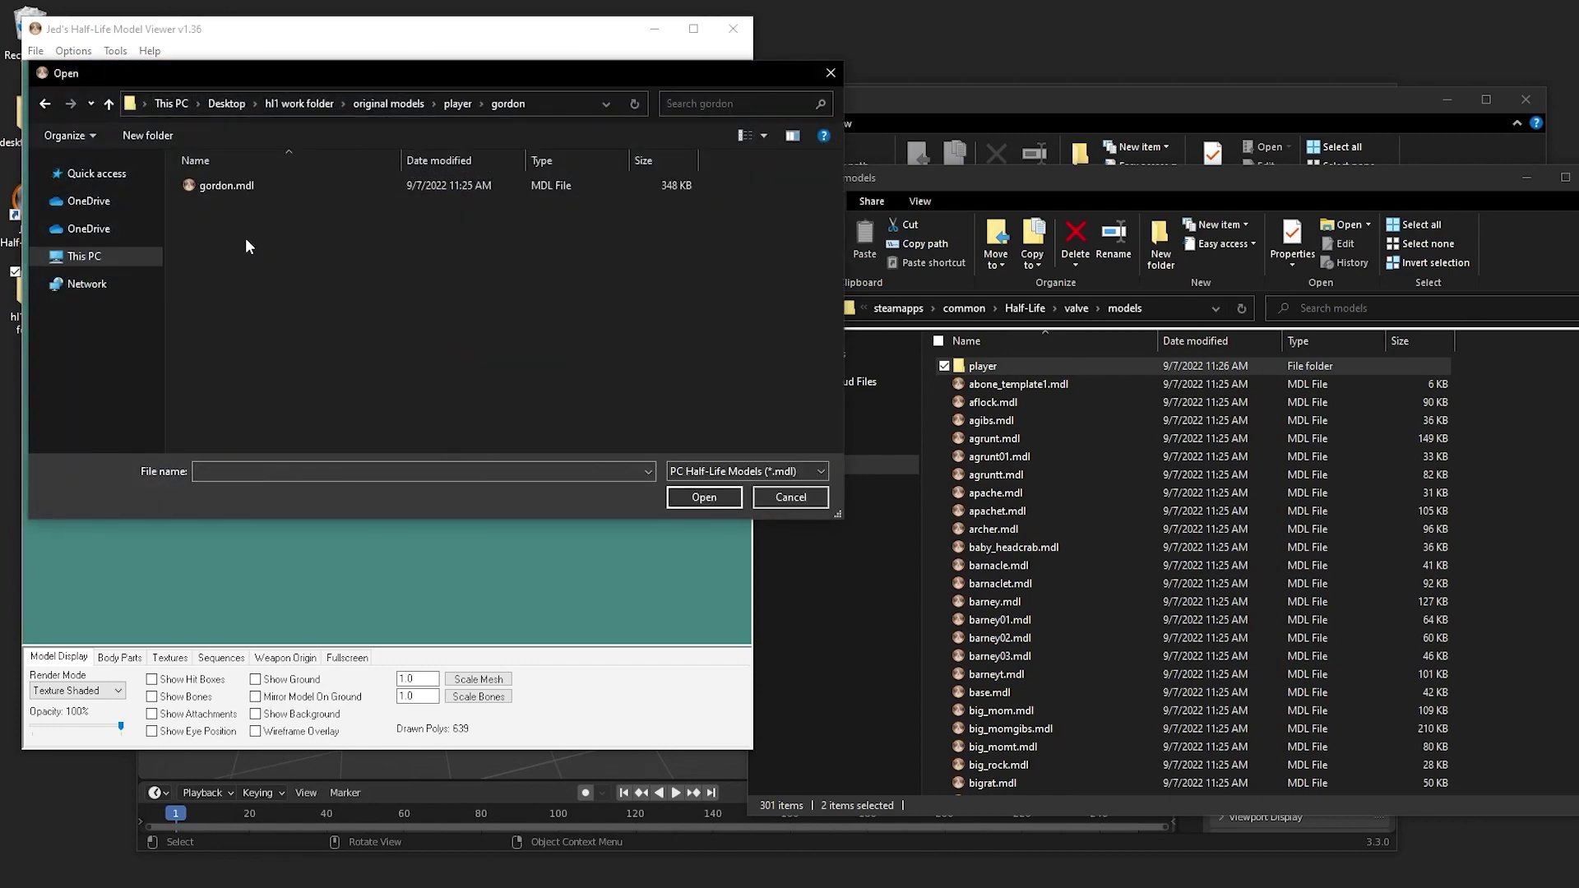
double_click(254, 185)
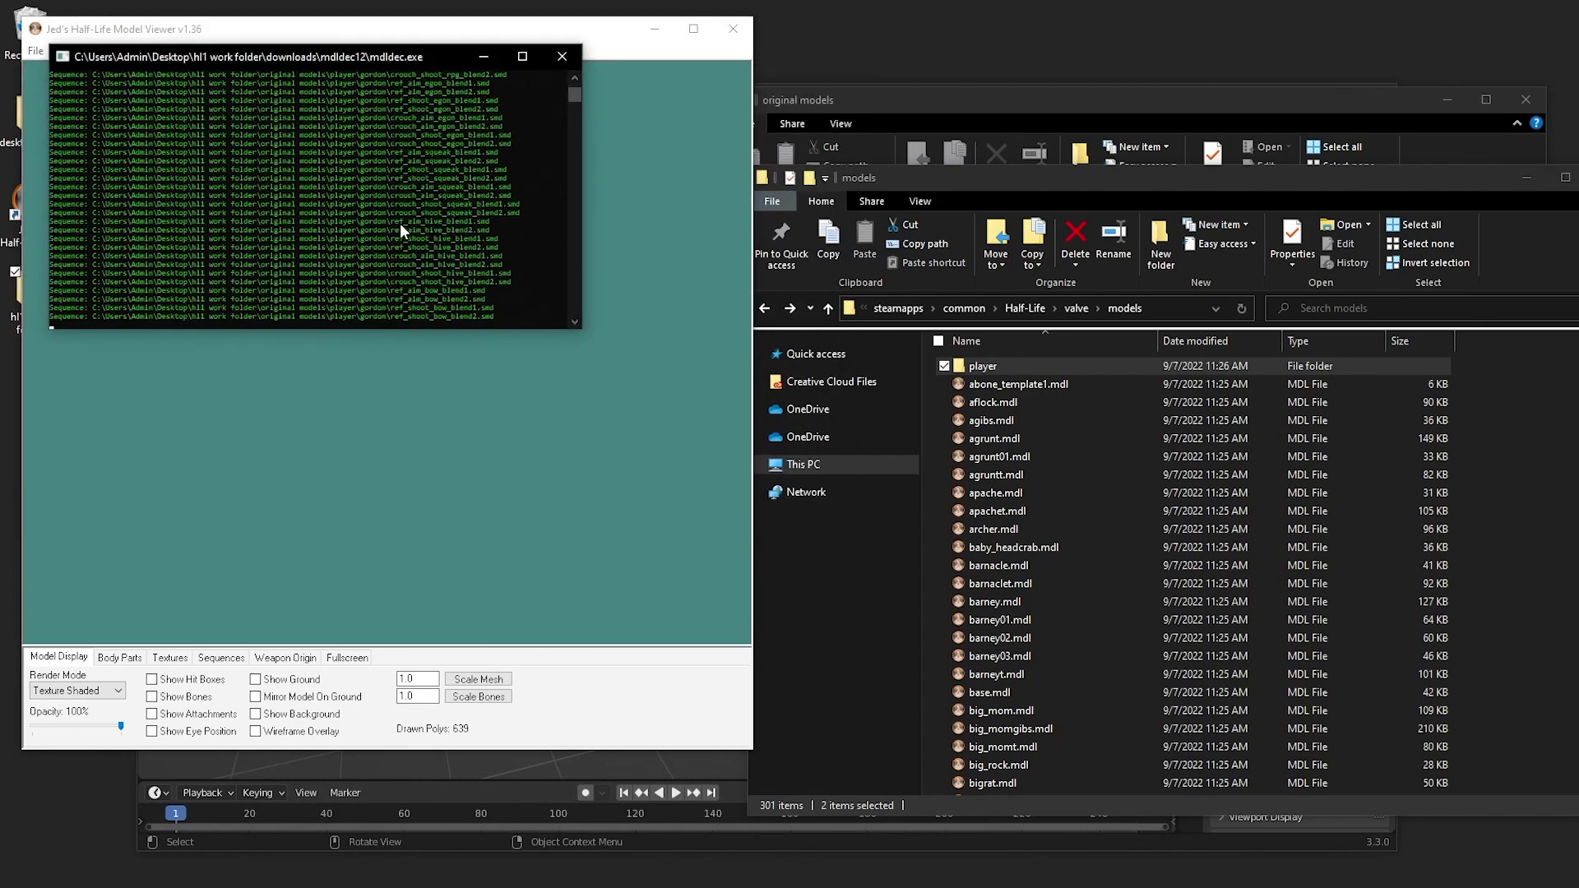
- Navigate Explorer from hl1 work folder into original models > player > gordon with the decompiled files
left_click(796, 102)
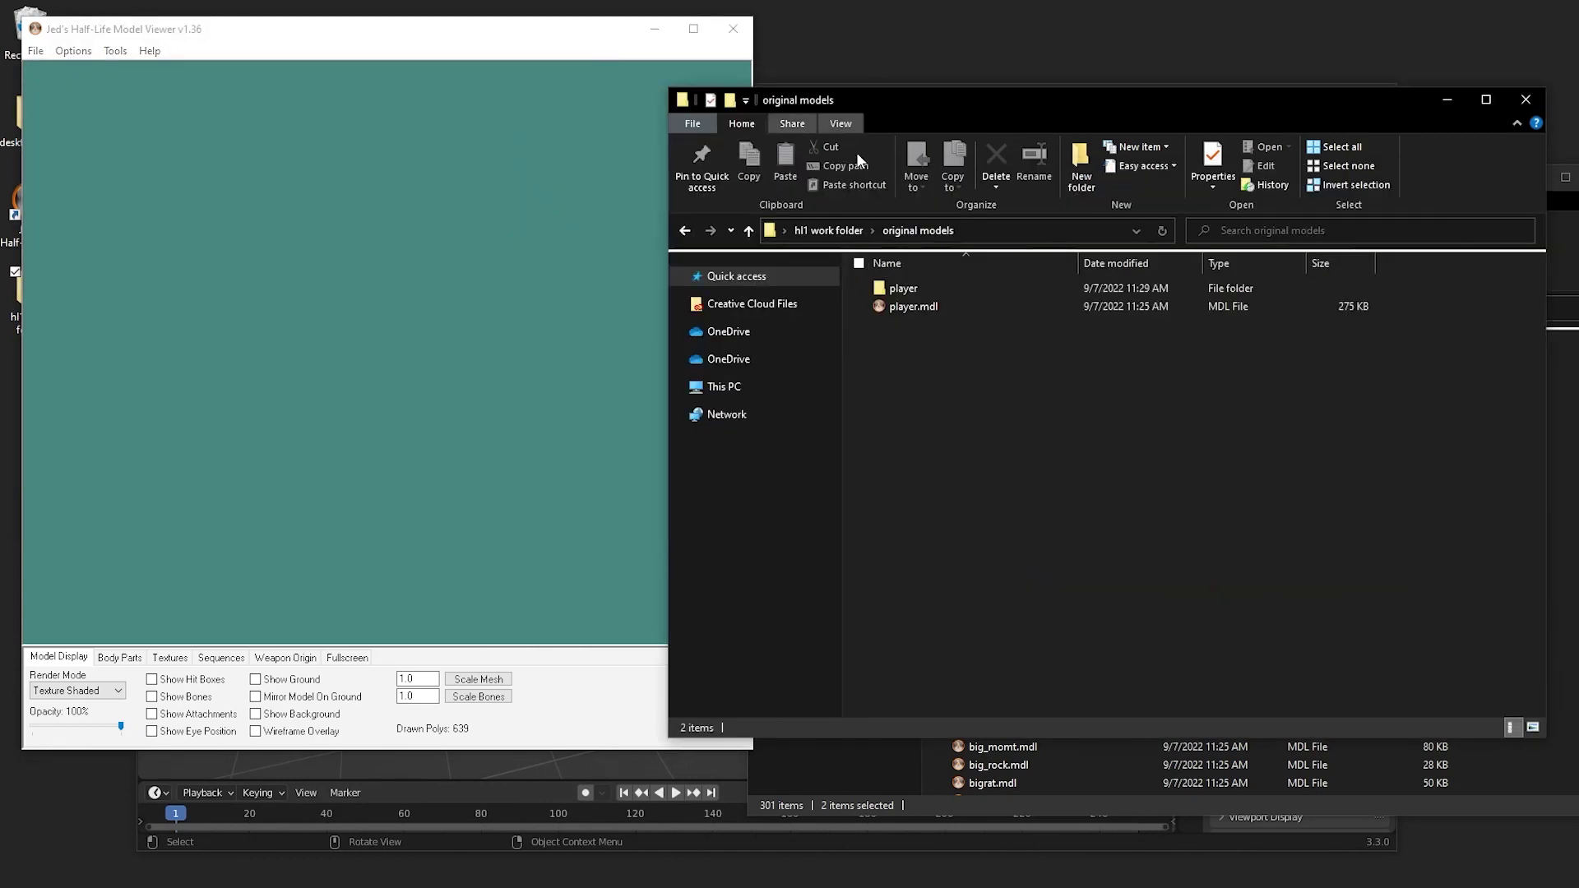
left_click(855, 231)
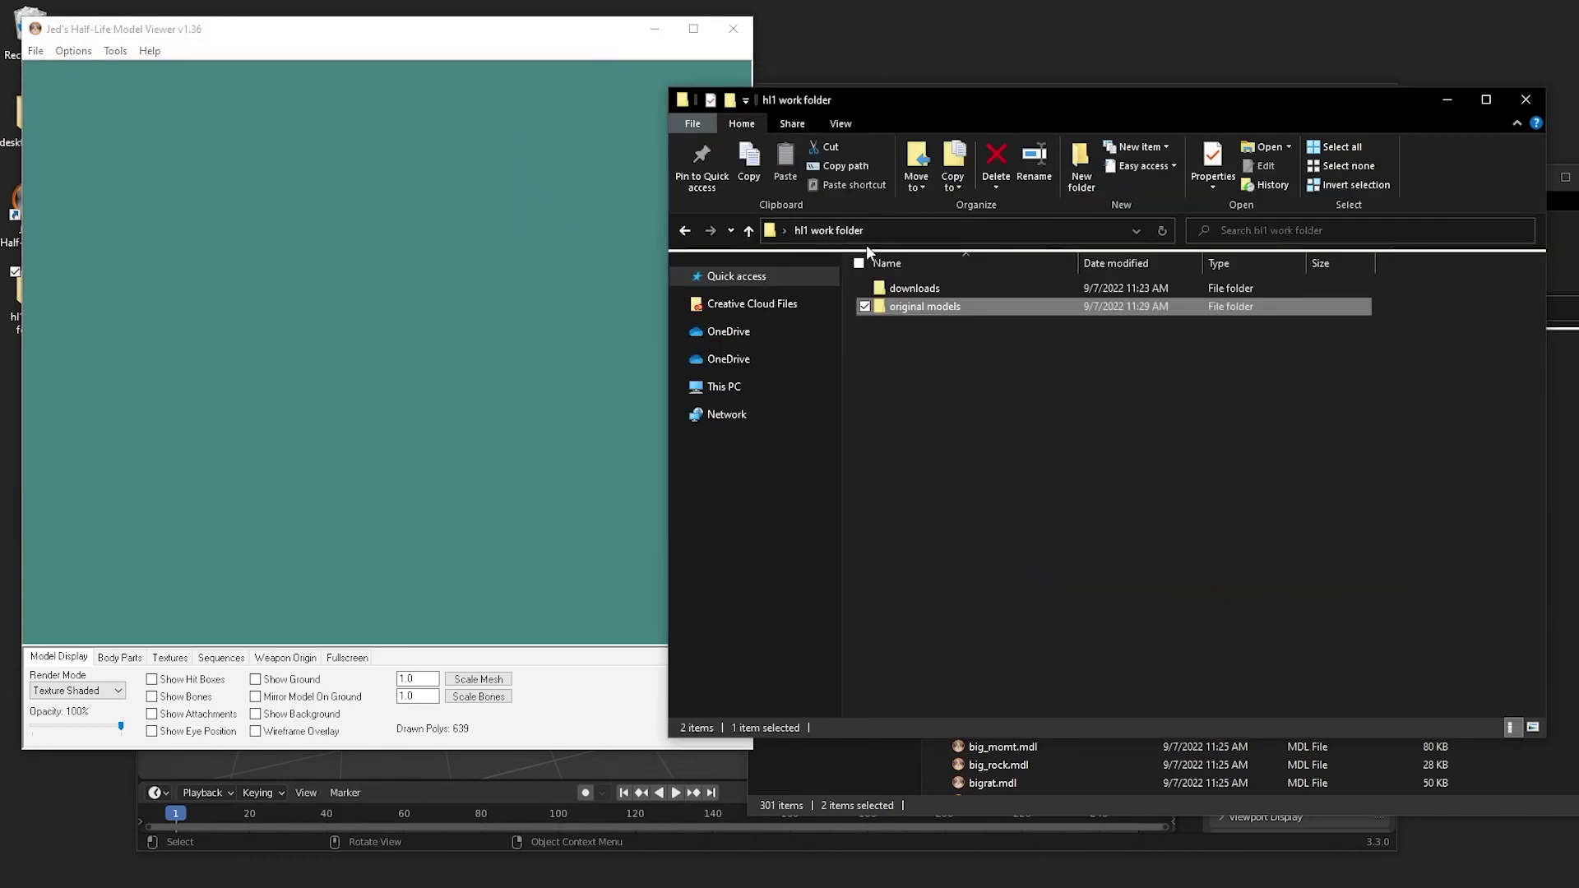
double_click(923, 306)
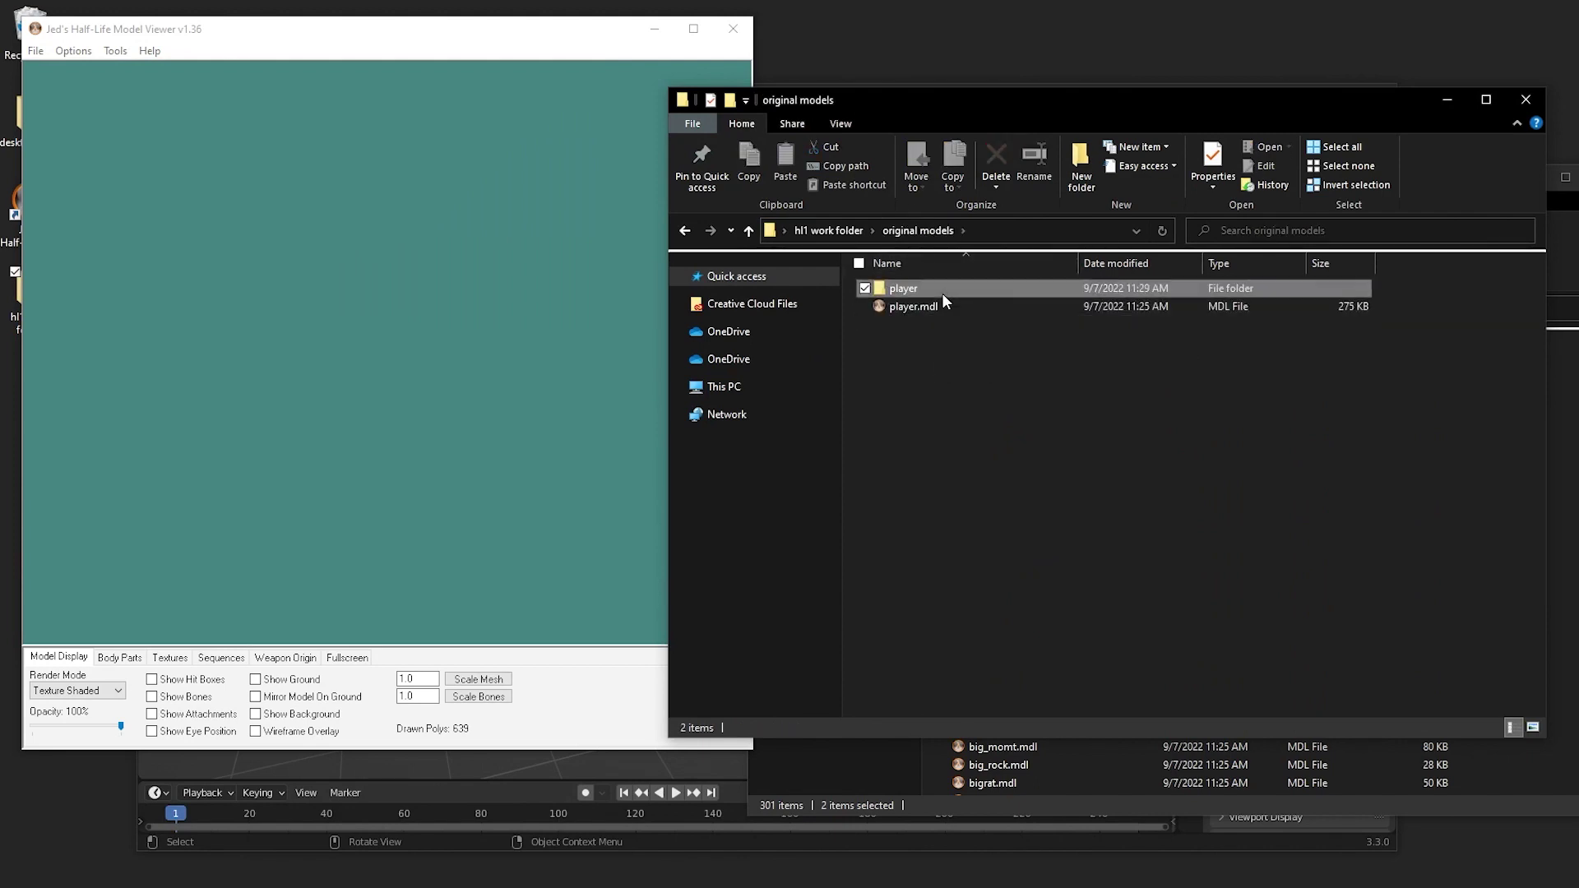
double_click(940, 289)
double_click(935, 340)
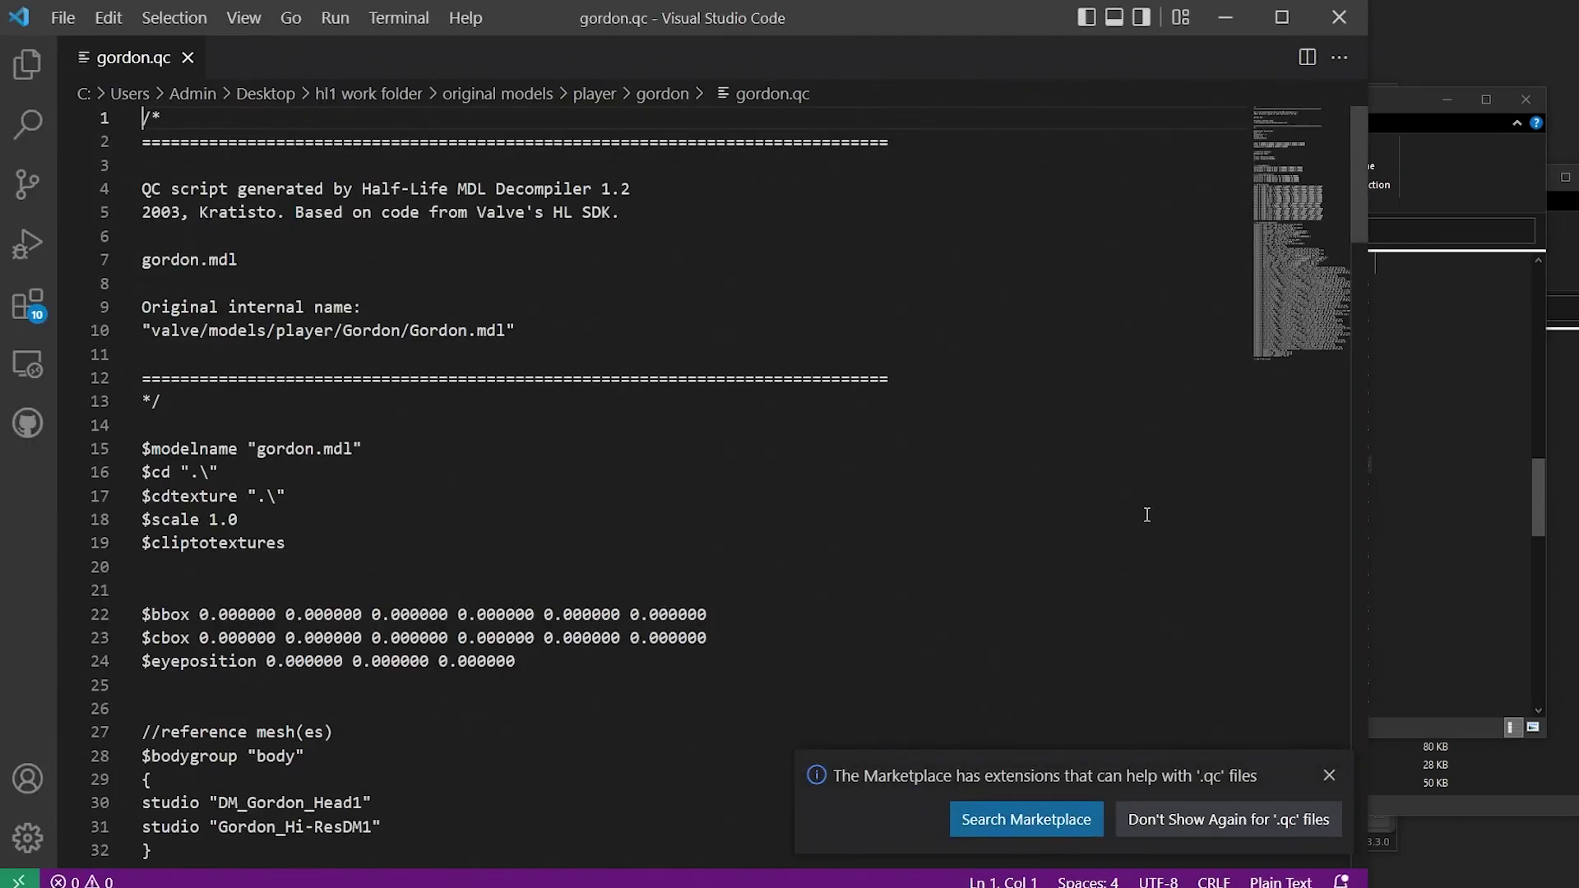
- Dismiss the extension notice and scroll through gordon.qc to the end and partway back
left_click(1329, 774)
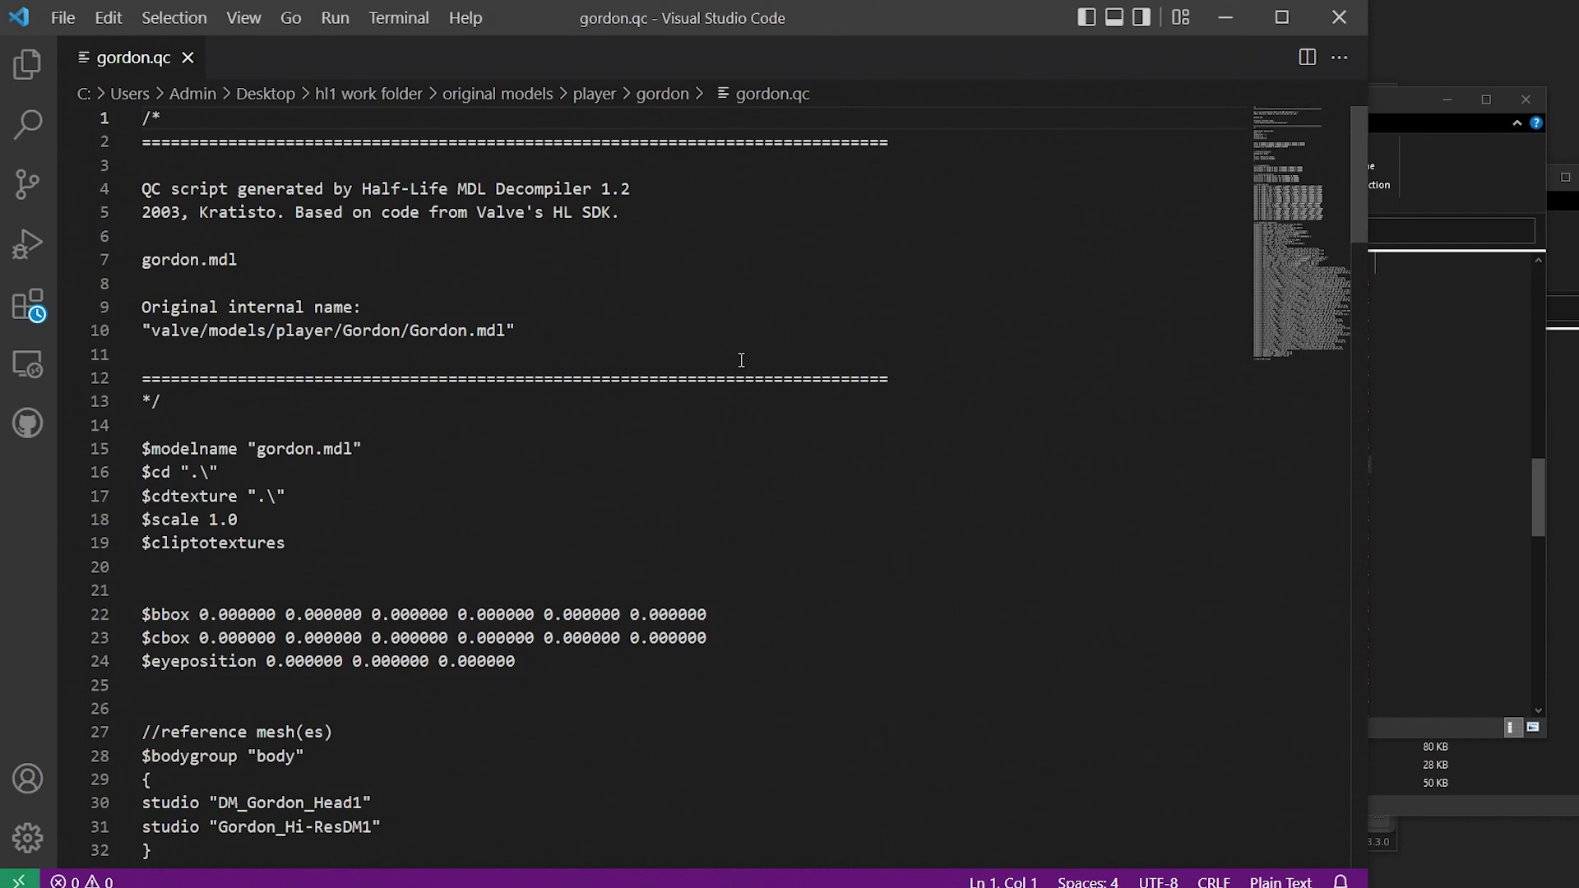
scroll(740, 361, "down", 3)
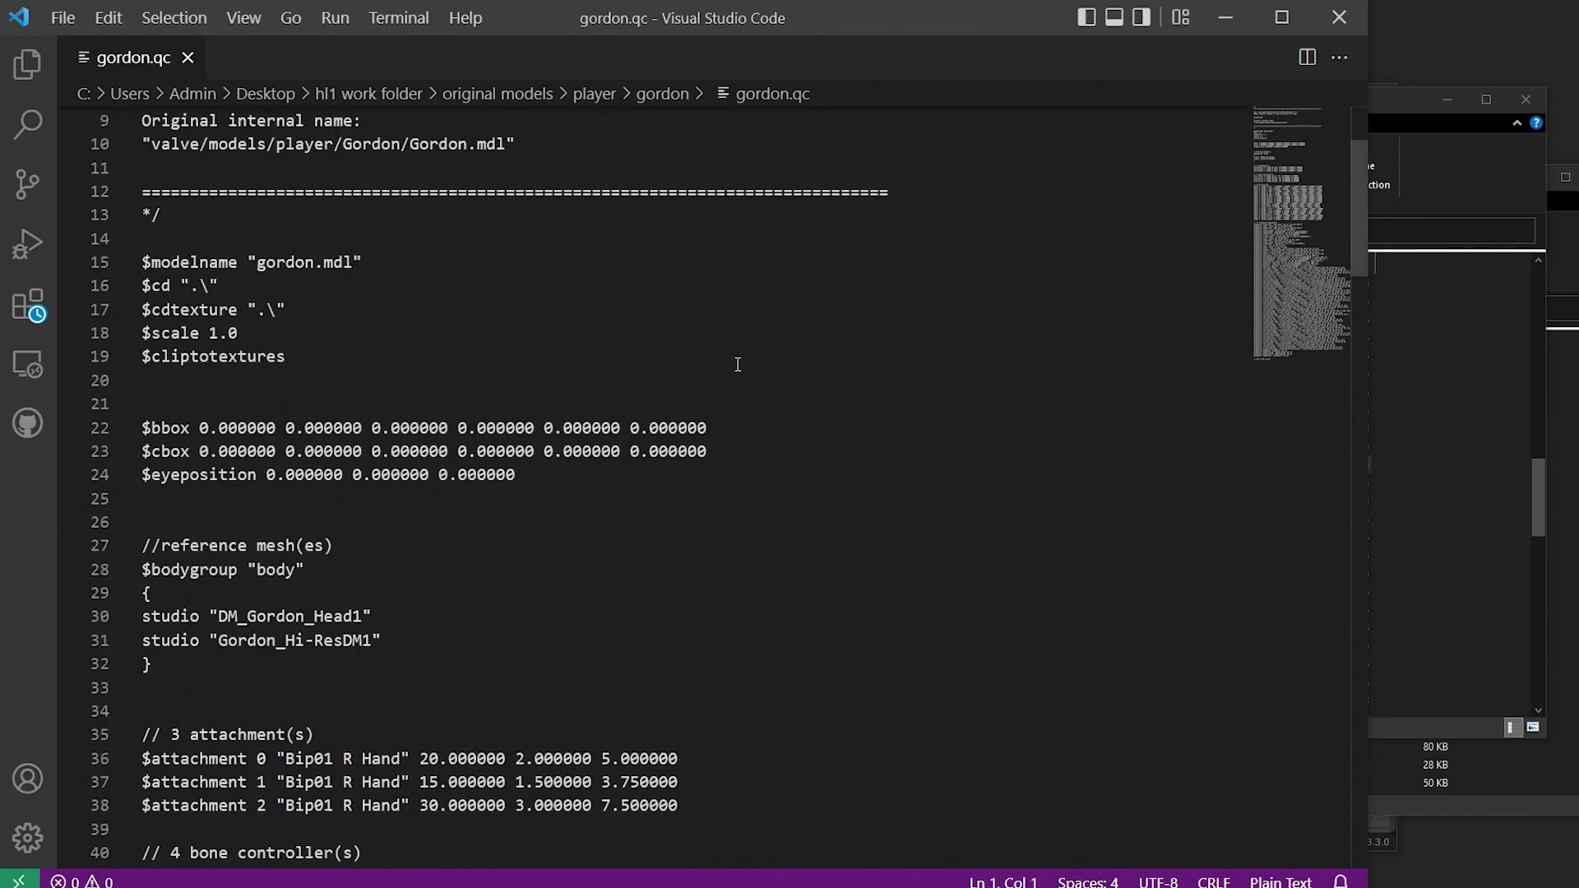
scroll(737, 364, "down", 2)
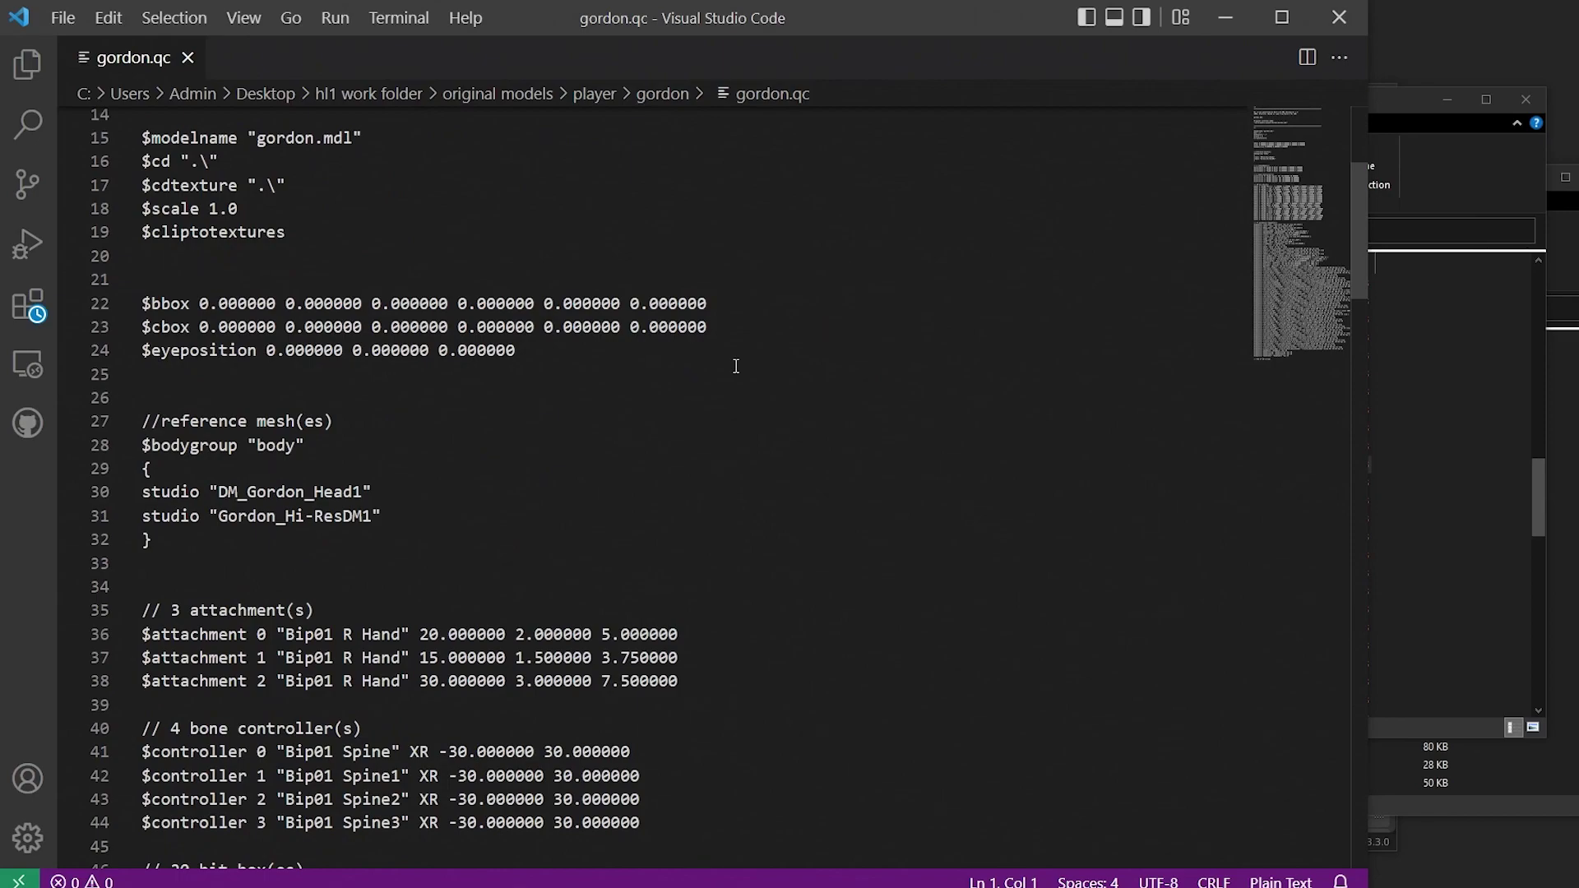
scroll(736, 366, "down", 3)
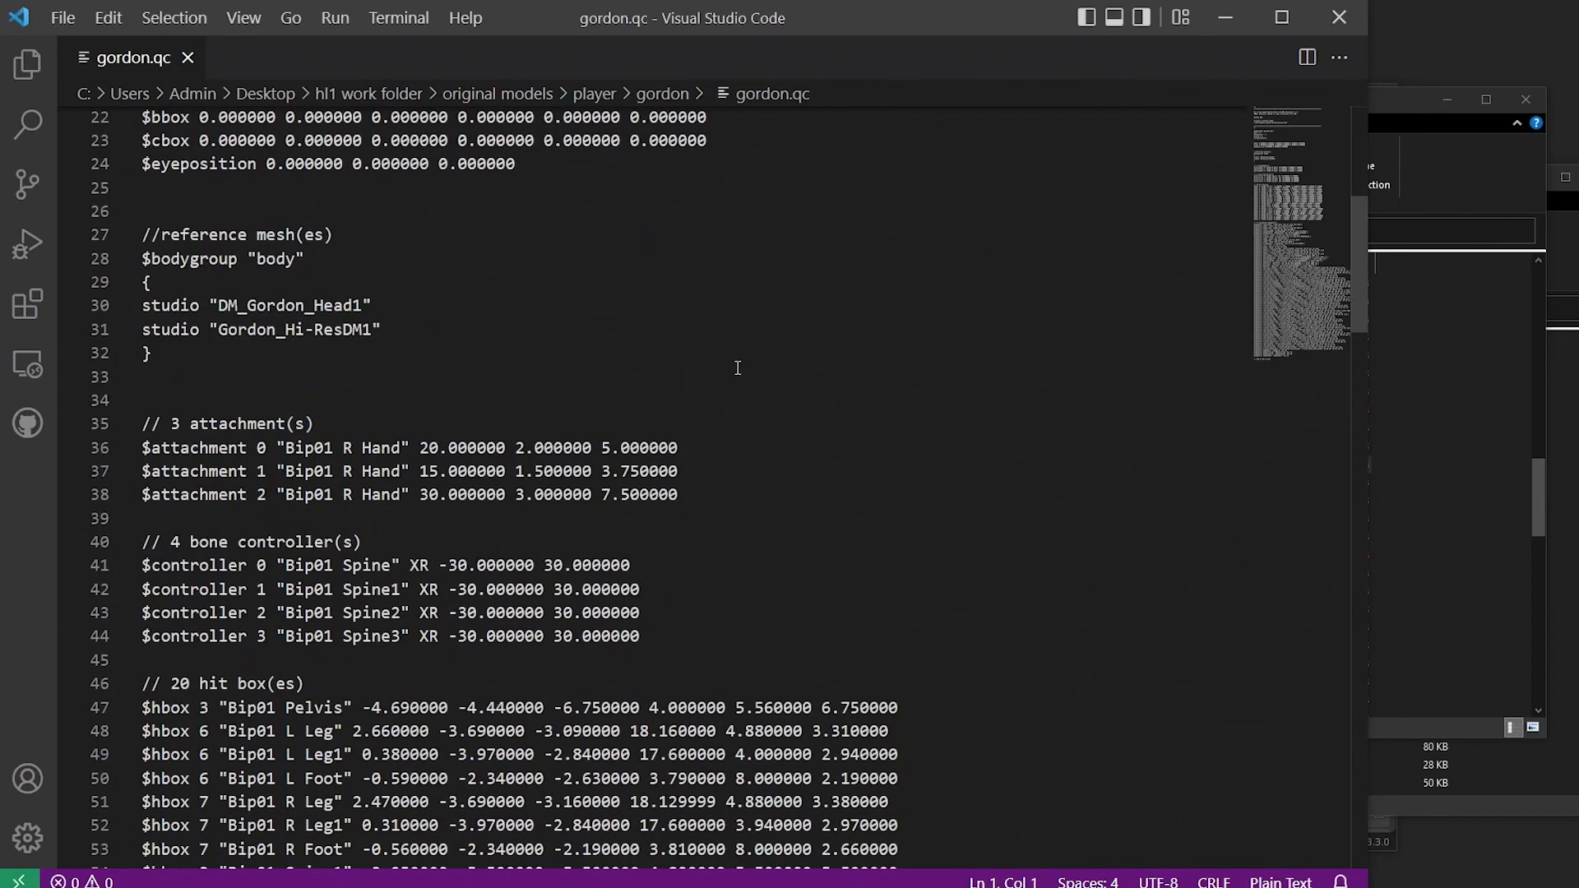
scroll(738, 368, "down", 12)
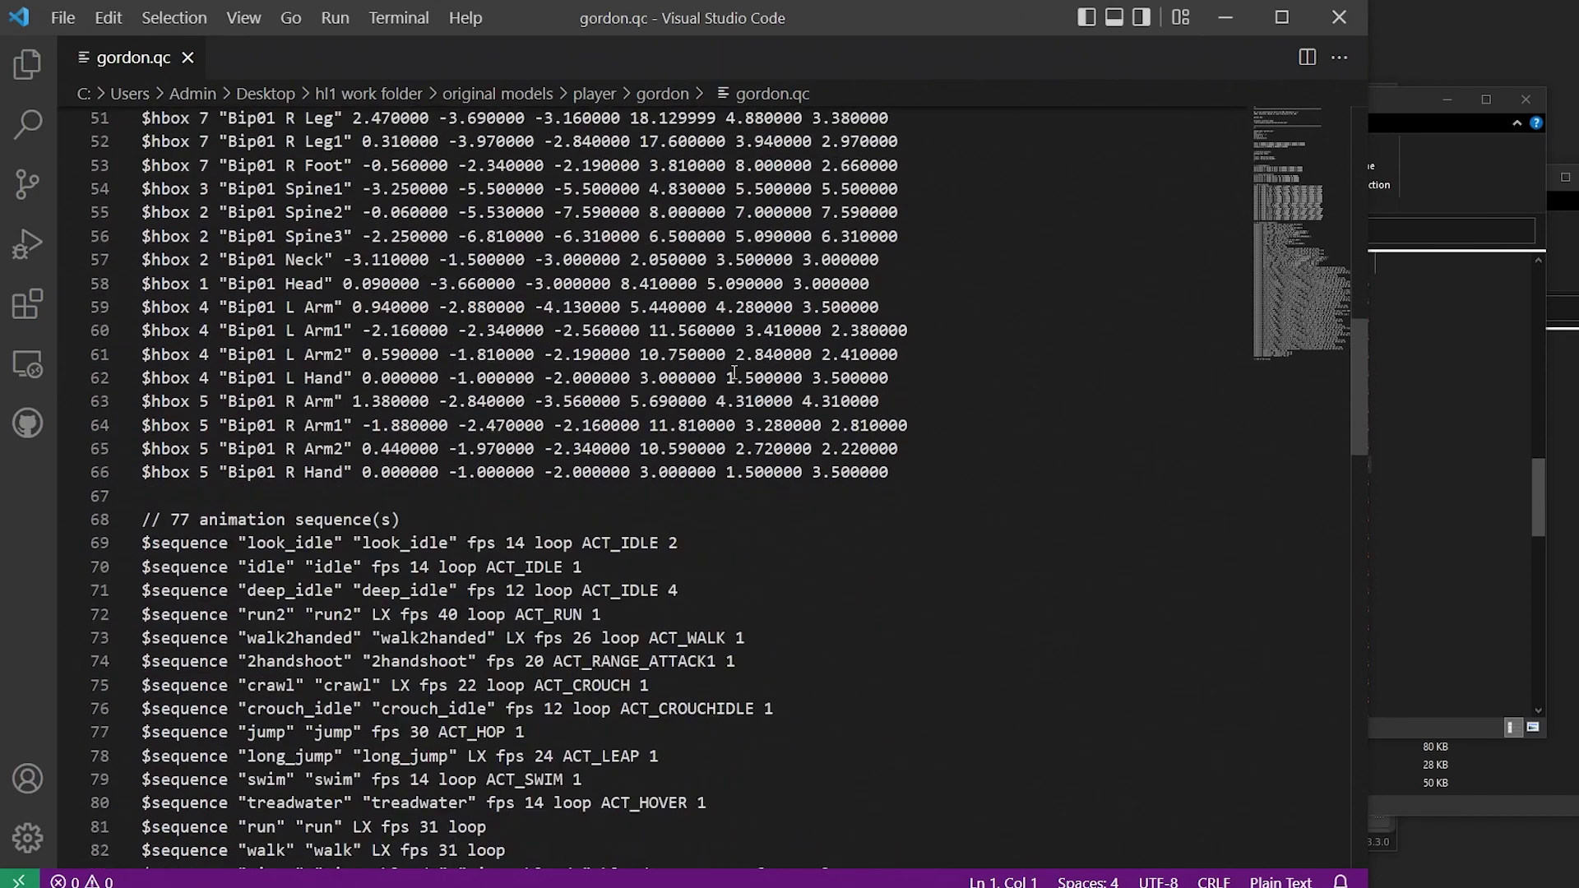
scroll(732, 372, "down", 18)
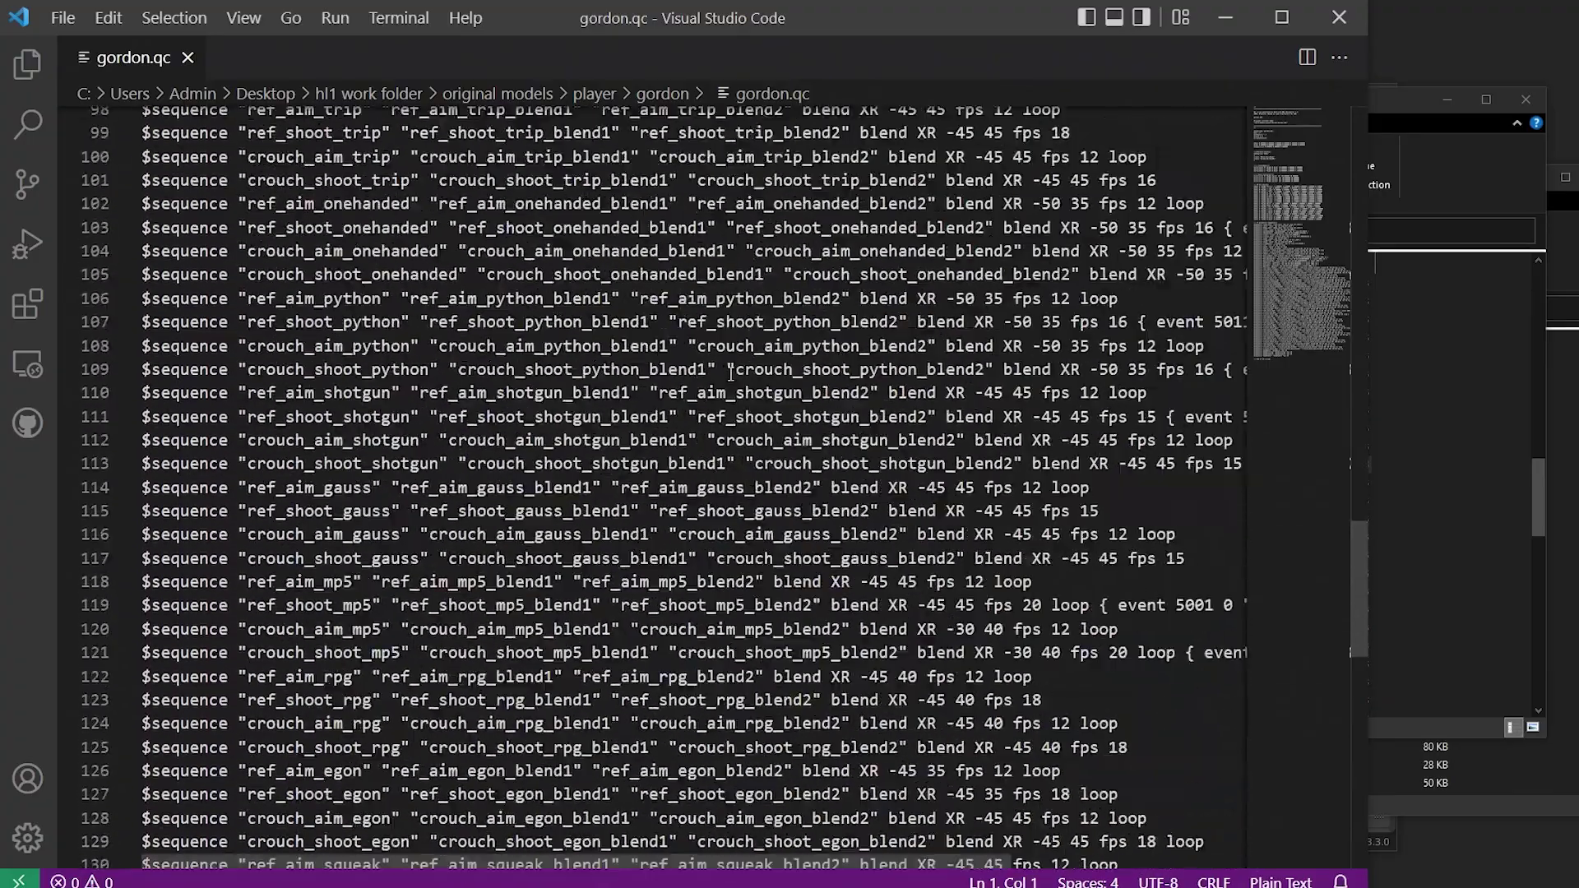
scroll(729, 375, "down", 5)
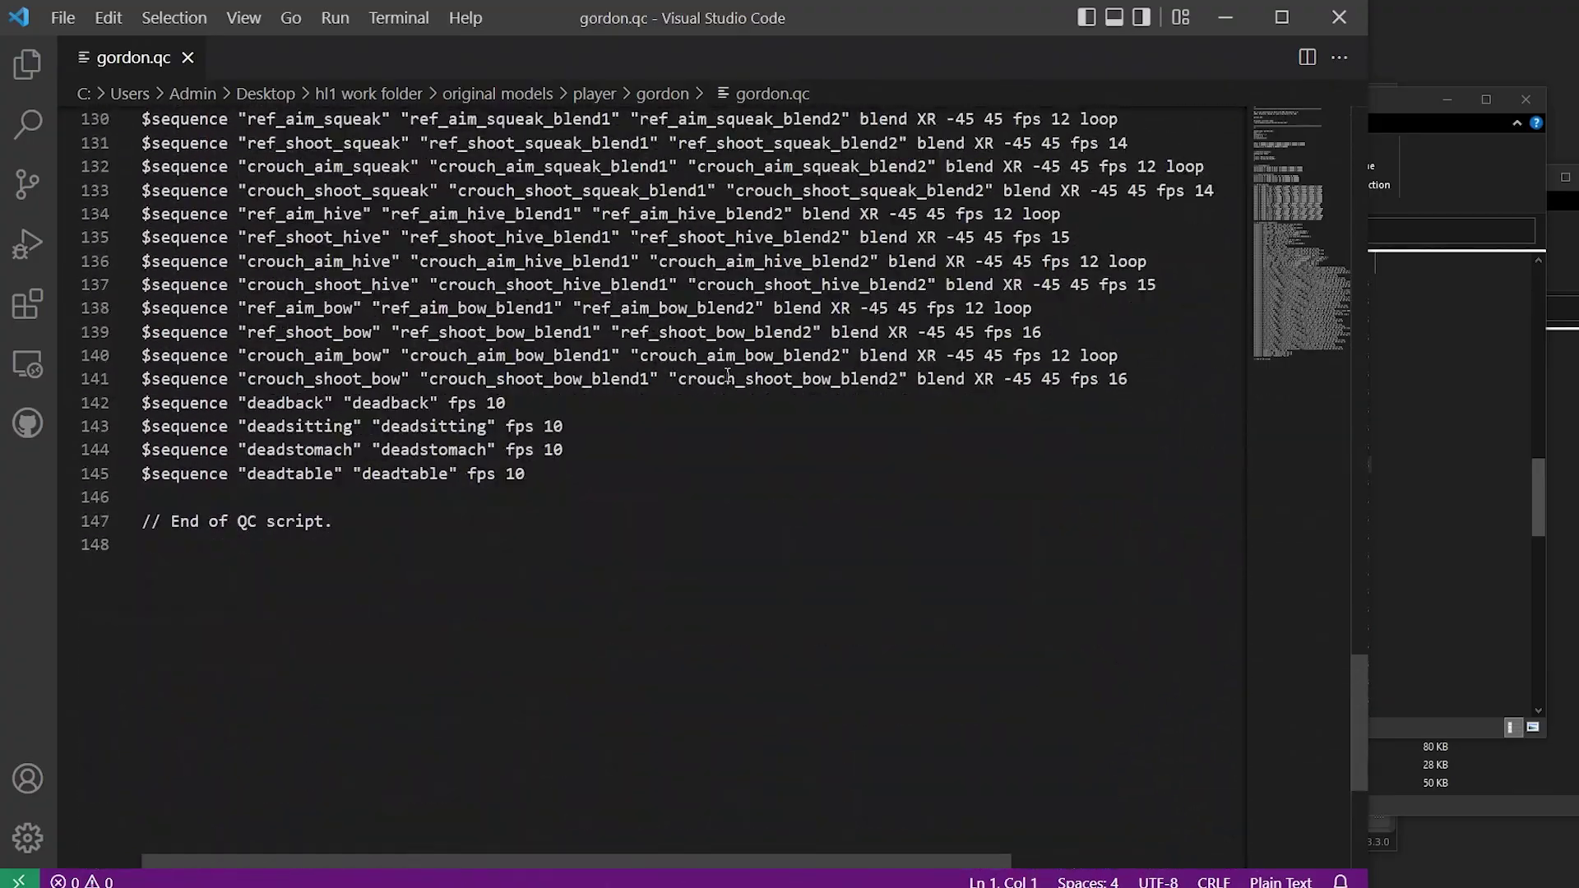
scroll(727, 374, "up", 20)
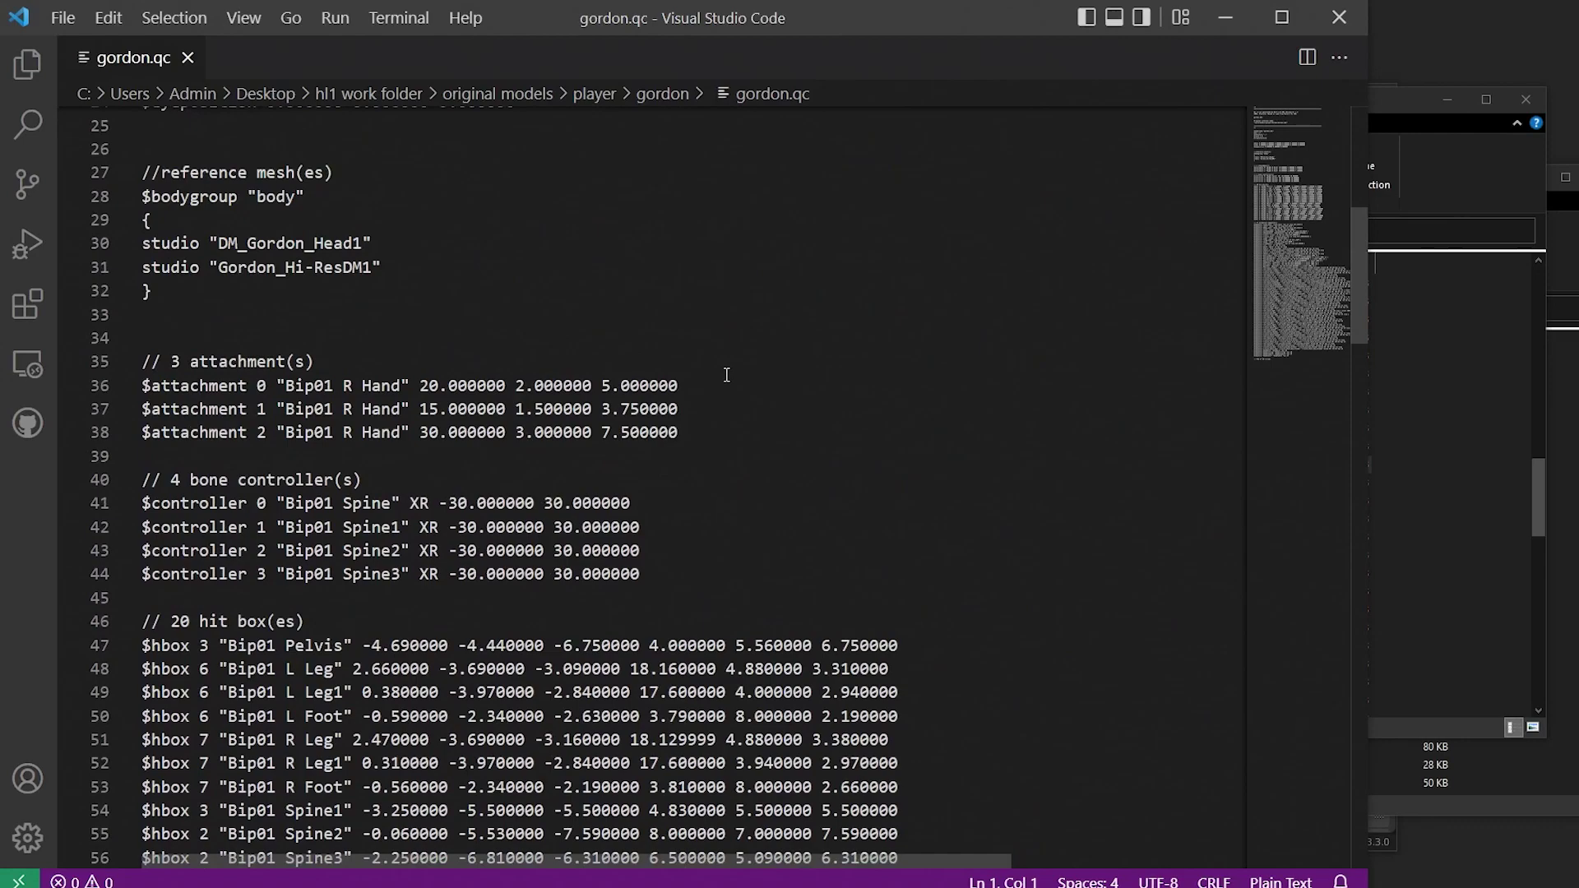
scroll(726, 375, "up", 5)
scroll(726, 375, "up", 3)
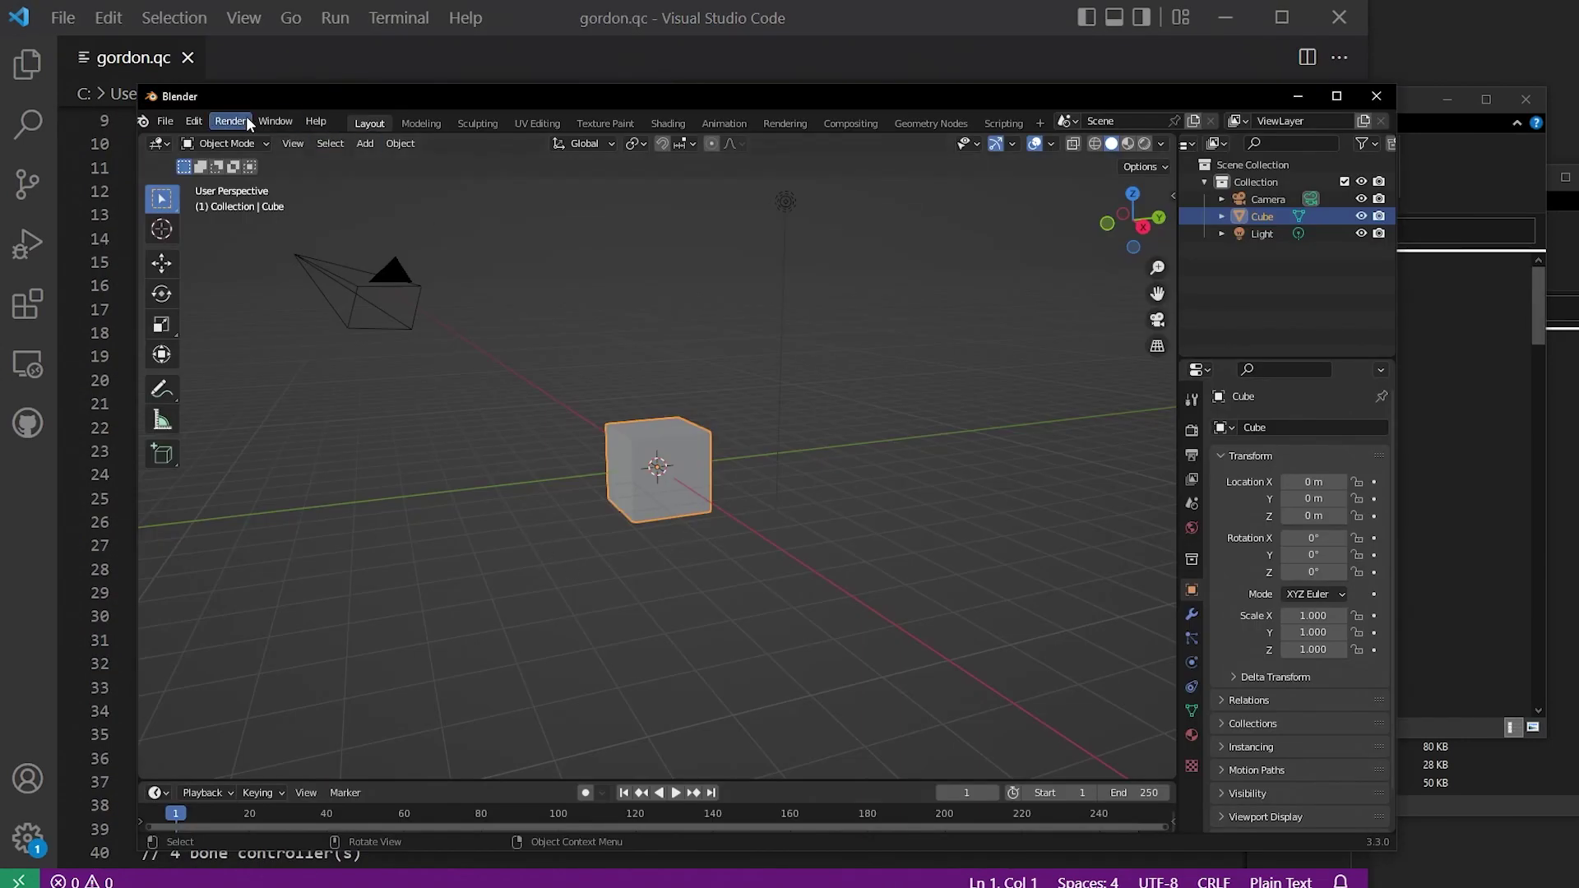
- Start a Source Engine import browsed to Desktop\hl1 work folder\original models\player
left_click(165, 121)
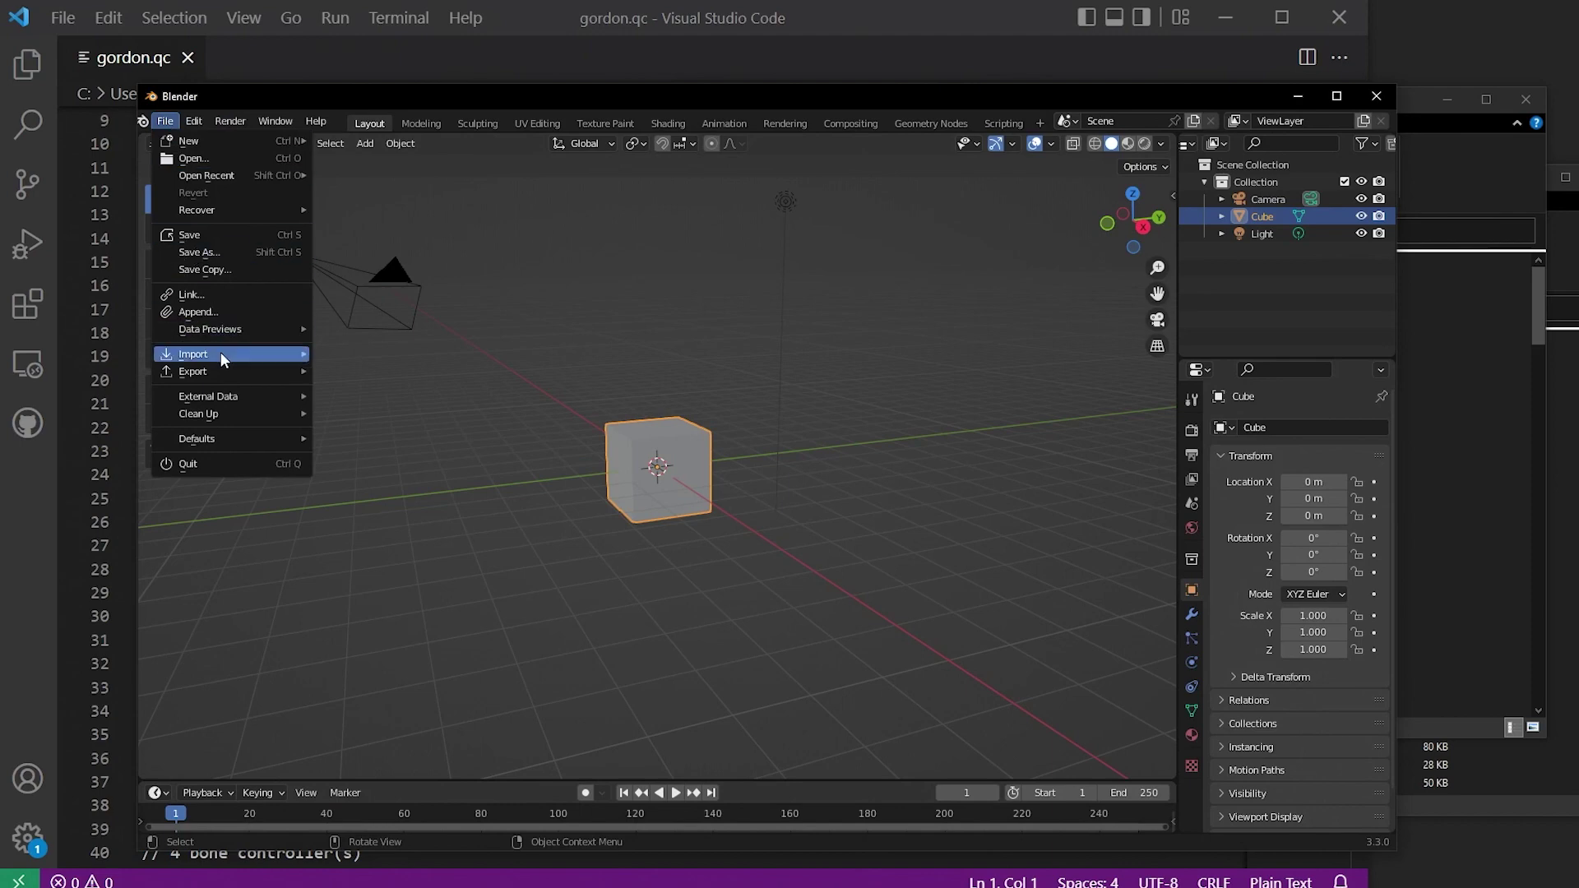
mouse_move(216, 351)
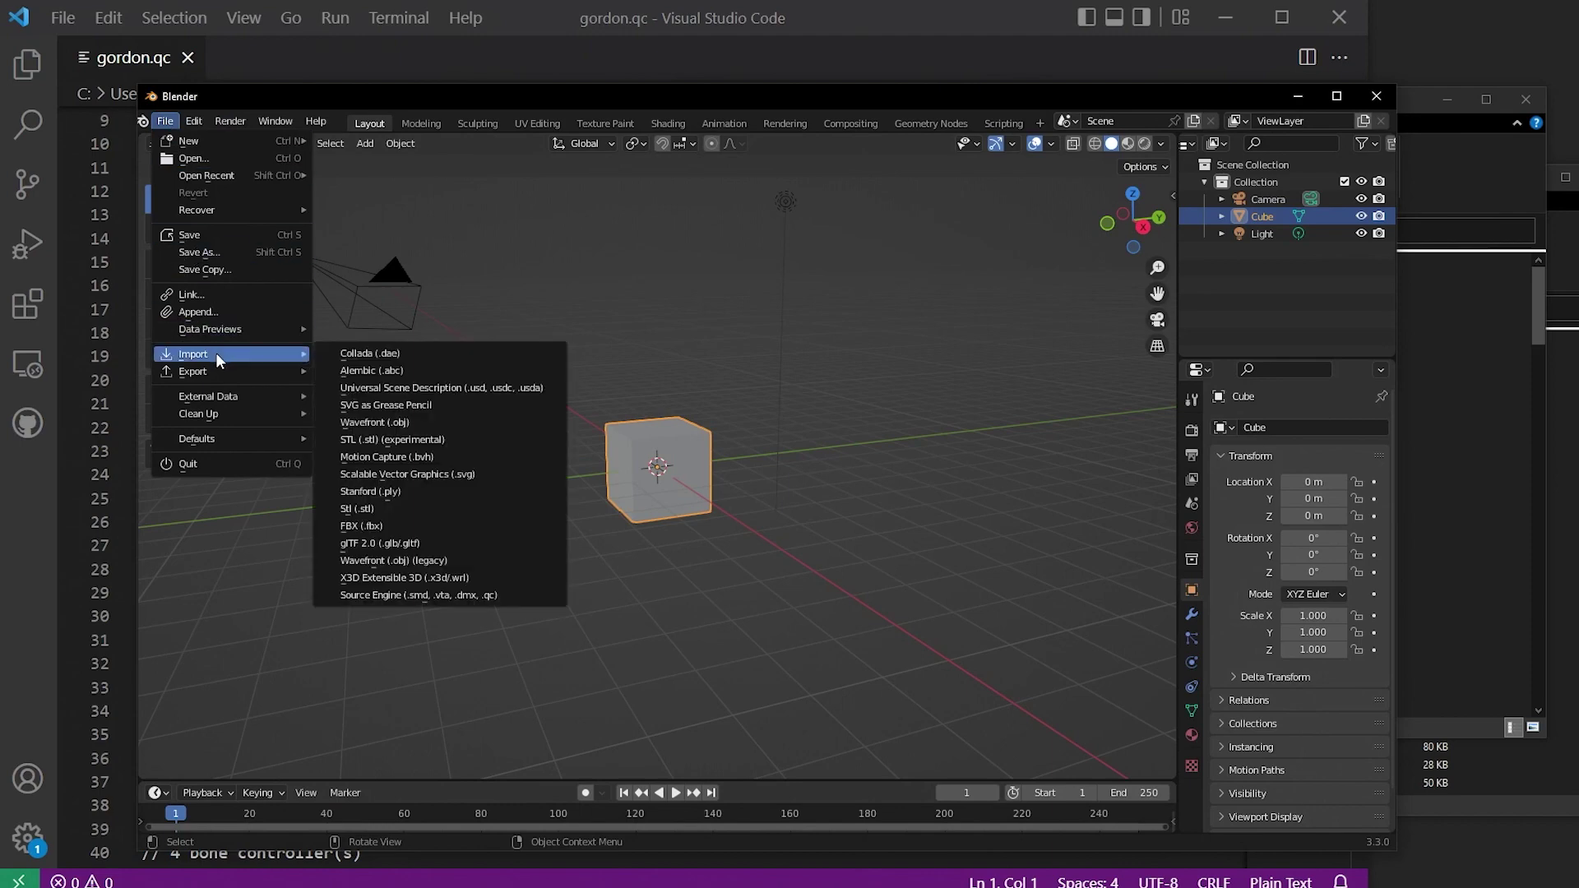
left_click(436, 594)
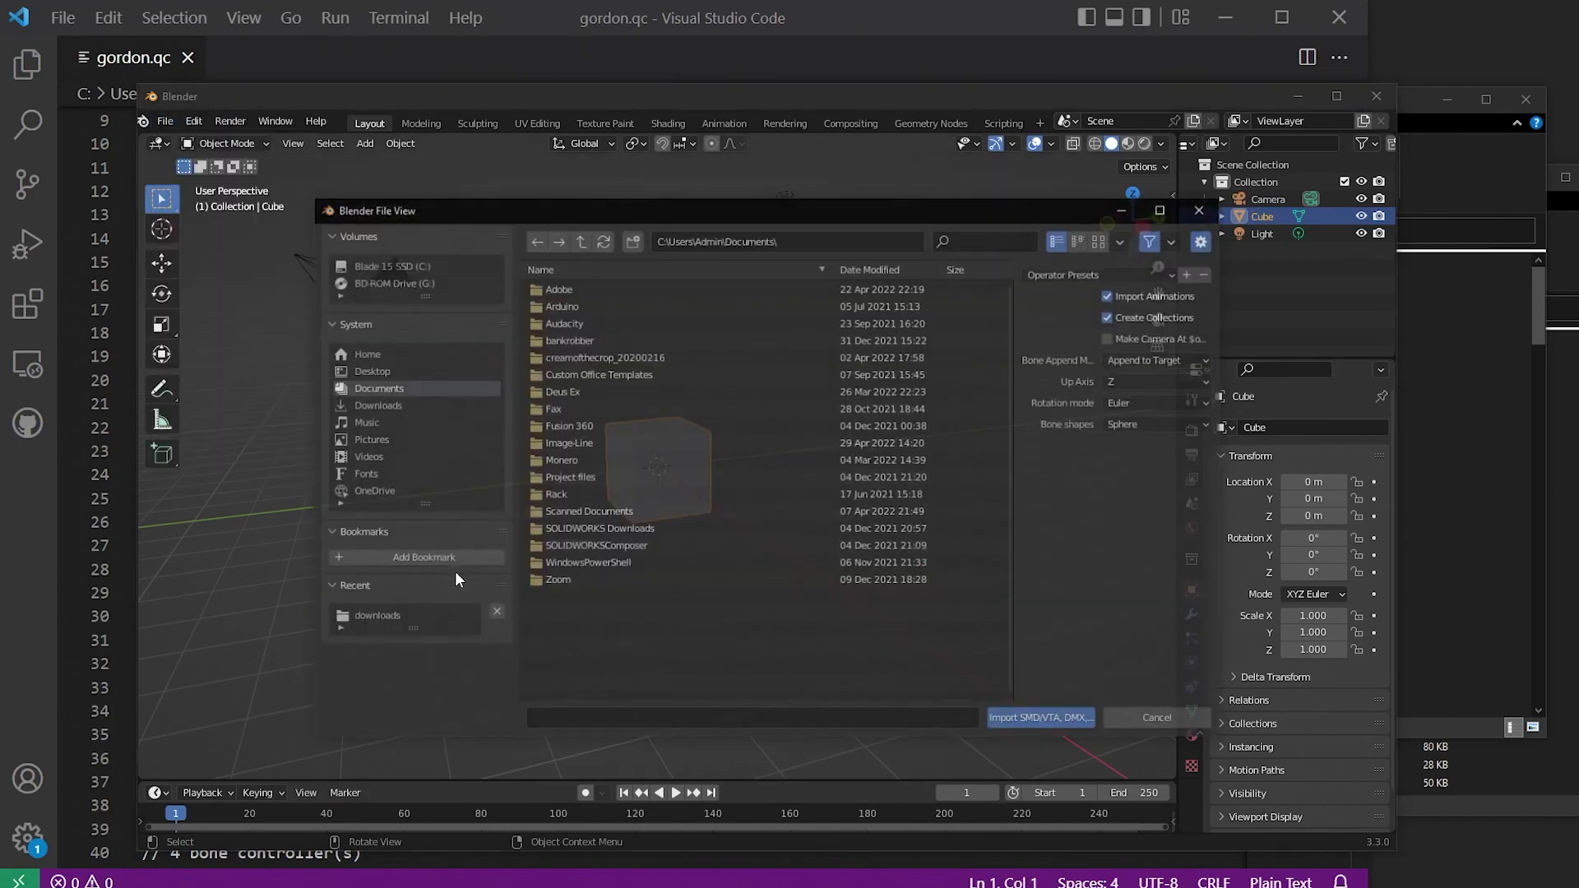
left_click(367, 370)
double_click(621, 327)
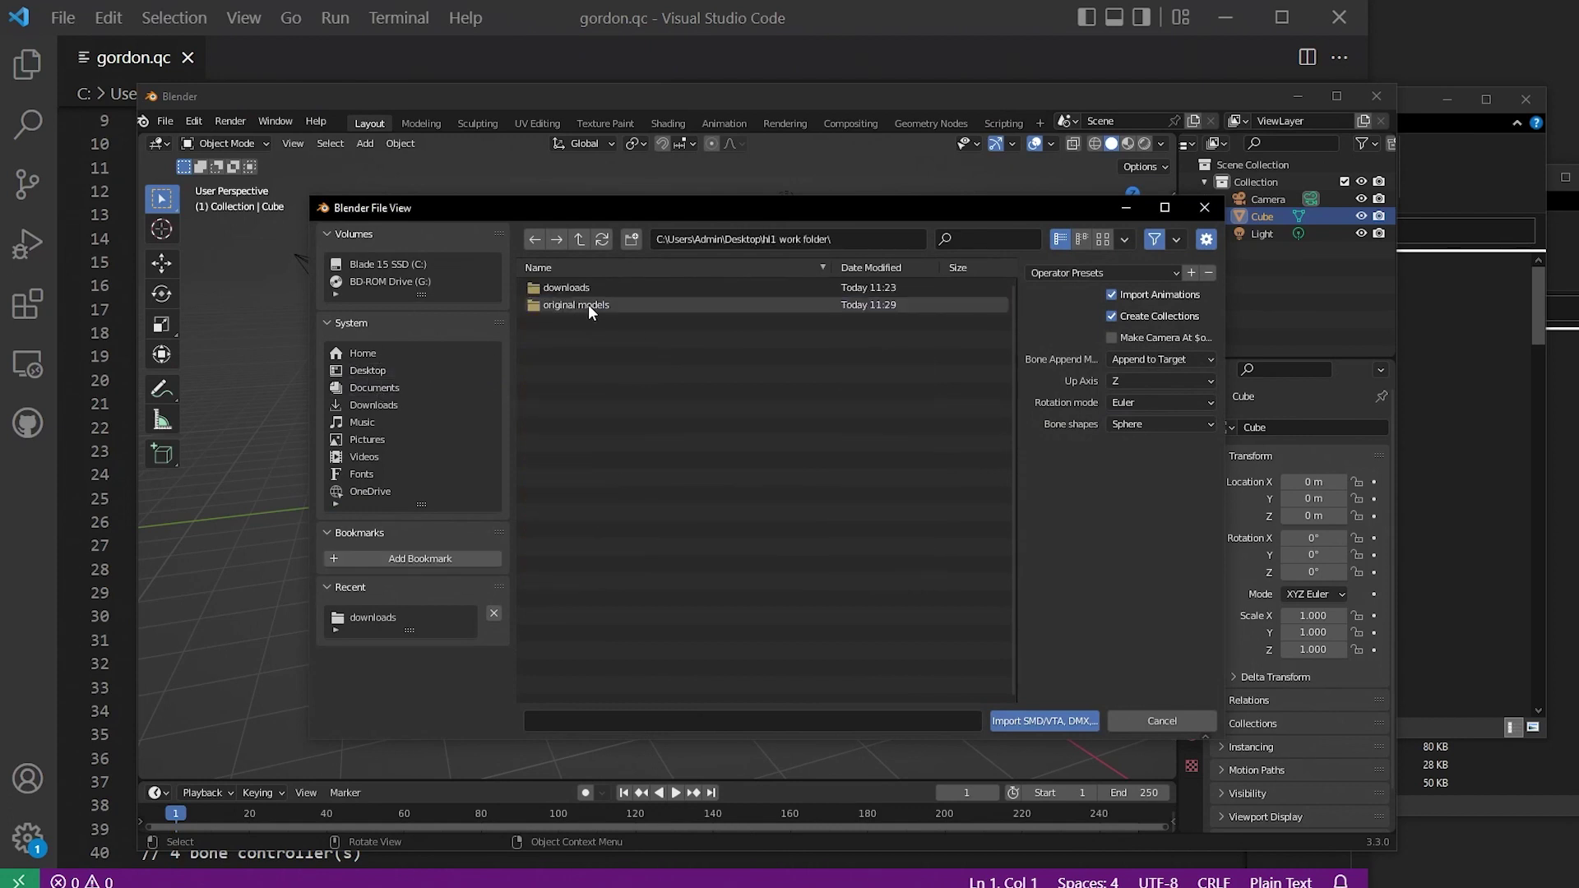
double_click(589, 305)
double_click(577, 287)
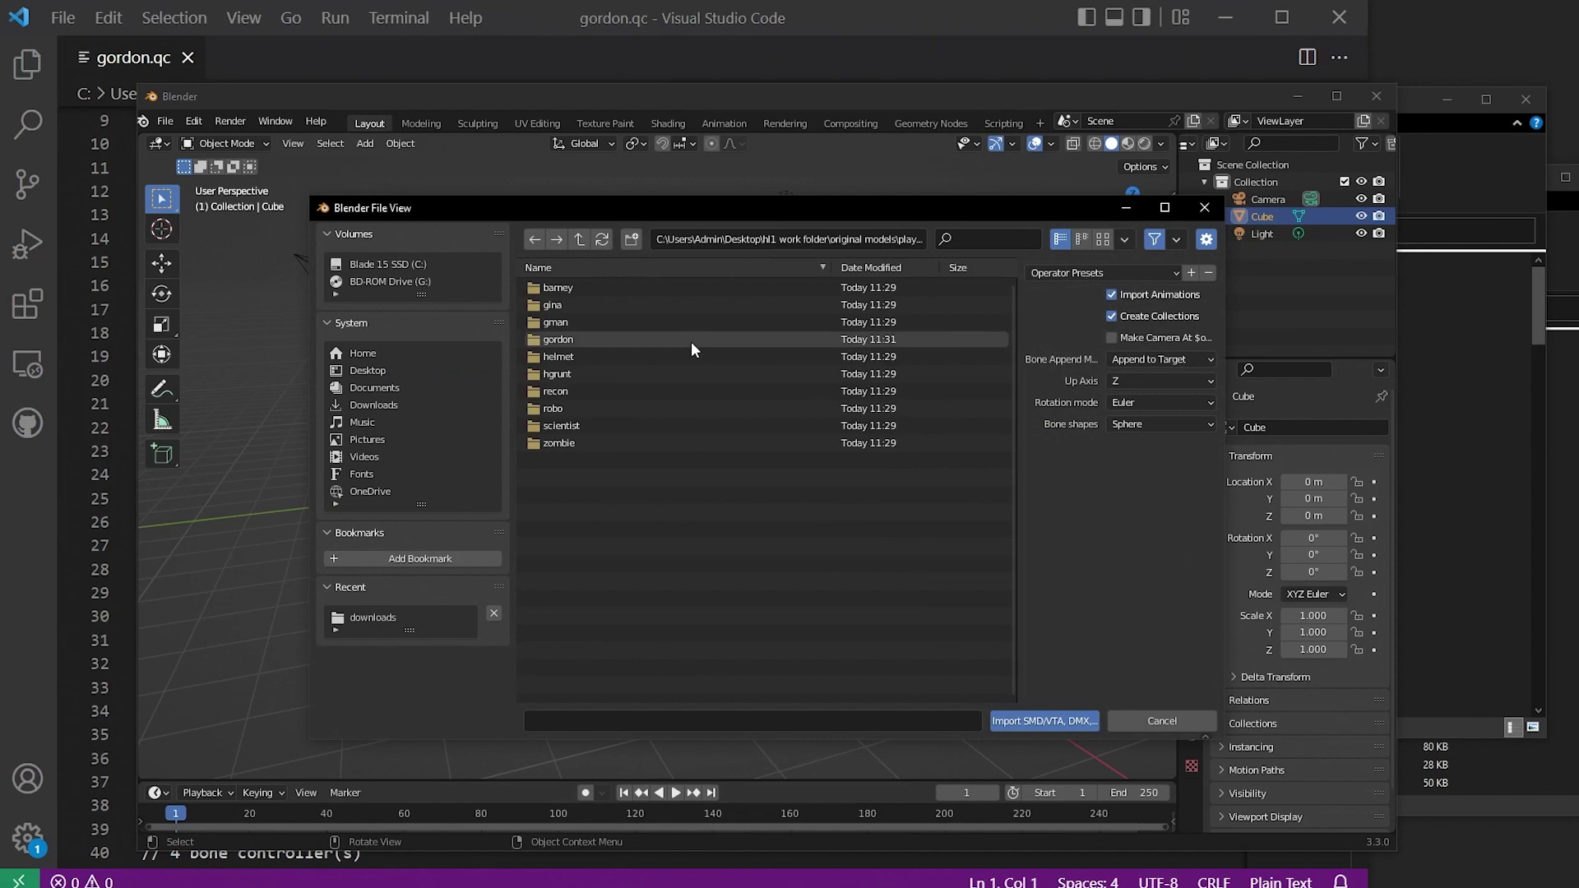
left_click(1471, 203)
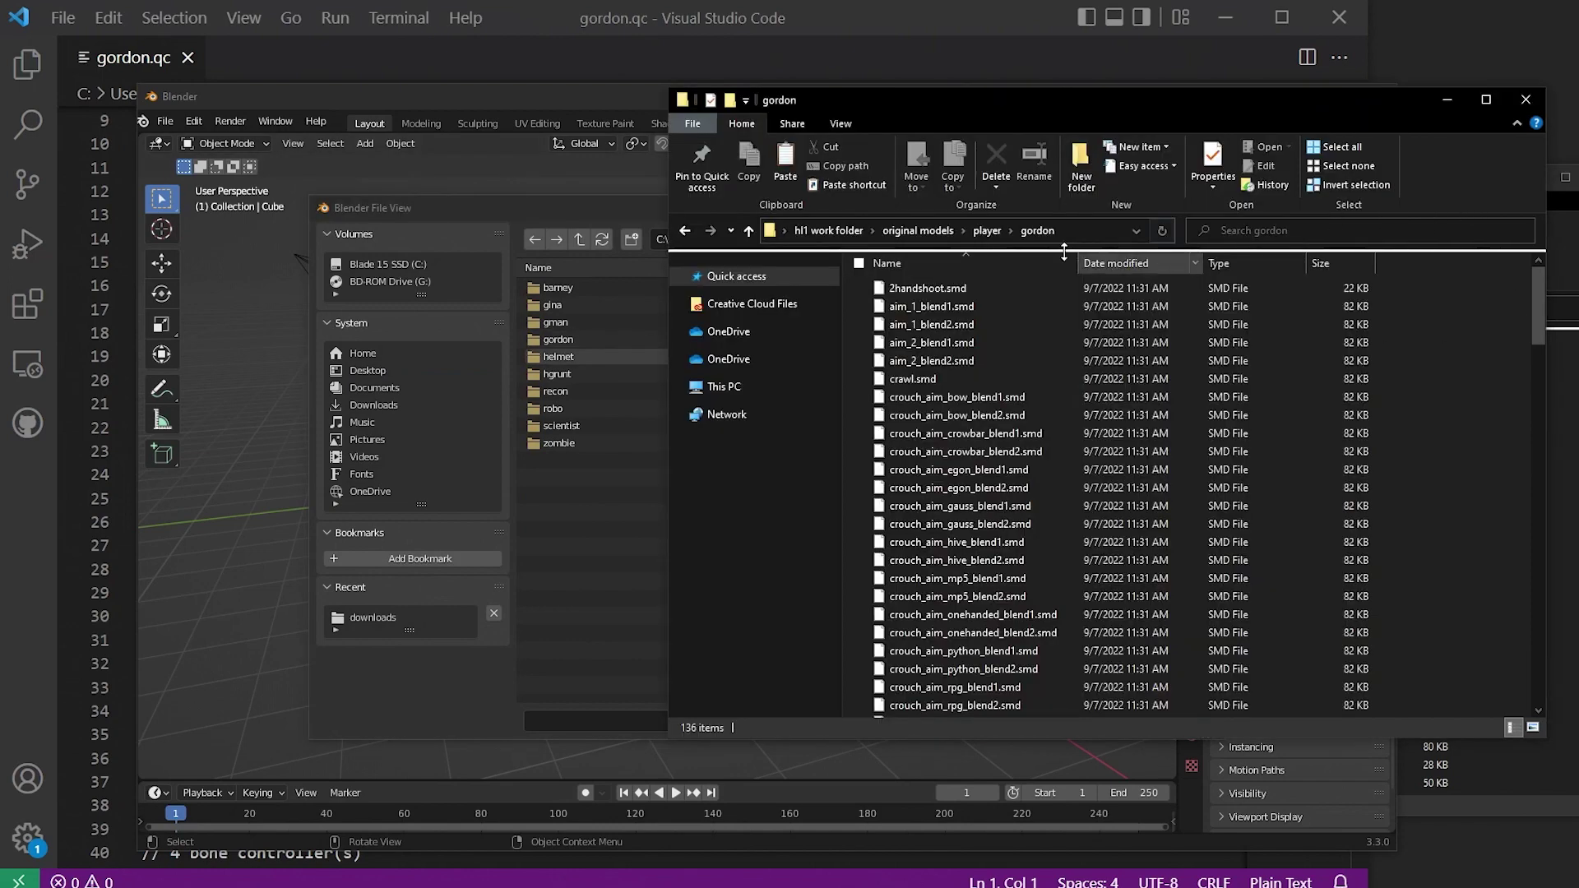
- Create a 'custom gordon' folder in hl1 work folder and paste the gordon folder into it
left_click(987, 230)
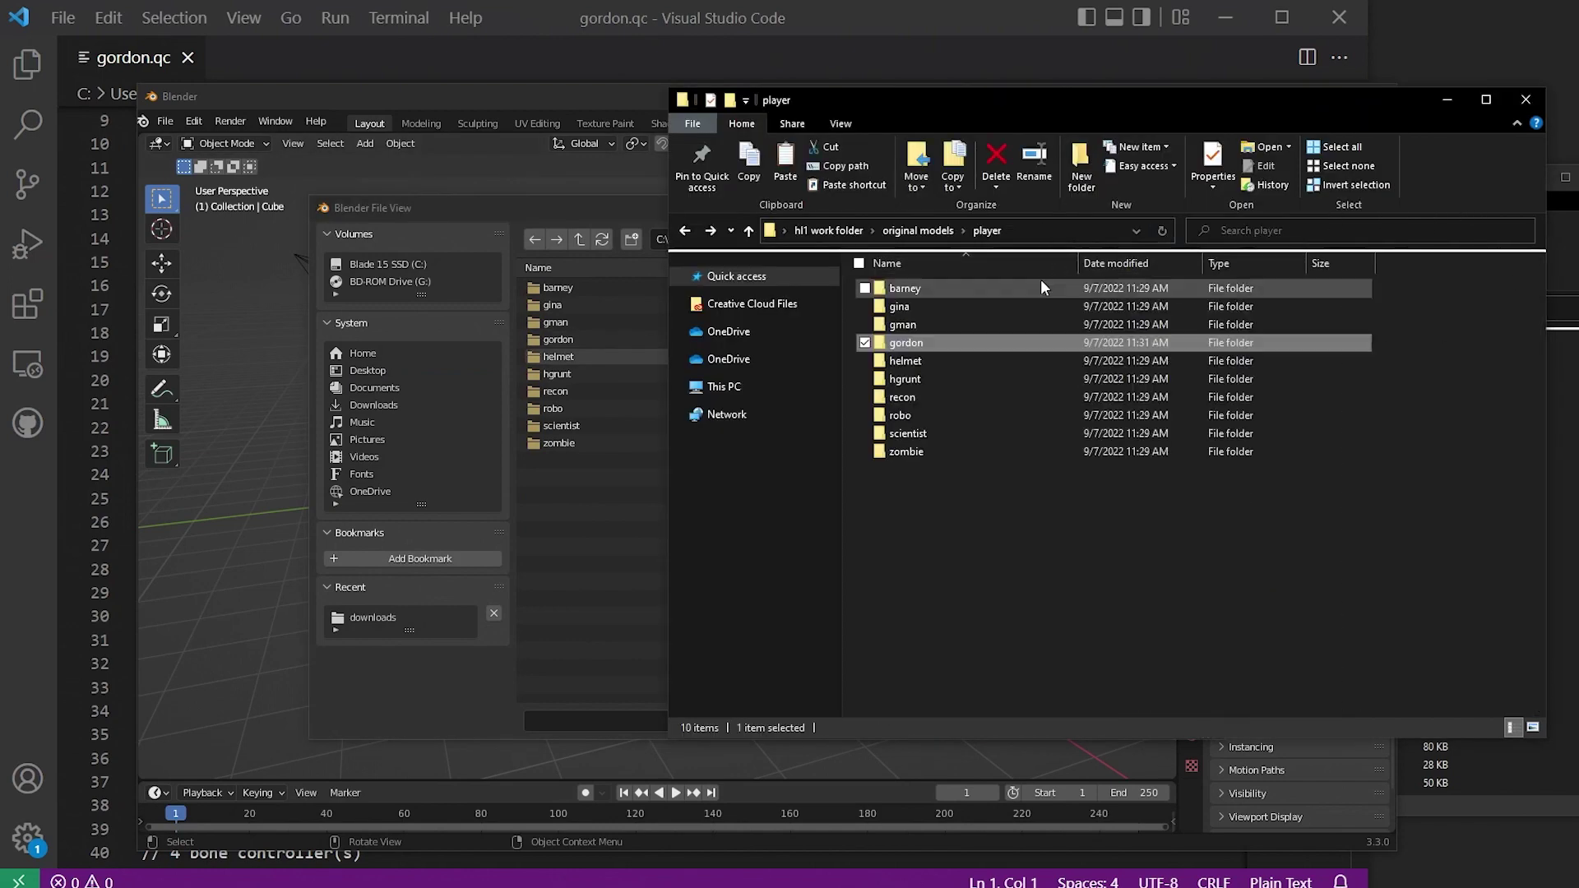
left_click(916, 230)
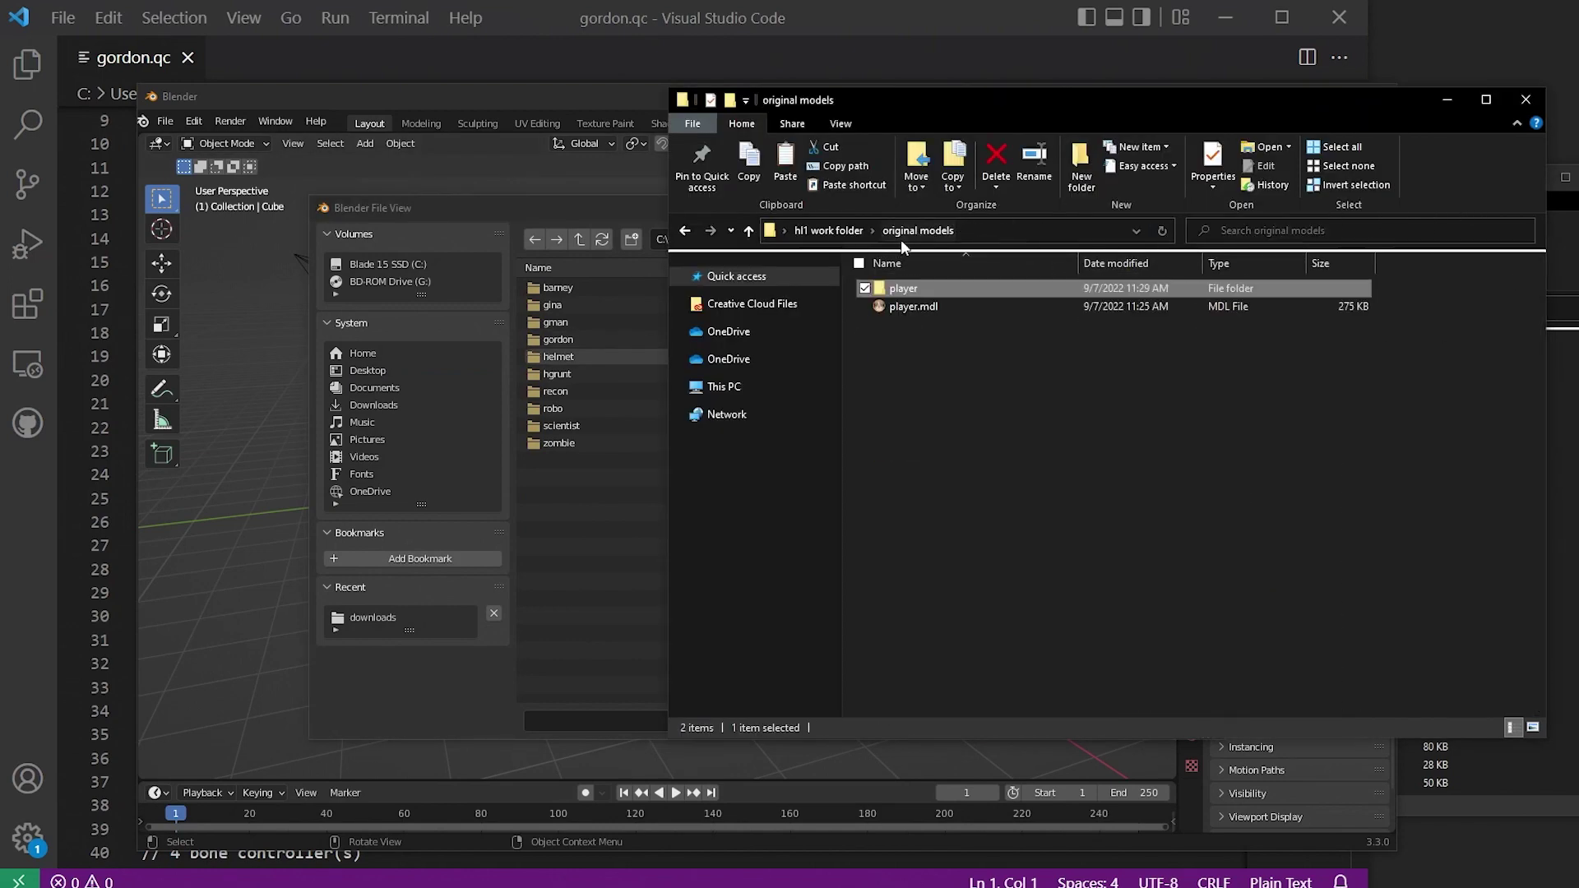
left_click(818, 238)
right_click(1020, 439)
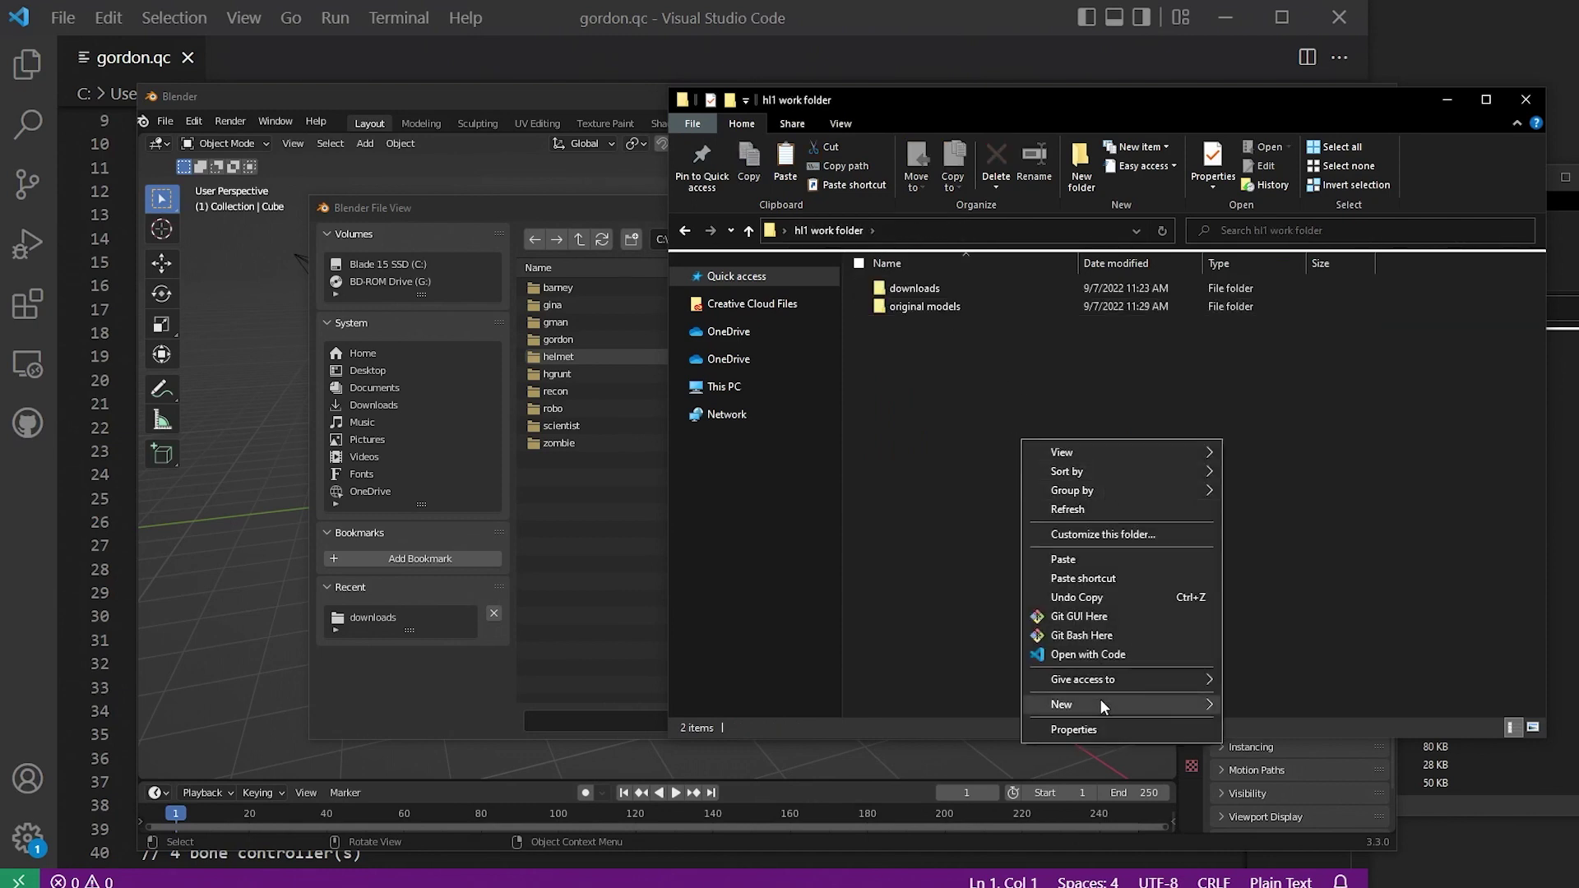
mouse_move(1101, 705)
left_click(1280, 704)
type("c")
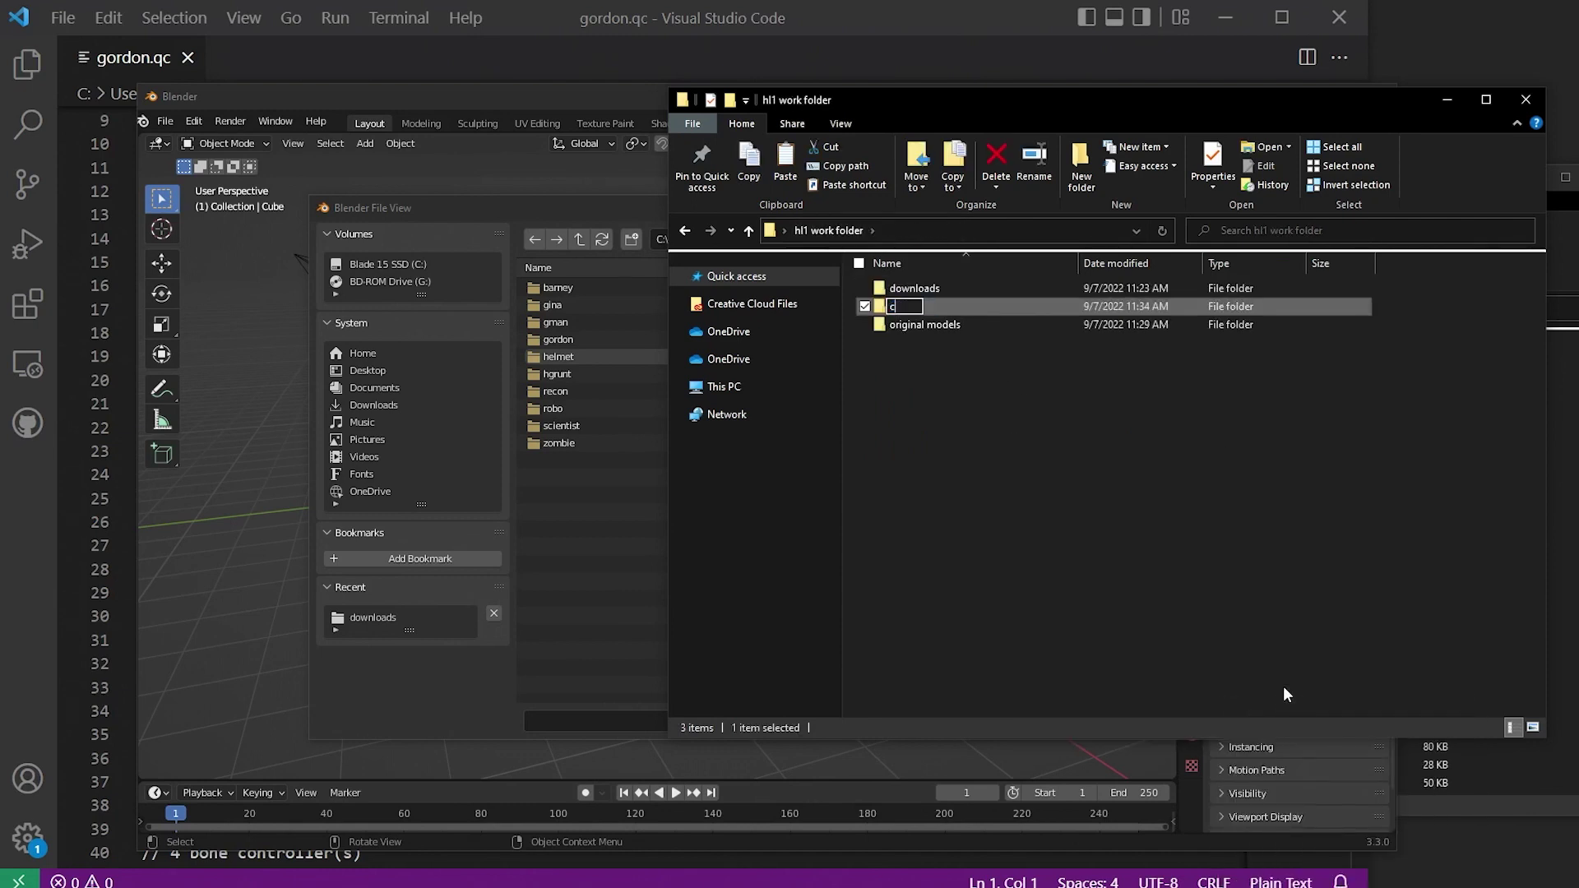
type("ustom gordon")
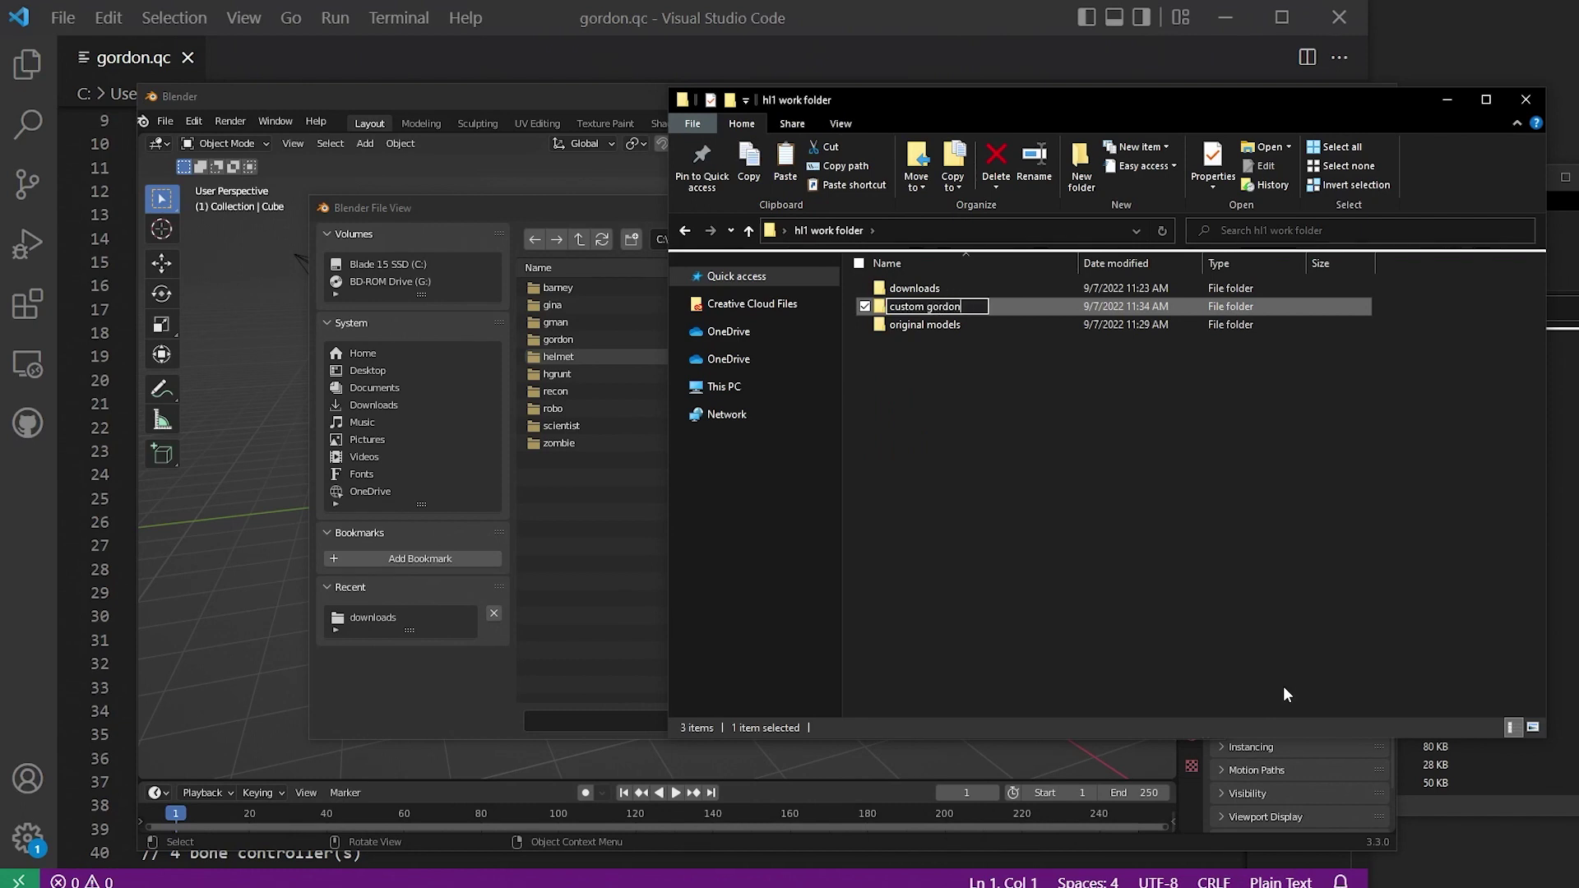
key("Return")
key("Return")
key("ctrl+v")
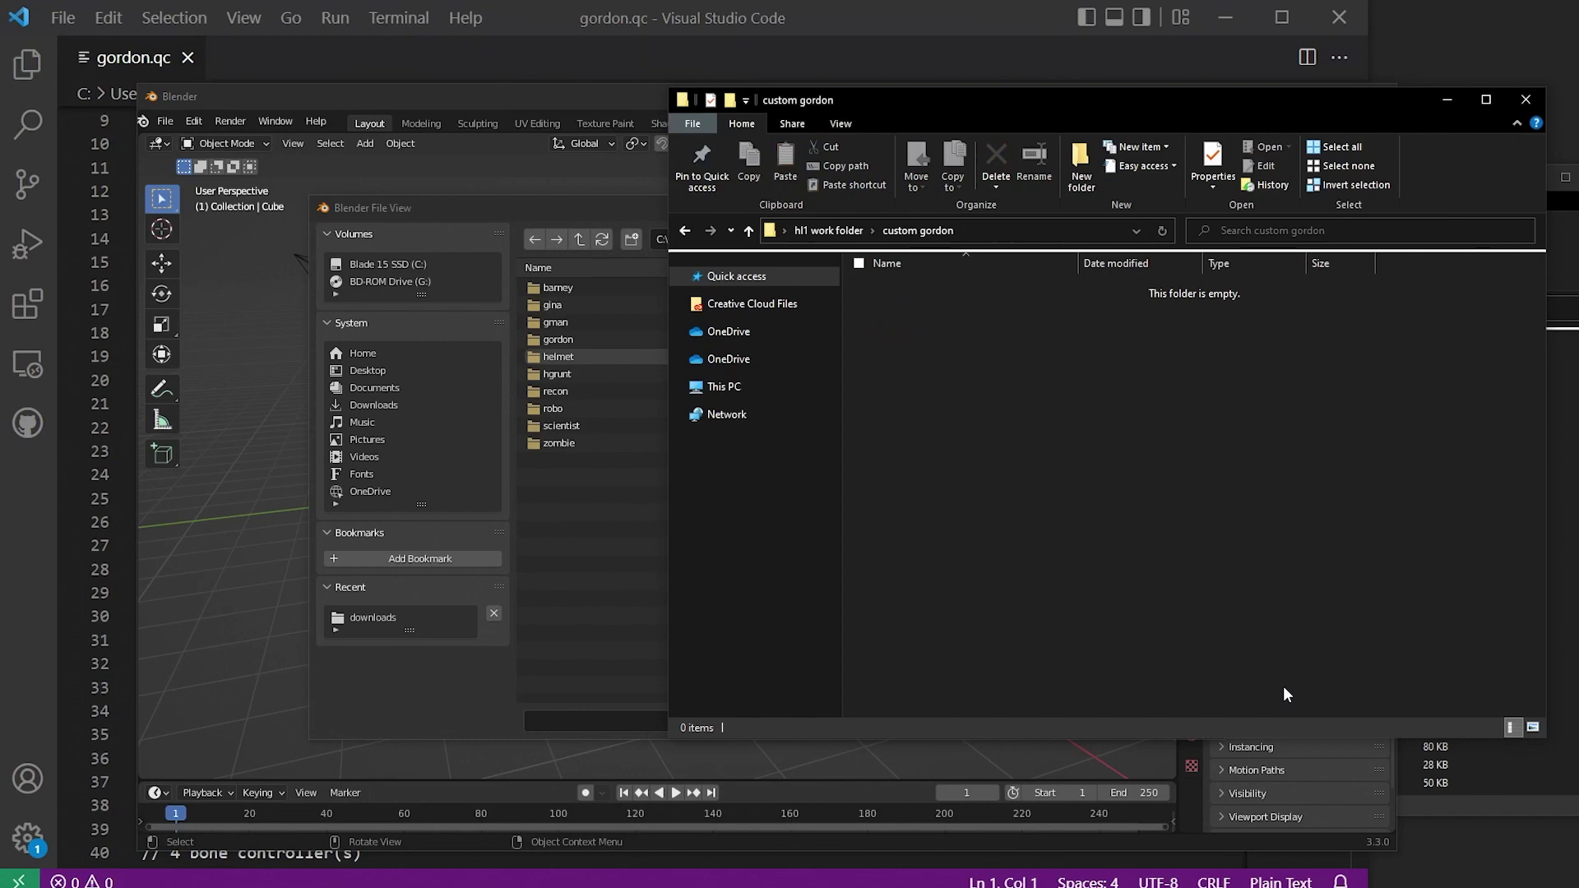
- Move all gordon SMD files up into custom gordon and delete the empty nested gordon folder
double_click(943, 288)
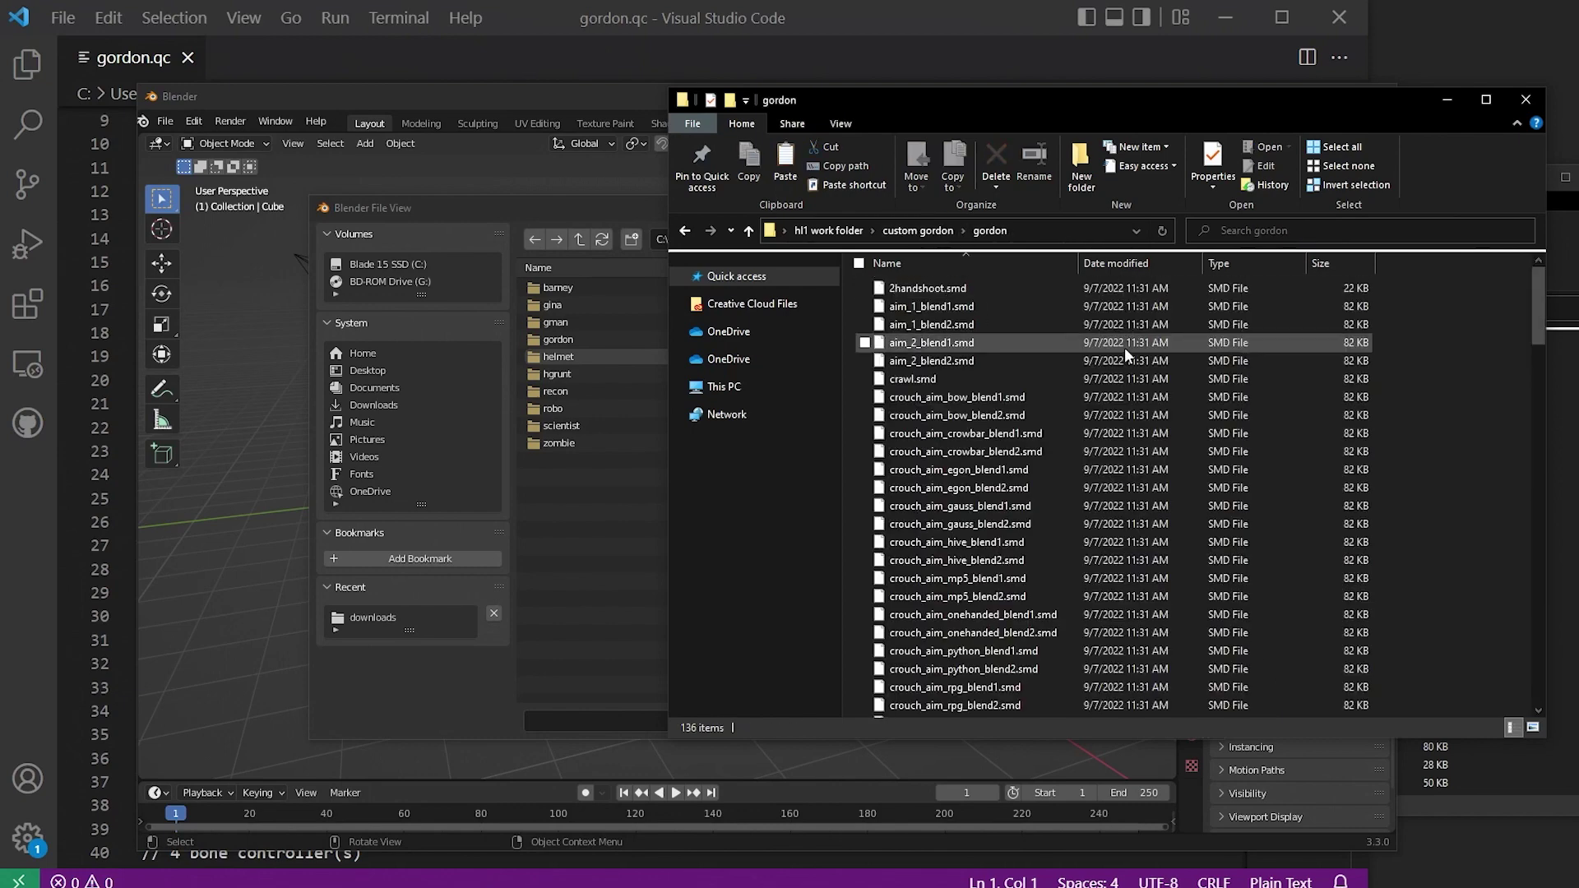
key("ctrl+a")
key("alt+Up")
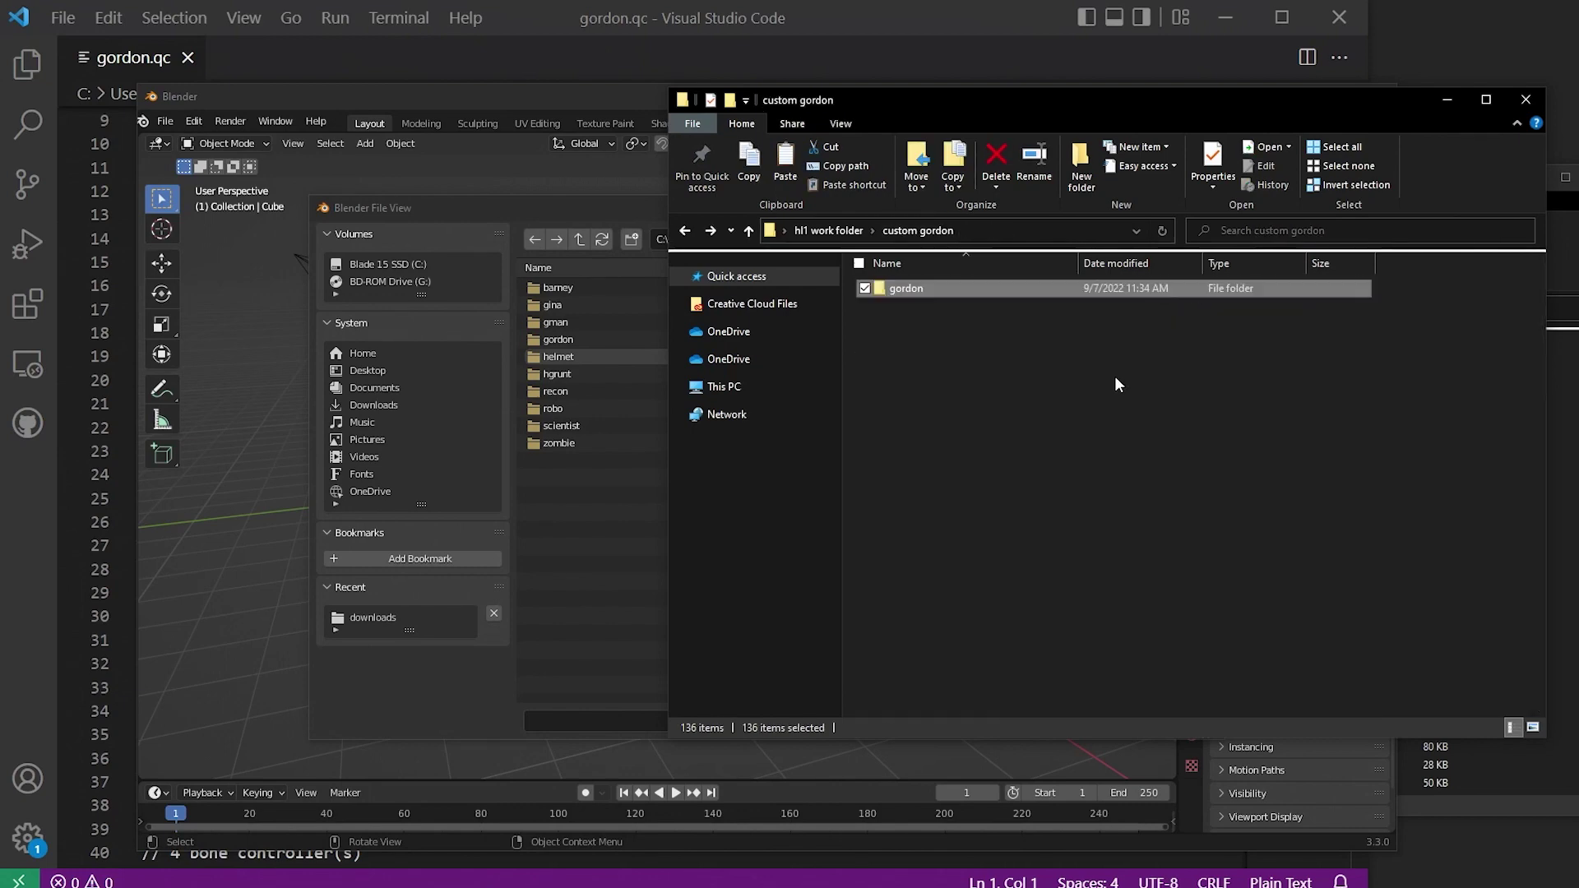
left_click(1126, 394)
key("ctrl+v")
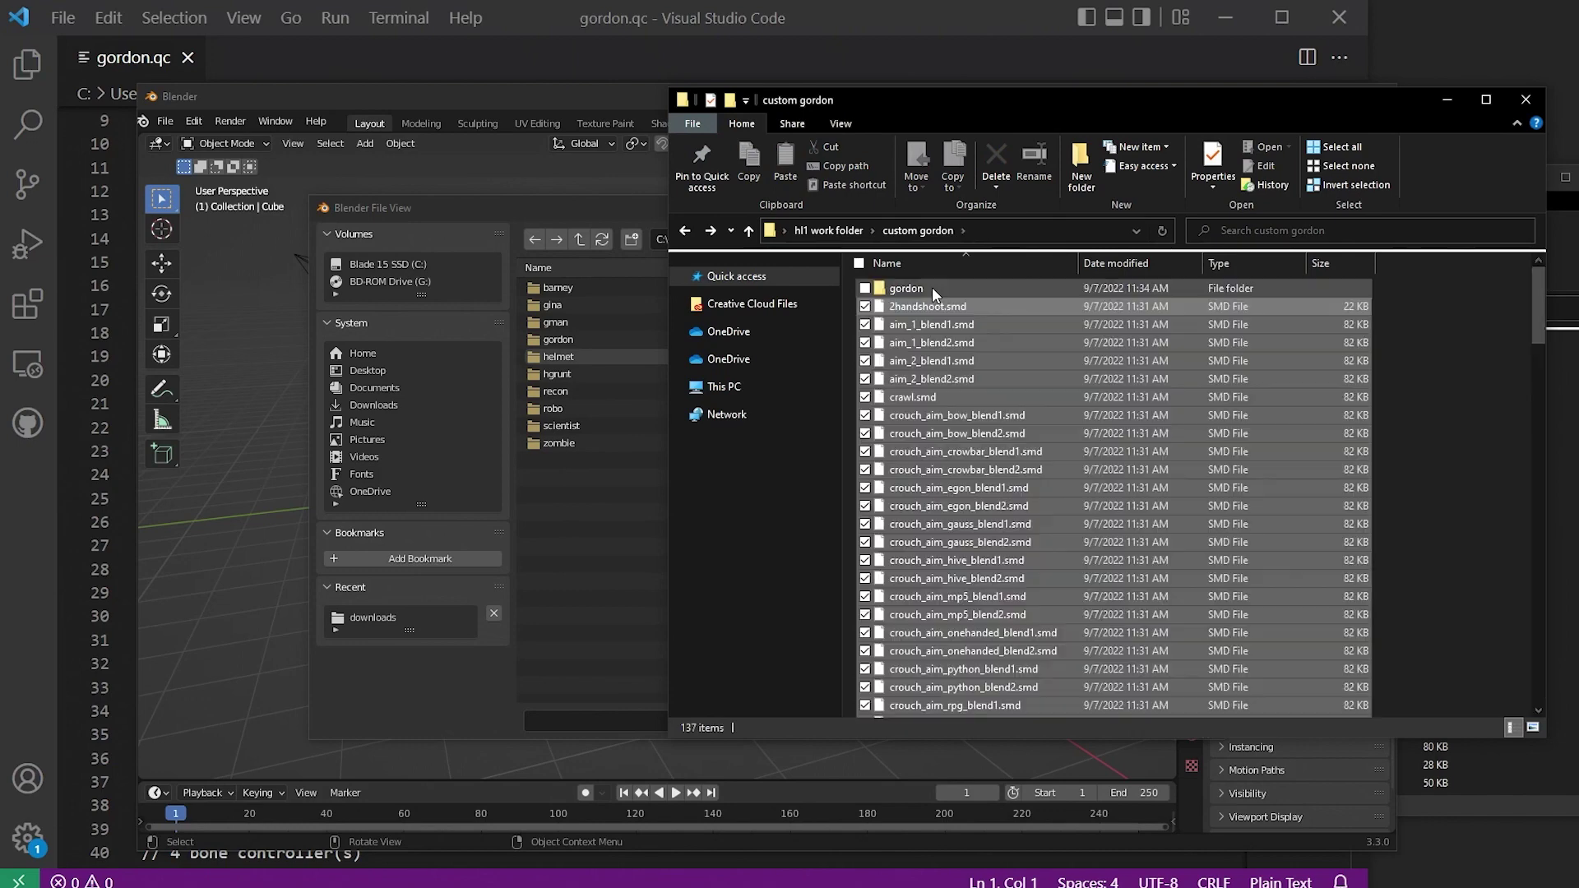
left_click(934, 294)
key("Delete")
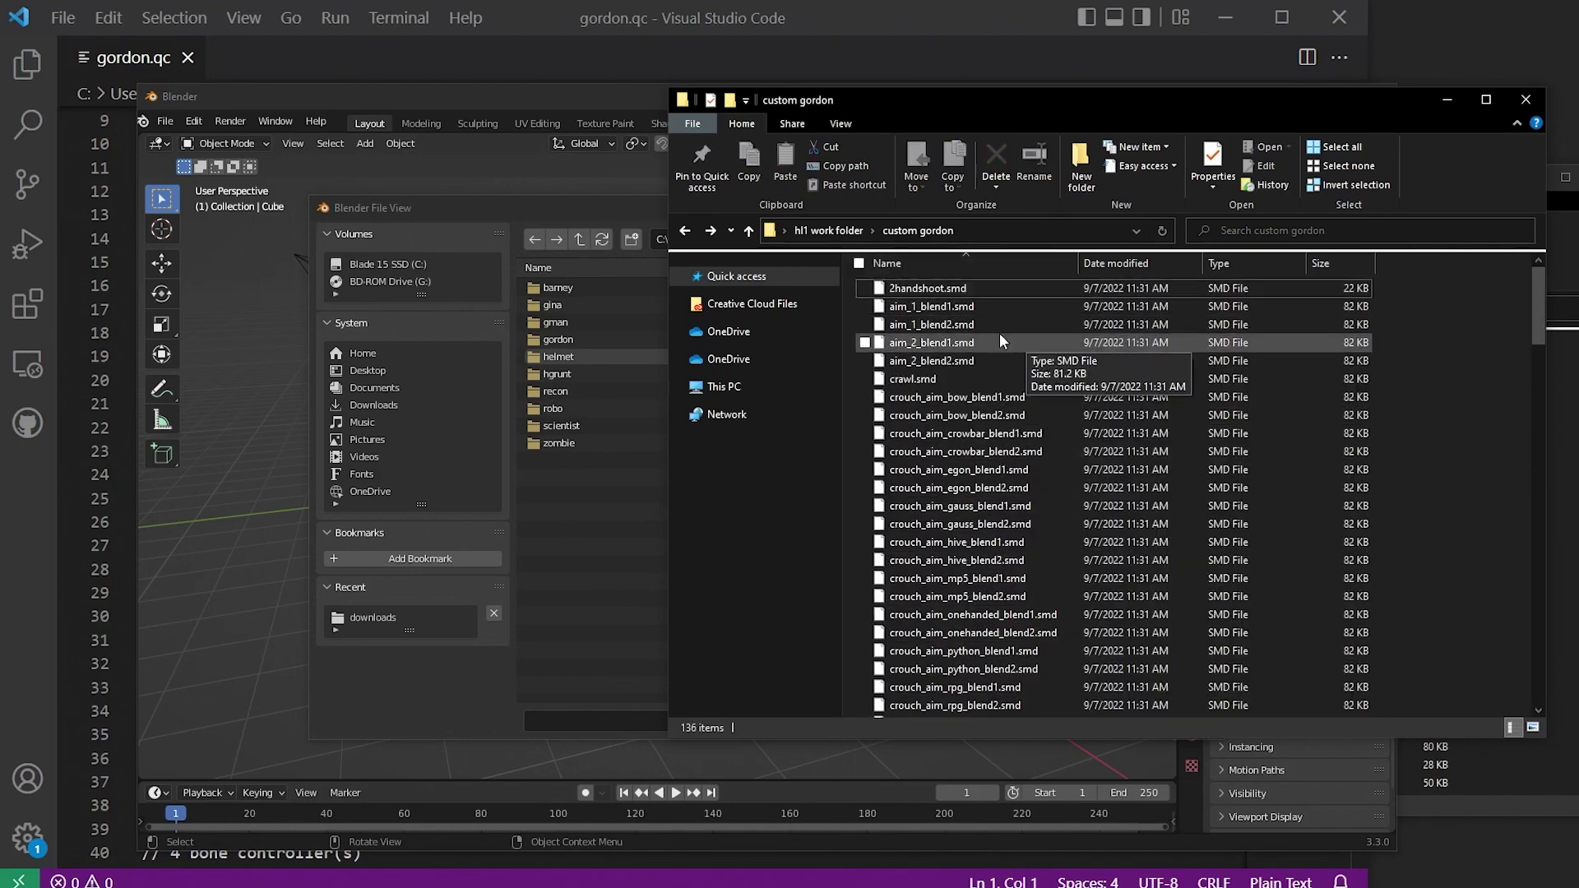
- Browse to hl1 work folder\custom gordon and import DM_Gordon_Head1.smd
left_click(579, 239)
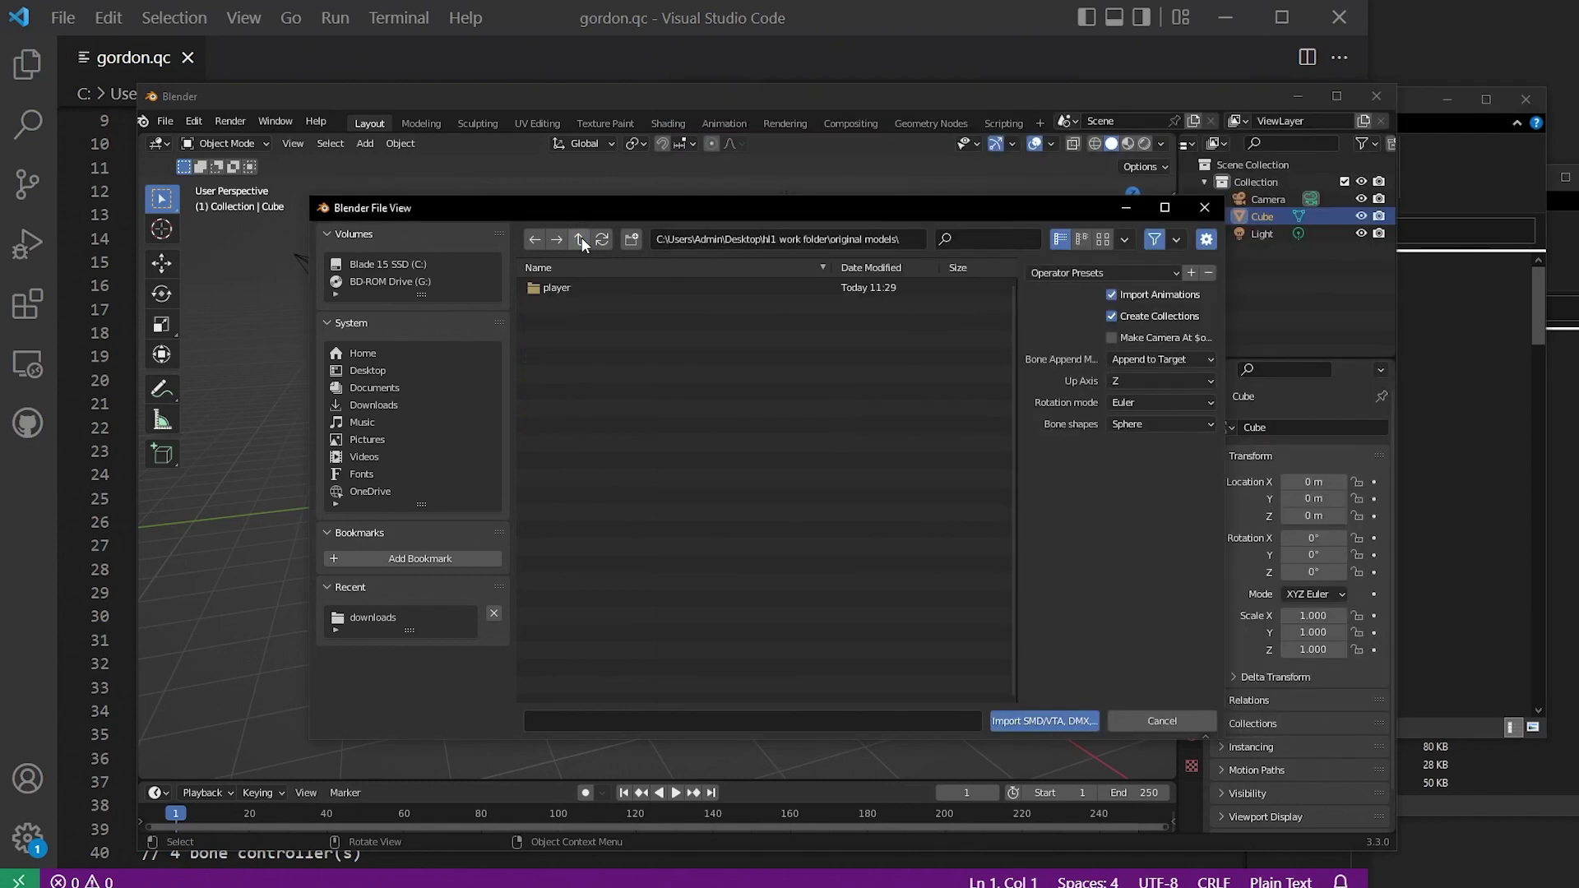
left_click(579, 240)
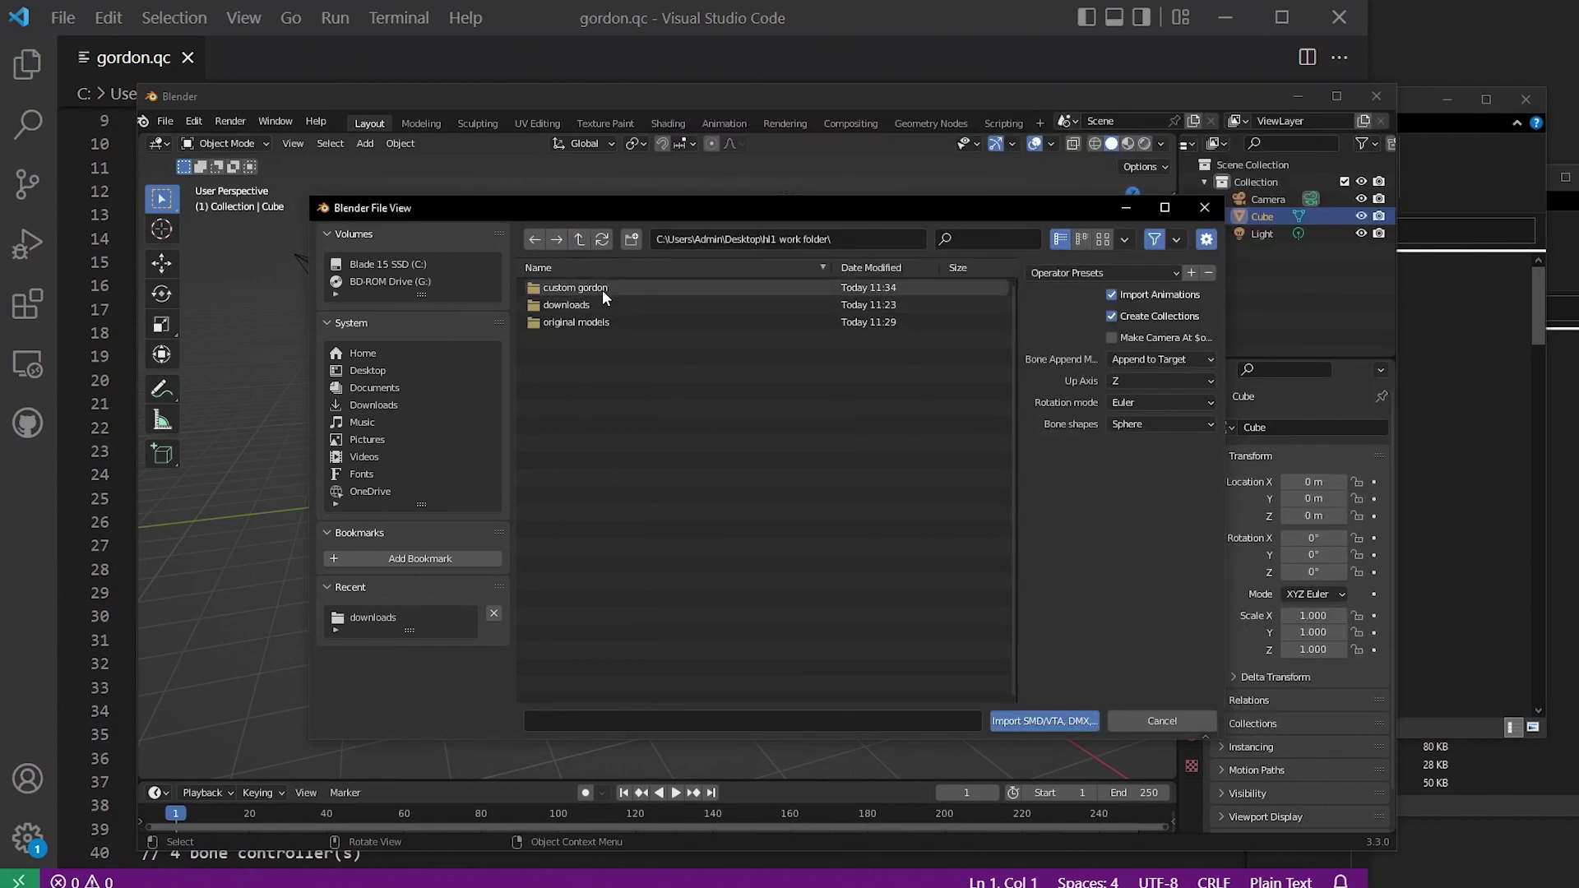
double_click(575, 287)
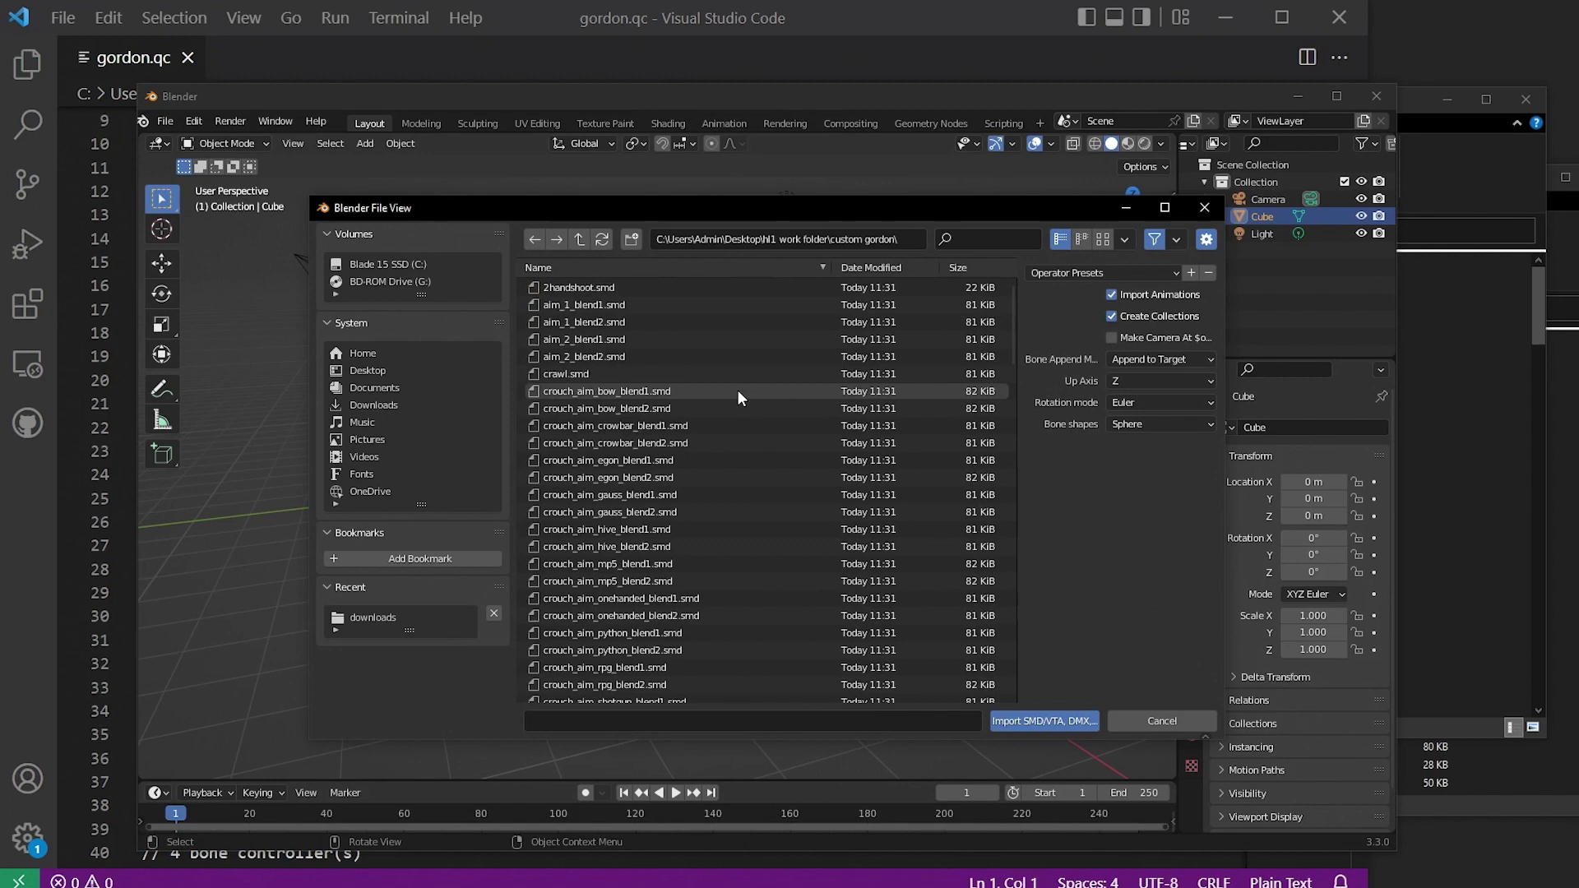
scroll(735, 389, "down", 10)
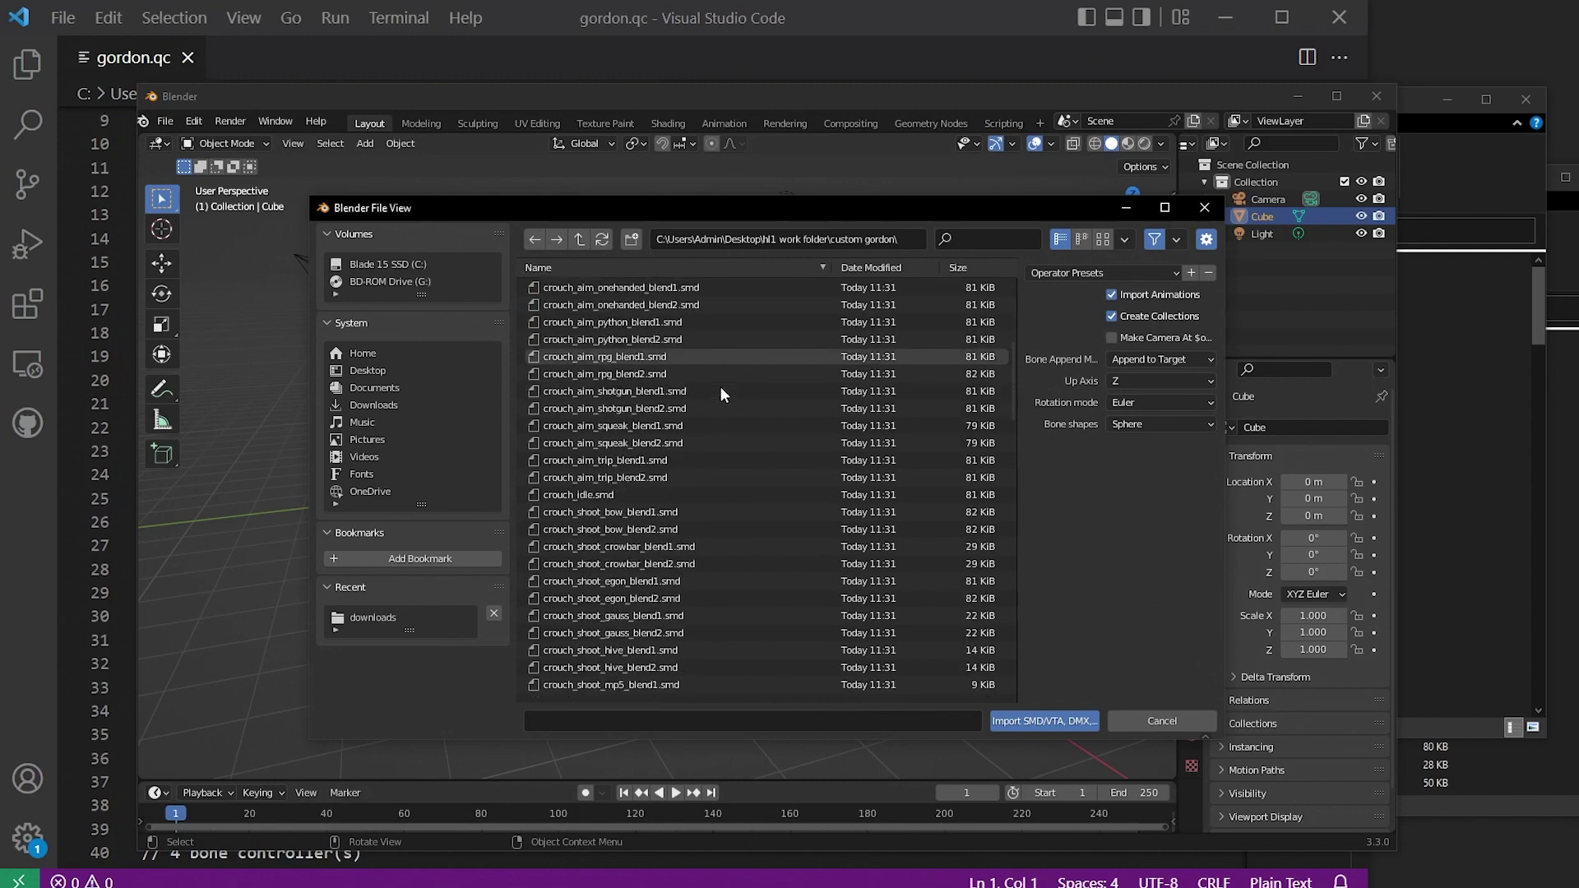
scroll(719, 390, "down", 9)
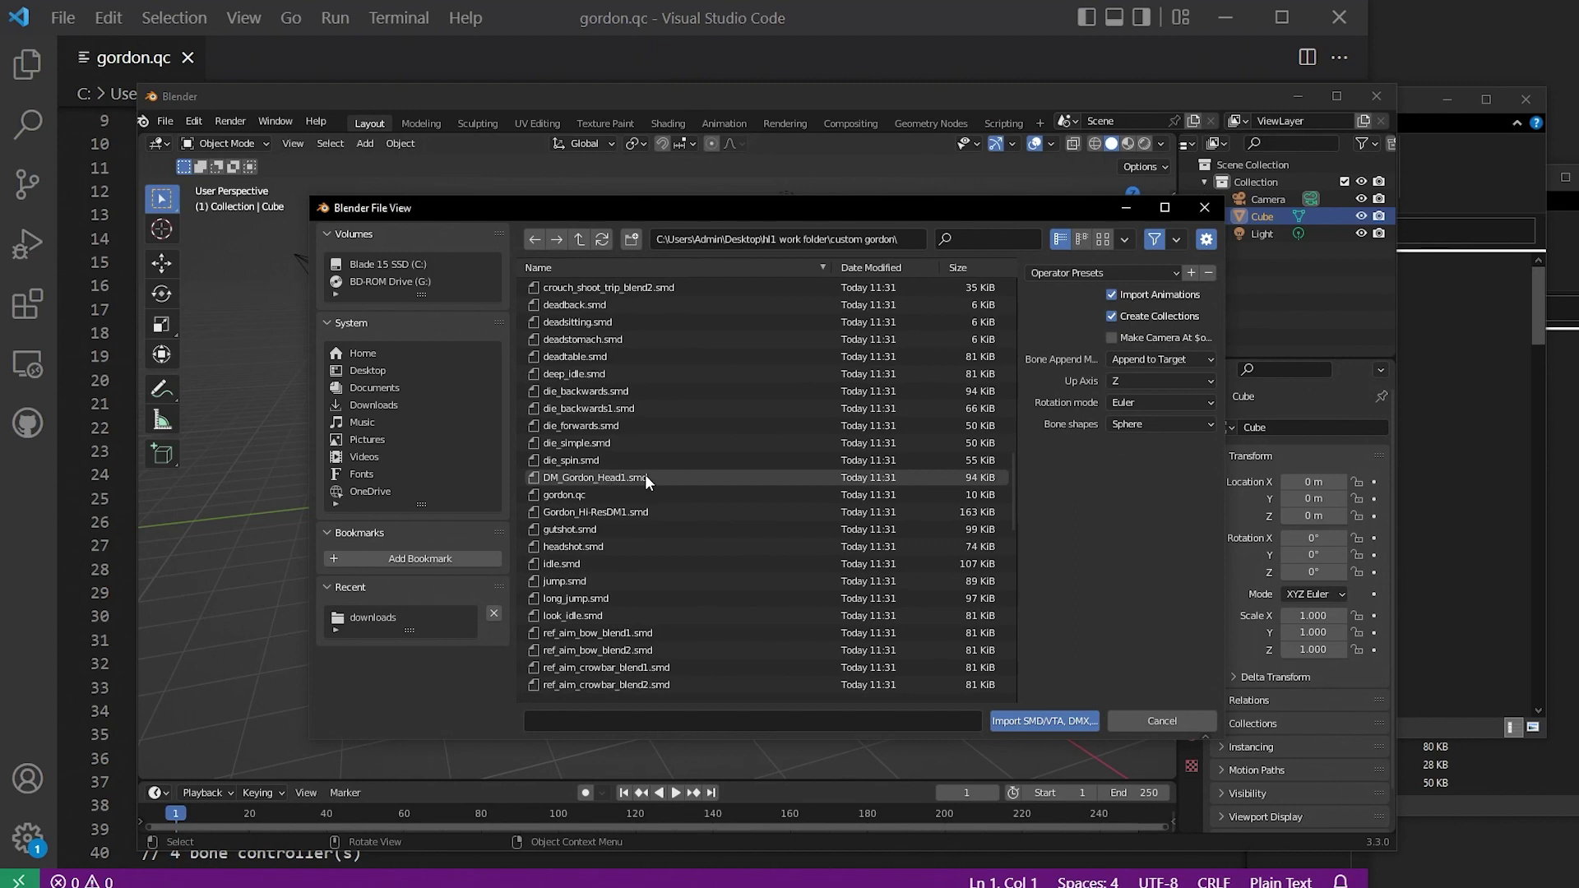
left_click(607, 481)
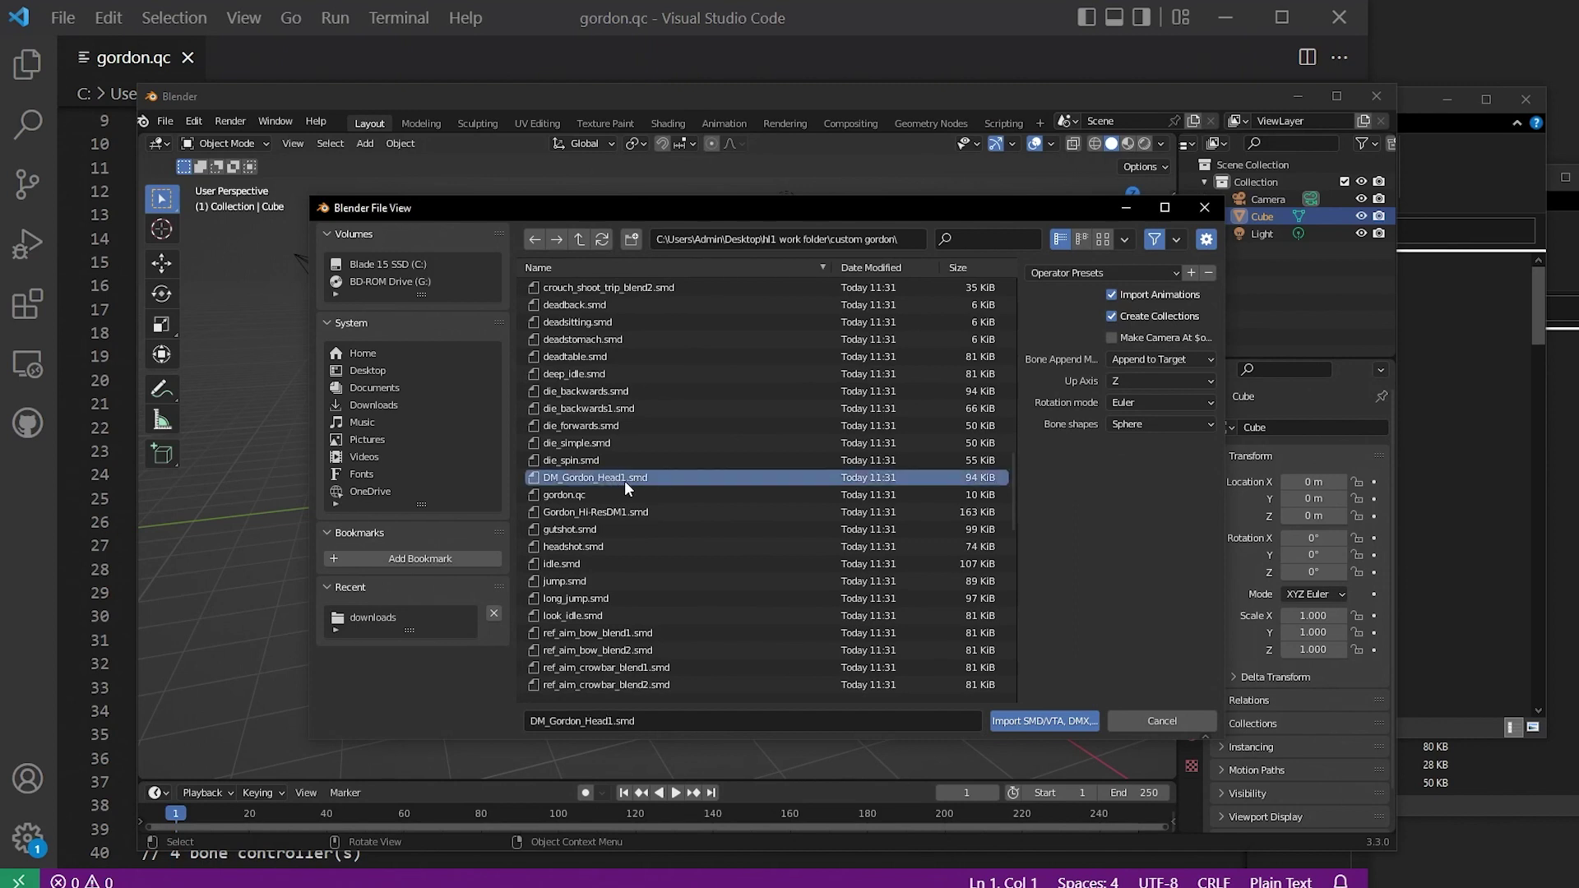
left_click(638, 510)
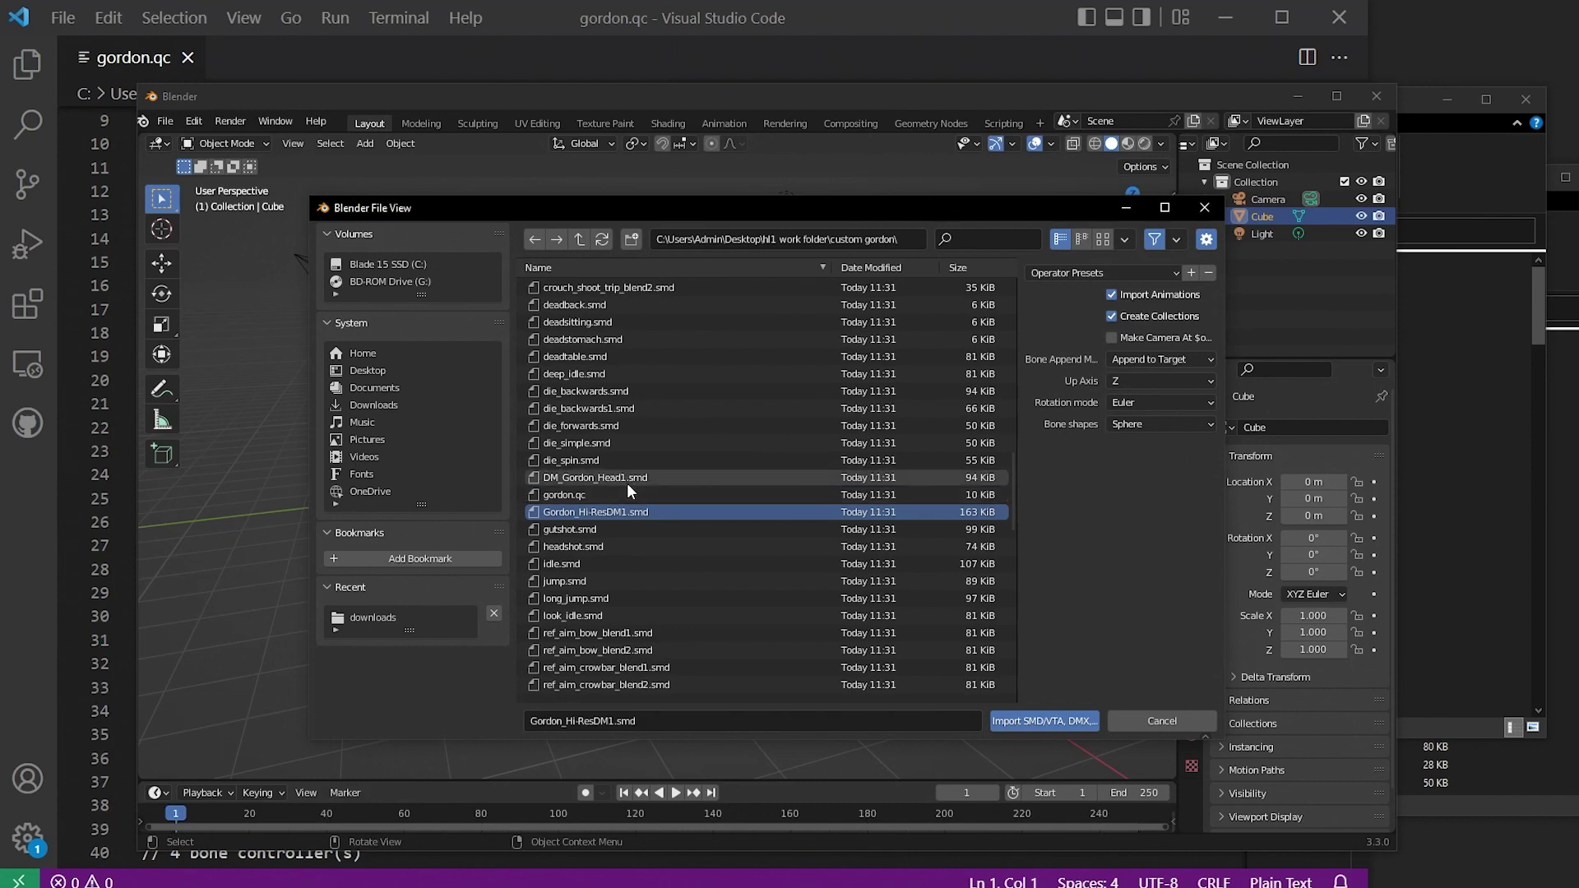
left_click(564, 479)
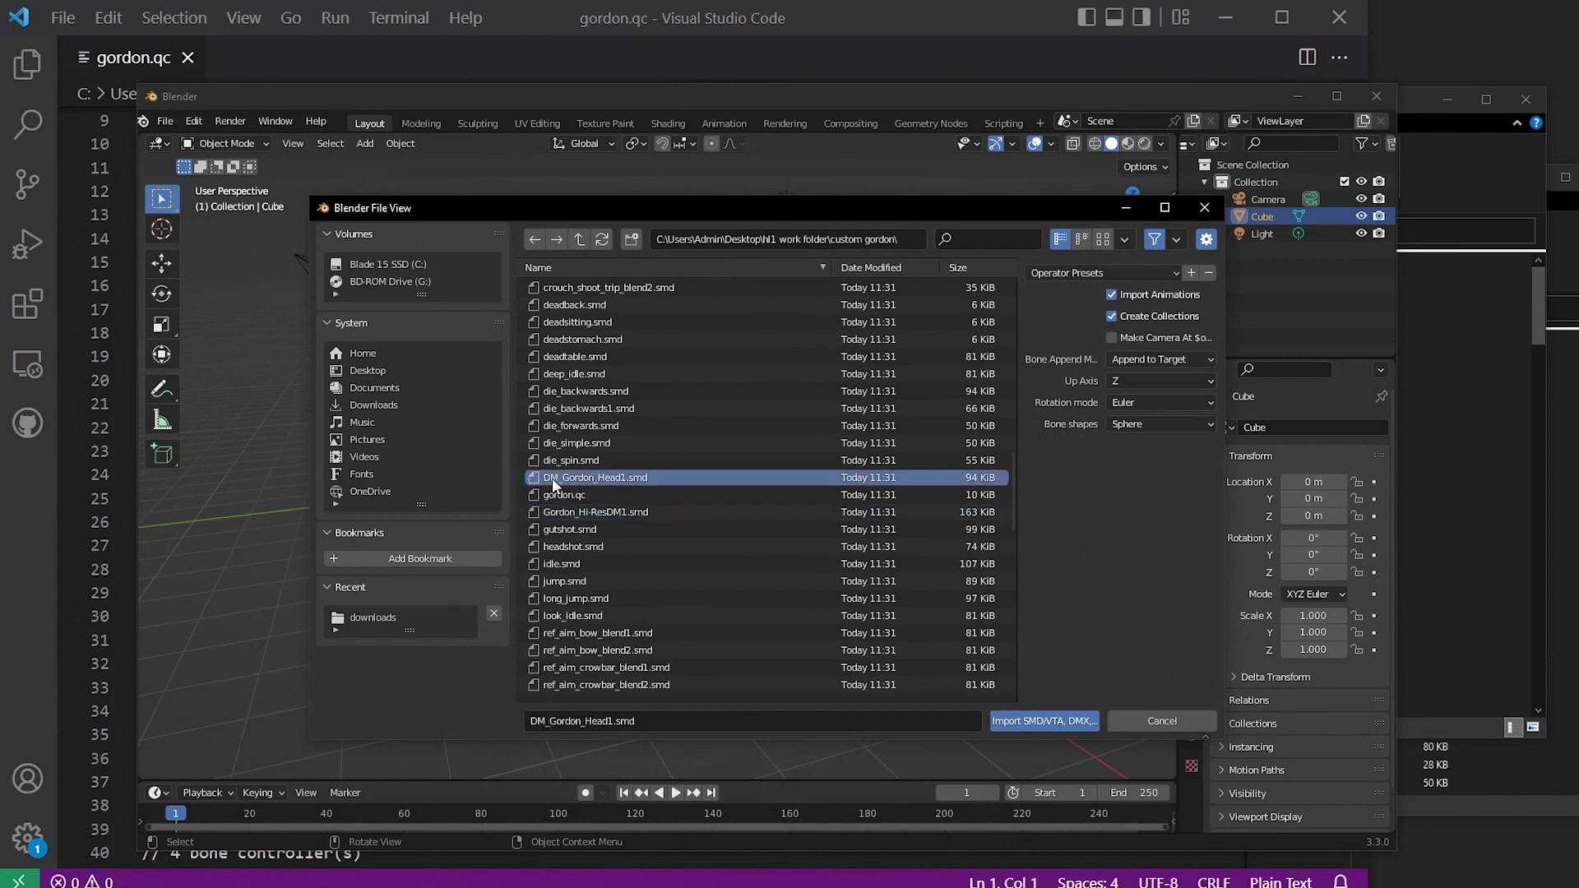
double_click(551, 477)
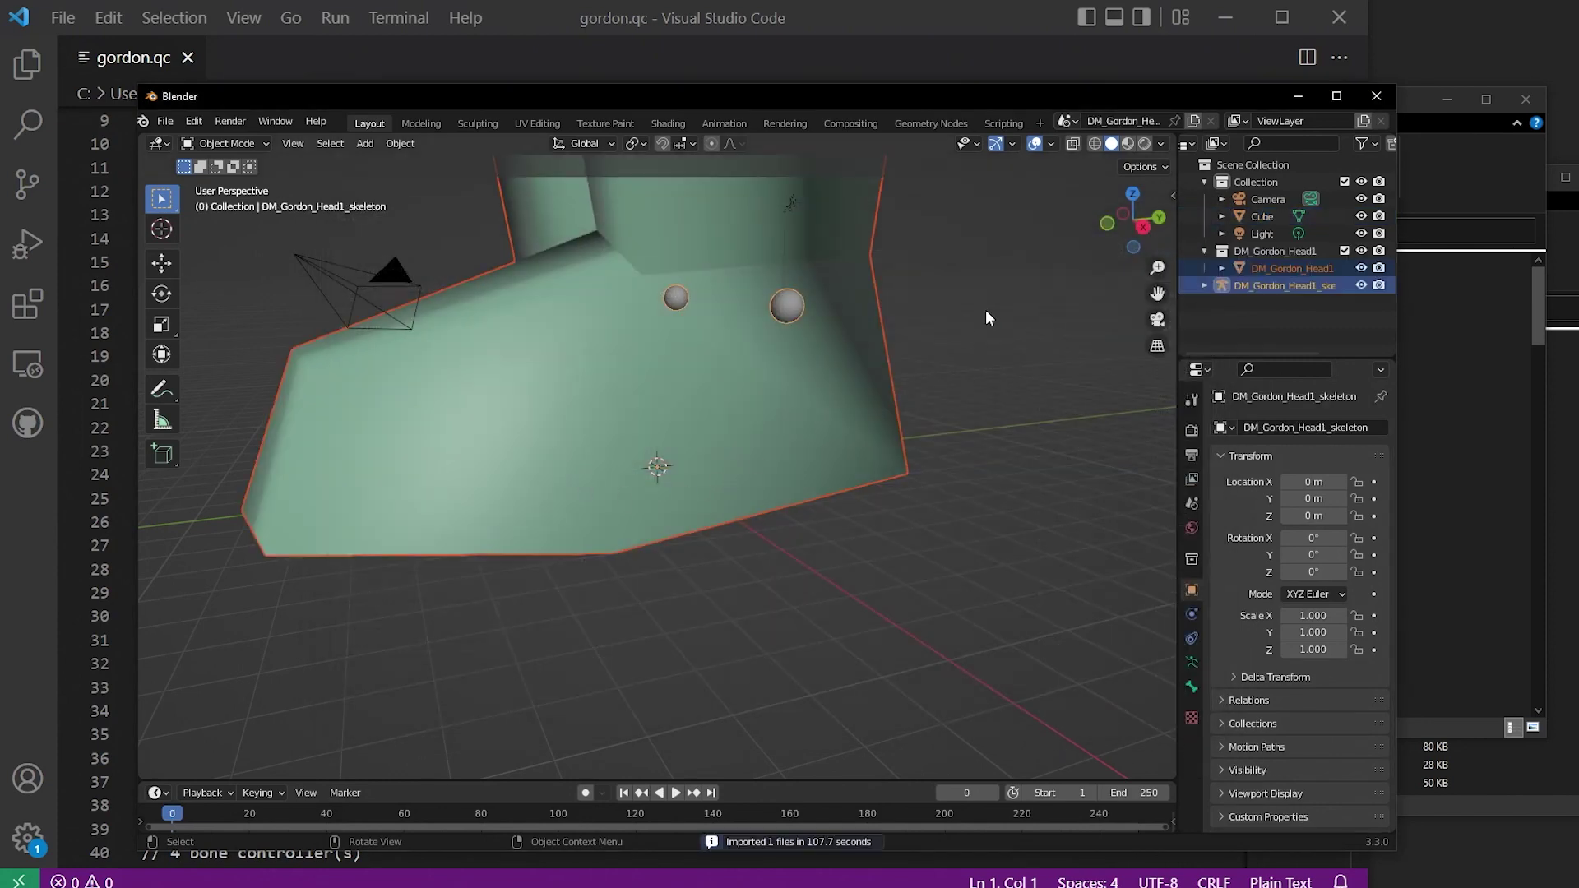
- Zoom out and orbit to frame the whole Gordon figure with its head, then maximize Blender
scroll(986, 311, "down", 10)
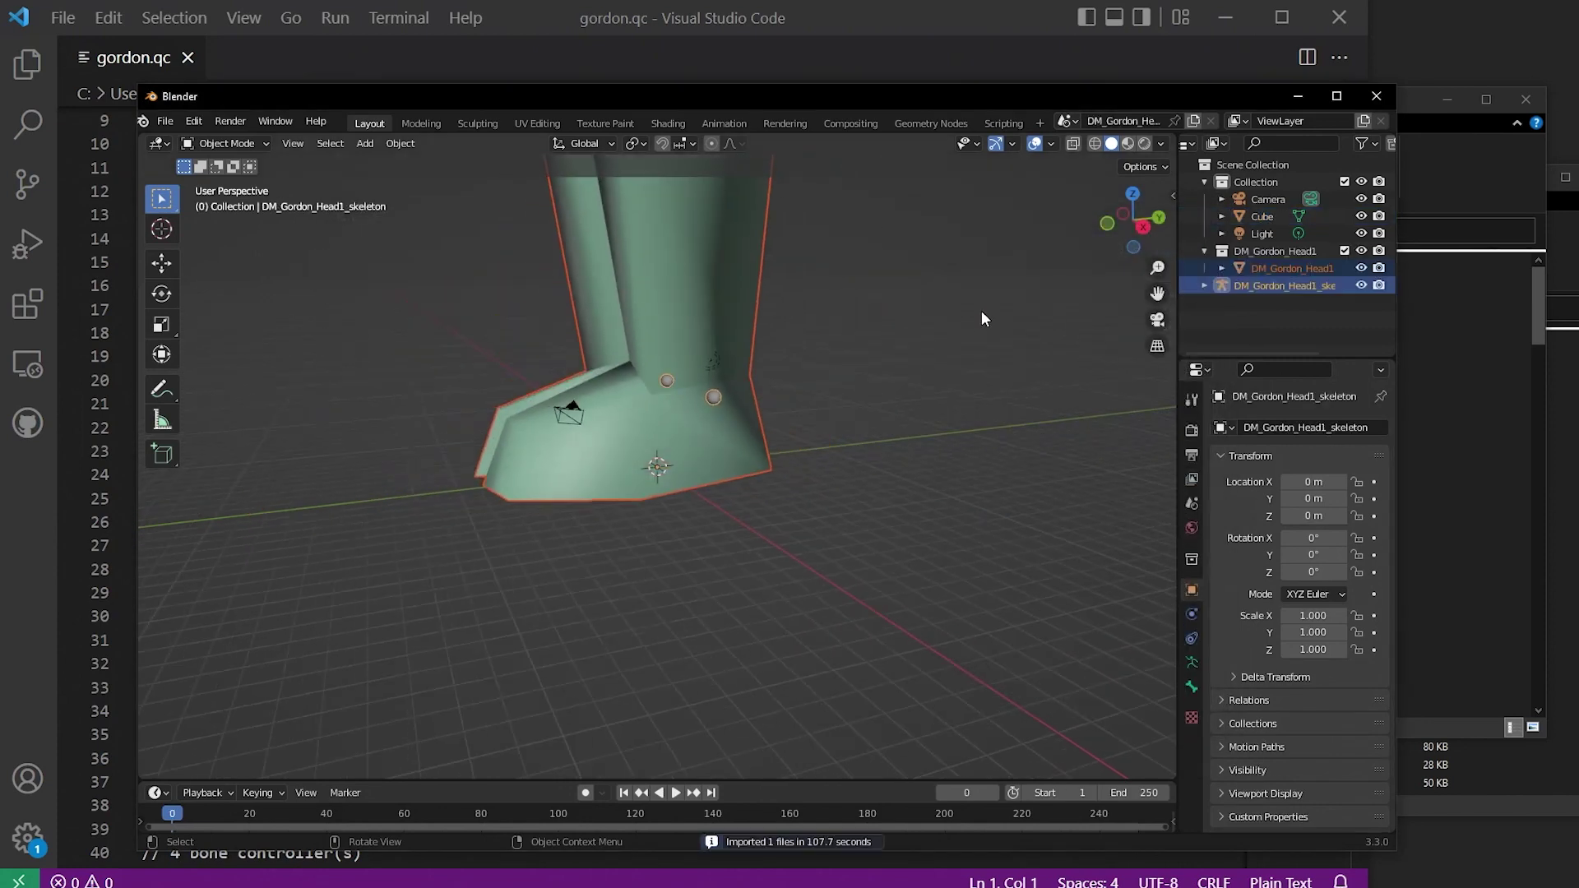
middle_click_drag(835, 306, 814, 376)
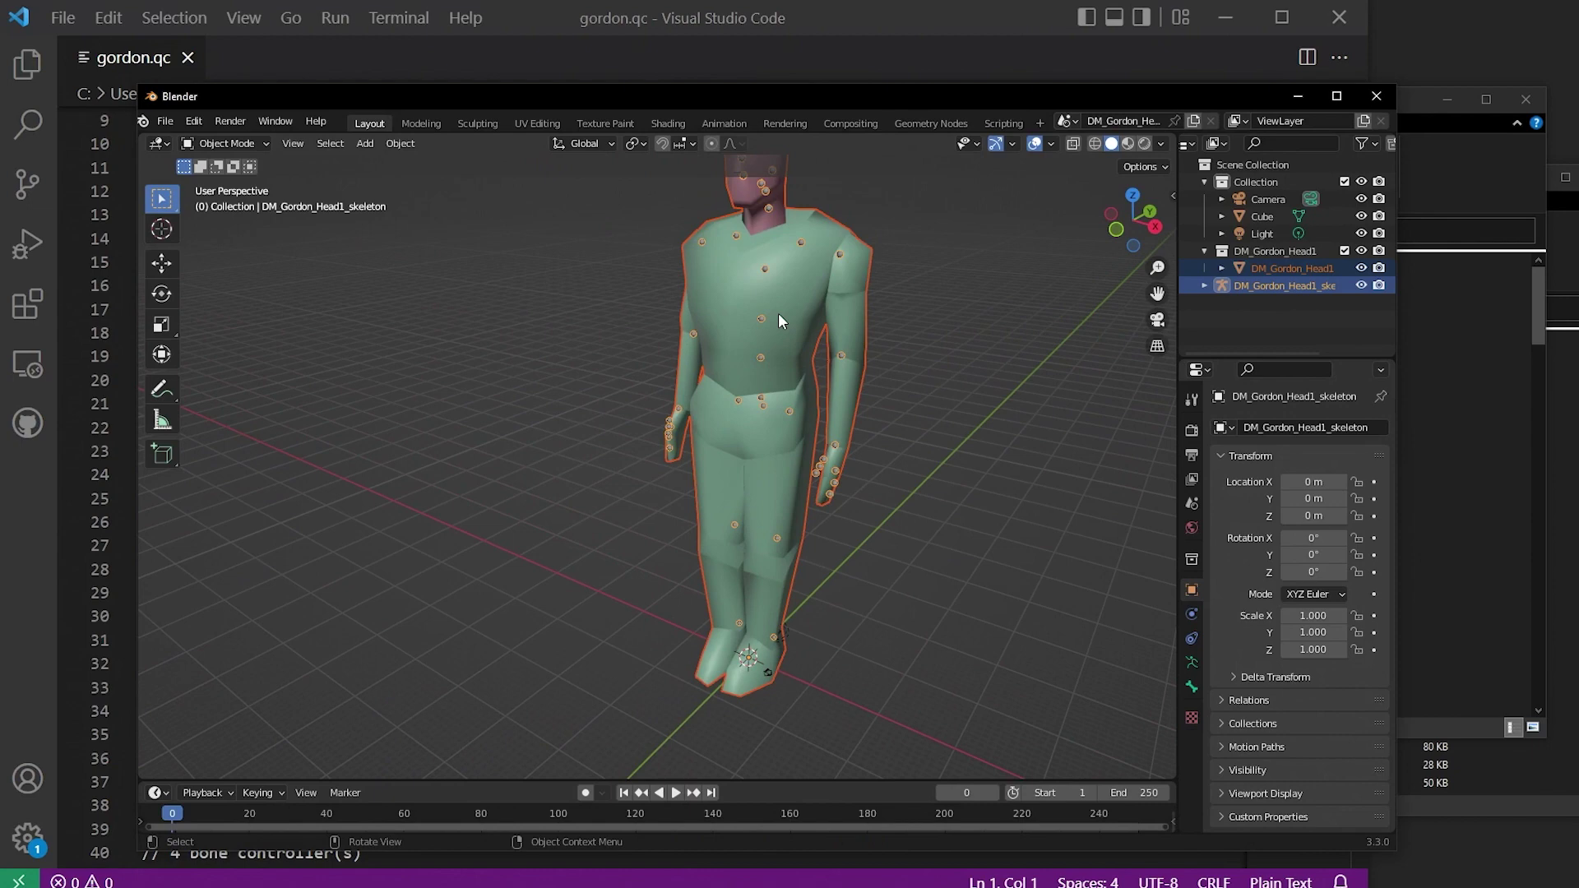
middle_click_drag(778, 312, 757, 391)
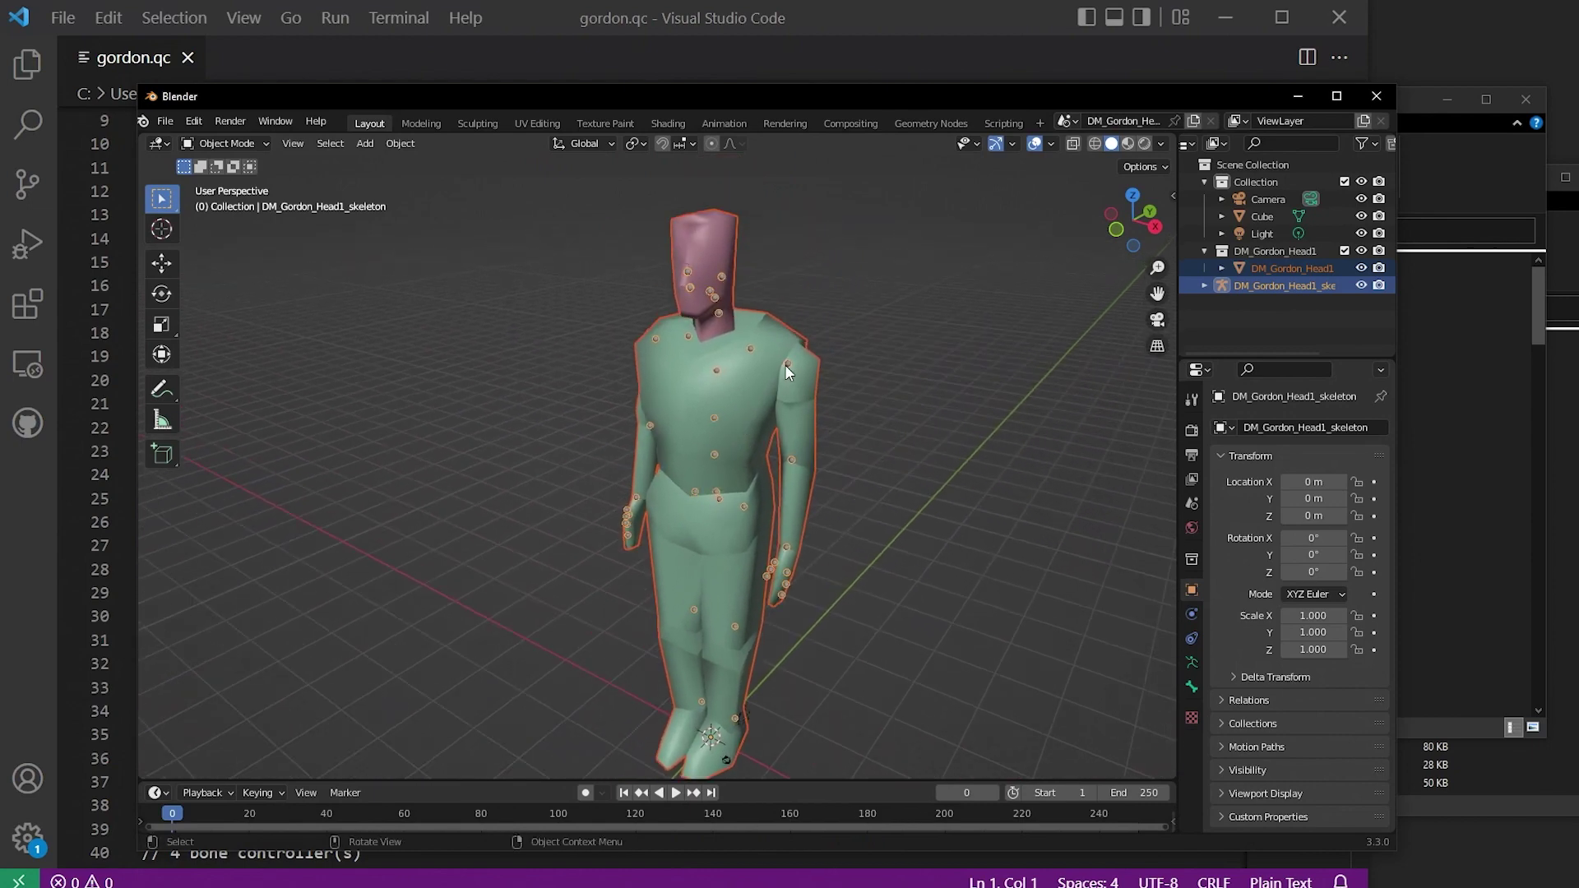
double_click(891, 86)
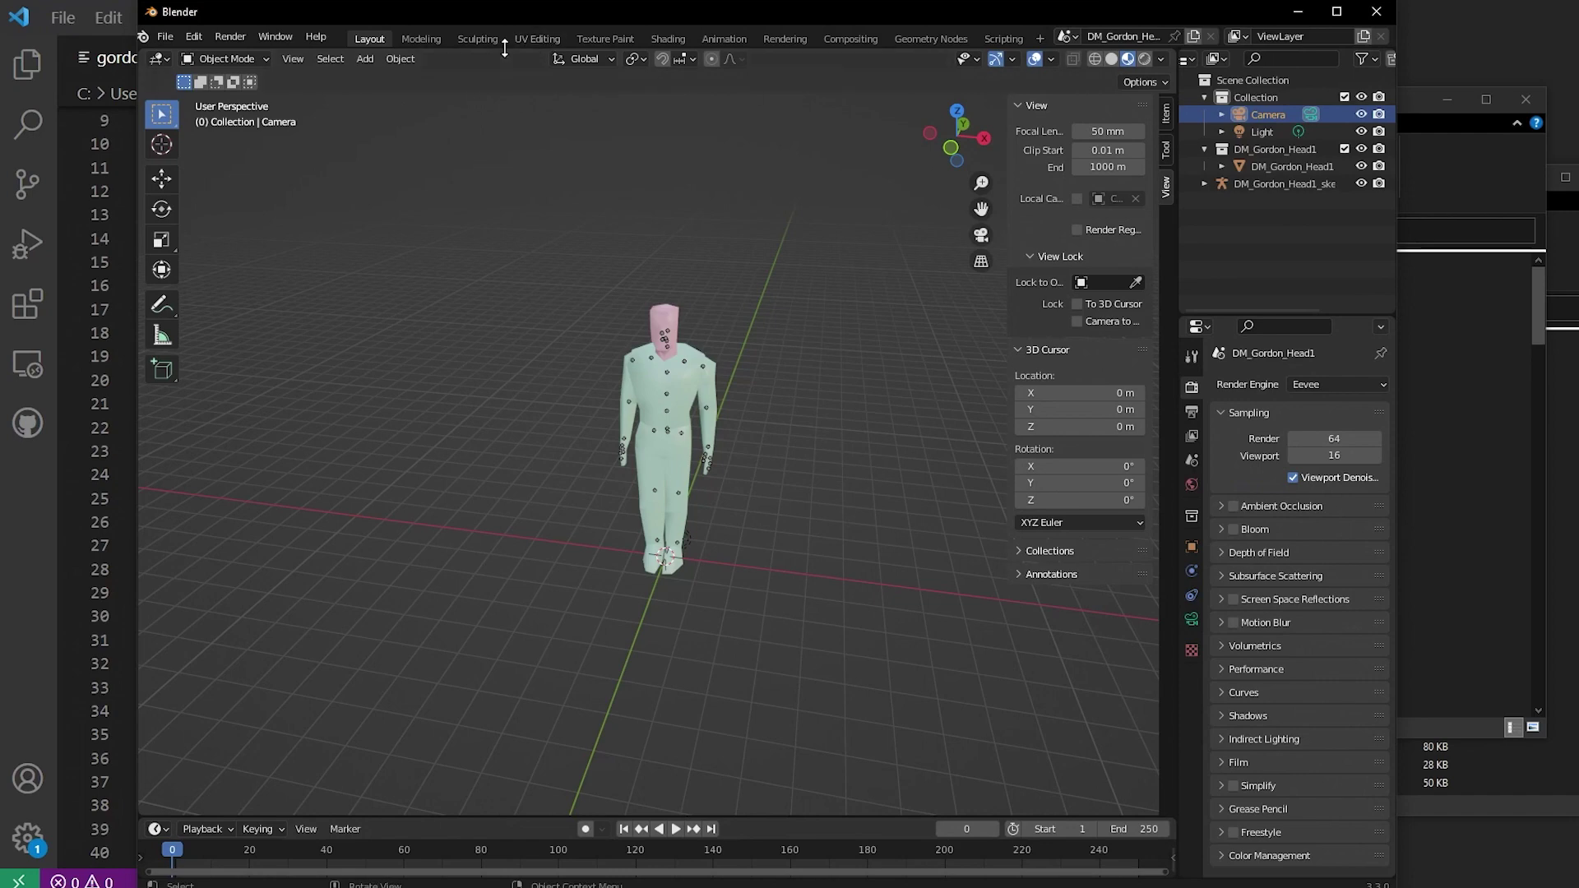
- In the Shading workspace, select the DM_Gordon_Head1 mesh and enable Use Nodes on its DM_Base.bmp material
left_click(669, 45)
scroll(745, 264, "down", 6)
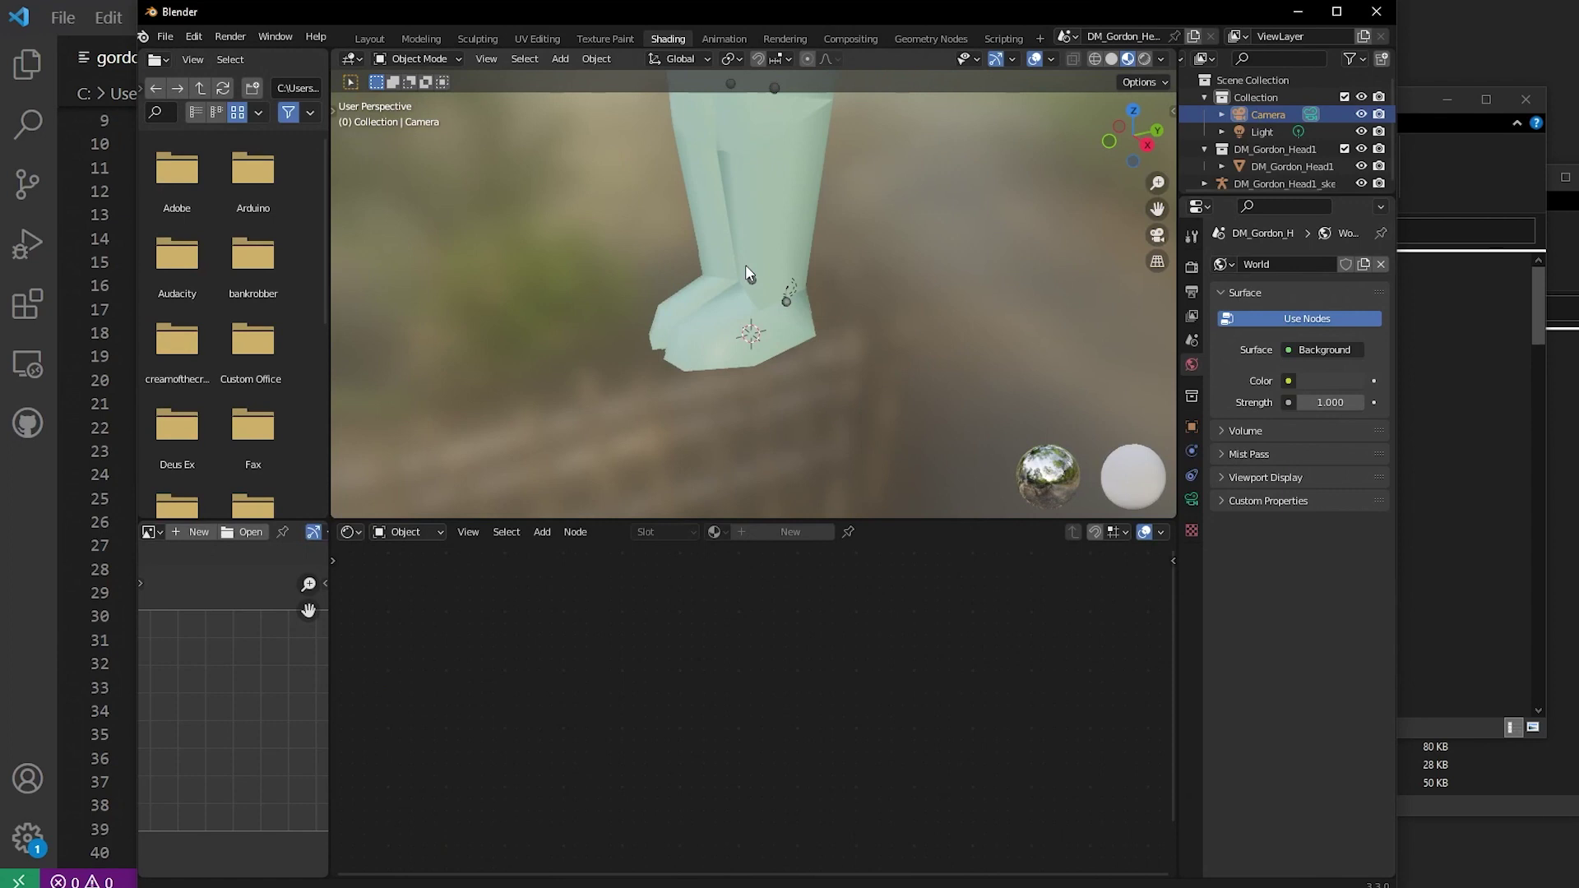
middle_click_drag(793, 188, 794, 266, "shift")
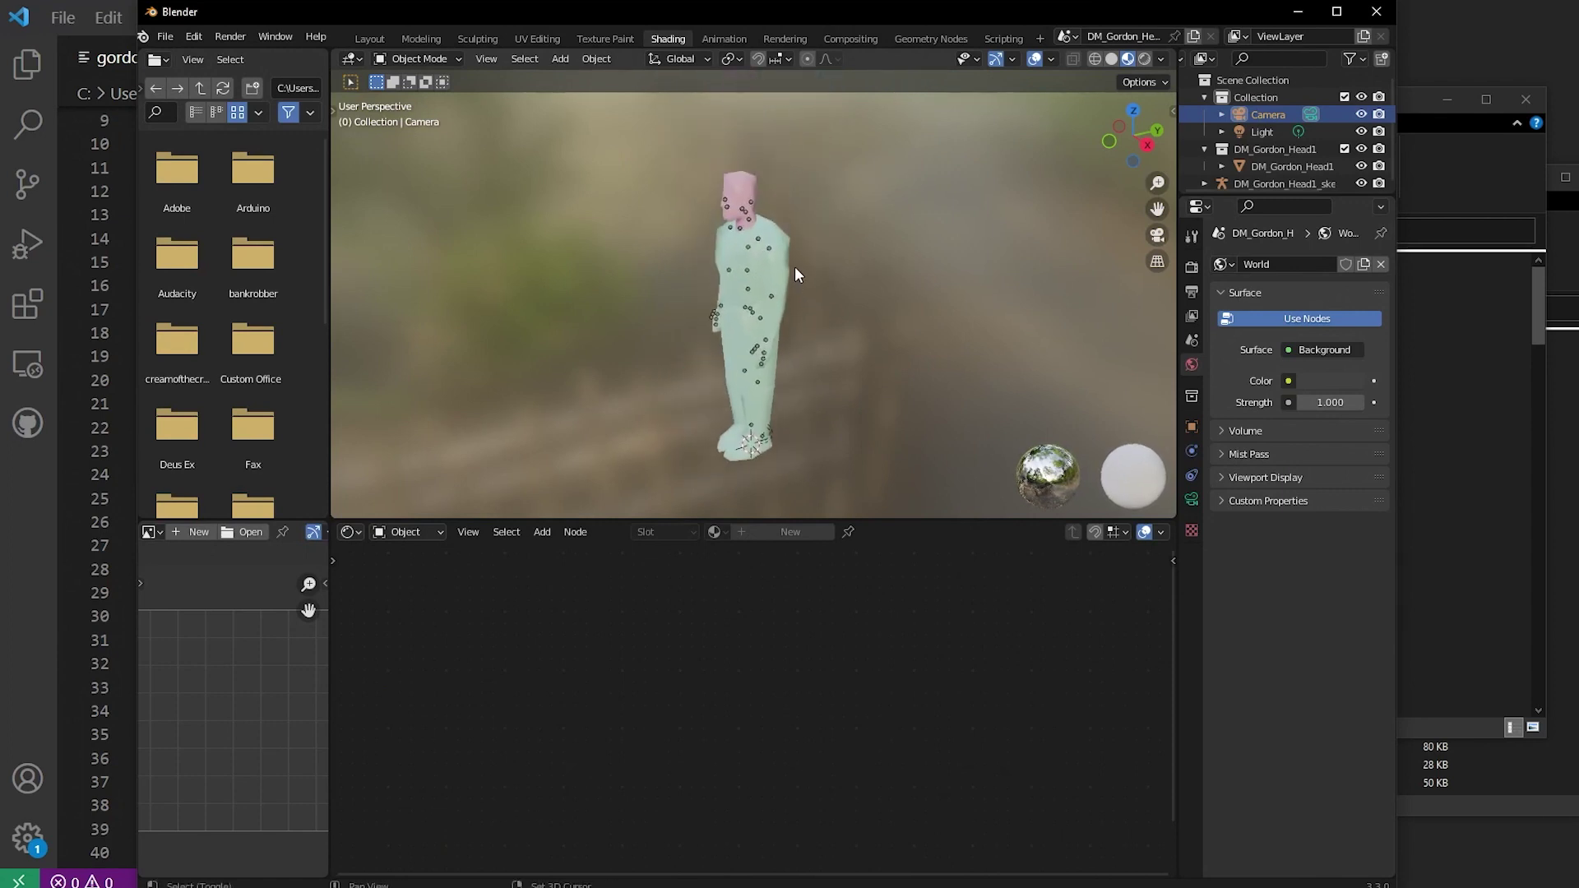
left_click(769, 244)
scroll(788, 258, "up", 1)
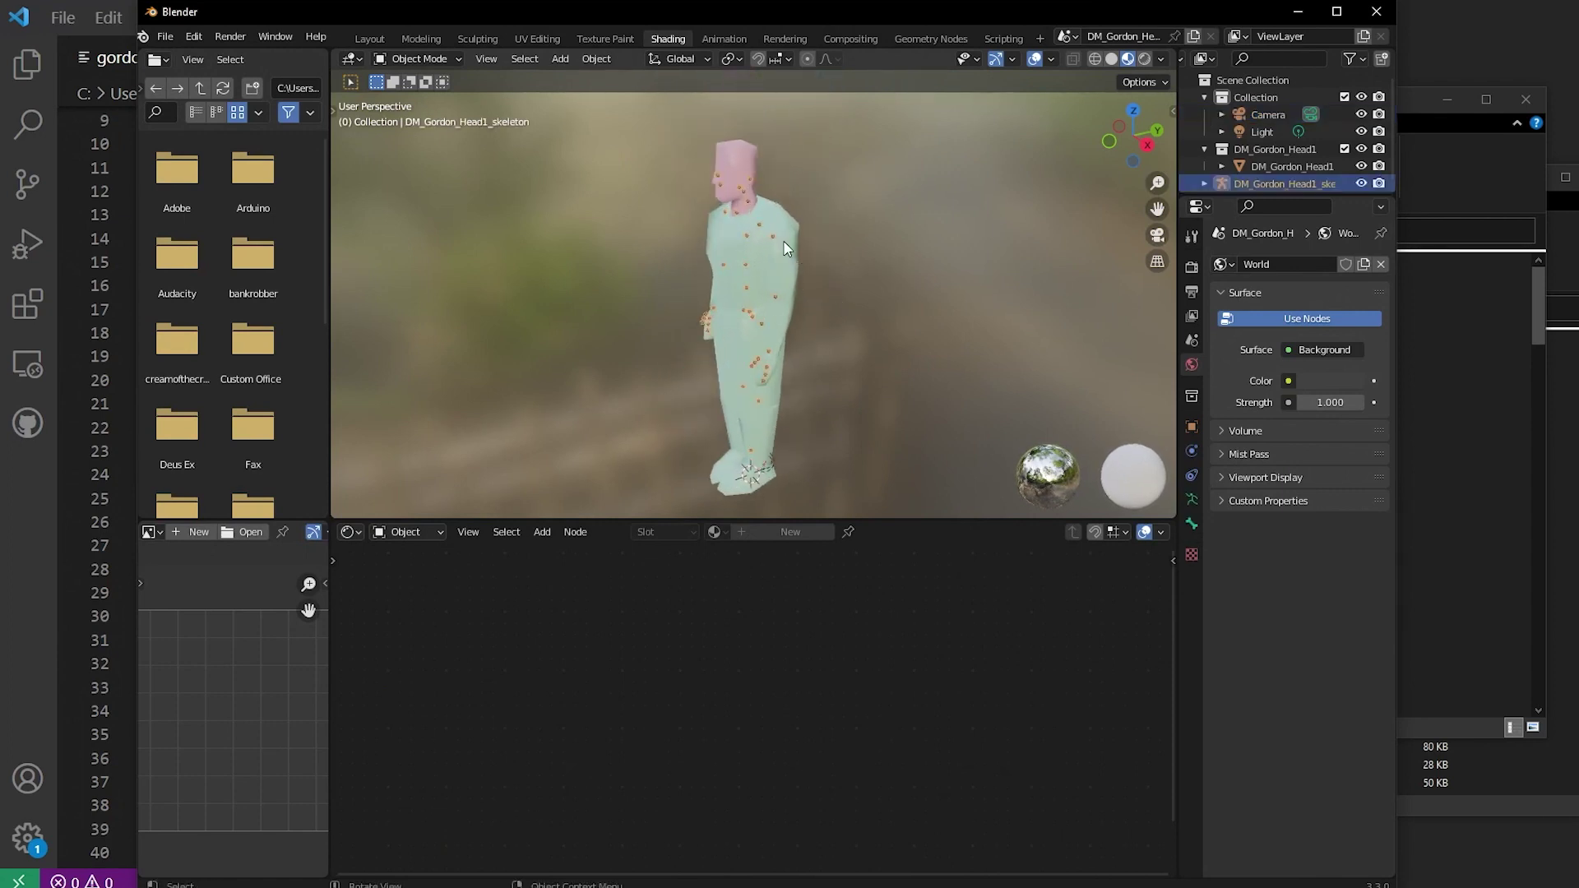
left_click(785, 261)
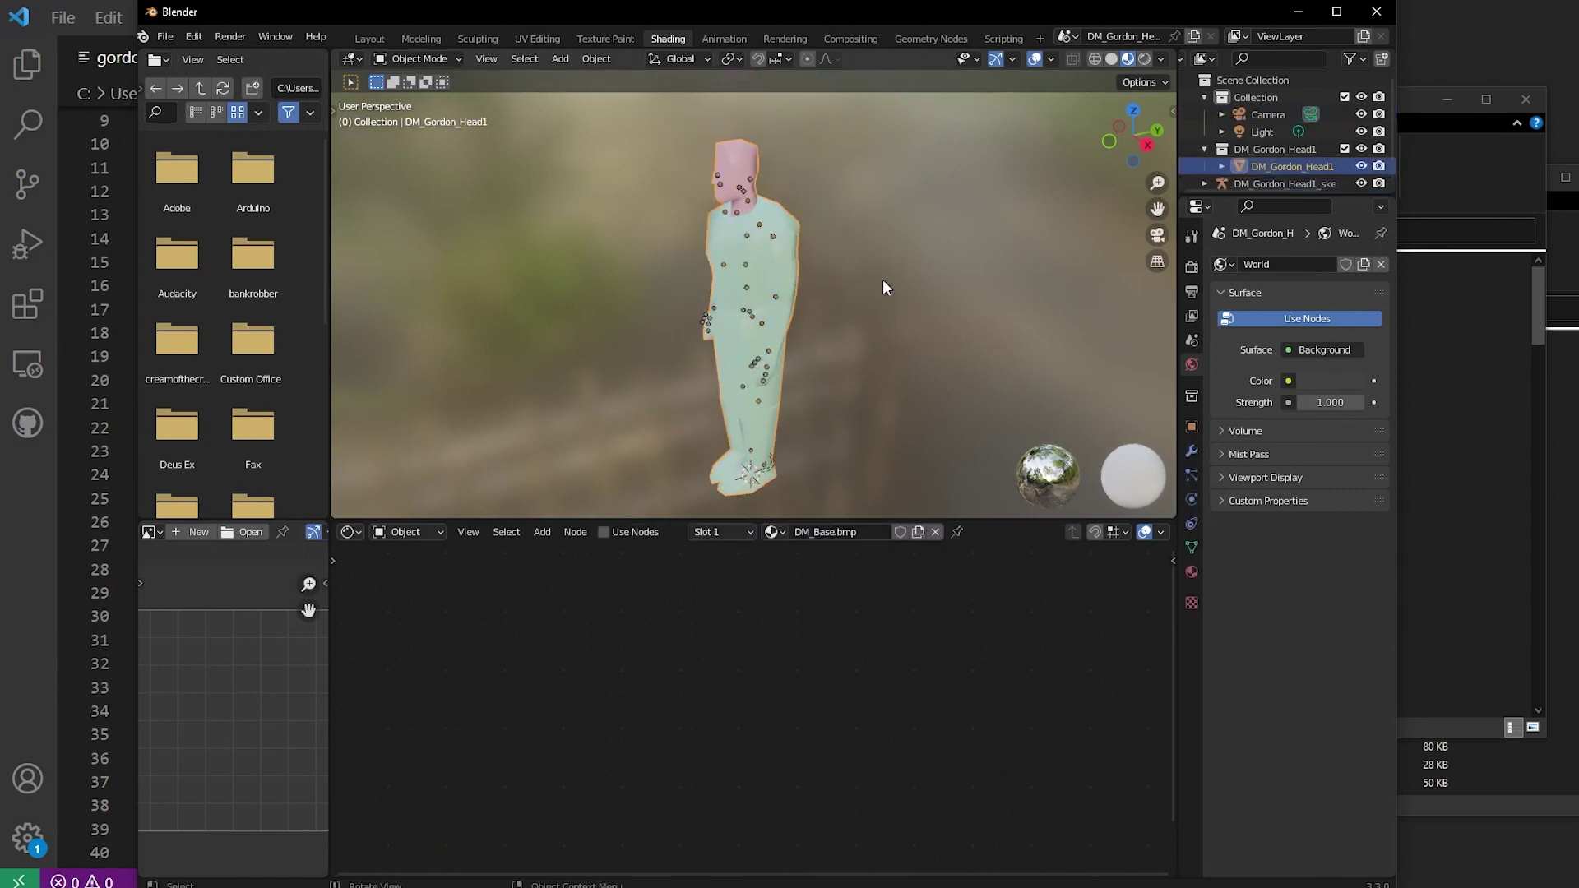
left_click(1189, 569)
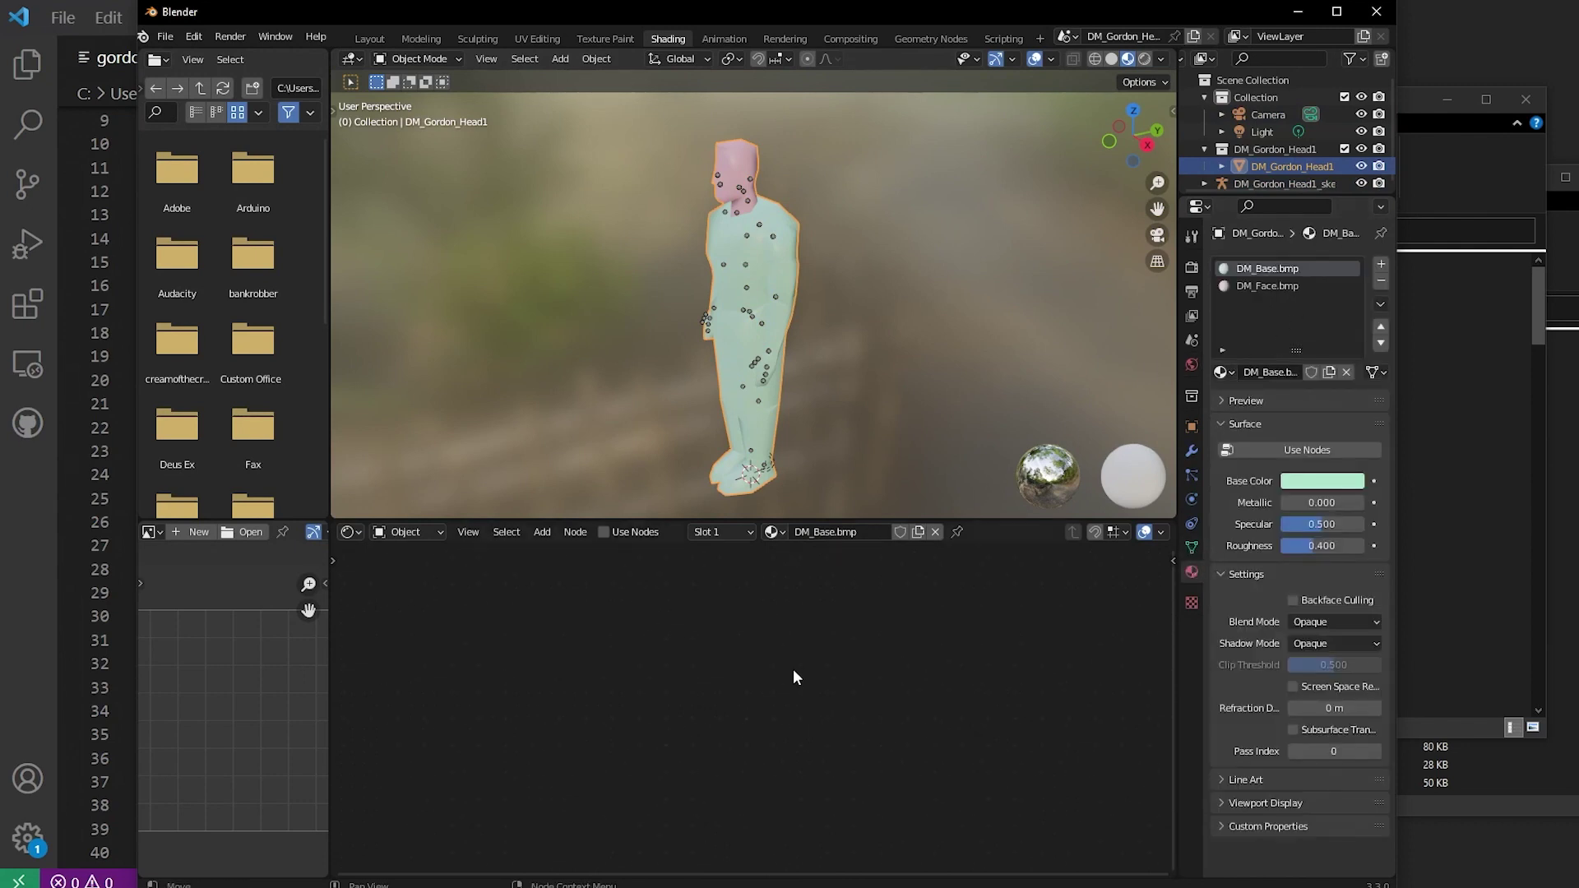
left_click(1281, 449)
- Delete the Principled BSDF node and add an Image Texture node through the node search
scroll(791, 694, "up", 2)
left_click_drag(589, 605, 722, 706)
key("Delete")
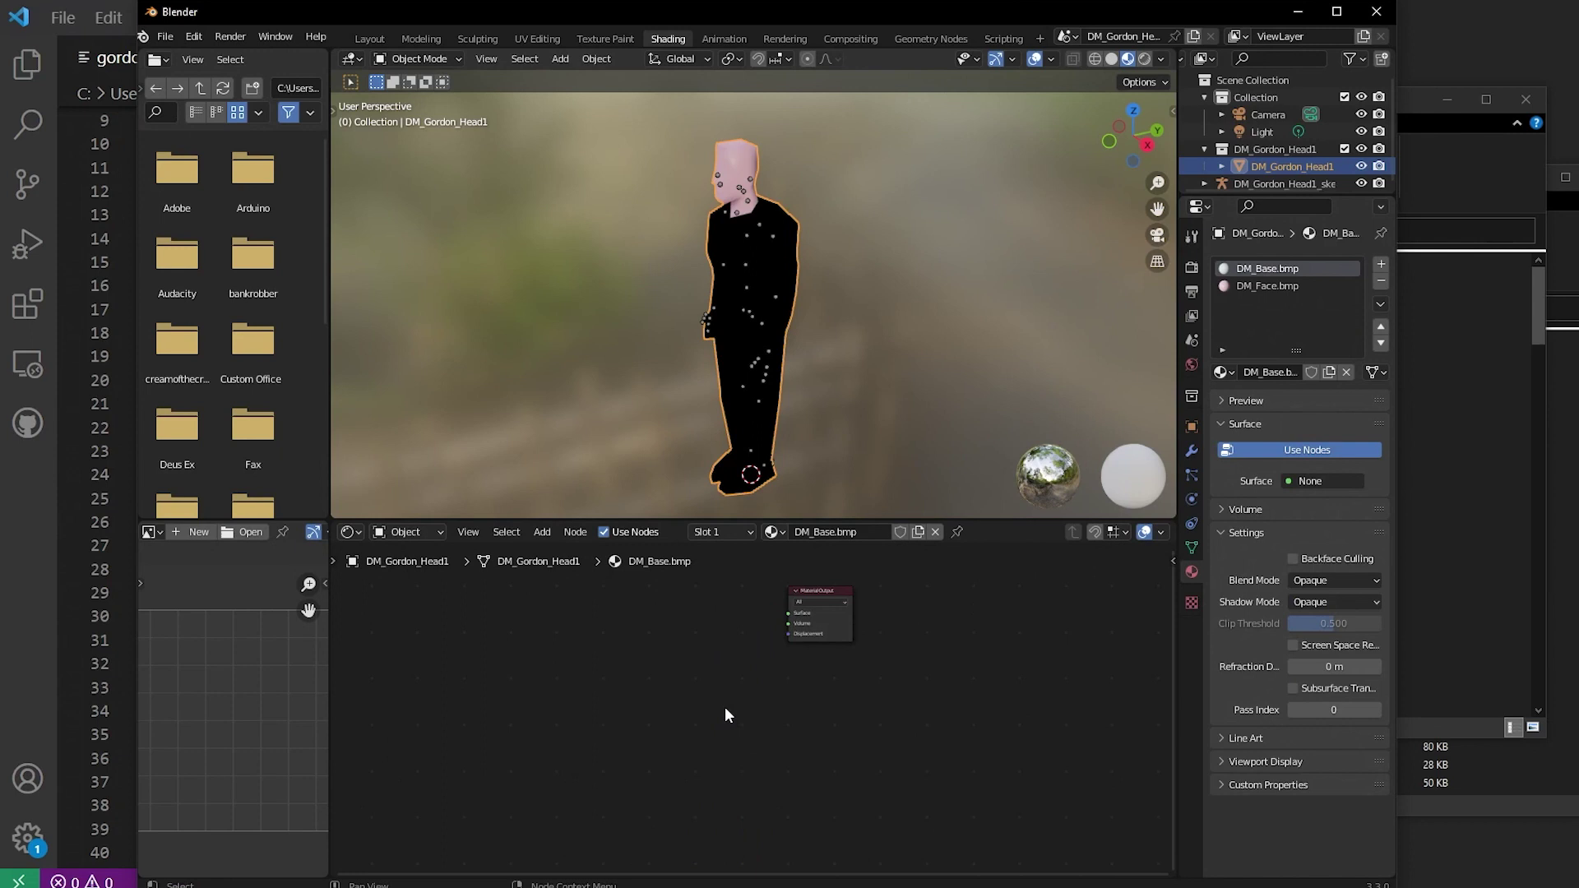
key("shift+a")
left_click(723, 691)
type("tex")
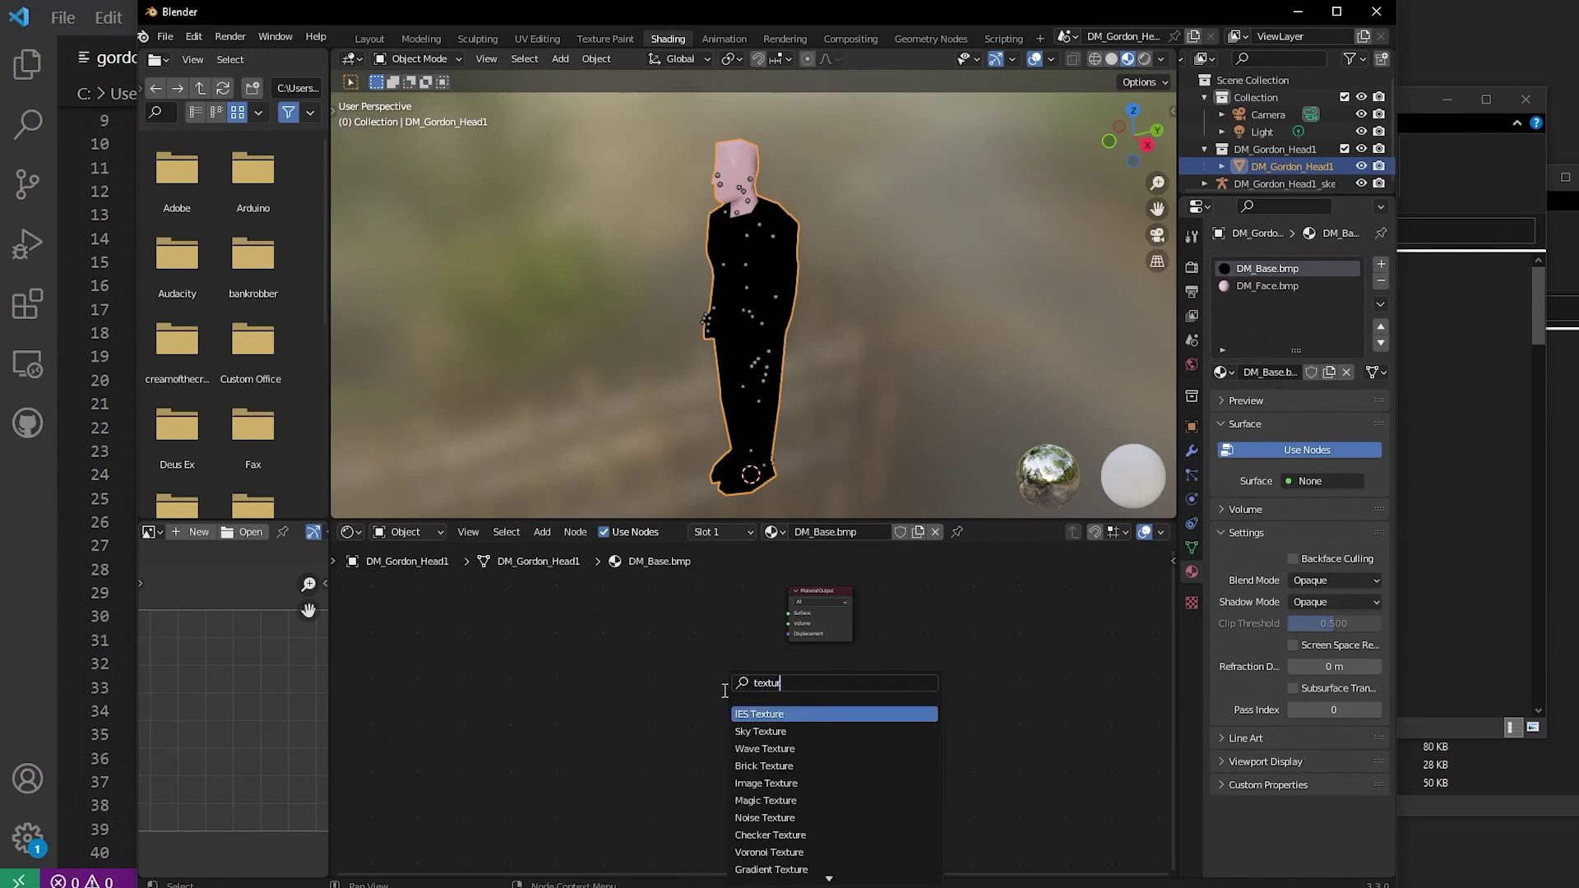
type("tur")
key("BackSpace")
key("BackSpace")
key("BackSpace")
key("BackSpace")
key("BackSpace")
key("BackSpace")
type("pimag\\")
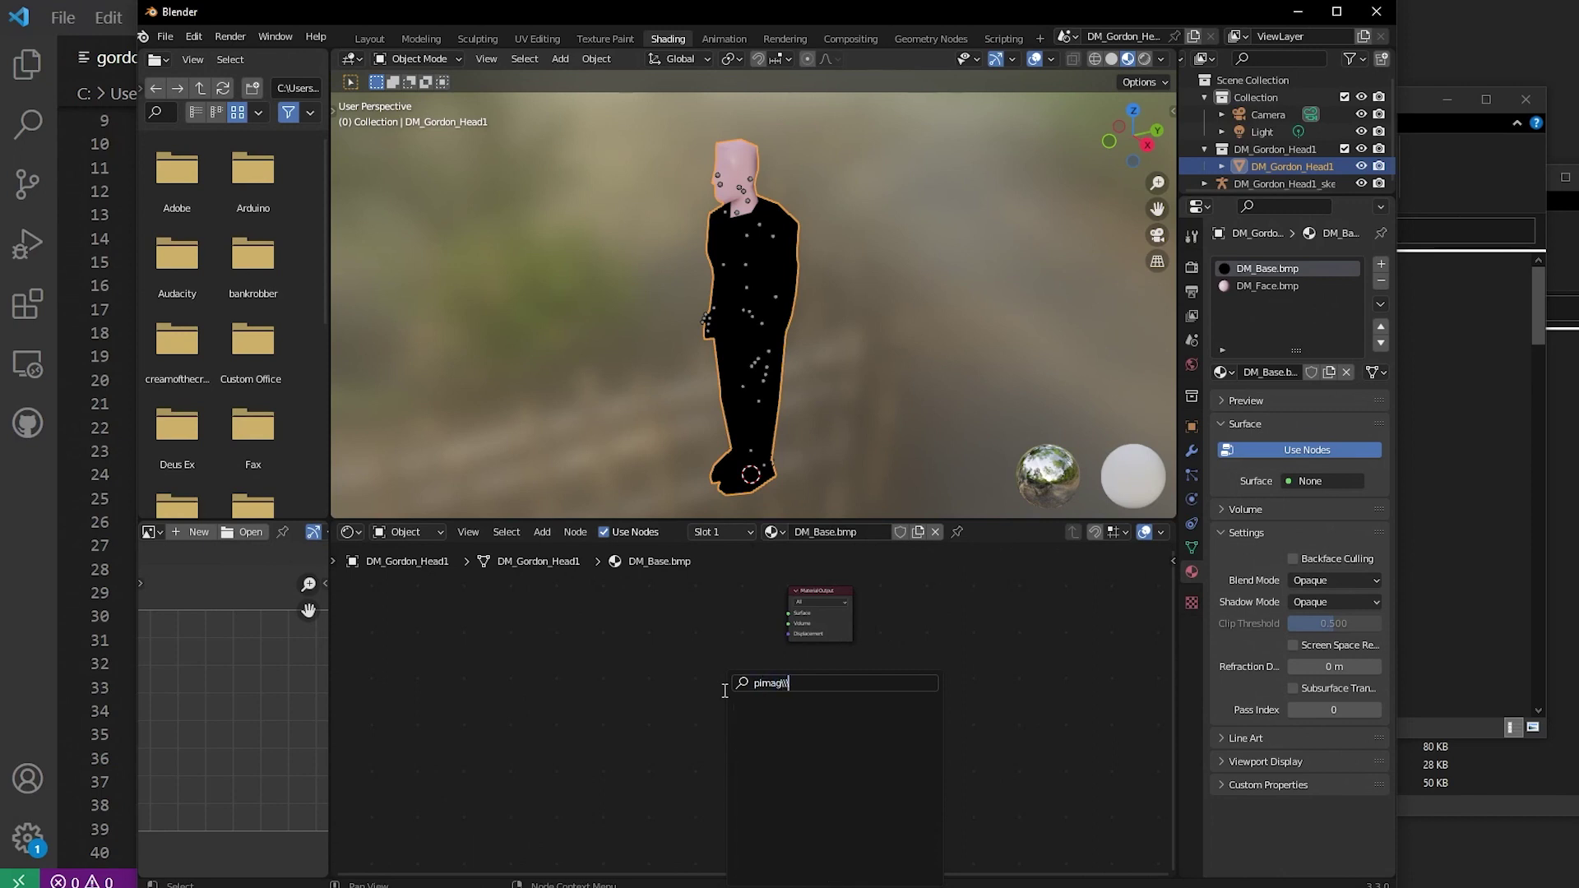
key("BackSpace")
key("BackSpace")
key("BackSpace")
key("BackSpace")
key("BackSpace")
key("BackSpace")
key("BackSpace")
type("image")
key("Return")
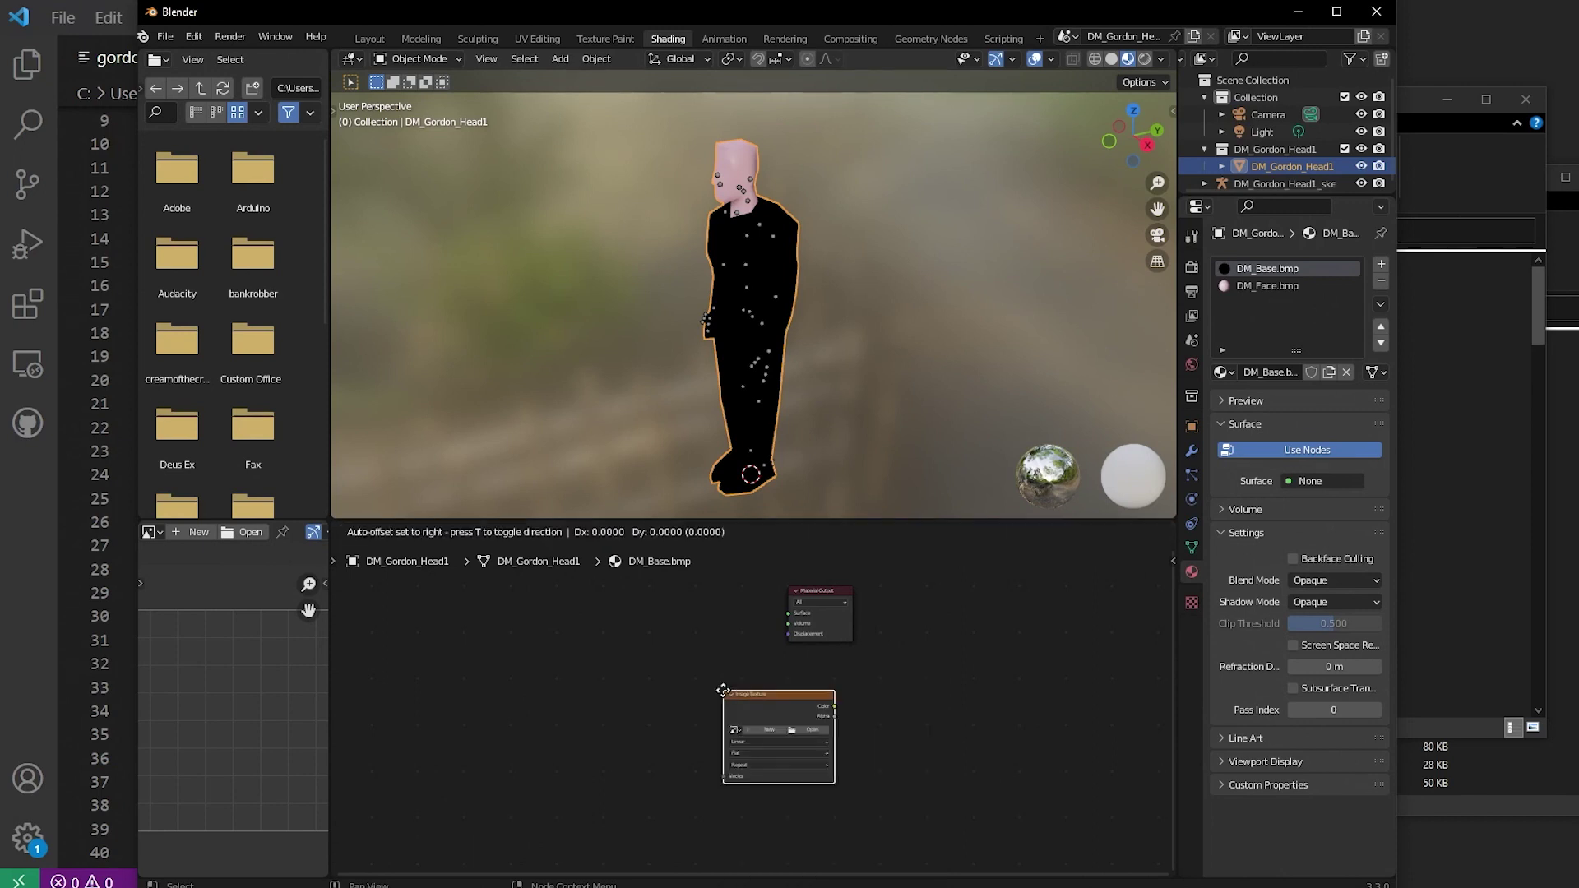
- Place the Image Texture node left of the output and link its Color to Surface
left_click(658, 578)
scroll(782, 604, "up", 2)
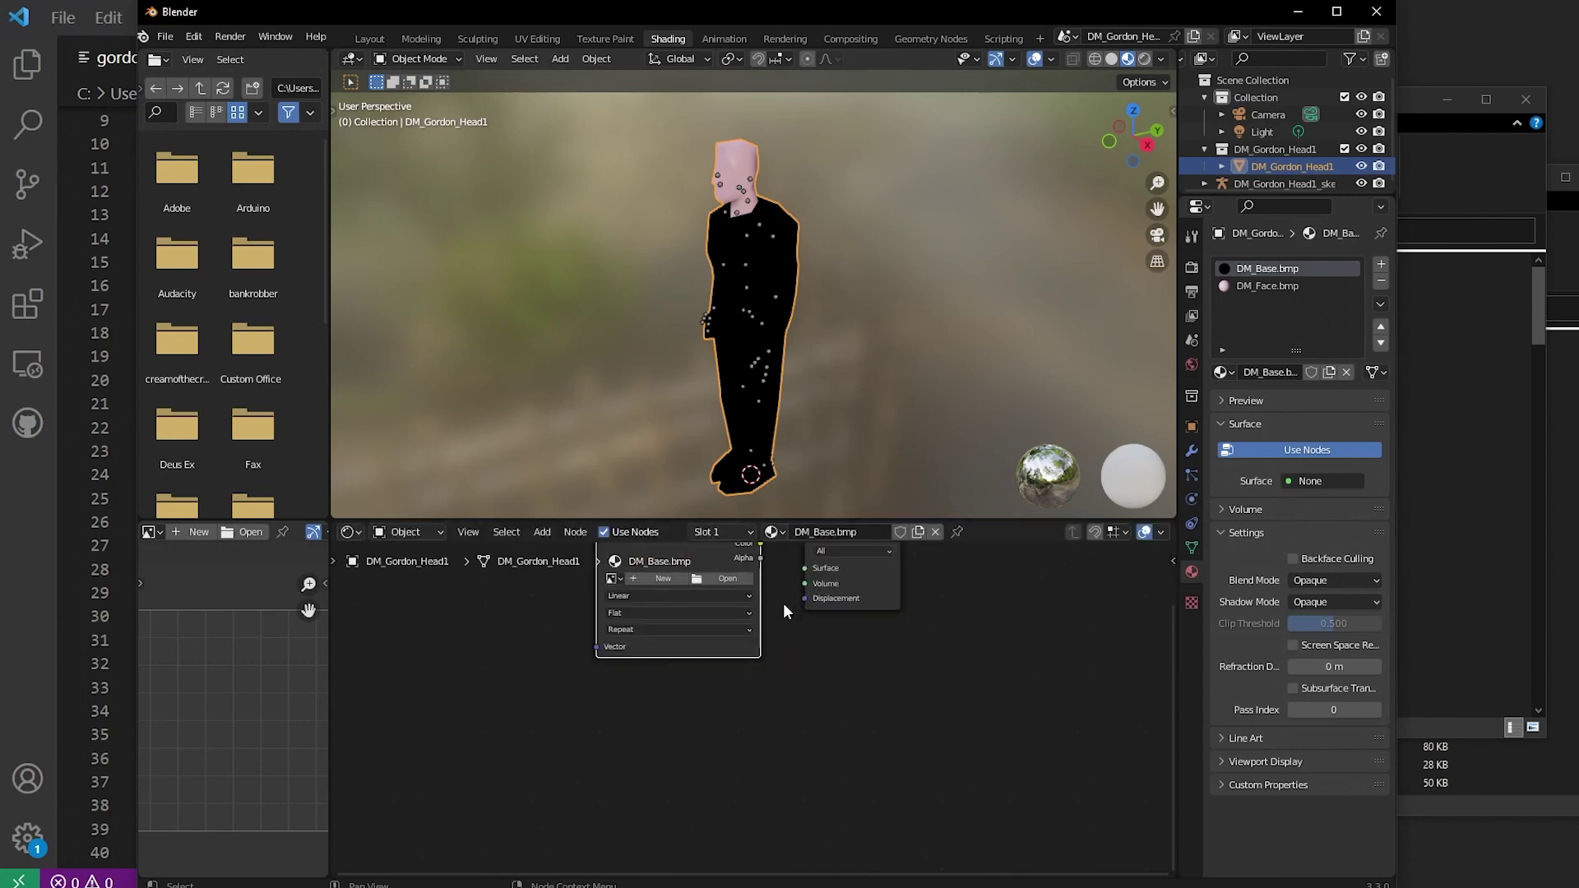
middle_click_drag(762, 726, 759, 724)
left_click_drag(729, 678, 777, 717)
- Load DM_Base.bmp from Desktop > hl1 work folder > custom gordon into the body texture node
left_click(659, 719)
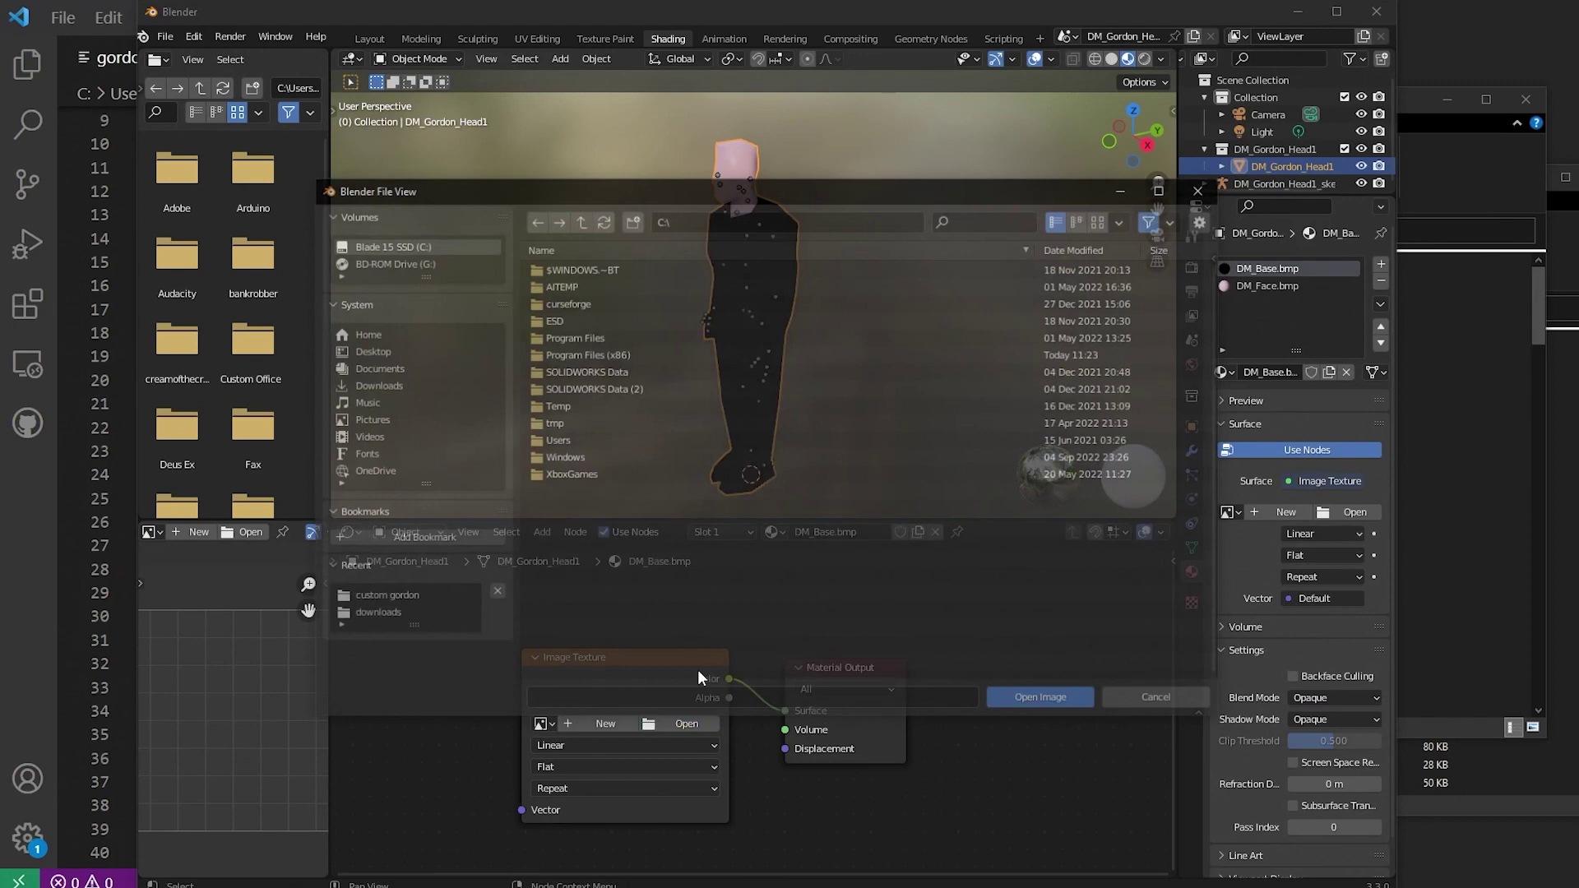
left_click(376, 351)
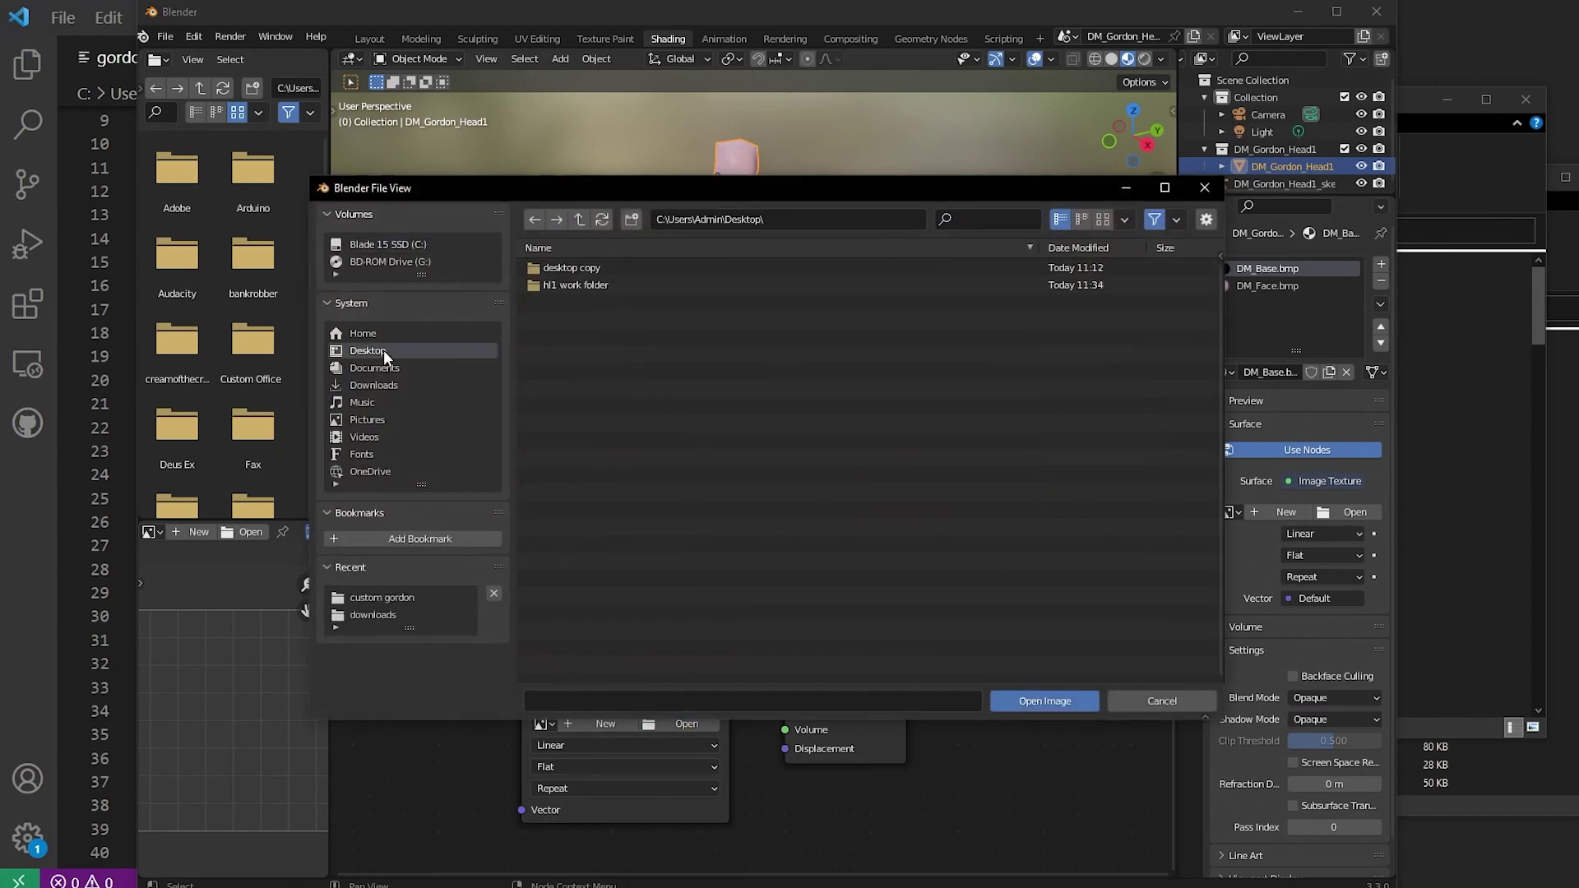
left_click(579, 286)
left_click(599, 266)
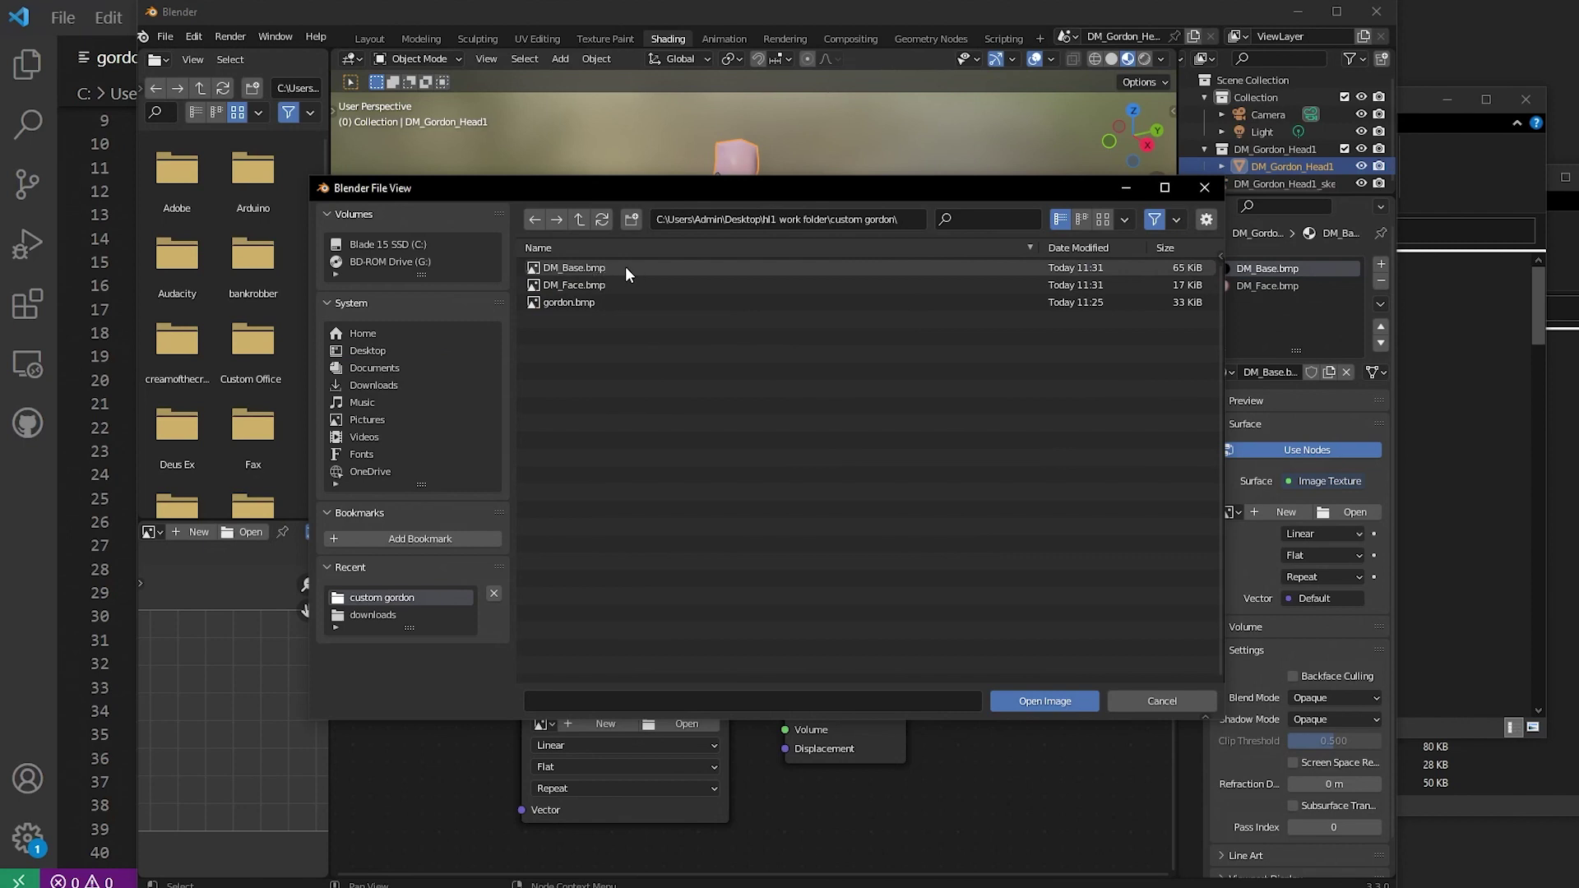
double_click(625, 266)
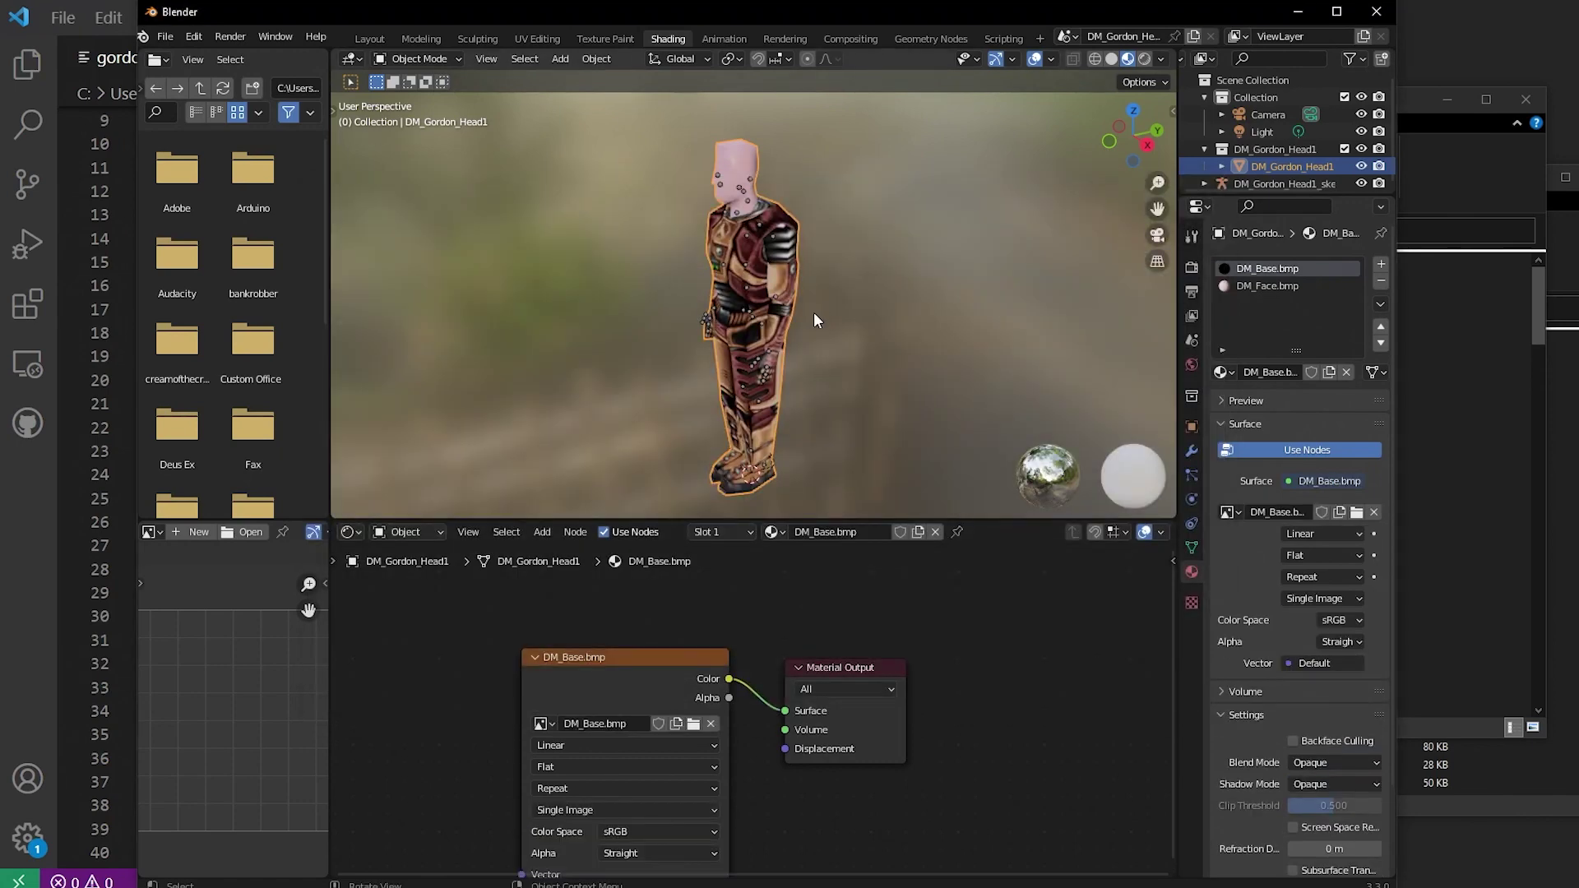
- On the DM_Face.bmp material, enable nodes and replace the Principled BSDF with an Image Texture feeding Surface
left_click(1267, 285)
left_click(1306, 450)
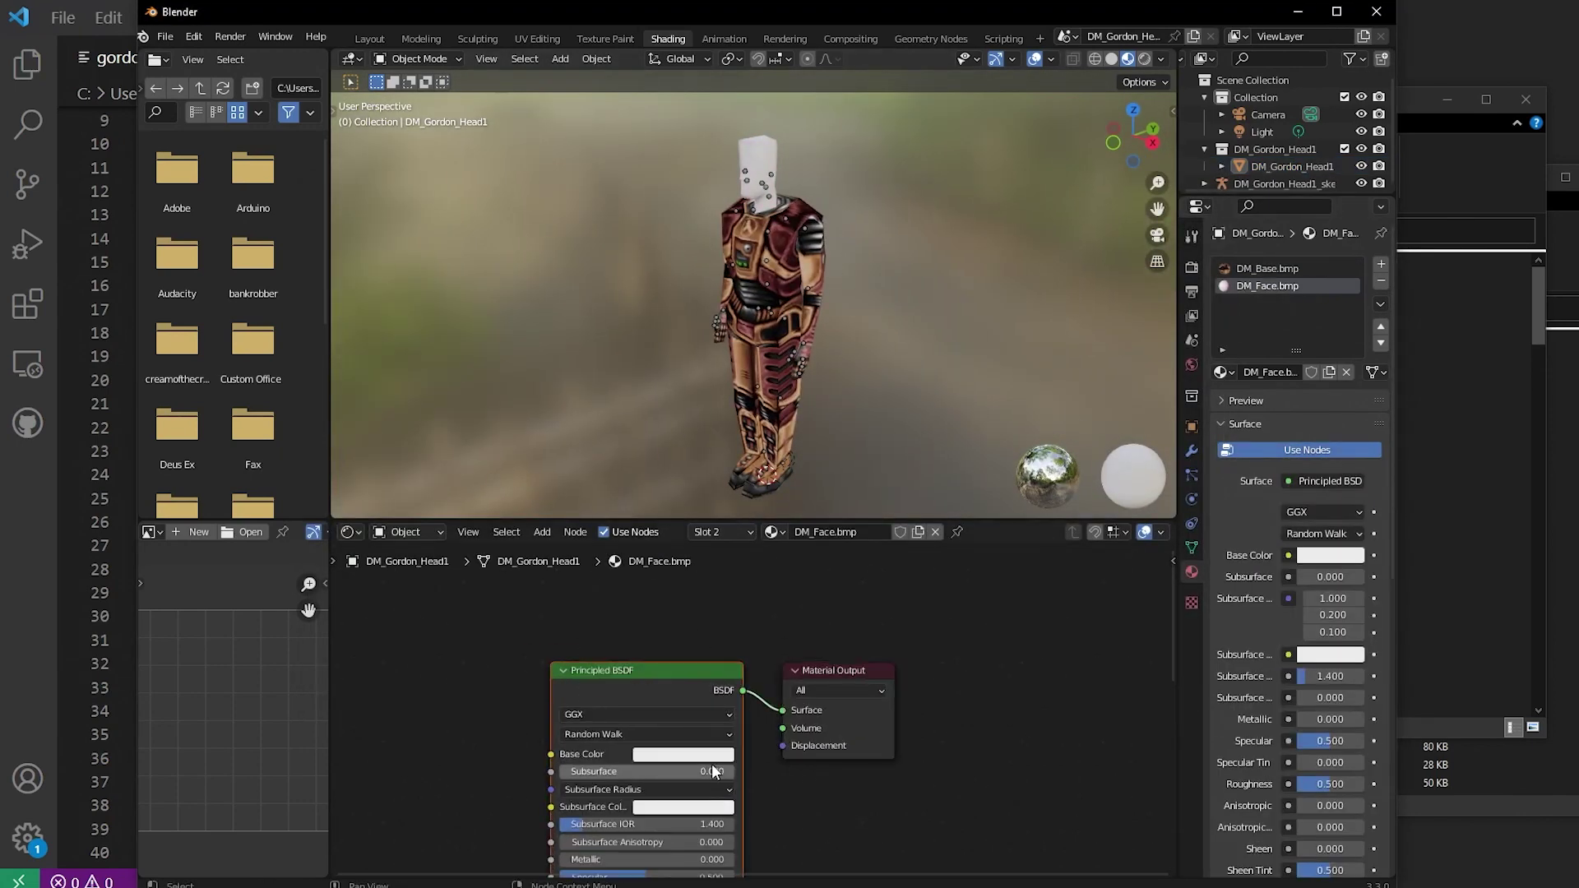
key("x")
key("shift+a")
type("image")
key("Return")
left_click(538, 668)
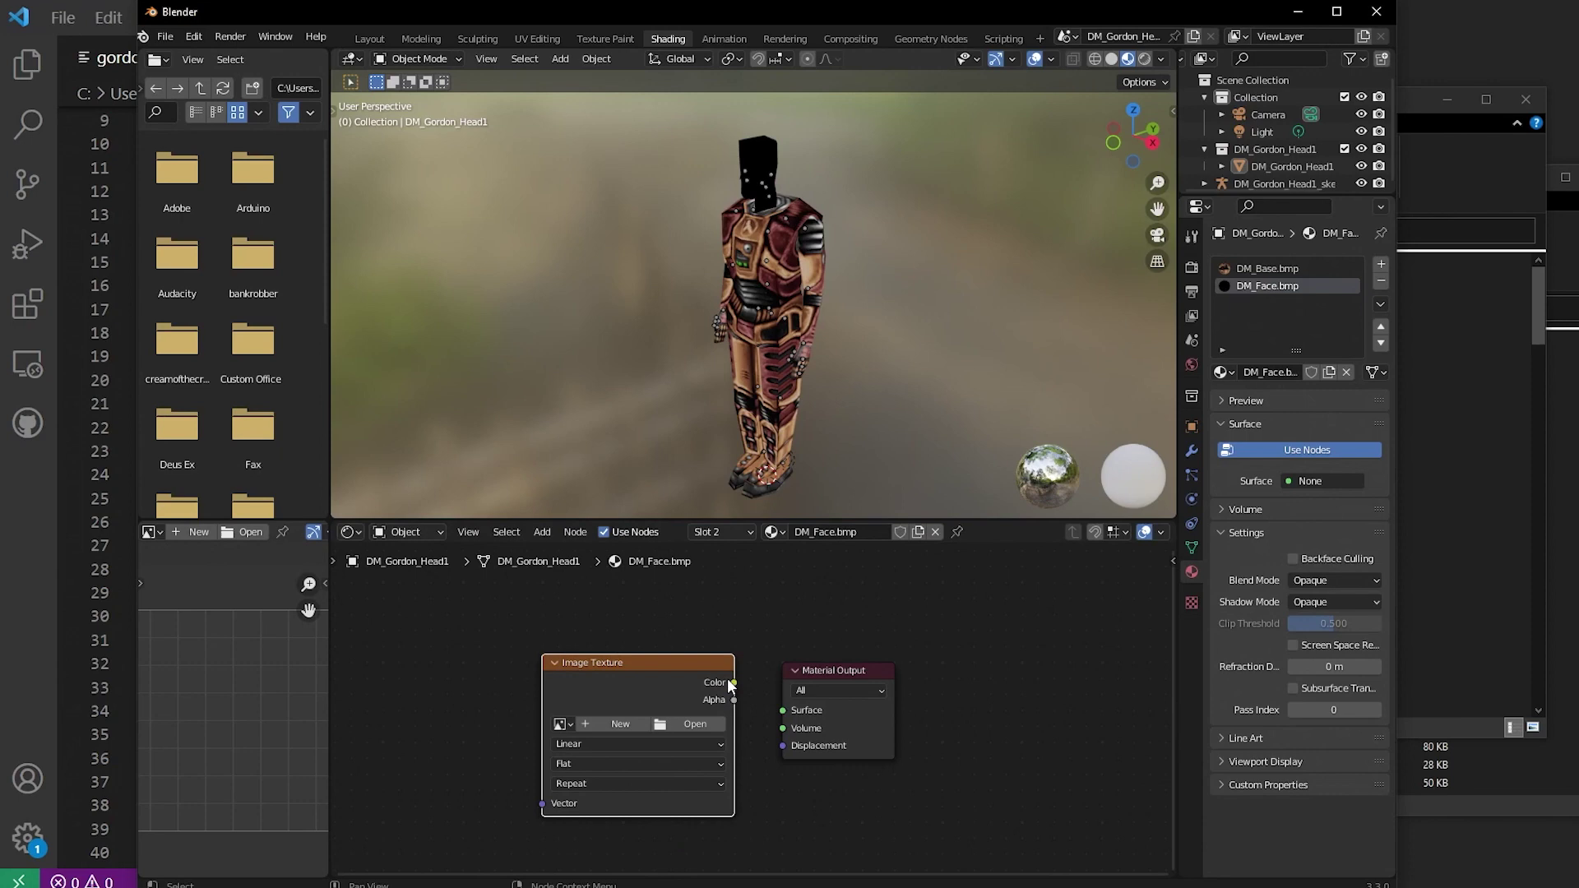
left_click_drag(732, 684, 783, 710)
- Load DM_Face.bmp from the custom gordon folder into the face texture node and view it in Layout
left_click(694, 722)
left_click(368, 350)
double_click(617, 285)
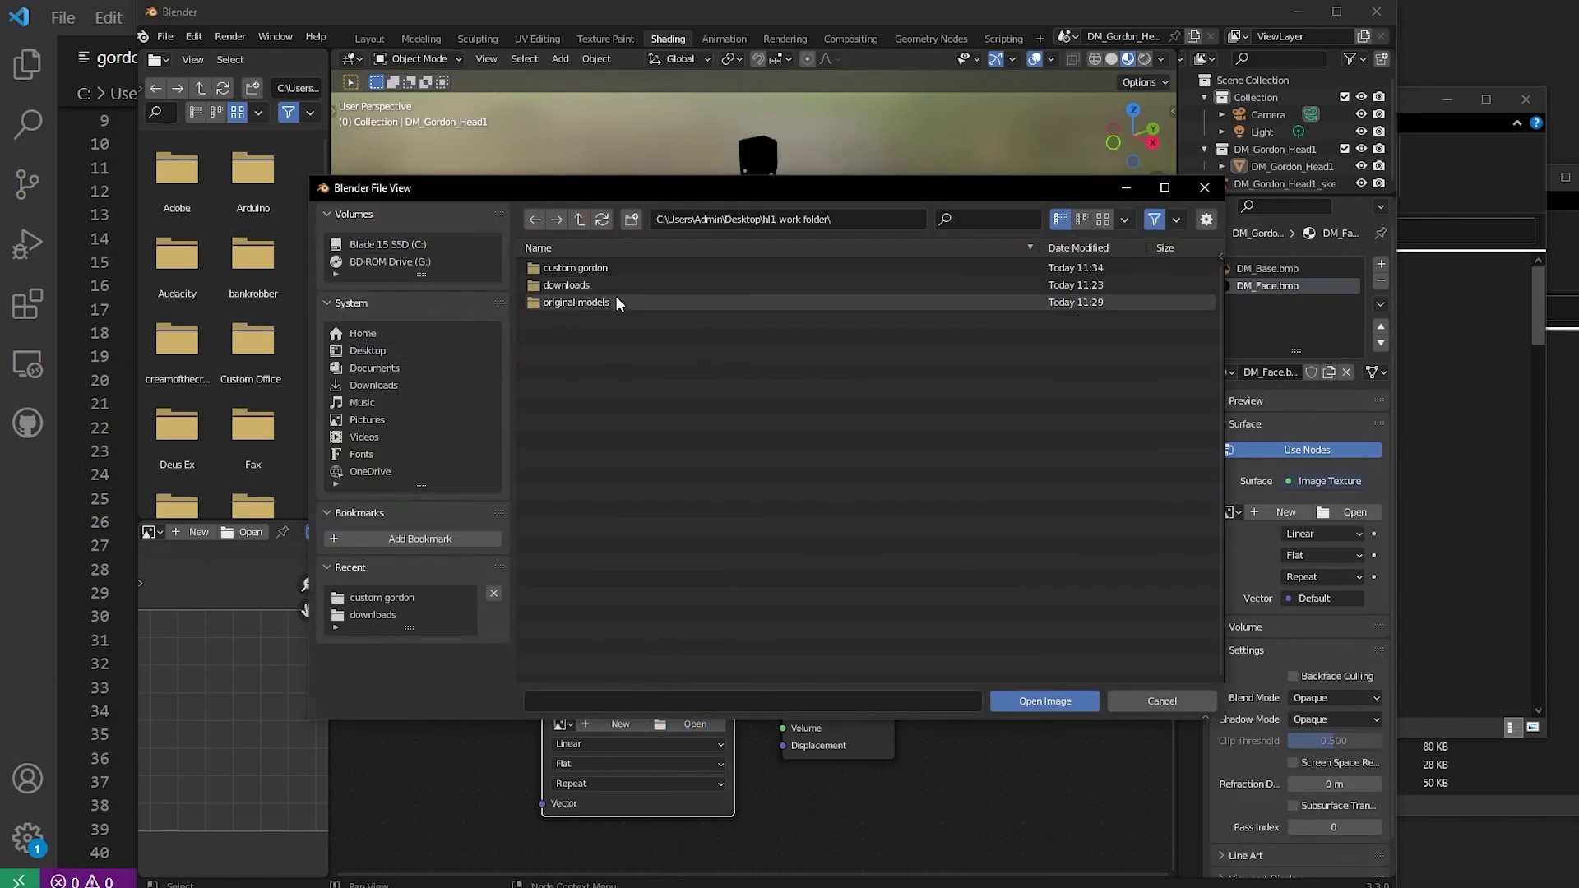
double_click(594, 267)
double_click(615, 285)
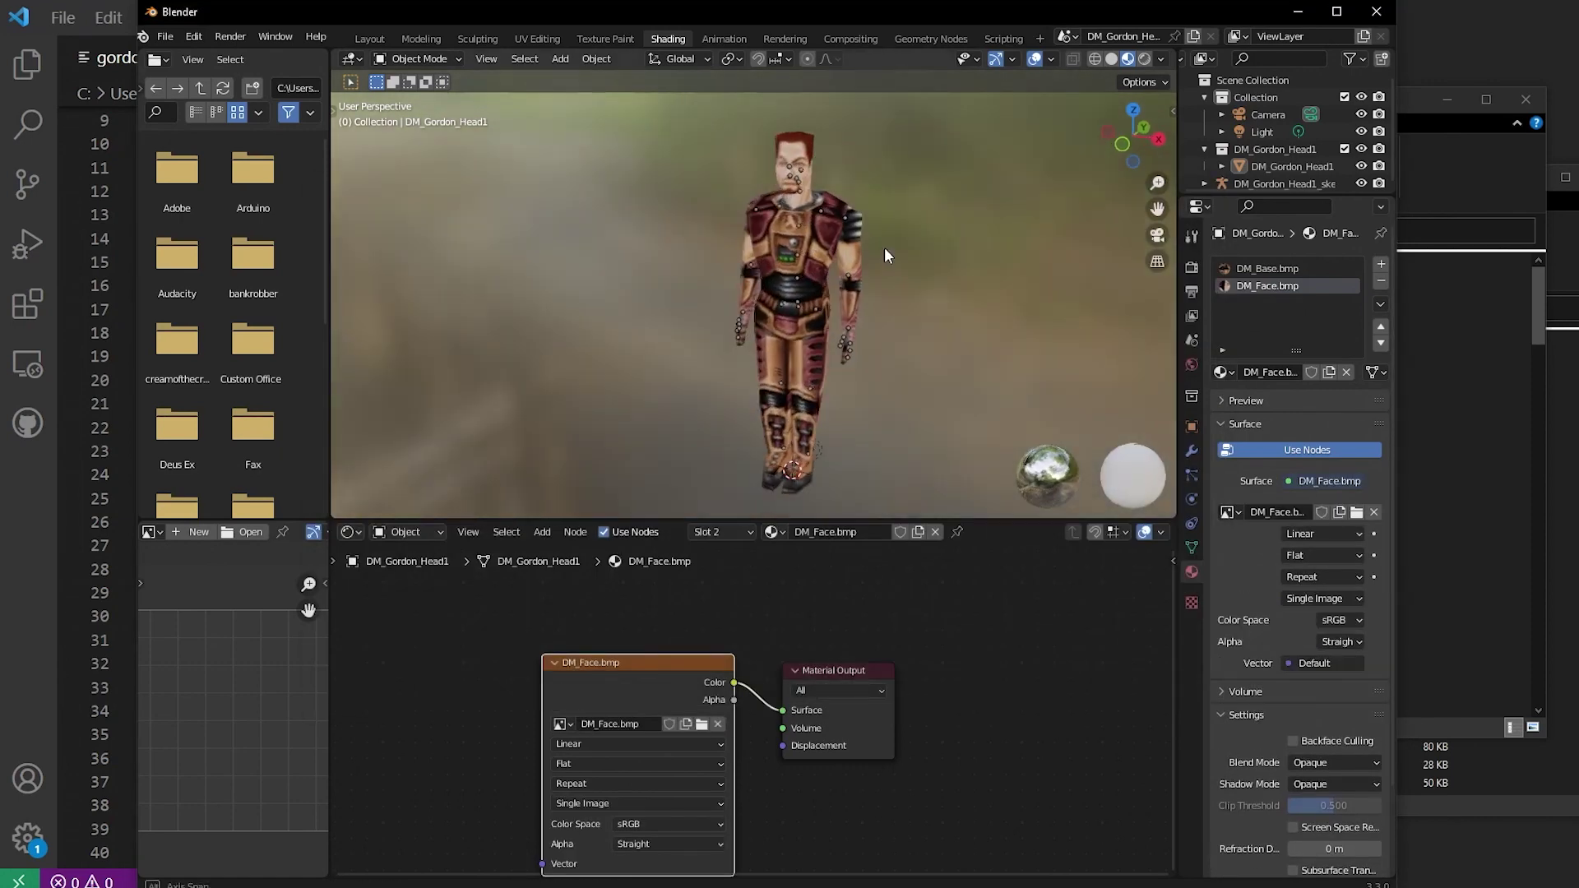
left_click(372, 38)
scroll(693, 367, "up", 6)
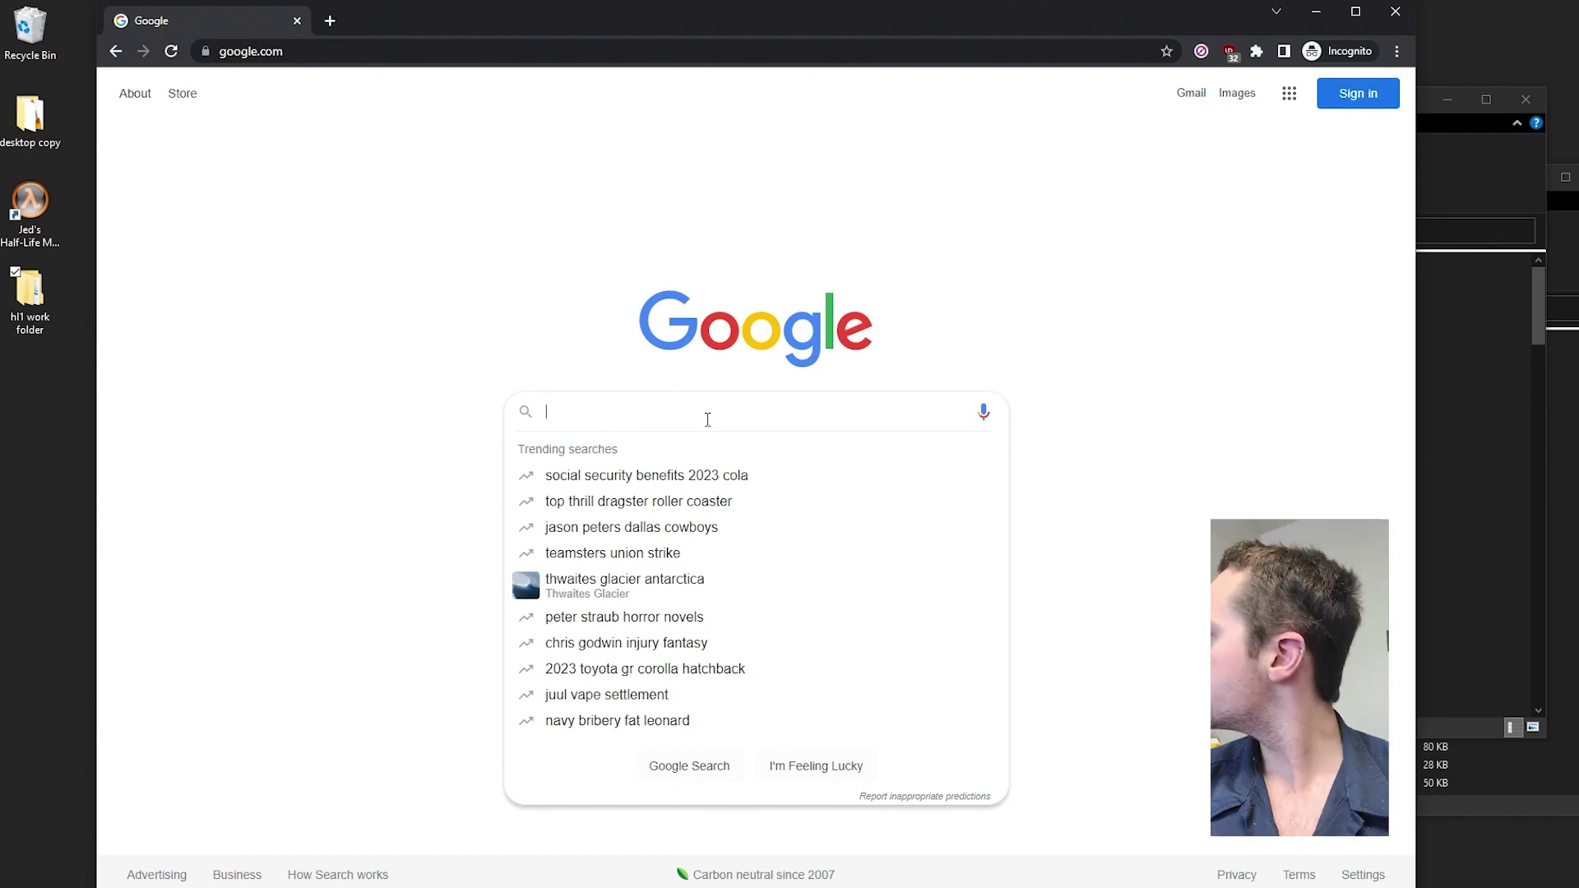
- Search Google Images for 'carhartt steel pants', preview the grey Rugged Flex Steel pant and drag it out
type("carhartt steel ")
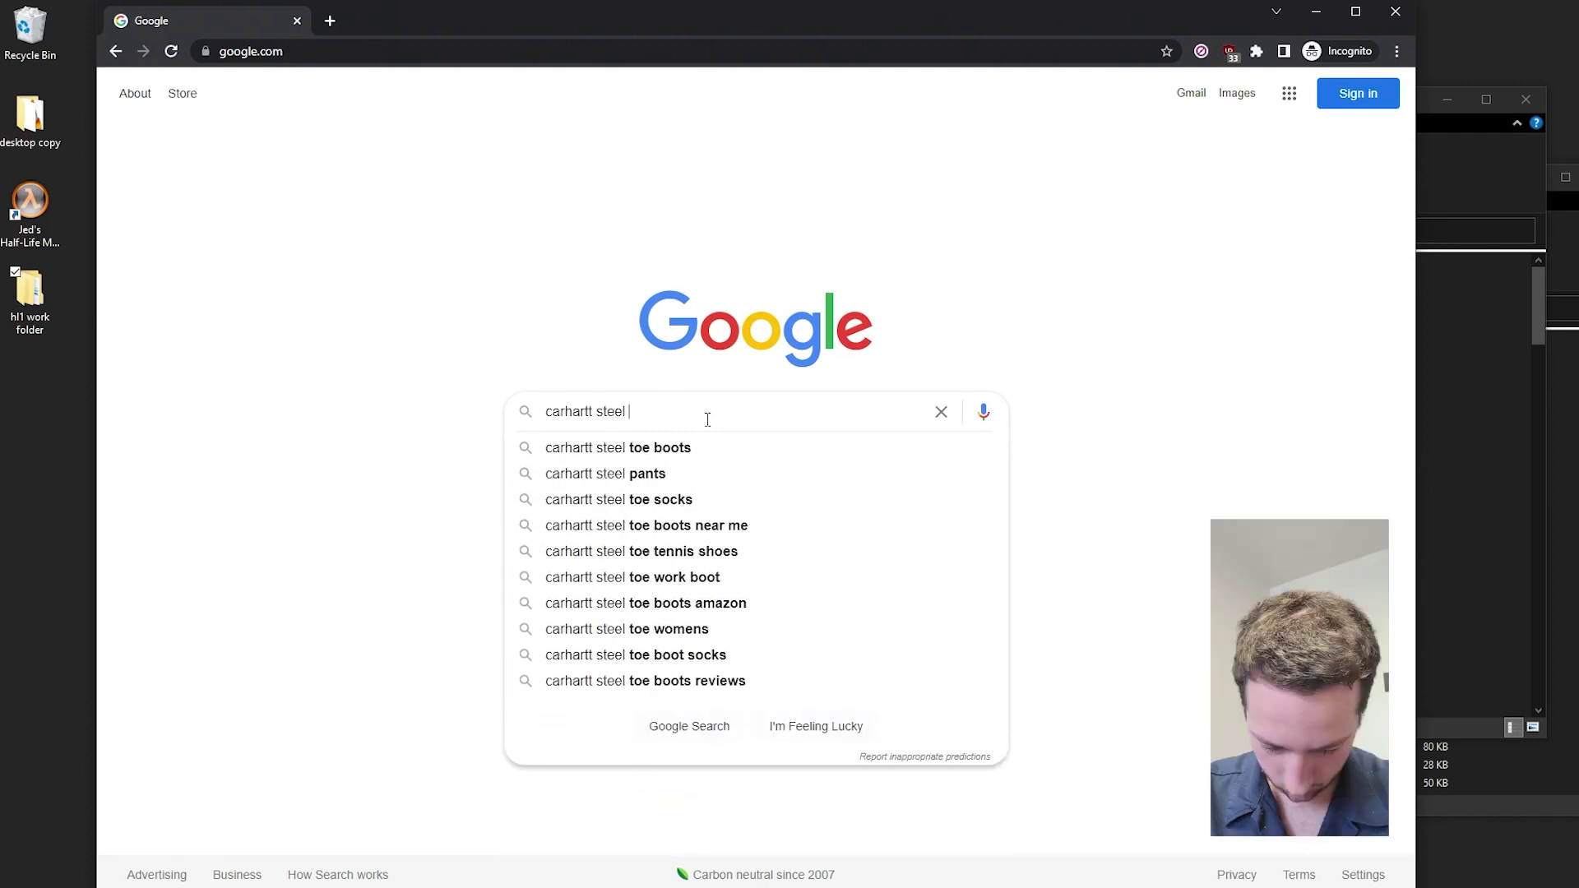
type("pants")
key("Return")
left_click(352, 158)
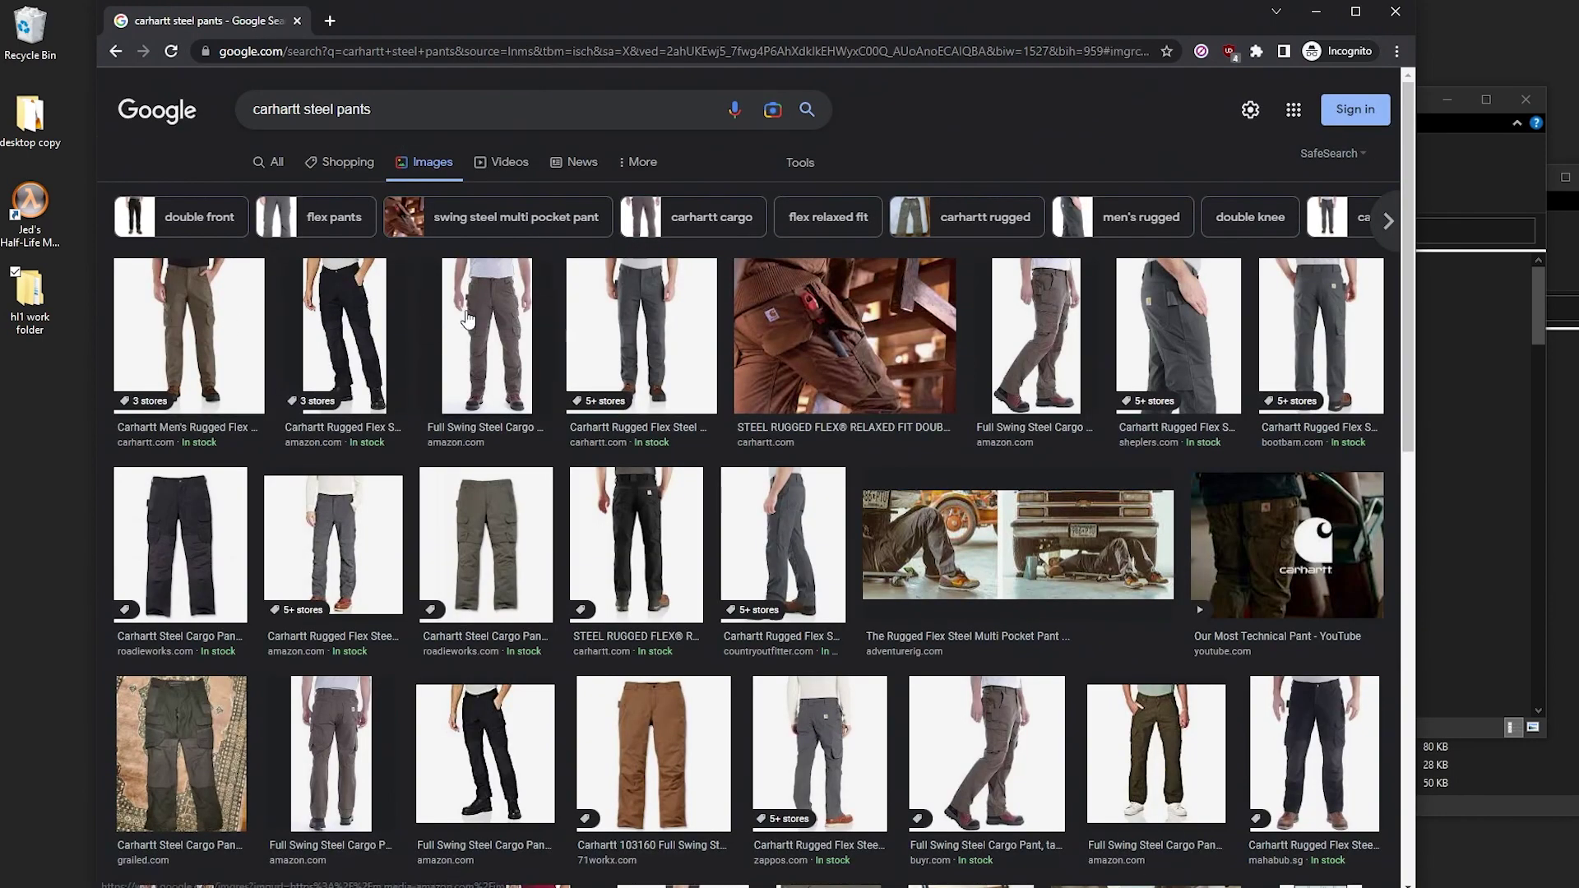
left_click(530, 297)
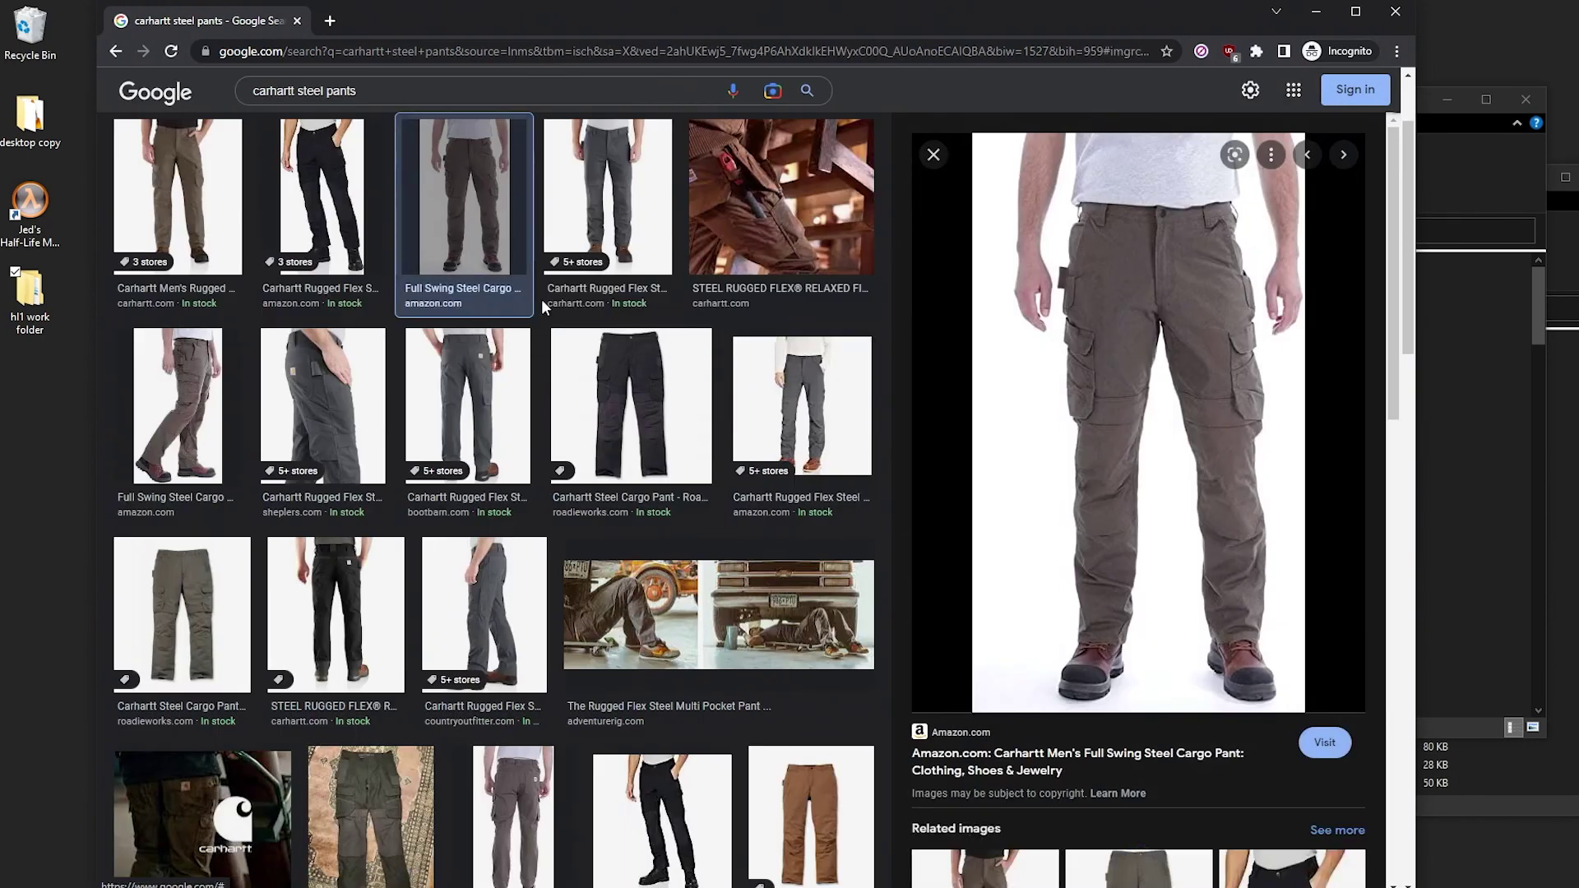
left_click(509, 374)
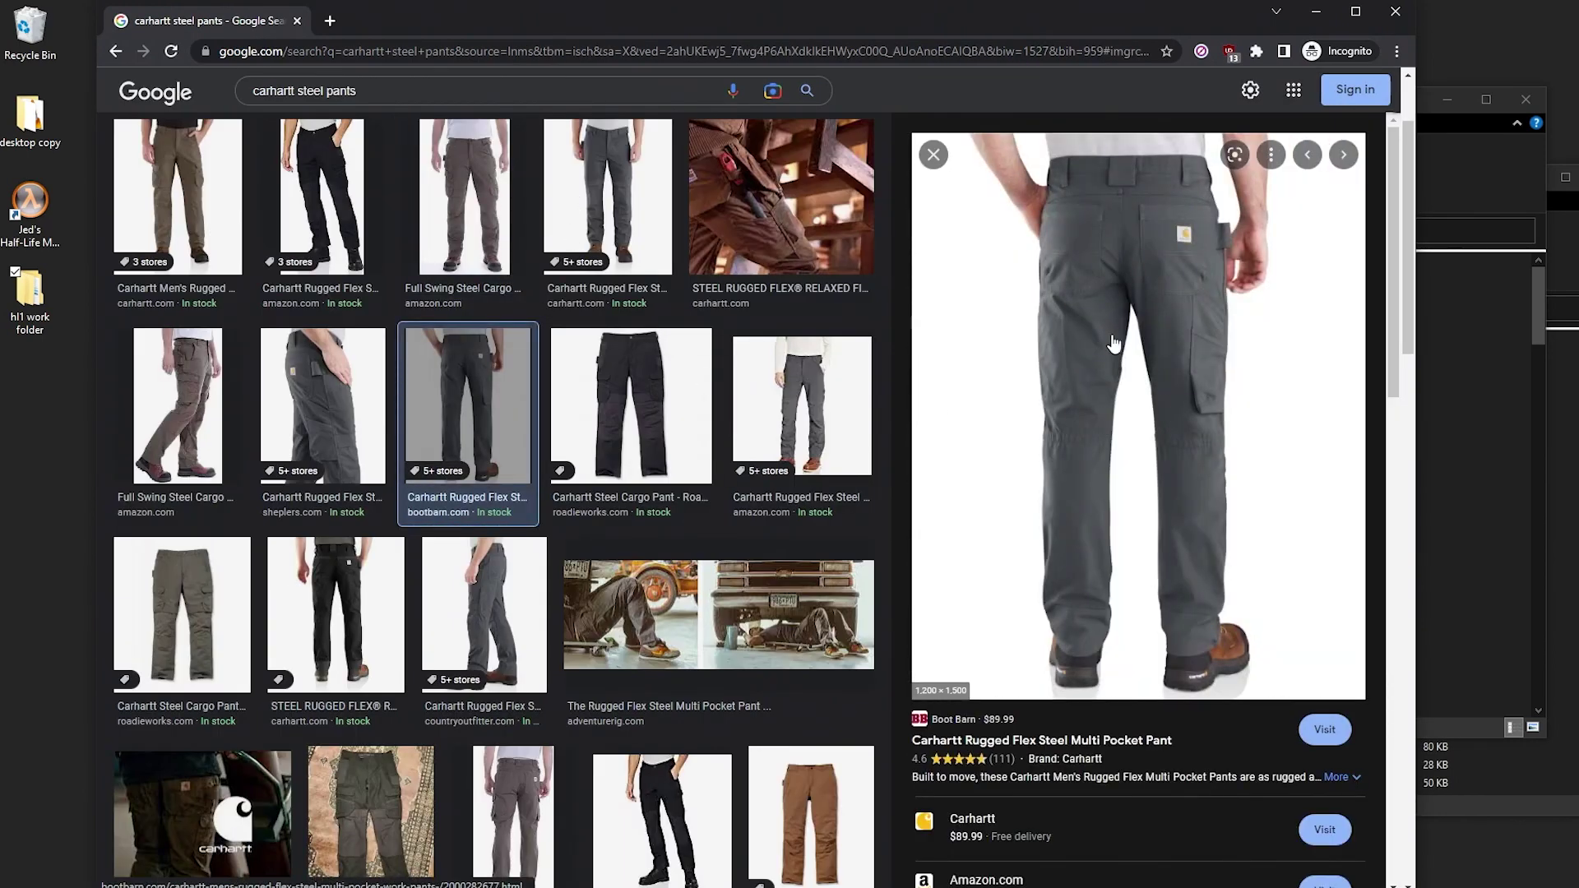
left_click_drag(1113, 343, 1260, 348)
- Create a new folder named 'reference pictures' in the hl1 work folder
left_click(812, 230)
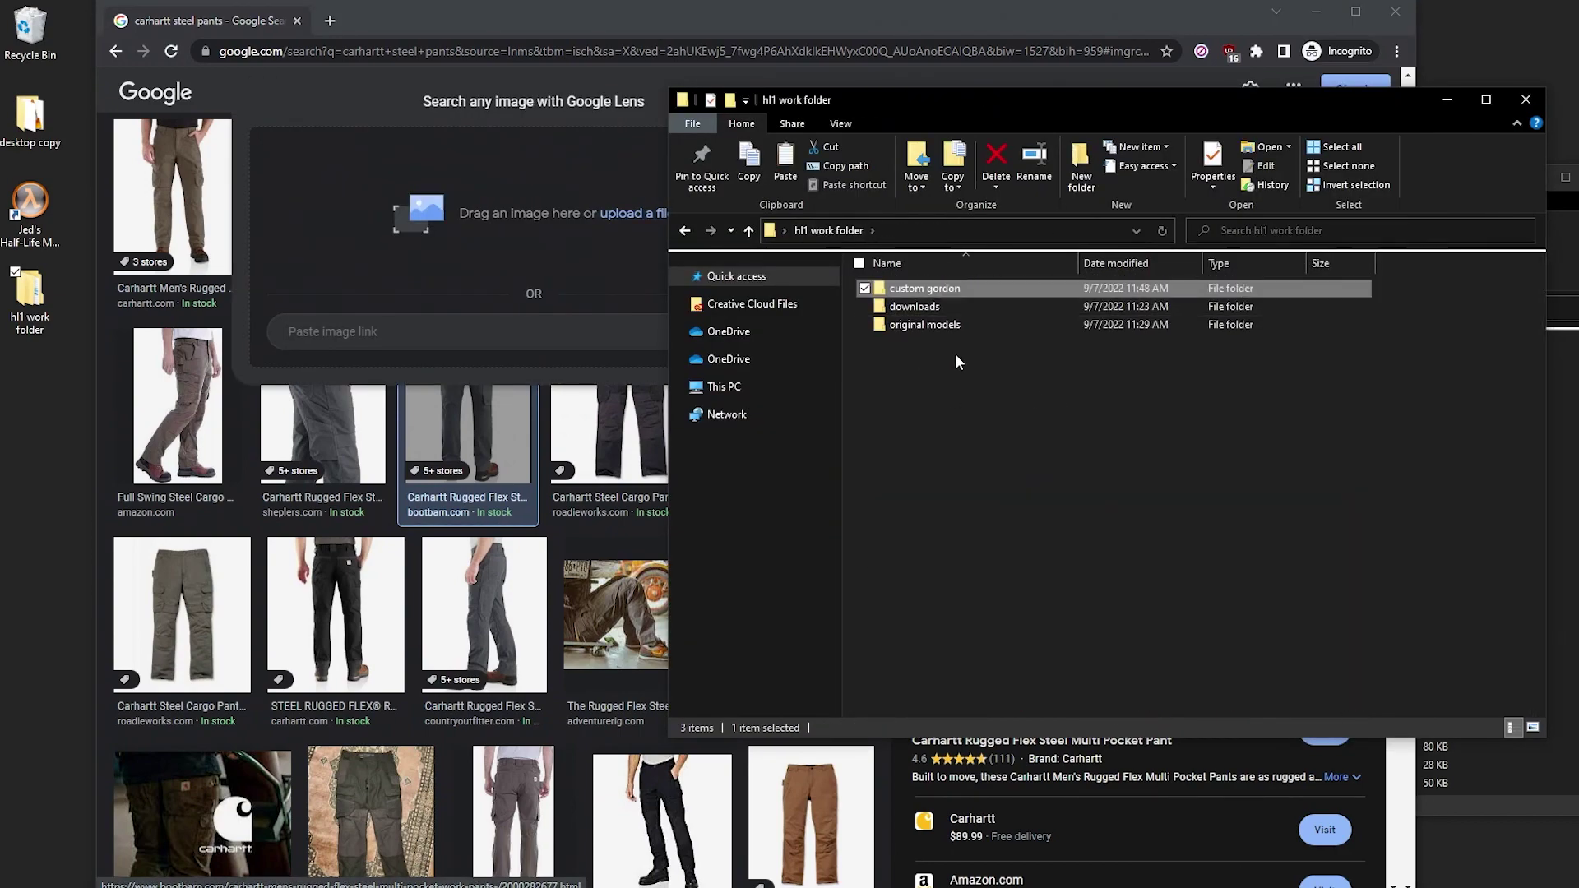
right_click(952, 364)
mouse_move(1040, 620)
left_click(1221, 634)
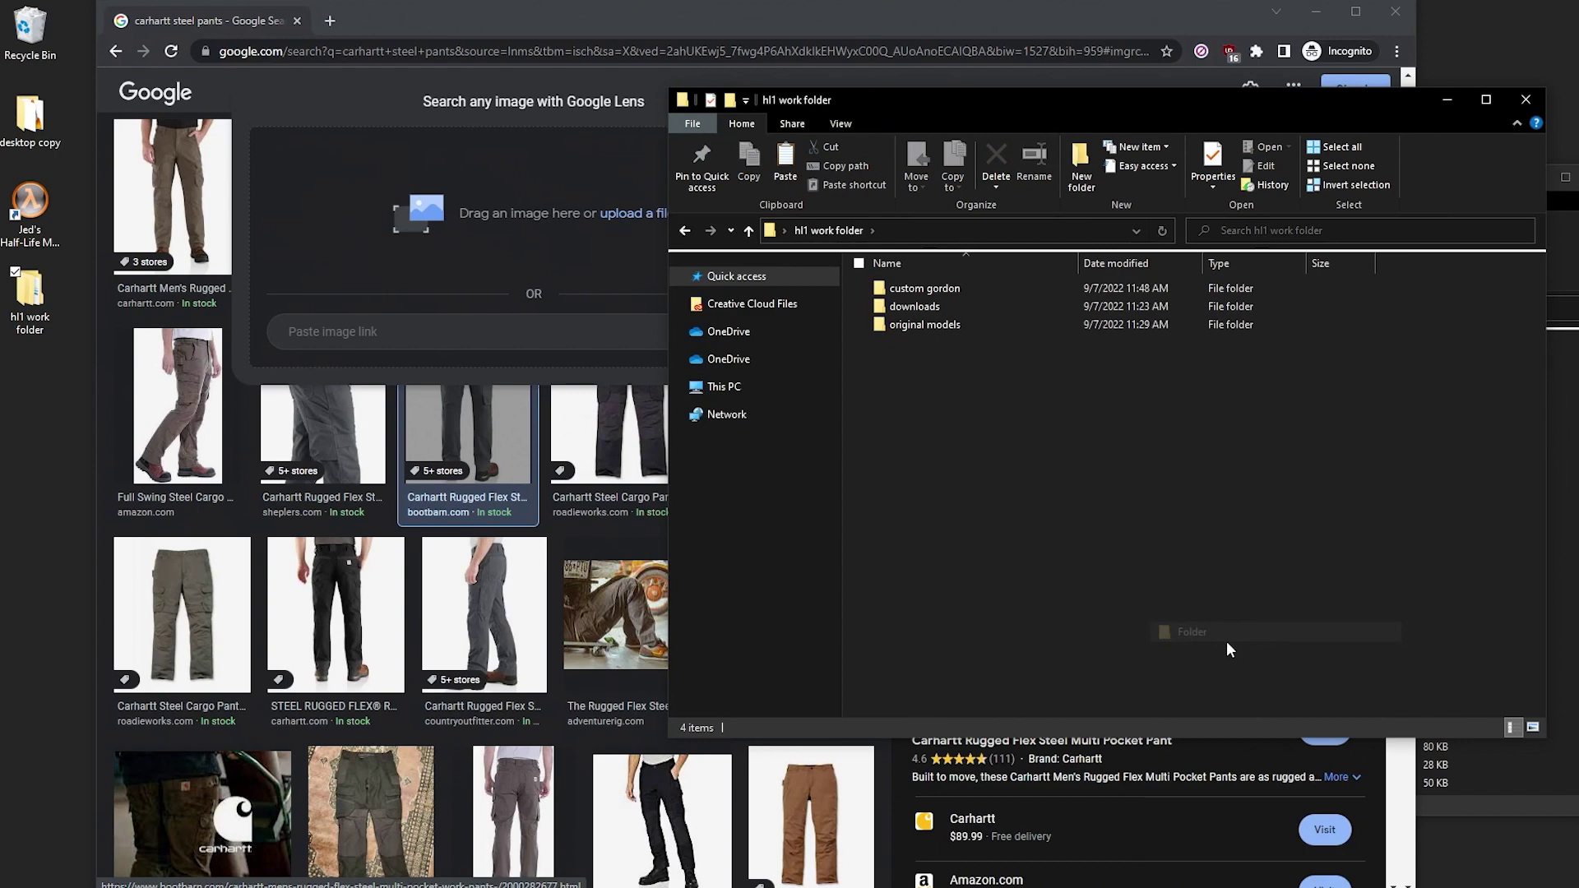
type("reference pictures")
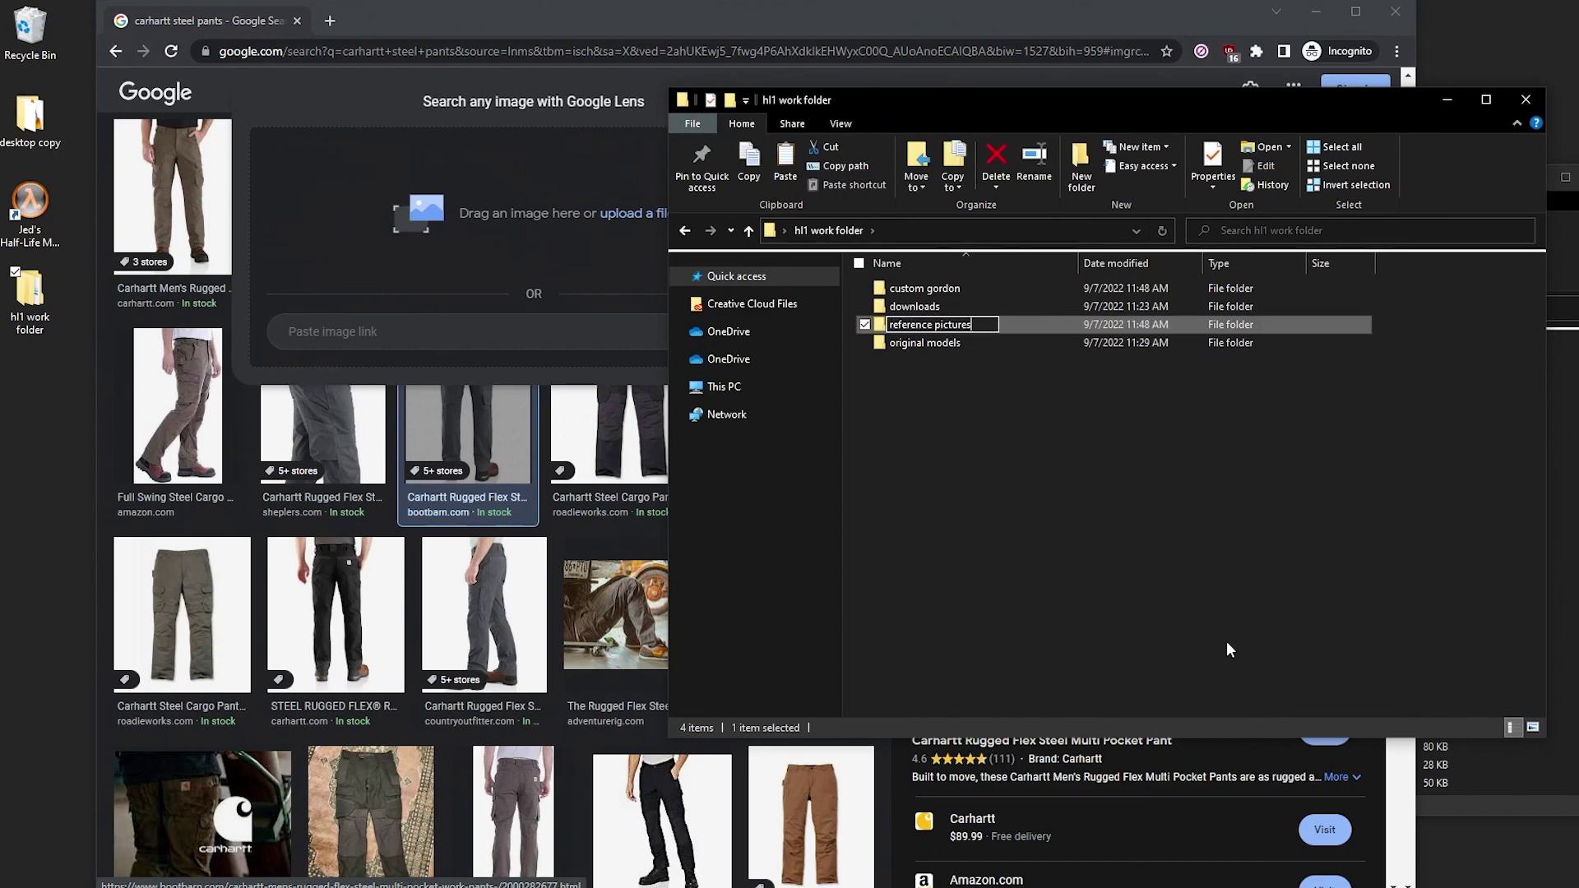
key("Return")
key("Return")
- Paste the back-view pants image into it and rename it pantsBack
key("ctrl+v")
left_click(1038, 169)
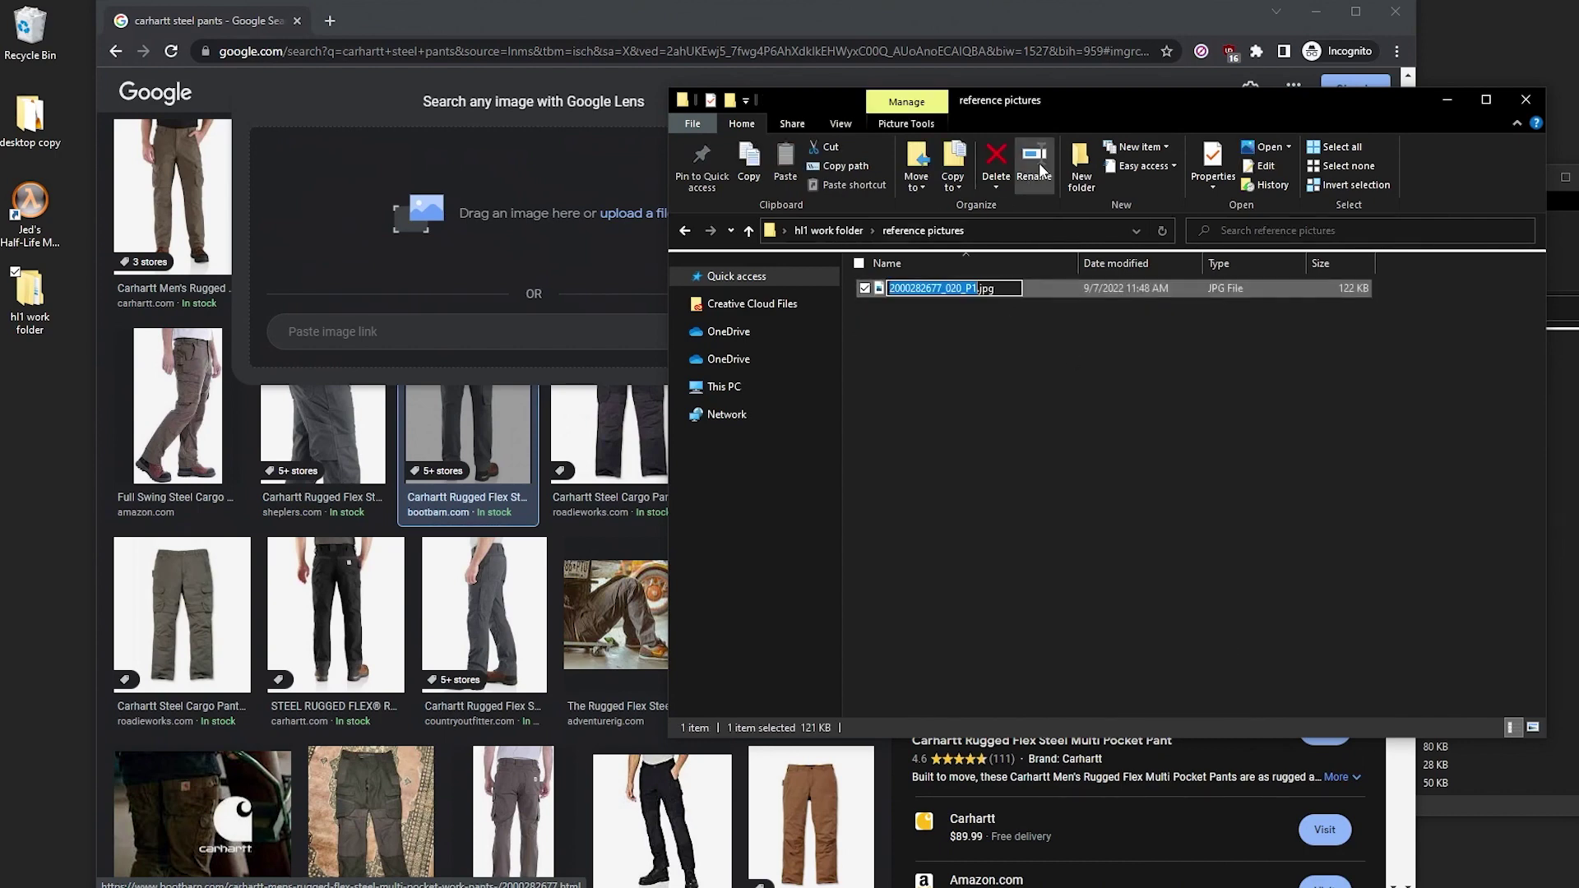
type("pantsBack")
key("Return")
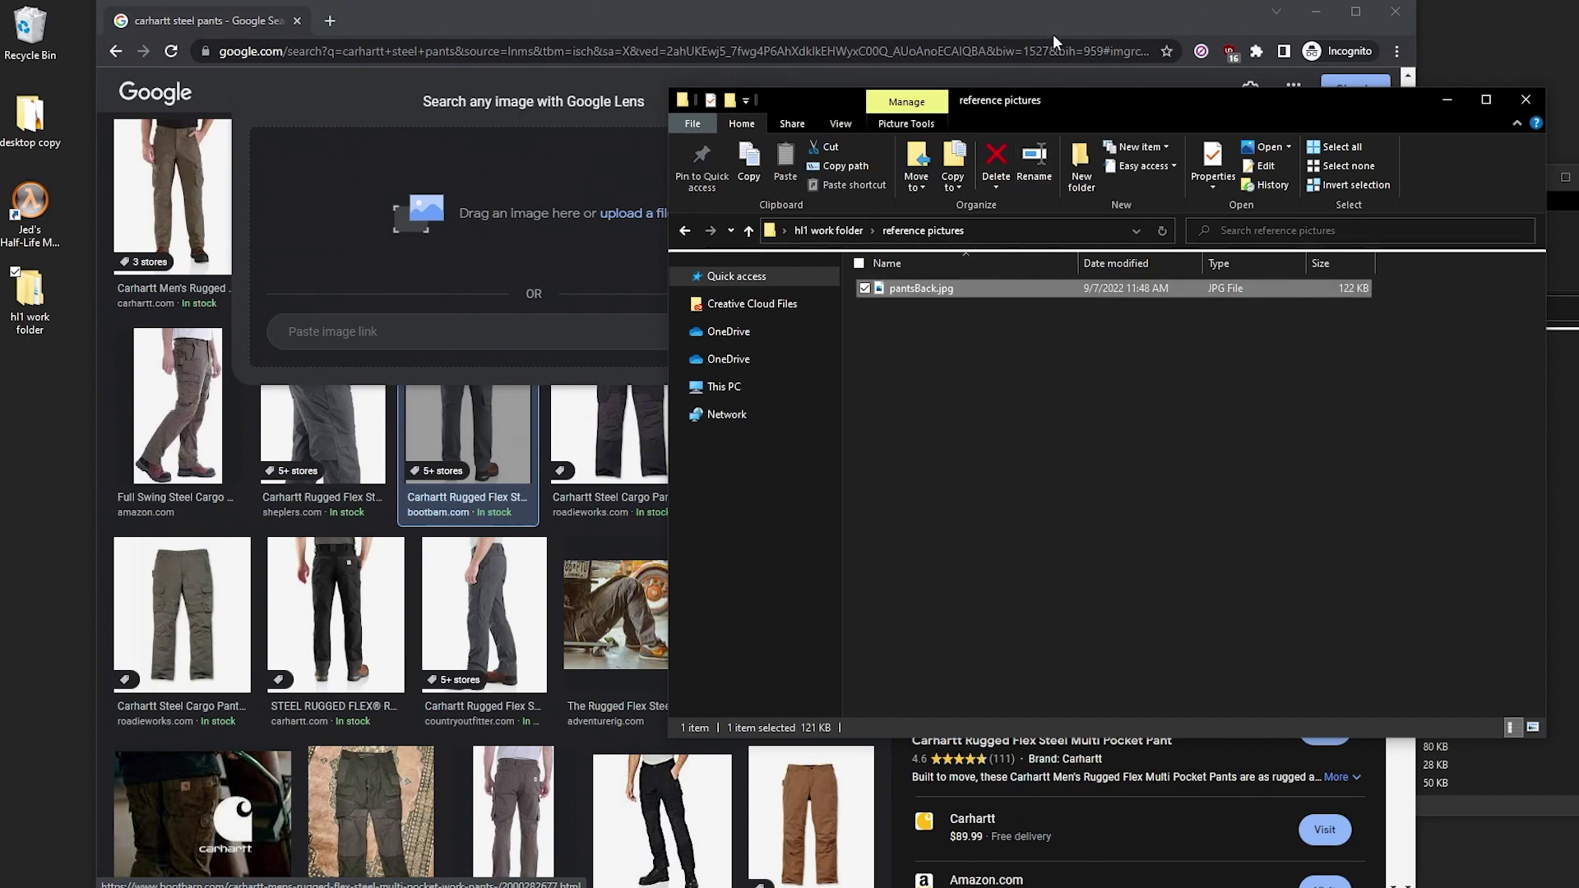
- Bring over the front-view pants image from the search results and rename it pantsFront
left_click(1052, 32)
left_click(998, 104)
scroll(1135, 526, "down", 5)
left_click(1429, 429)
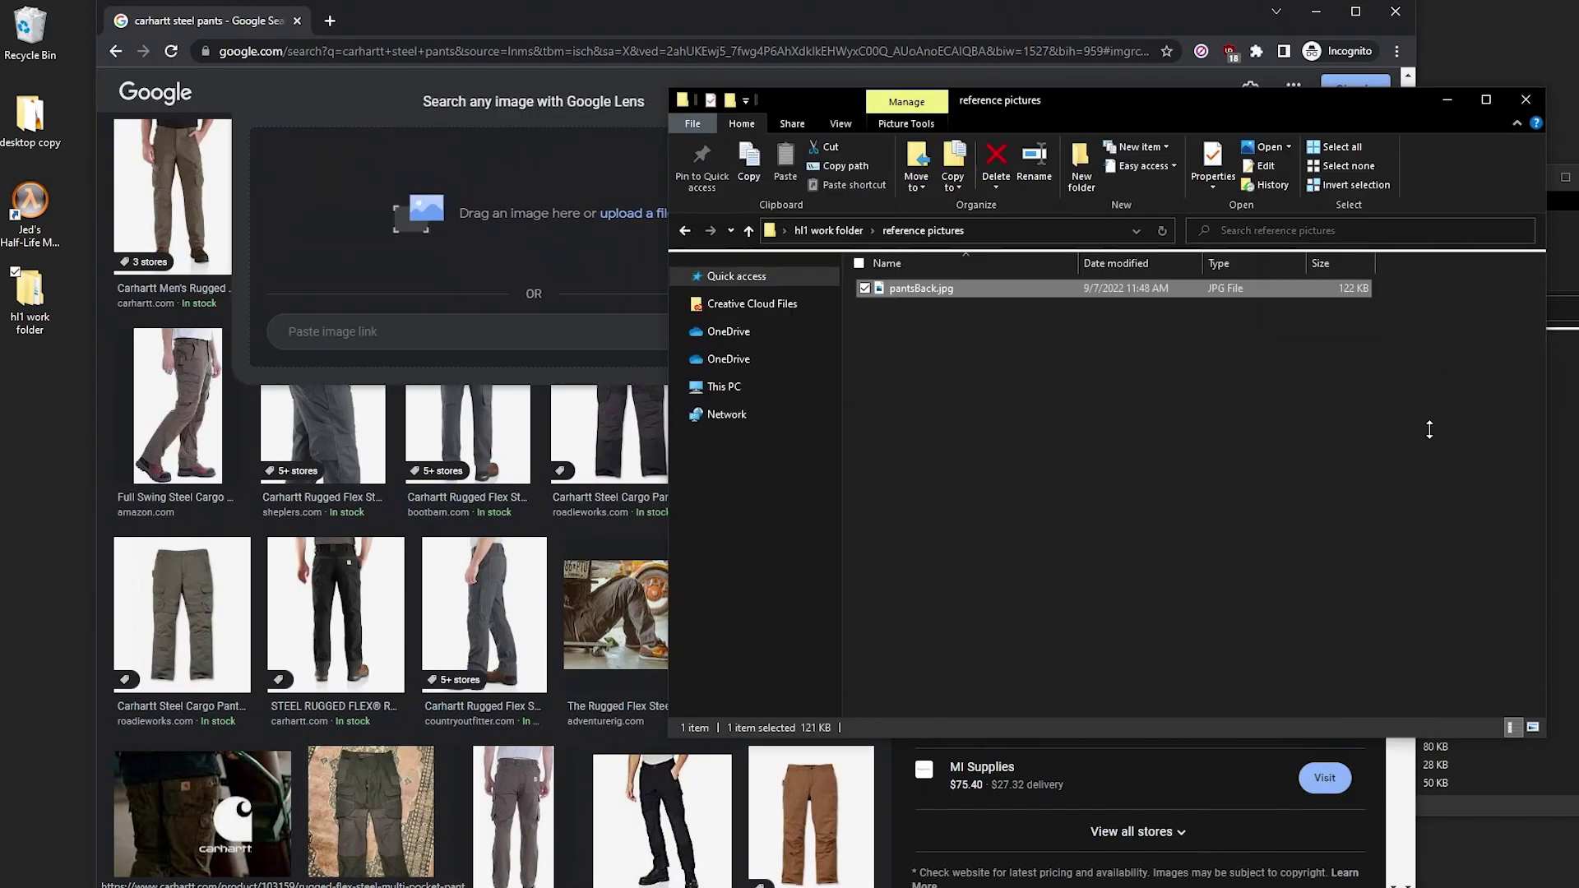
key("ctrl+v")
left_click(1031, 159)
type("pantsF")
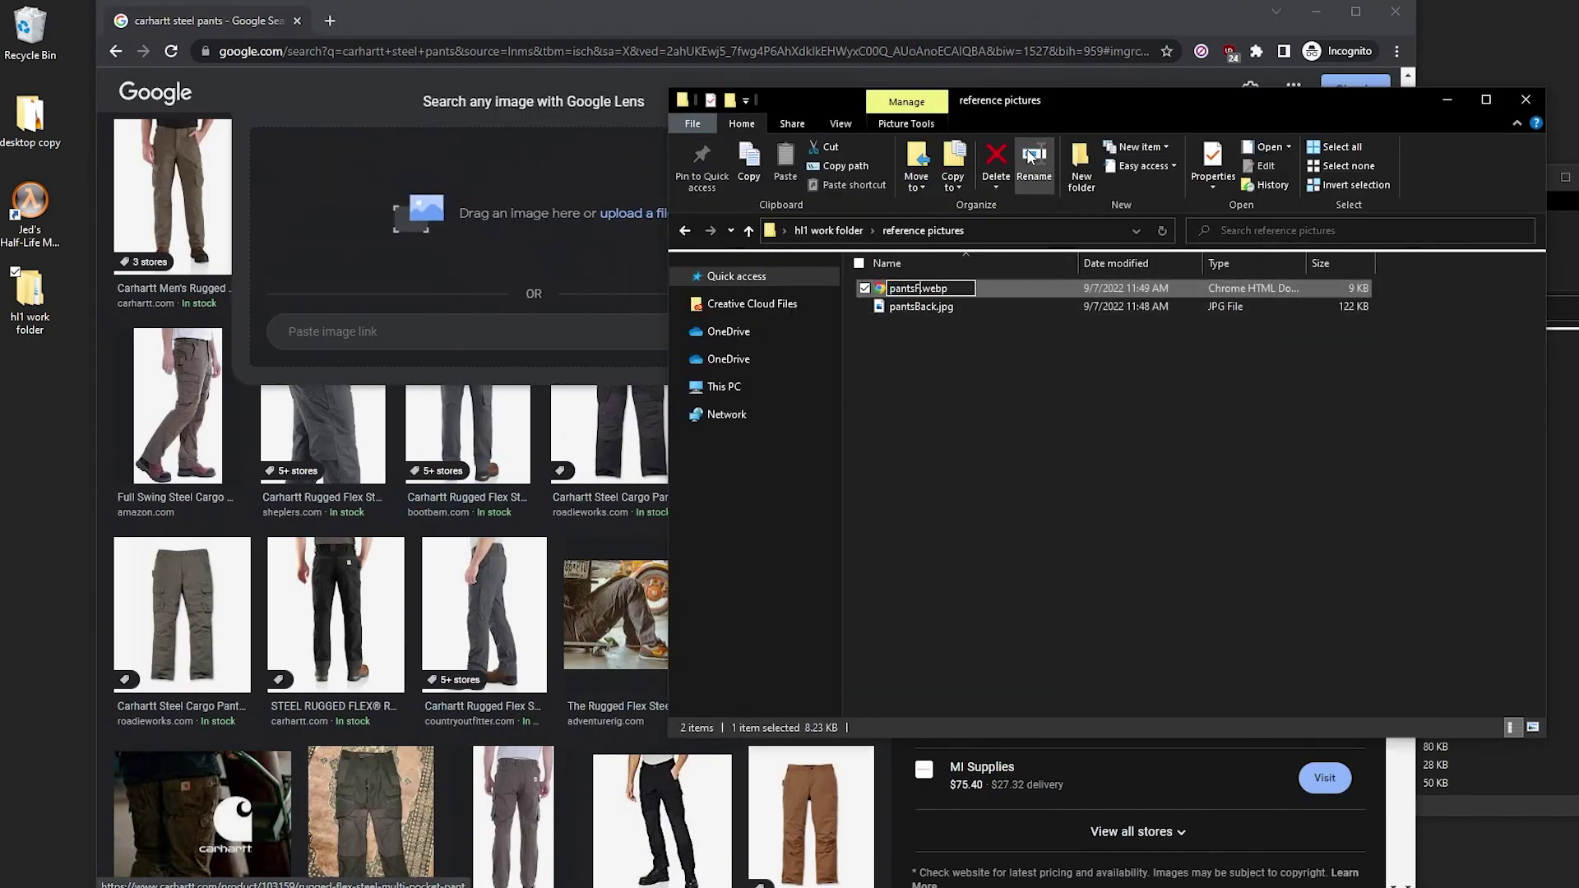
type("ront")
key("Return")
- Preview the Full Swing Steel Cargo pant in the image results, then return to the reference pictures folder
left_click(1039, 22)
scroll(782, 235, "up", 3)
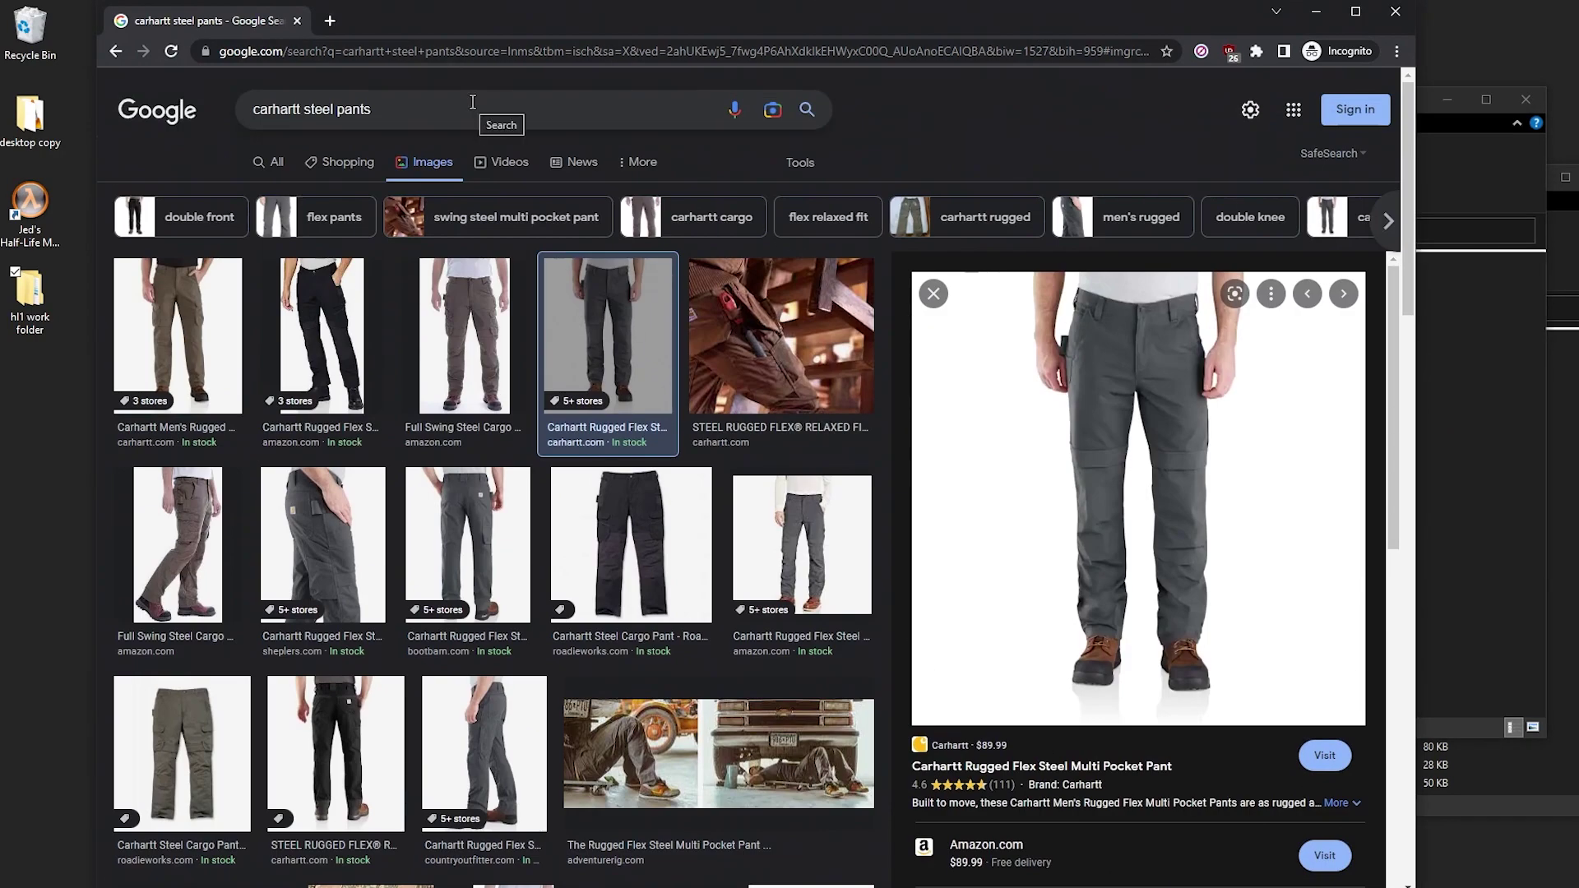
left_click(137, 552)
scroll(205, 482, "down", 2)
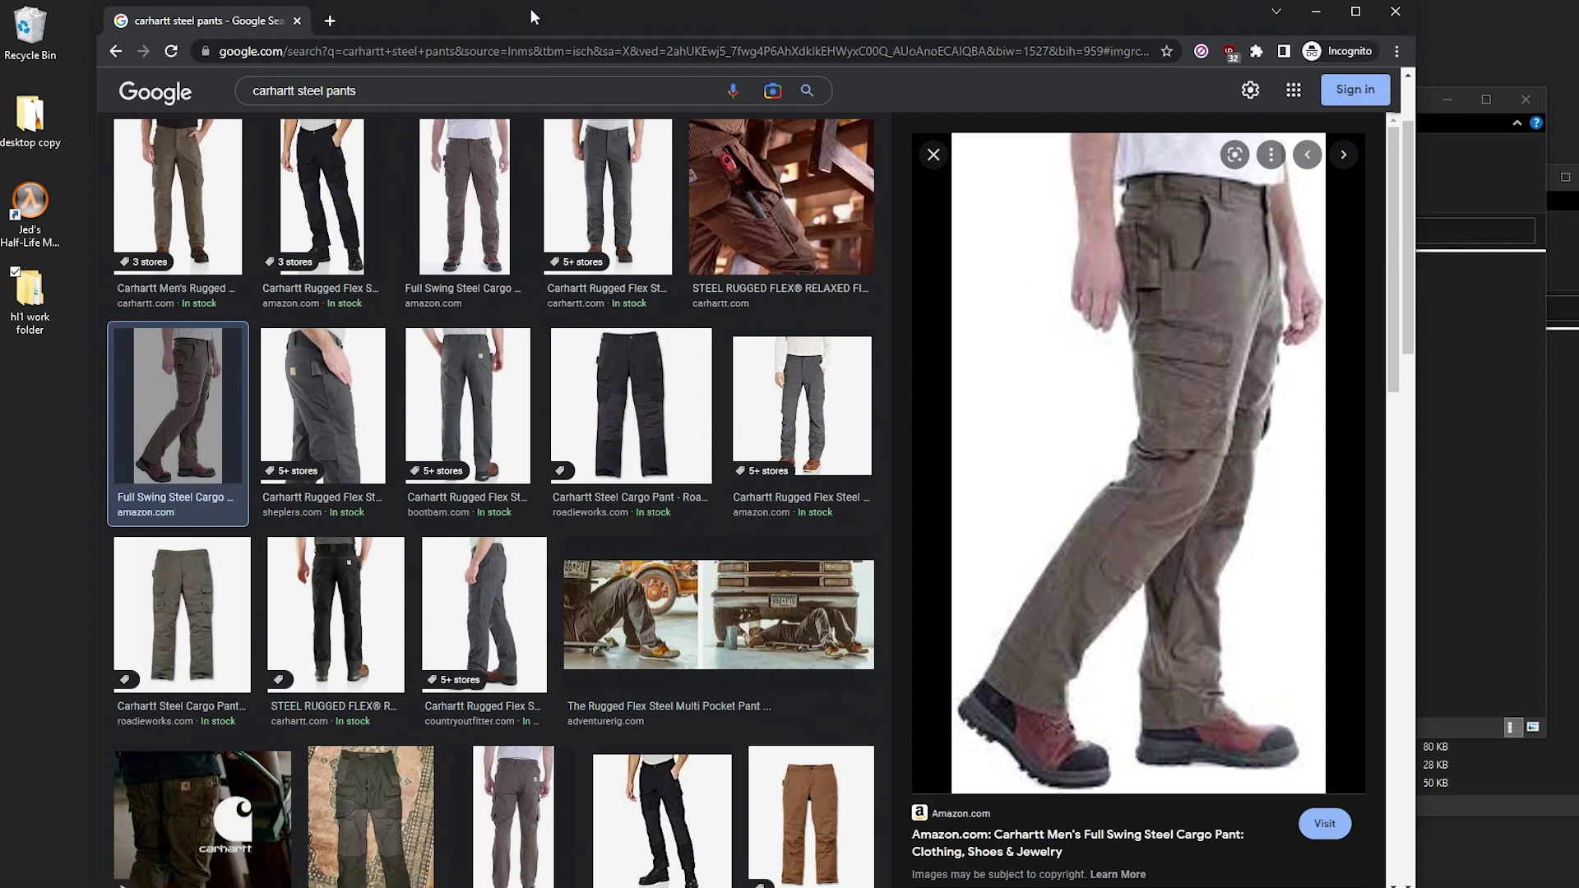
left_click(1438, 166)
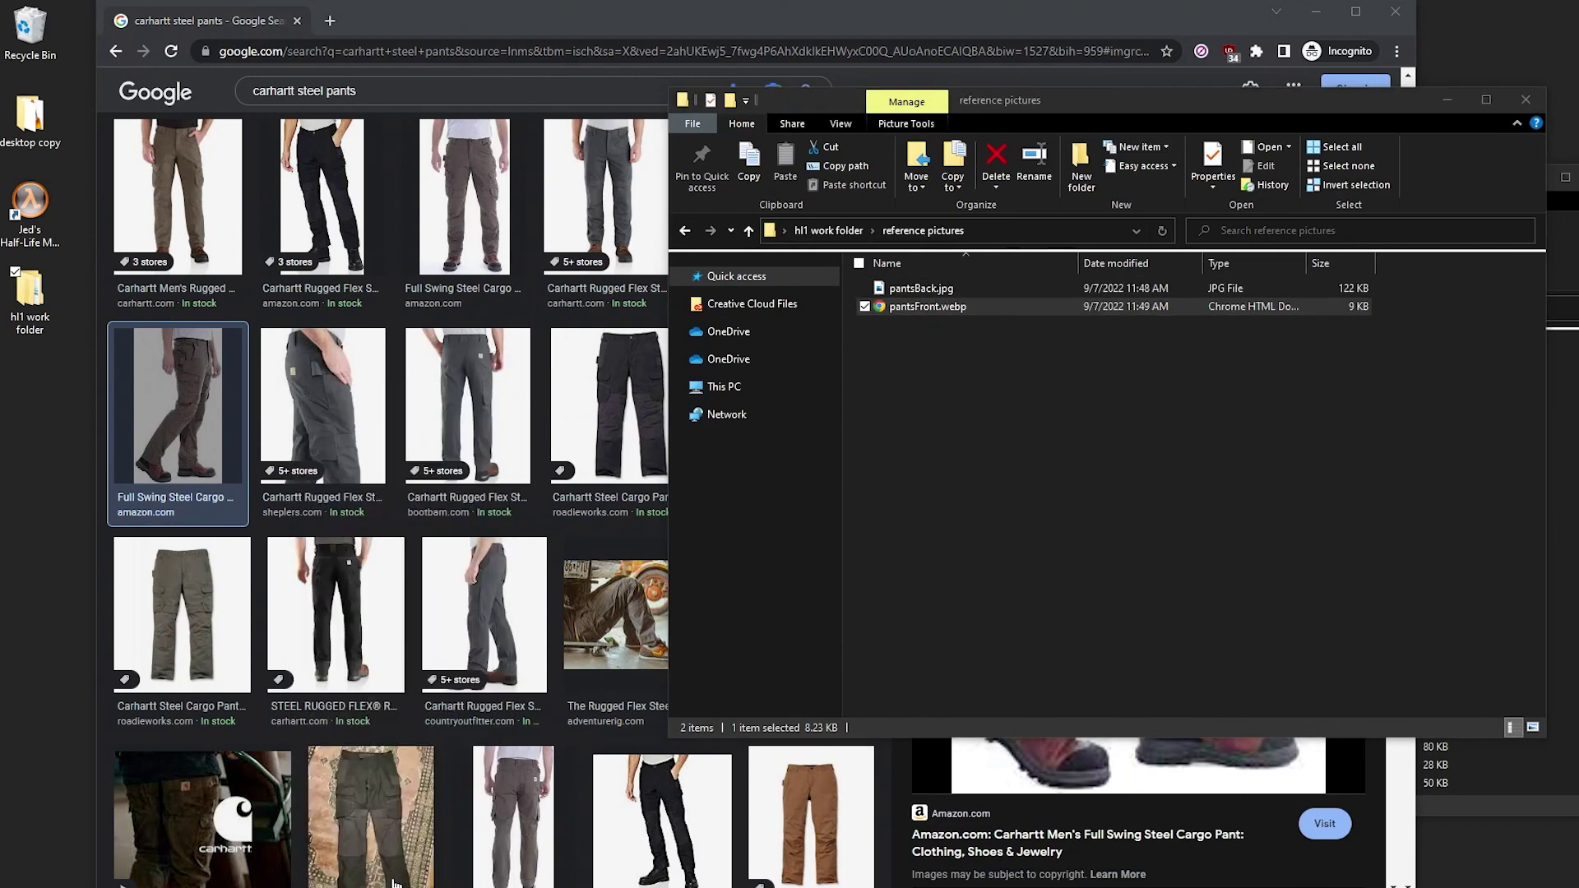
key("super")
- Launch Adobe Photoshop 2021 and close the Chrome browser window
type("pho")
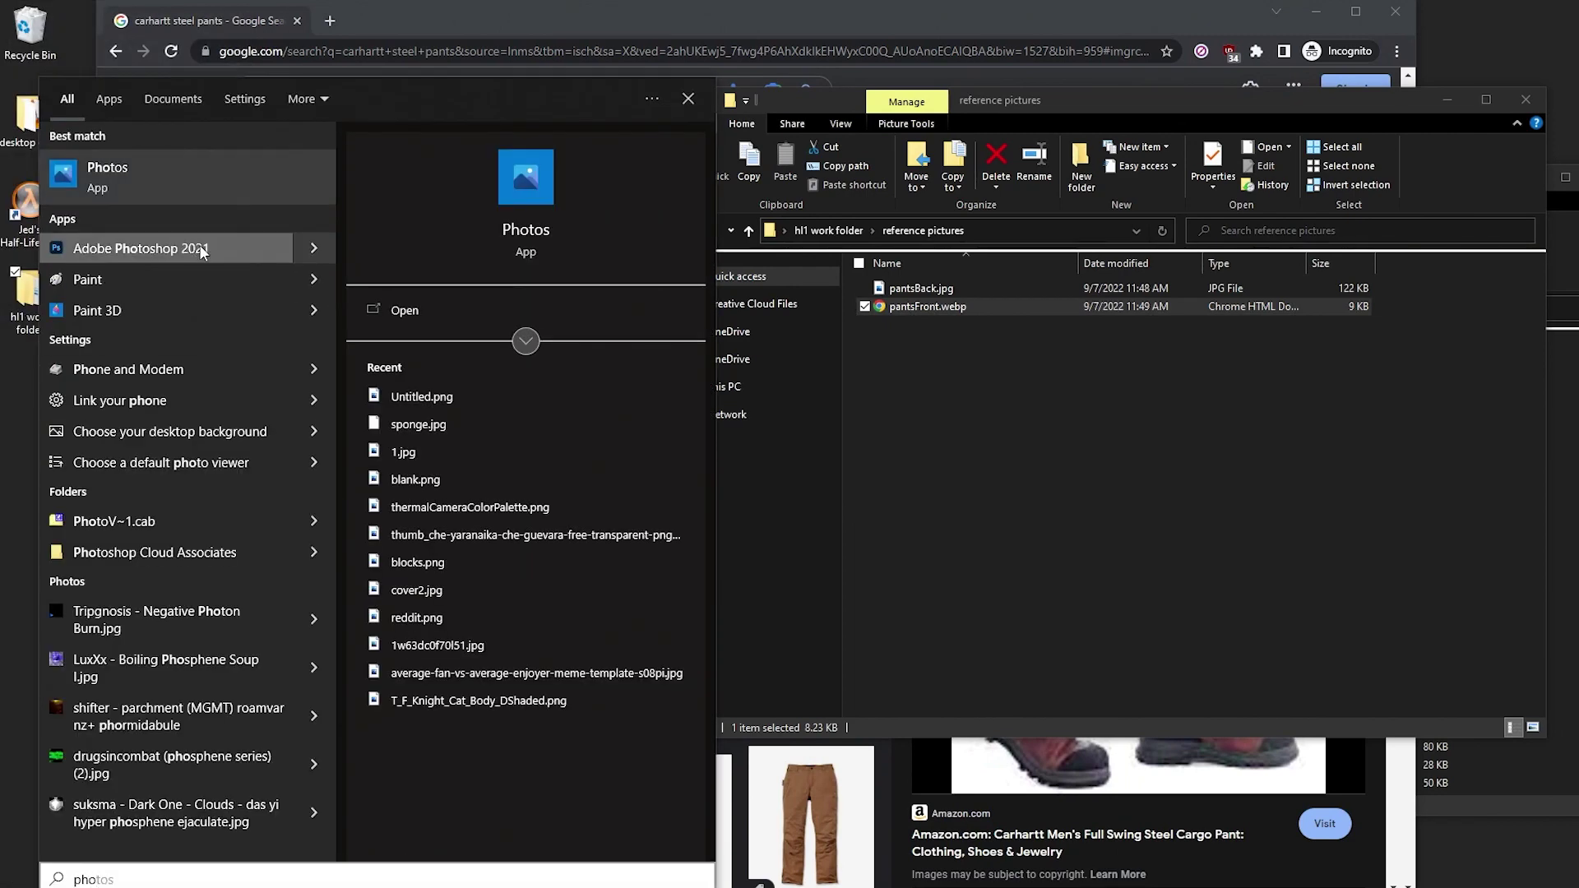
left_click(202, 255)
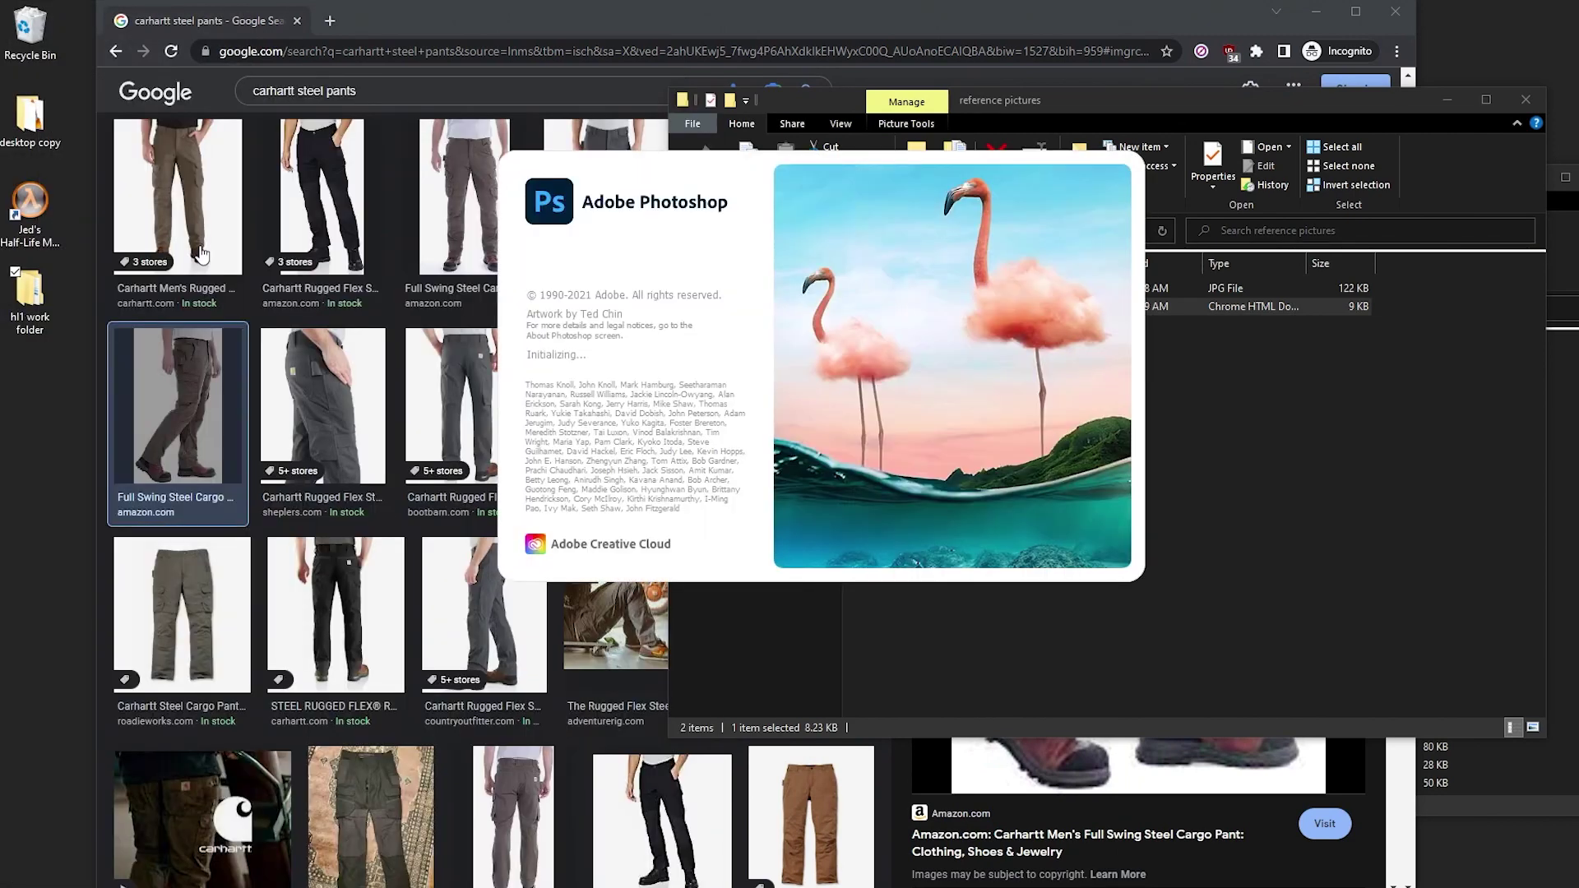
left_click(1391, 11)
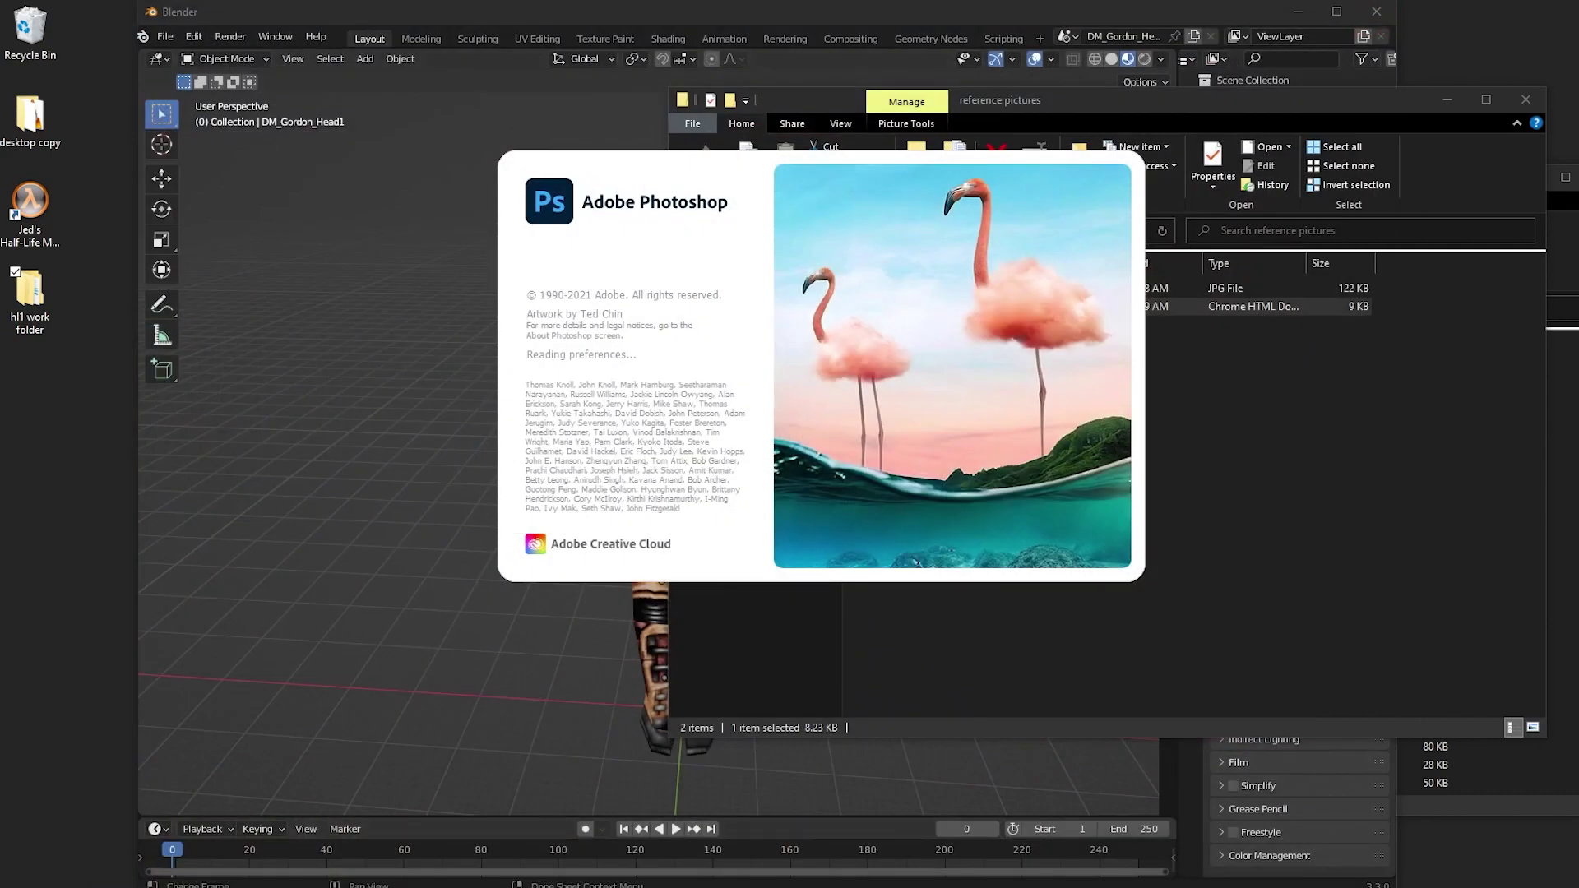
- From File Explorer's custom gordon folder, drag DM_Face.bmp into Photoshop to open it
right_click(613, 875)
left_click(1005, 576)
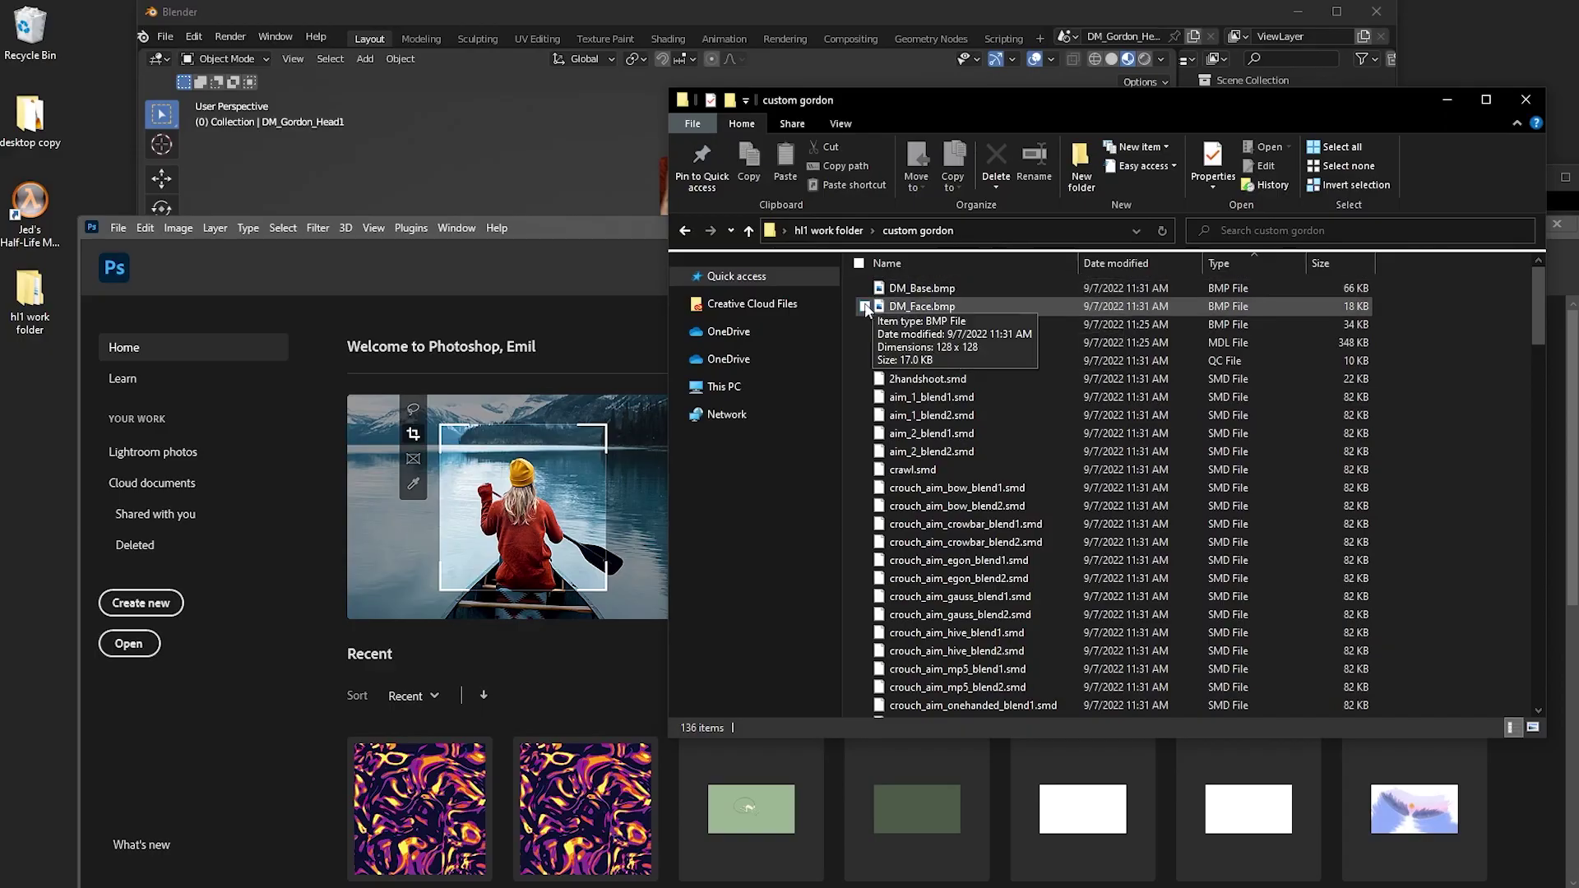
left_click(905, 306)
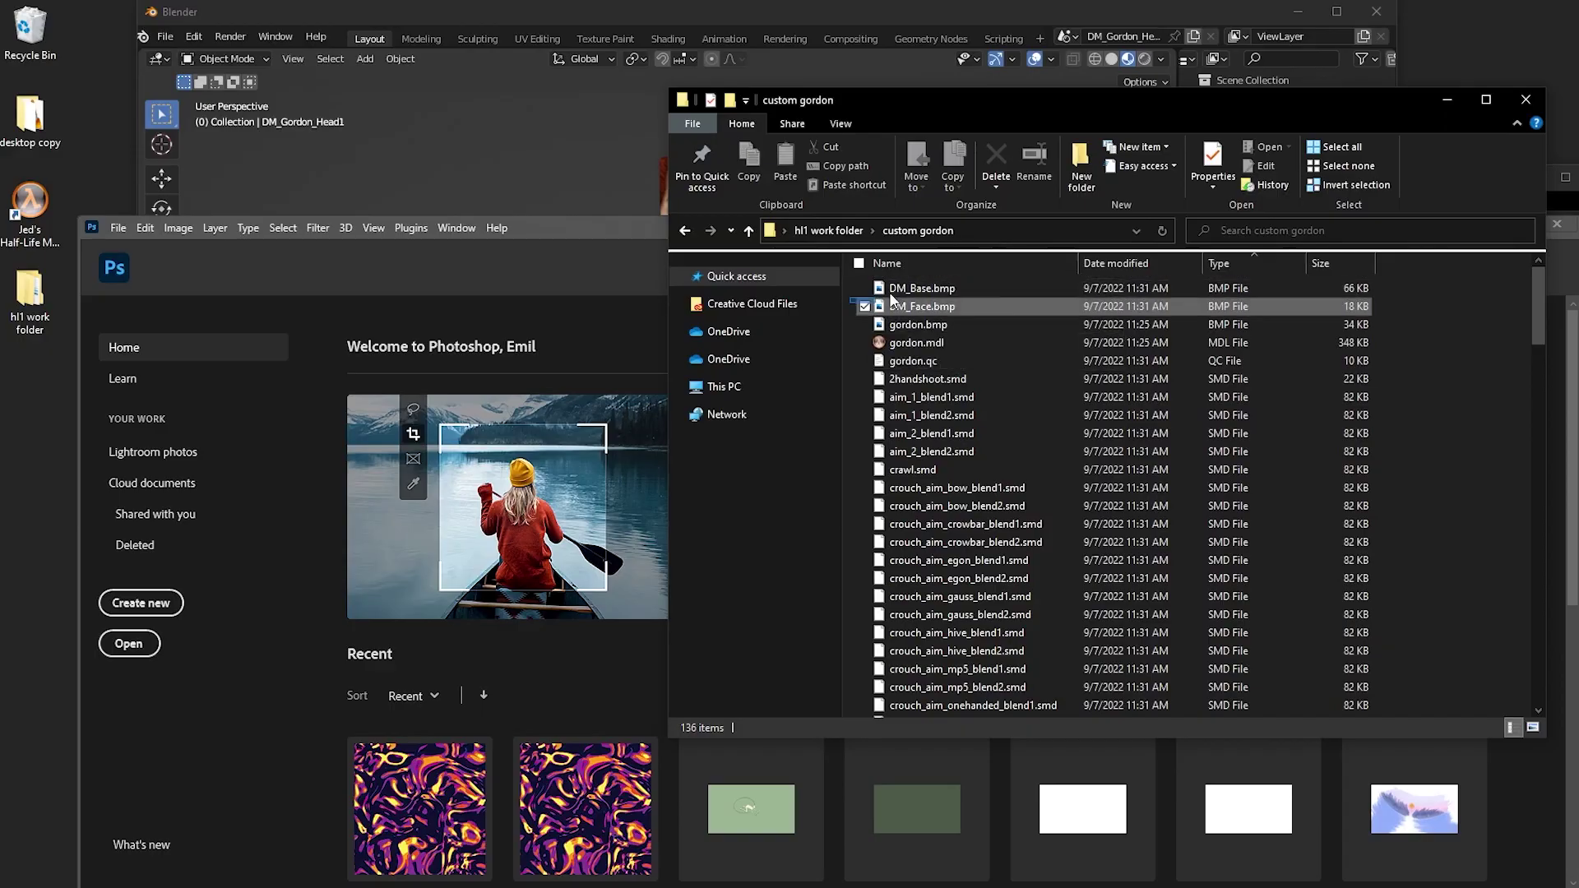
left_click_drag(928, 287, 704, 317)
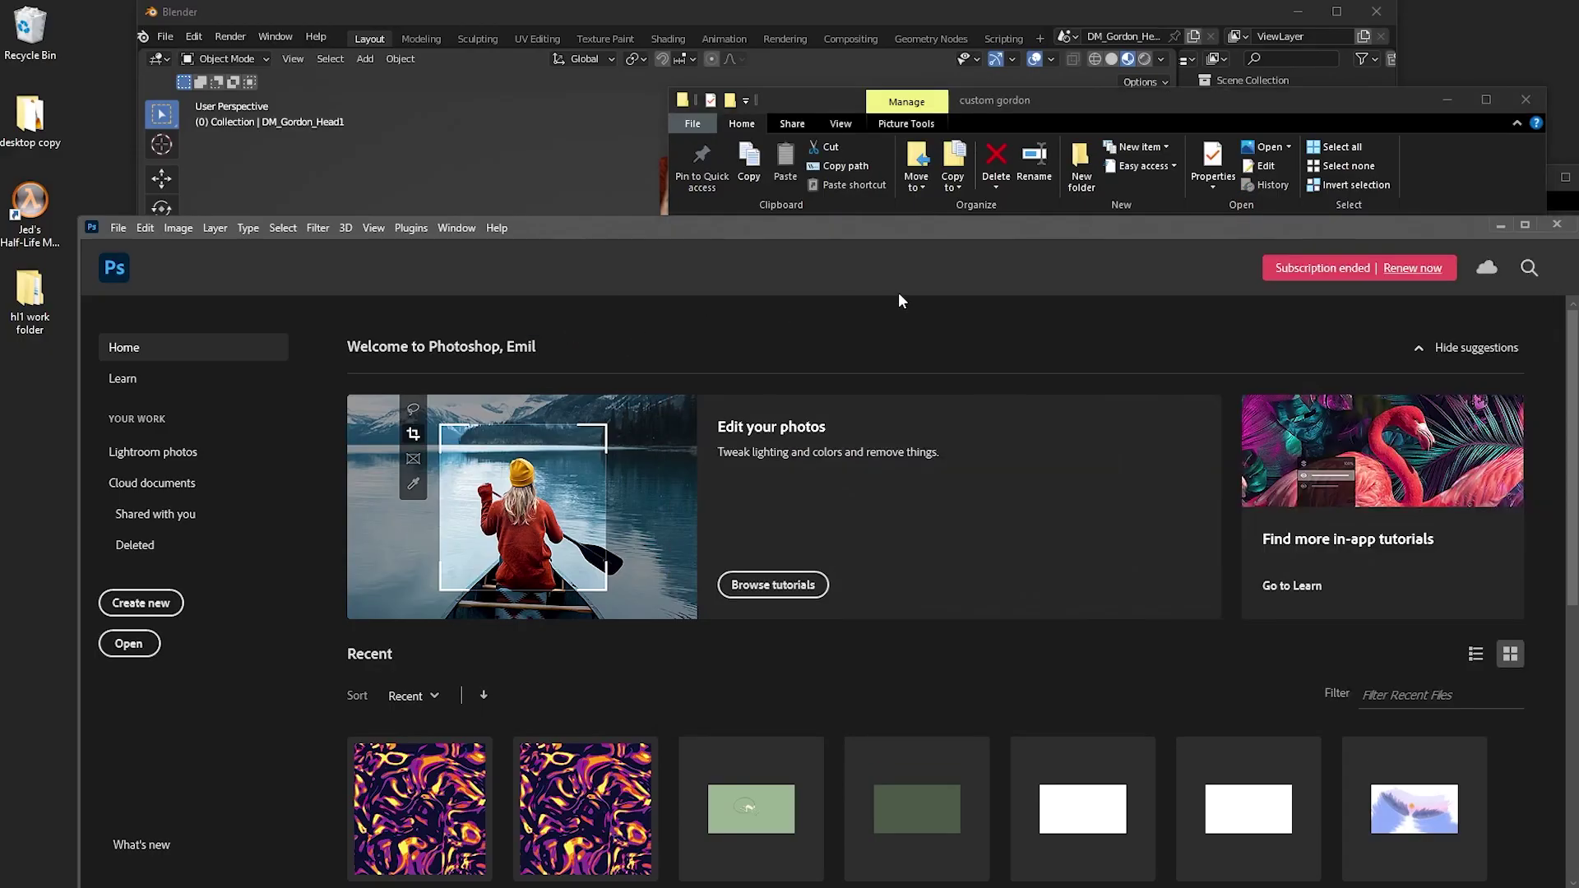